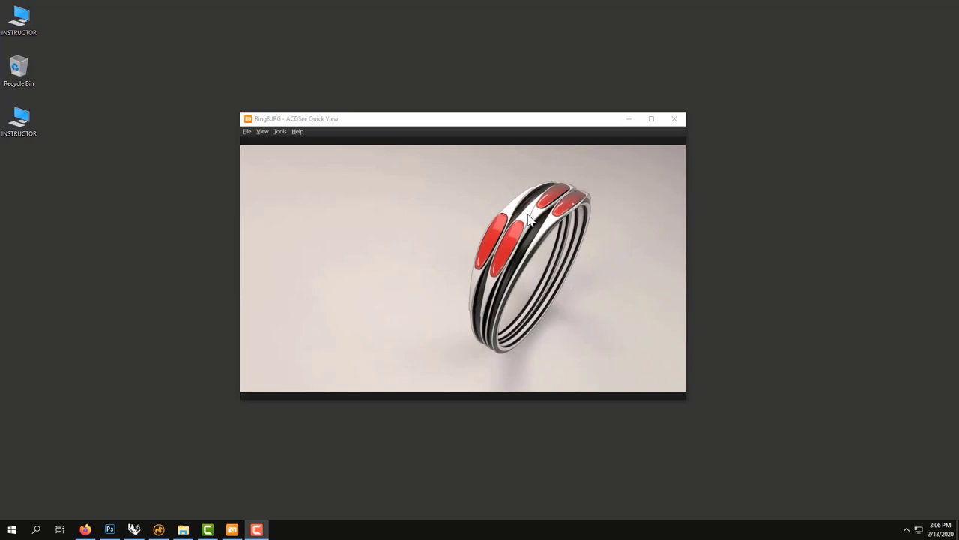
Step: Compare the finished ring renders in the image viewer, switching back and forth between the two neighbouring images
{"action": "scroll", "coordinate": [565, 240], "scroll_direction": "down", "scroll_amount": 1}
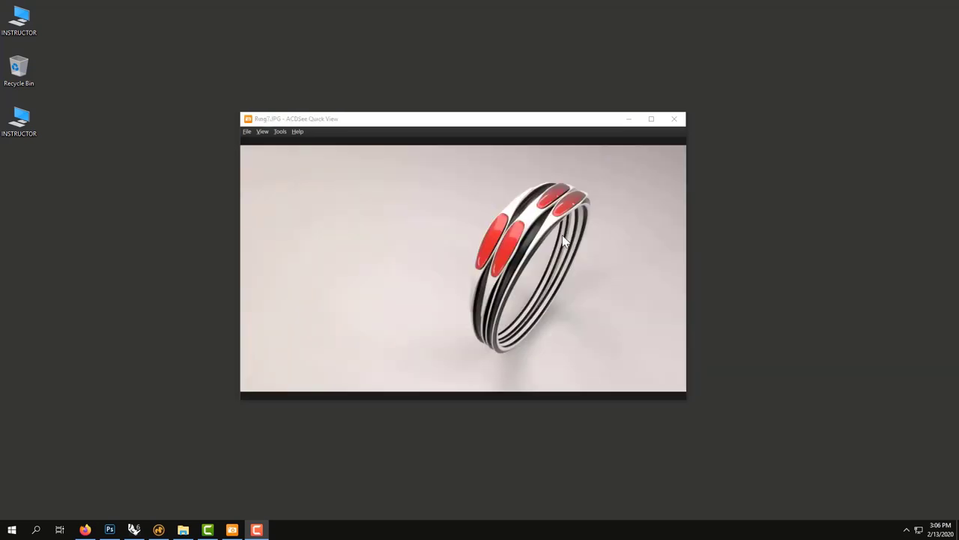
{"action": "scroll", "coordinate": [565, 240], "scroll_direction": "up", "scroll_amount": 1}
{"action": "scroll", "coordinate": [565, 240], "scroll_direction": "down", "scroll_amount": 1}
{"action": "scroll", "coordinate": [565, 240], "scroll_direction": "up", "scroll_amount": 1}
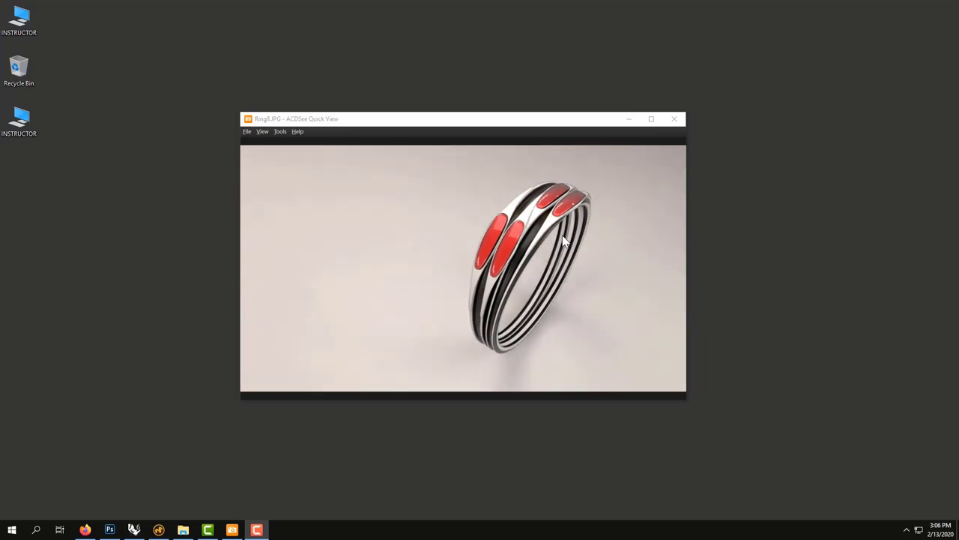
{"action": "scroll", "coordinate": [565, 240], "scroll_direction": "down", "scroll_amount": 1}
{"action": "scroll", "coordinate": [565, 240], "scroll_direction": "up", "scroll_amount": 1}
Step: Switch to Modo and add a unit toroid primitive to the current mesh
{"action": "left_click", "coordinate": [158, 529]}
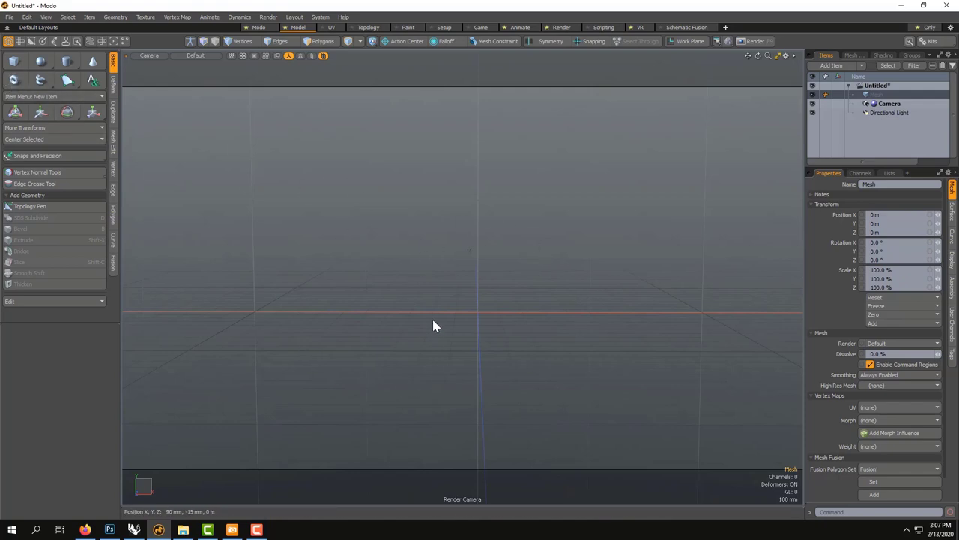
{"action": "left_click", "coordinate": [117, 17]}
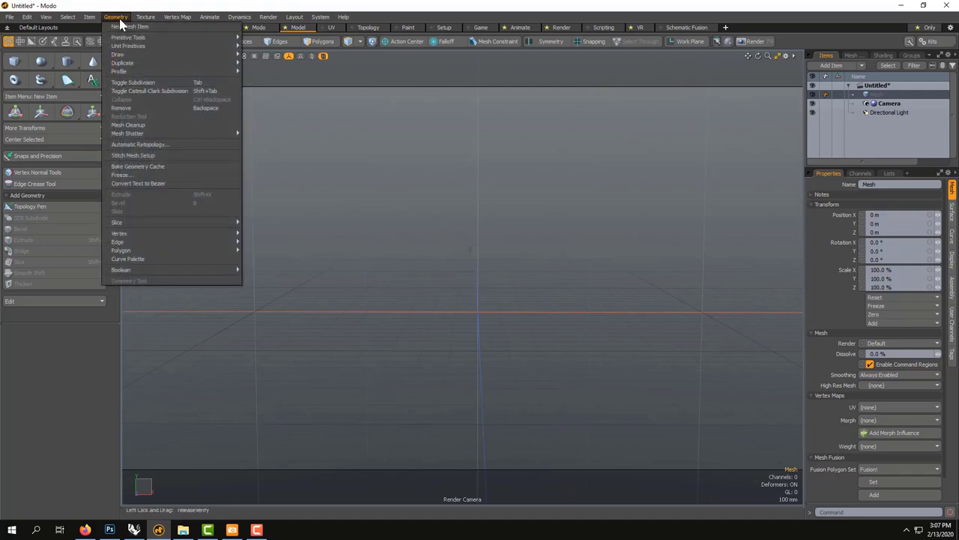
{"action": "mouse_move", "coordinate": [148, 47]}
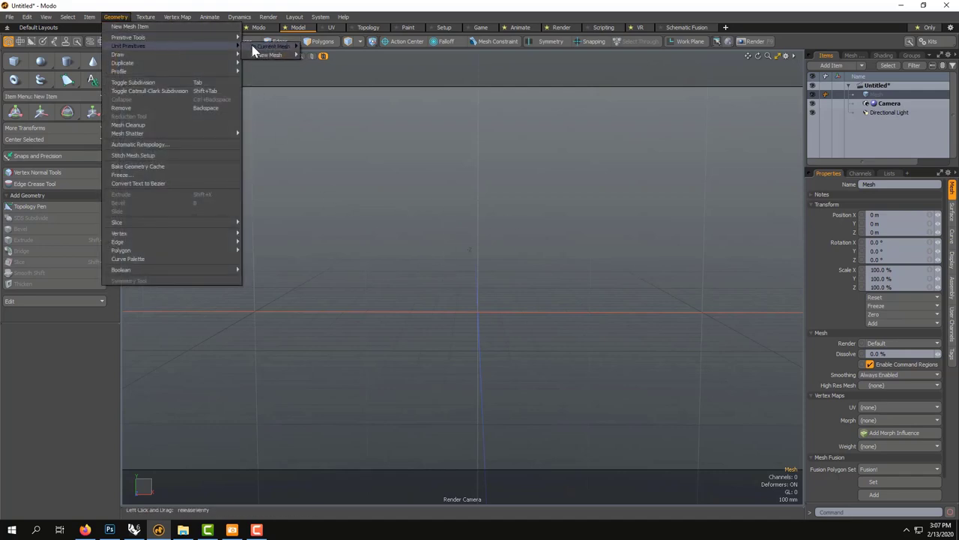
{"action": "mouse_move", "coordinate": [253, 51]}
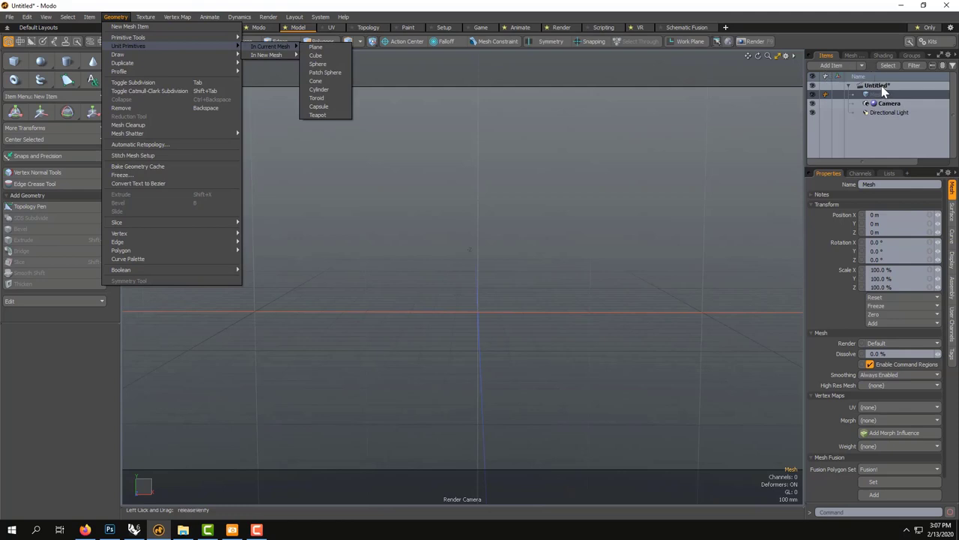
{"action": "left_click", "coordinate": [331, 100]}
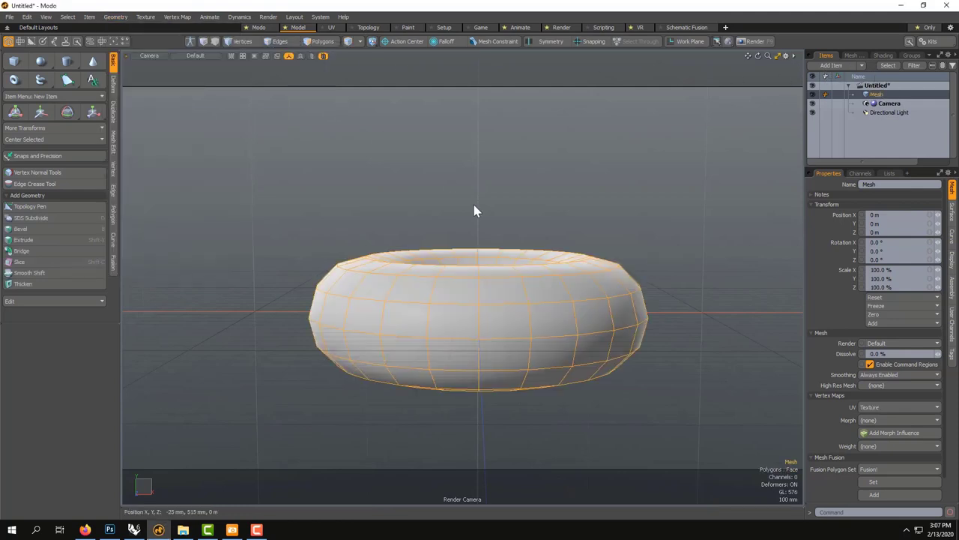
Step: Select the toroid mesh, fit it in the view and examine its shape and polygon layout from above
{"action": "left_click_drag", "start_coordinate": [476, 208], "coordinate": [477, 259], "text": "alt"}
{"action": "scroll", "coordinate": [467, 287], "scroll_direction": "down", "scroll_amount": 3}
{"action": "scroll", "coordinate": [468, 287], "scroll_direction": "up", "scroll_amount": 2}
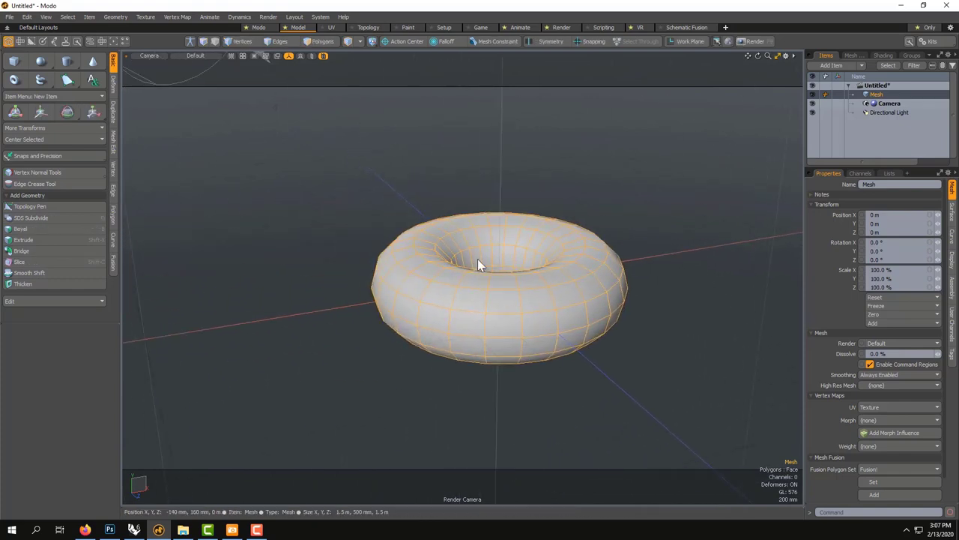
{"action": "scroll", "coordinate": [477, 258], "scroll_direction": "down", "scroll_amount": 4}
{"action": "left_click", "coordinate": [522, 240]}
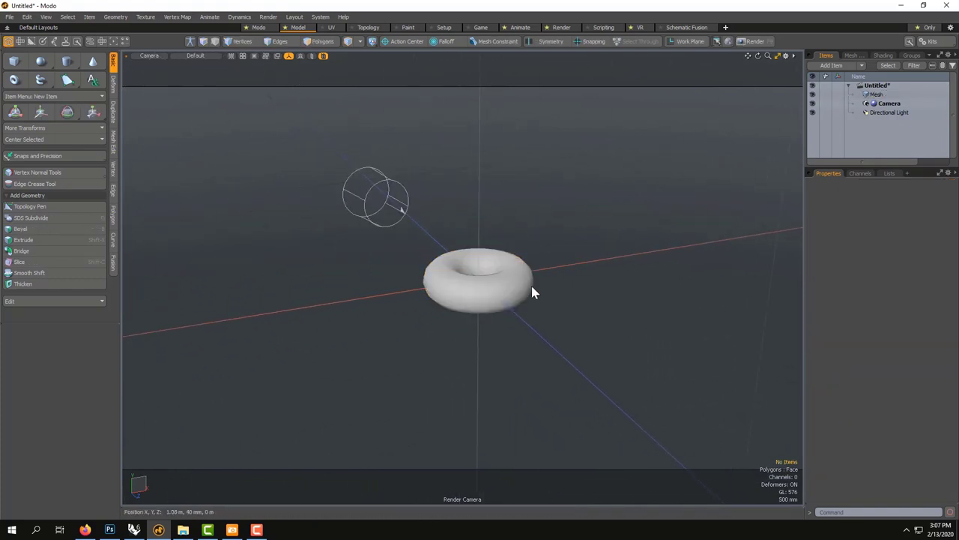
{"action": "left_click", "coordinate": [454, 255]}
{"action": "key", "text": "a"}
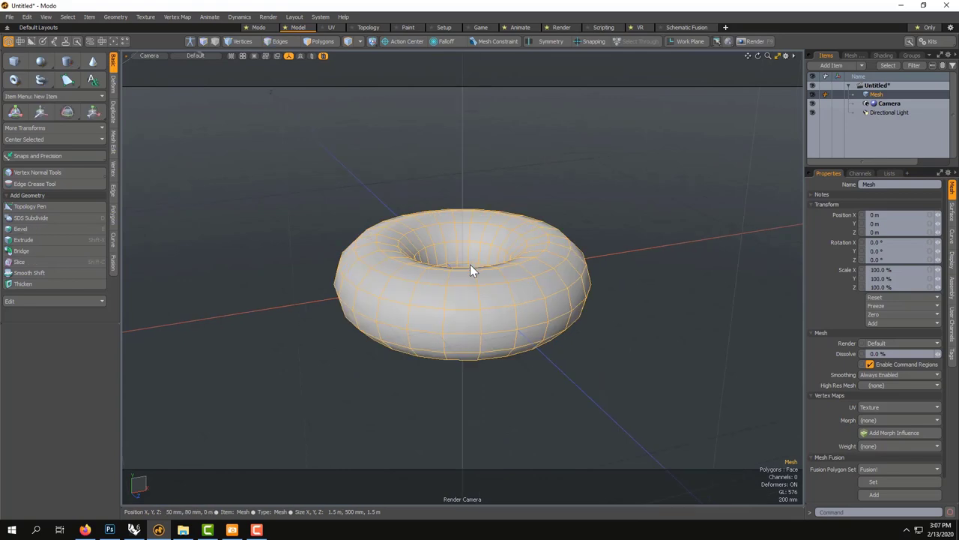
{"action": "left_click_drag", "start_coordinate": [484, 270], "coordinate": [447, 332], "text": "alt"}
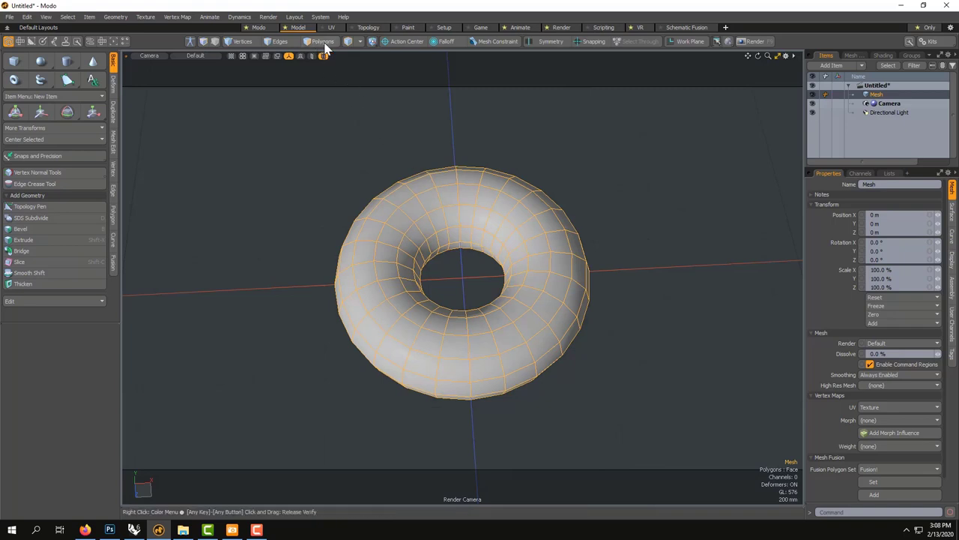
Step: Use the Push tool on all polygons of the toroid with a distance of -230 mm to thin it into a slender ring
{"action": "key", "text": "3"}
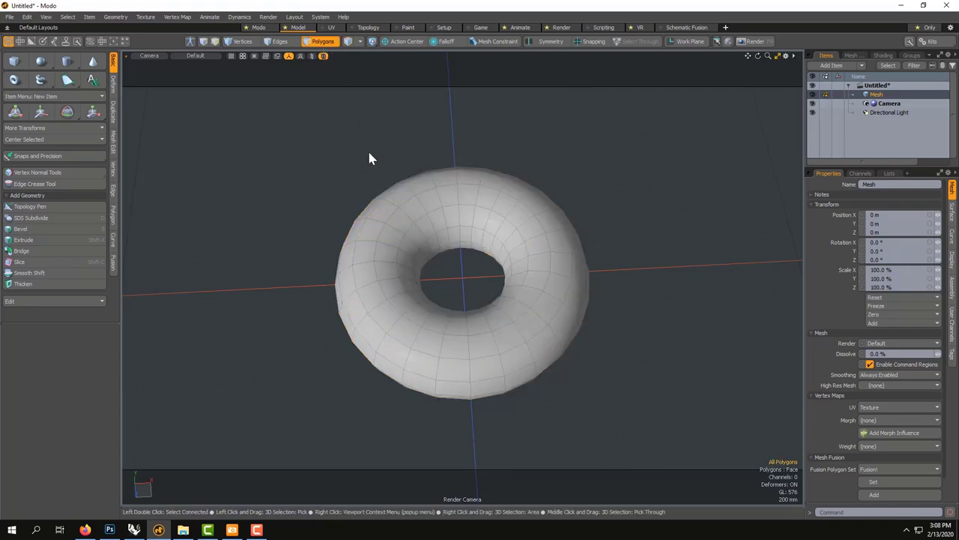
{"action": "left_click", "coordinate": [113, 85]}
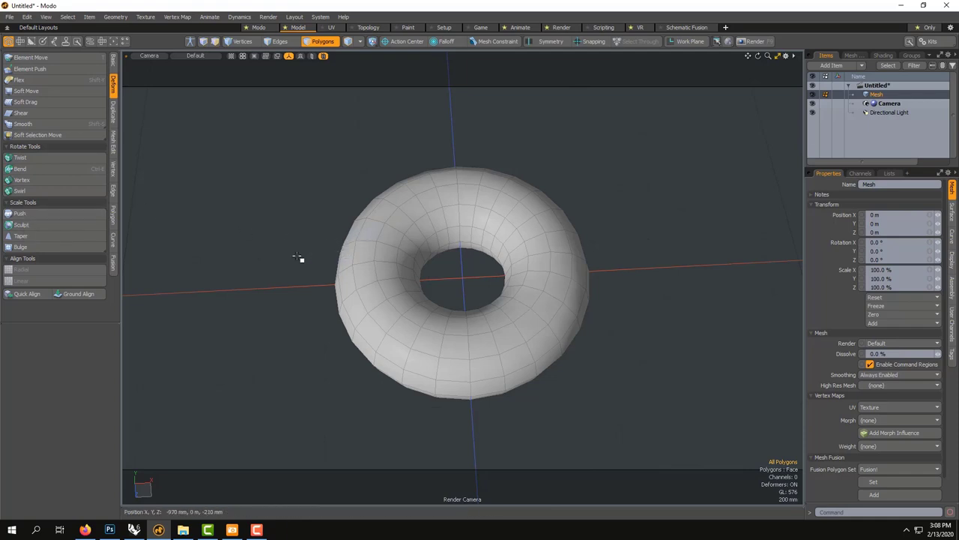
{"action": "left_click", "coordinate": [31, 216]}
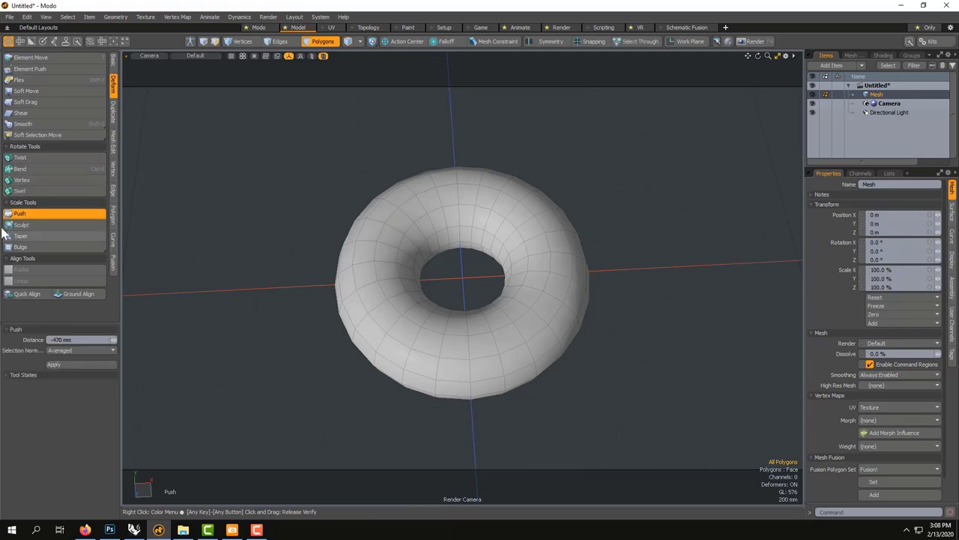
{"action": "left_click", "coordinate": [290, 235]}
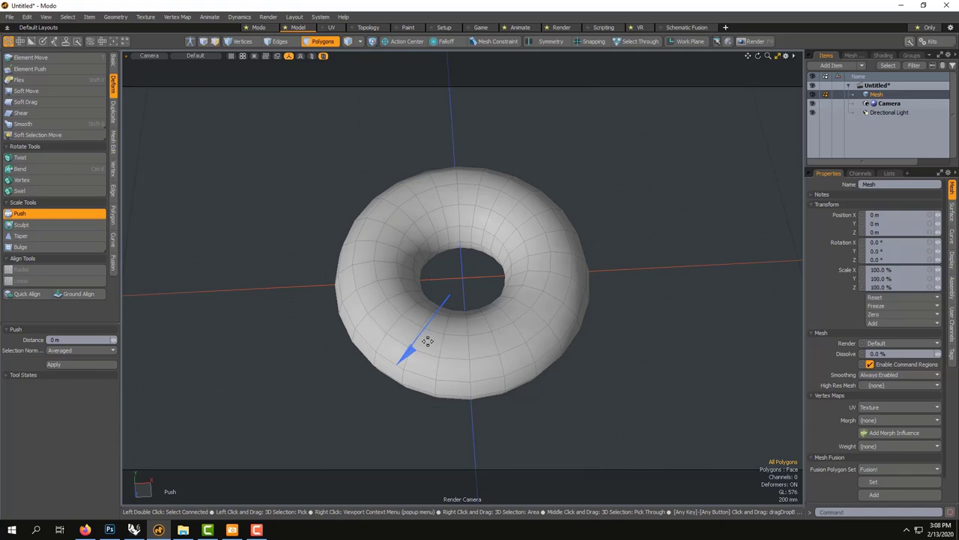
{"action": "left_click_drag", "start_coordinate": [409, 349], "coordinate": [429, 323]}
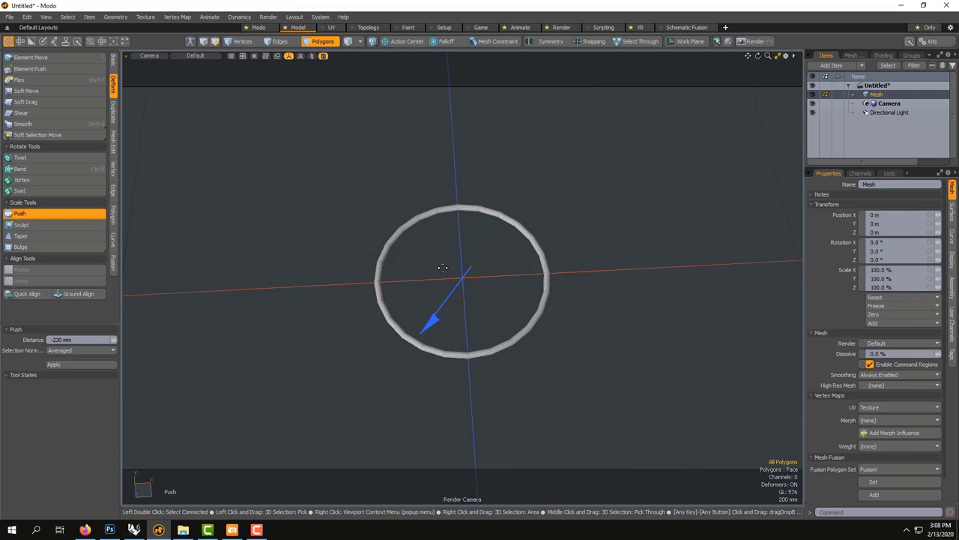
{"action": "key", "text": "space"}
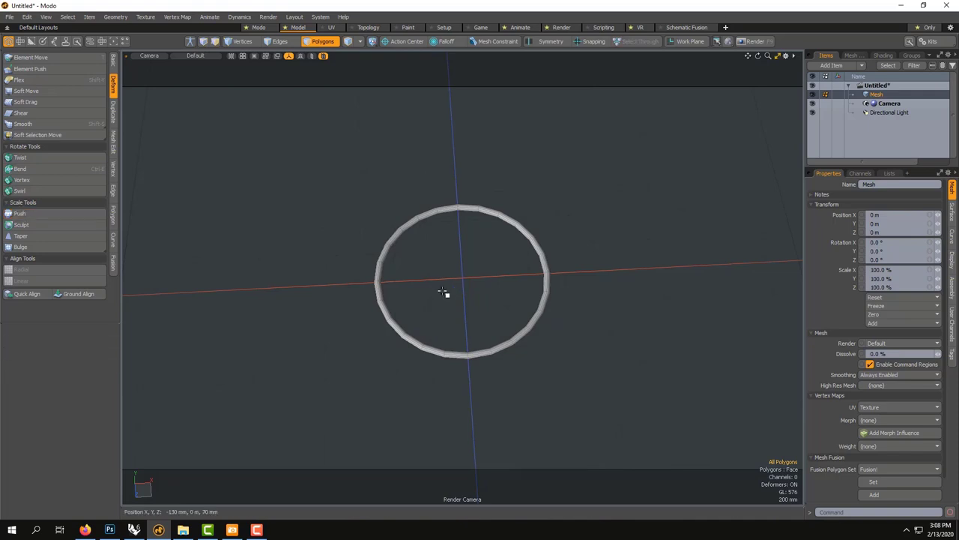
Step: Rotate the ring's polygons 90° about the X axis so the ring stands upright
{"action": "left_click_drag", "start_coordinate": [439, 322], "coordinate": [430, 248], "text": "alt"}
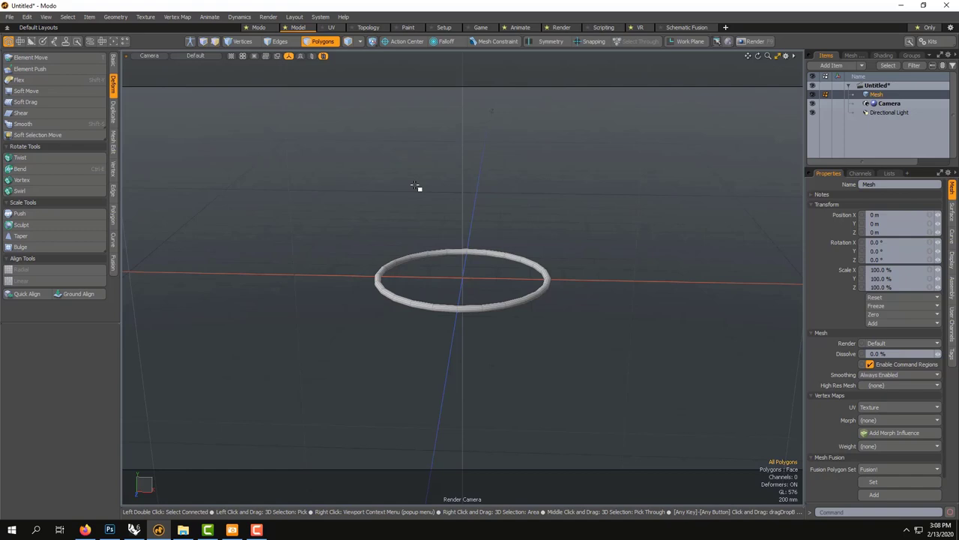
{"action": "key", "text": "e"}
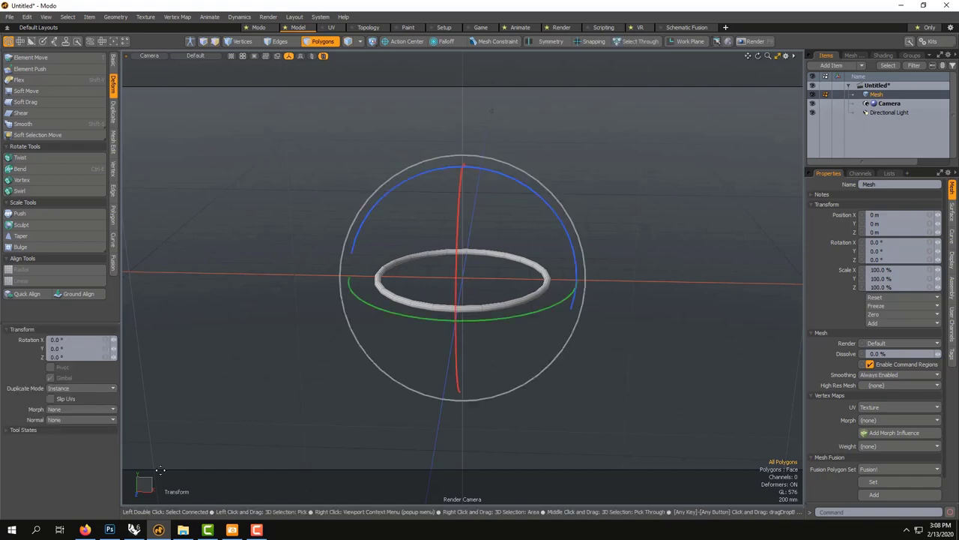
{"action": "left_click", "coordinate": [75, 339]}
{"action": "type", "text": "90"}
{"action": "key", "text": "Return"}
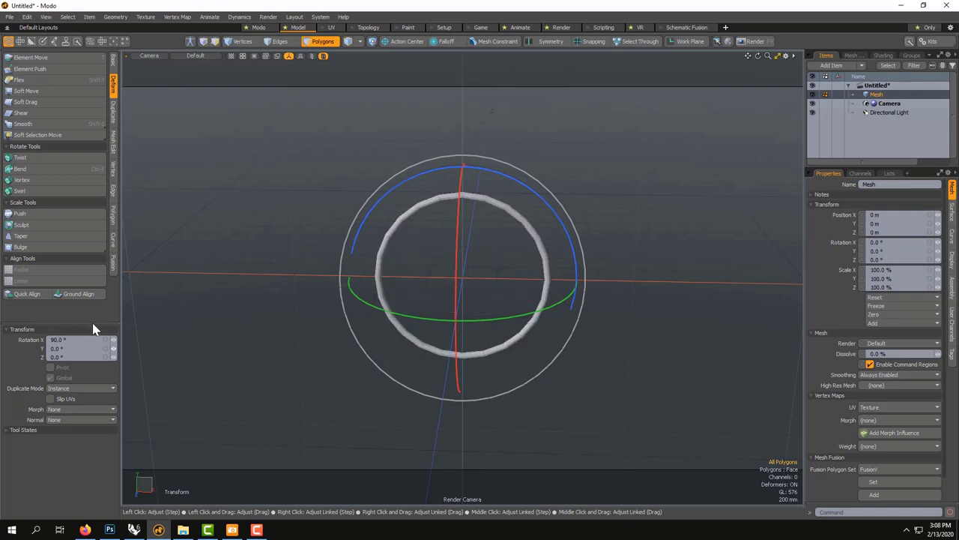
{"action": "key", "text": "space"}
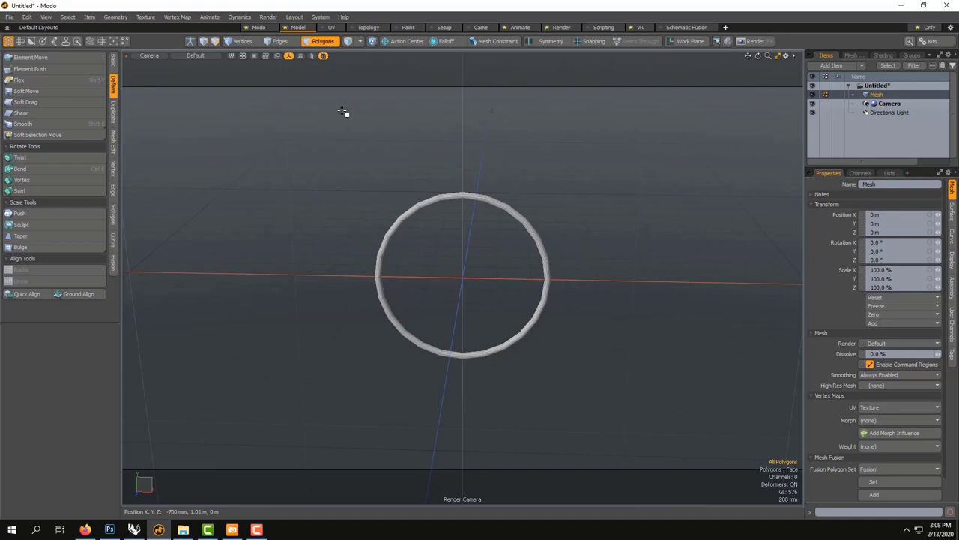
Step: Switch to item selection and check the ring's overall dimensions with the Absolute Scaling command
{"action": "type", "text": "s"}
{"action": "type", "text": "s"}
{"action": "type", "text": "55"}
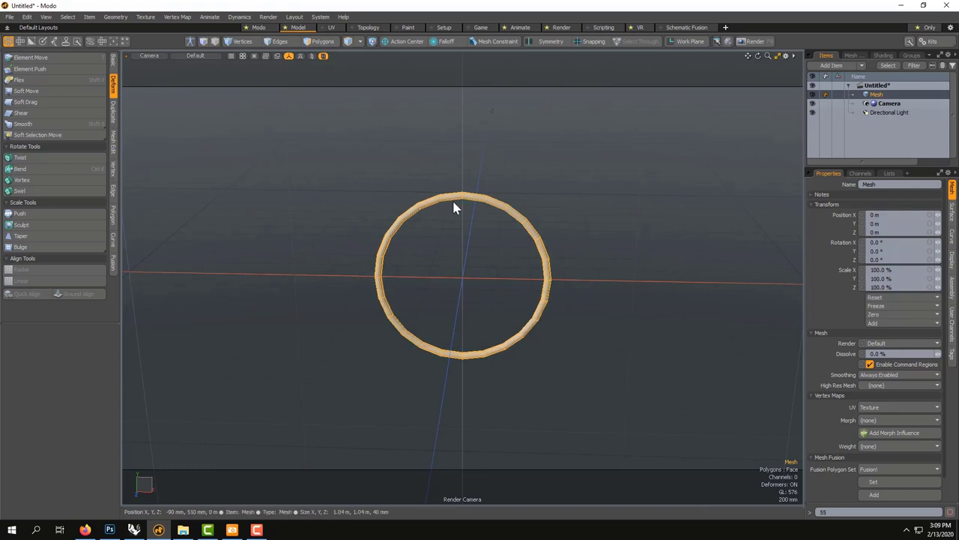
{"action": "scroll", "coordinate": [455, 211], "scroll_direction": "up", "scroll_amount": 3}
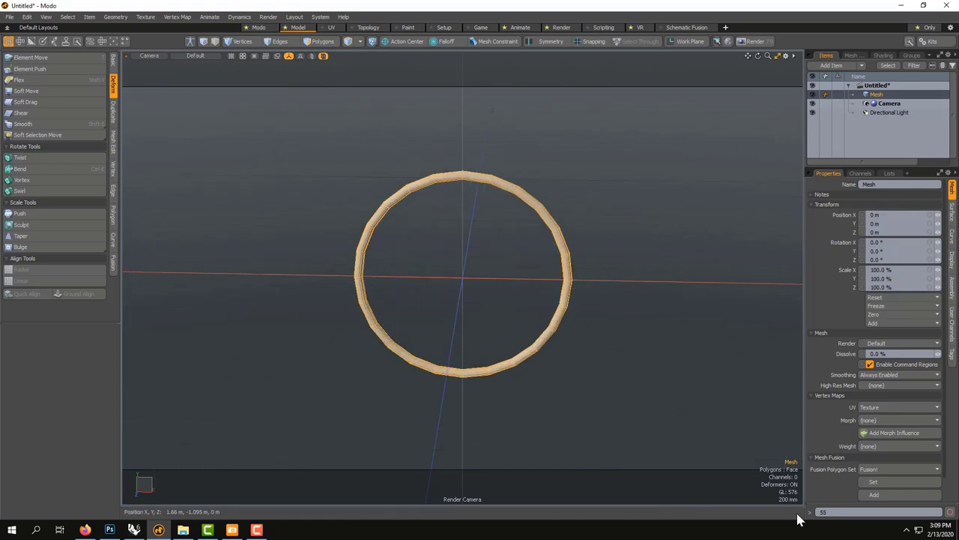
{"action": "left_click", "coordinate": [114, 62]}
{"action": "left_click", "coordinate": [58, 157]}
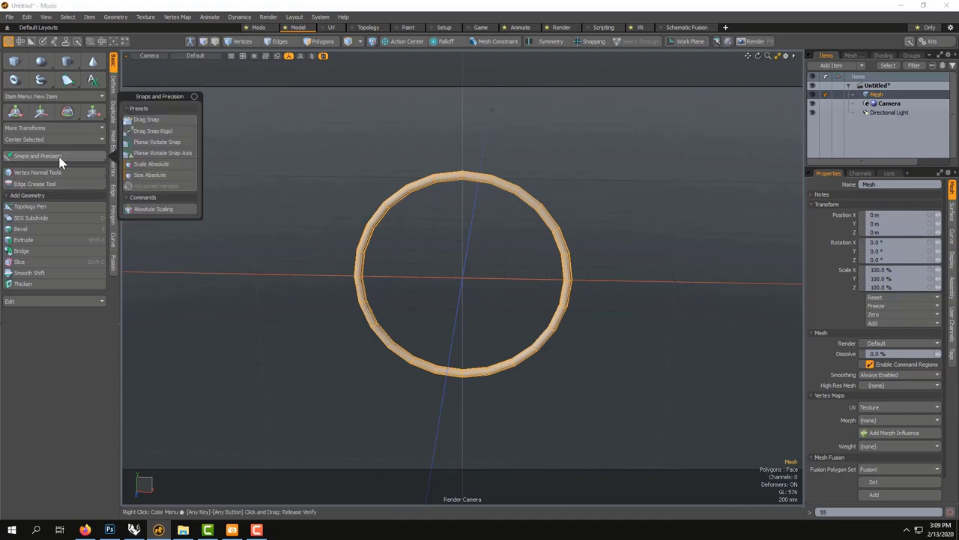
{"action": "left_click", "coordinate": [170, 209]}
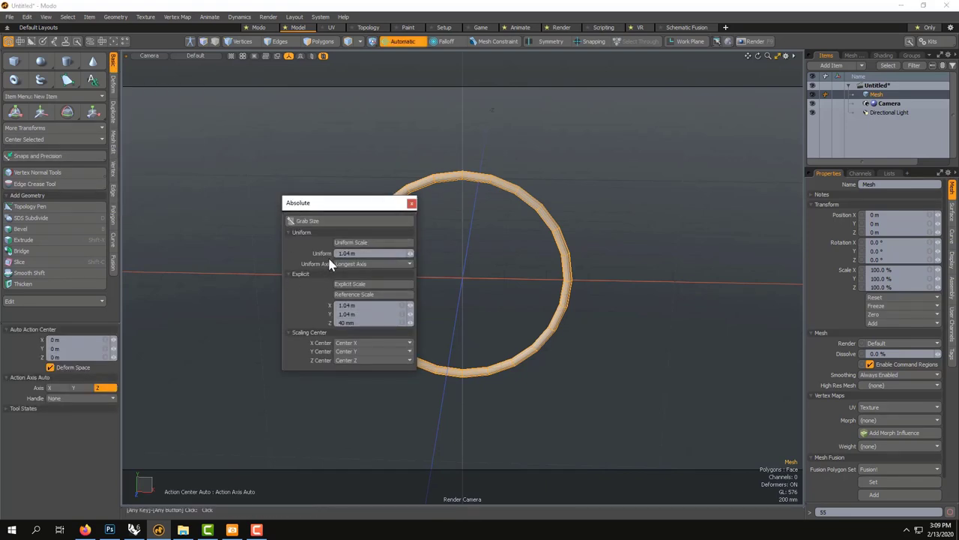
{"action": "left_click", "coordinate": [411, 203]}
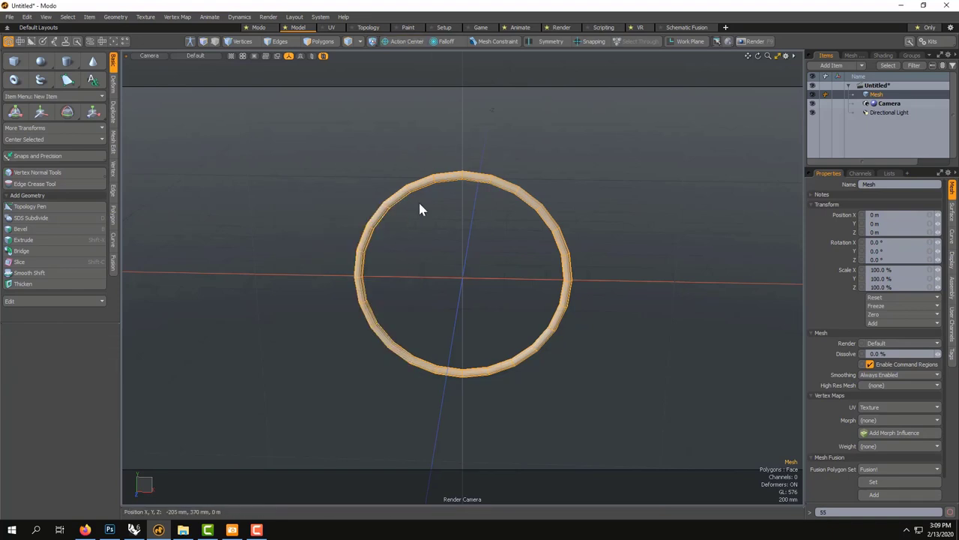
Step: Preview the ring with subdivision smoothing and return it to plain polygon faces
{"action": "left_click_drag", "start_coordinate": [419, 246], "coordinate": [383, 223], "text": "alt"}
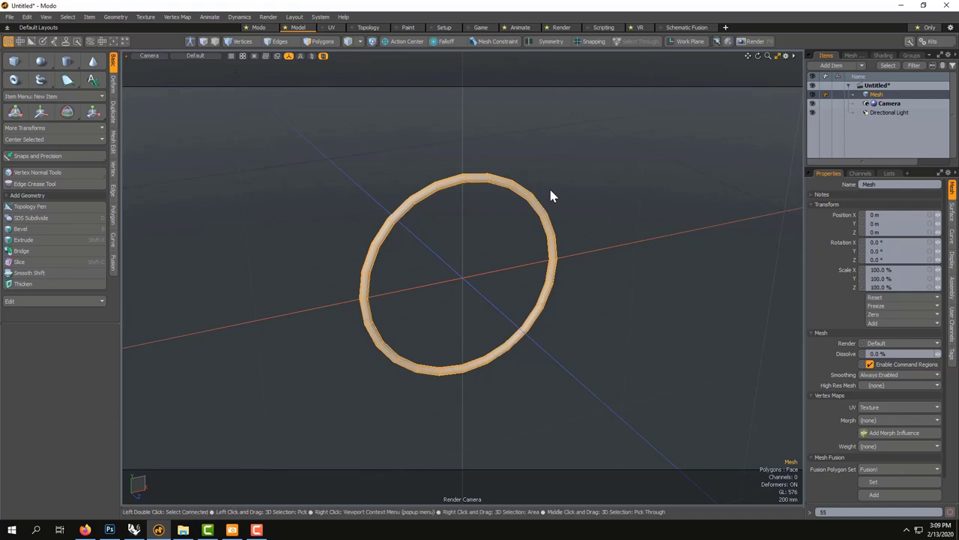
{"action": "scroll", "coordinate": [475, 274], "scroll_direction": "up", "scroll_amount": 5}
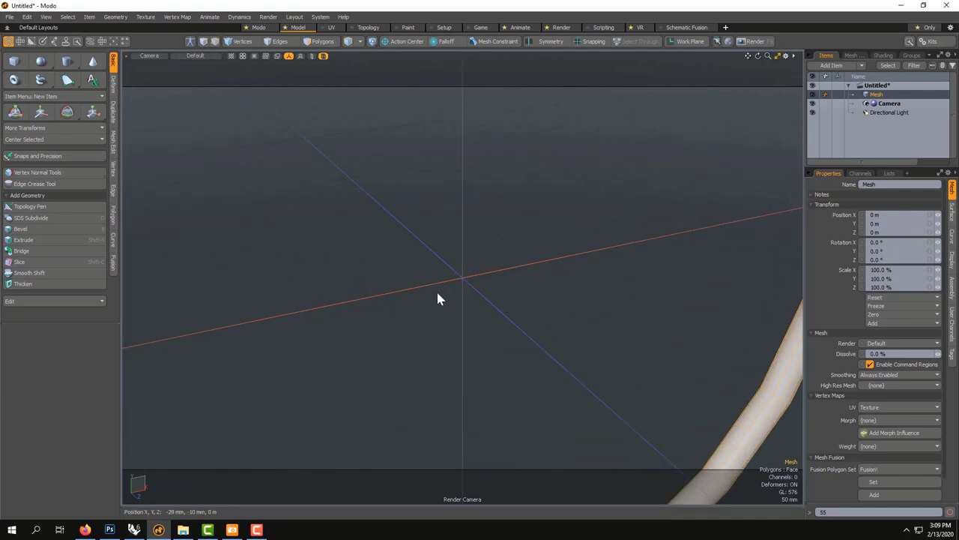
{"action": "scroll", "coordinate": [469, 296], "scroll_direction": "down", "scroll_amount": 2}
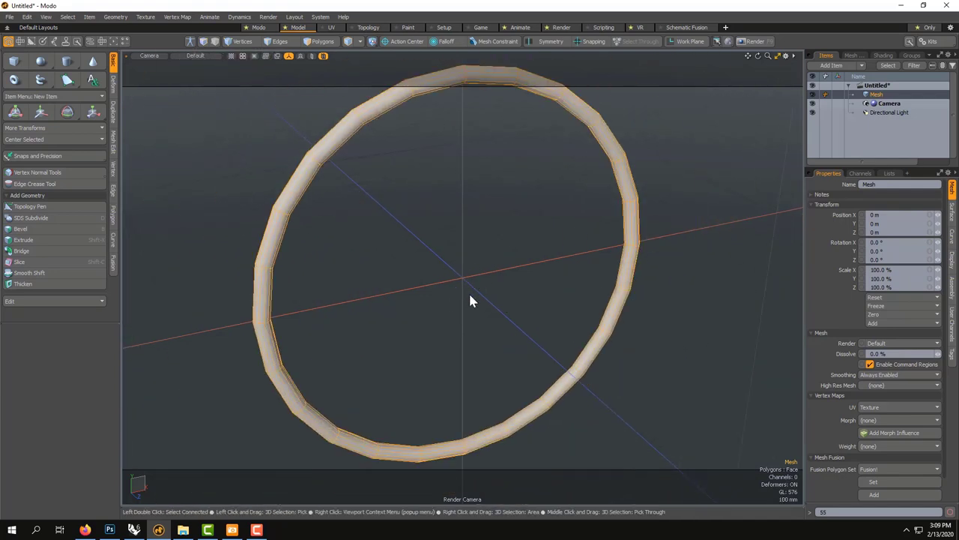
{"action": "scroll", "coordinate": [466, 294], "scroll_direction": "down", "scroll_amount": 1}
{"action": "left_click_drag", "start_coordinate": [466, 295], "coordinate": [442, 280], "text": "alt"}
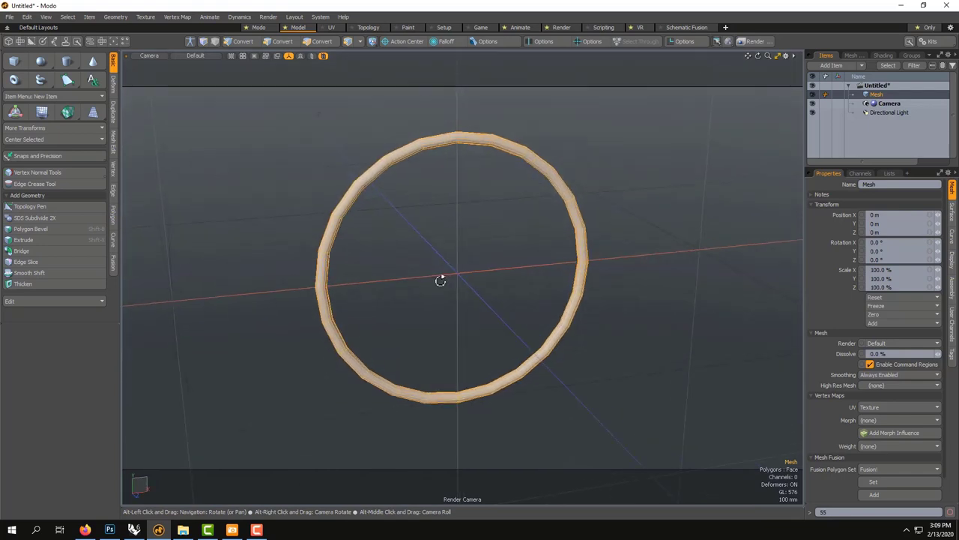
{"action": "scroll", "coordinate": [487, 210], "scroll_direction": "up", "scroll_amount": 3}
{"action": "left_click_drag", "start_coordinate": [484, 216], "coordinate": [494, 242], "text": "alt"}
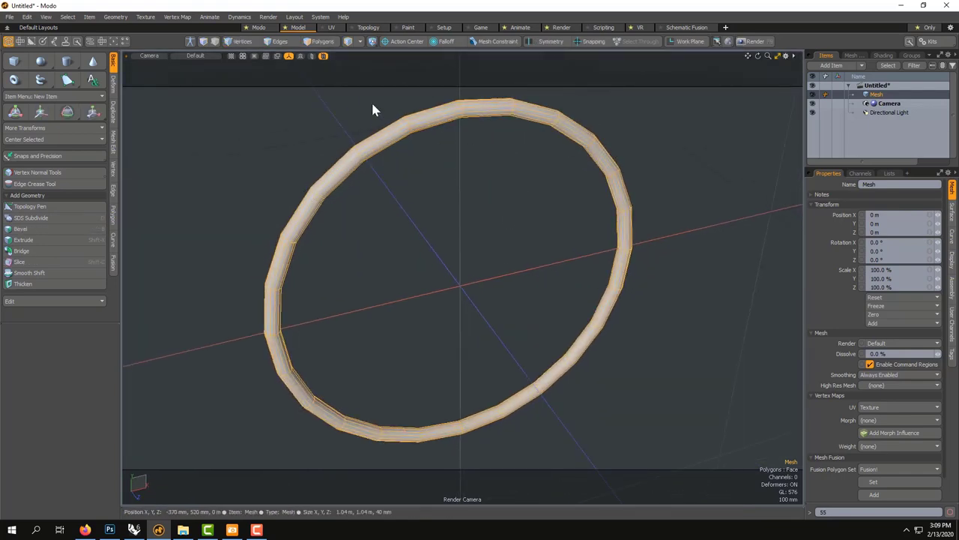
{"action": "key", "text": "Tab"}
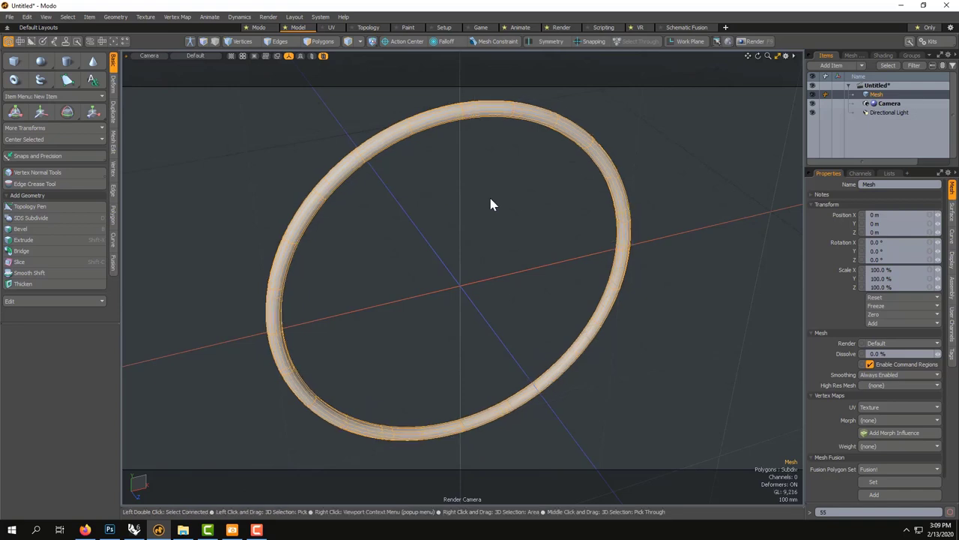
{"action": "key", "text": "Tab"}
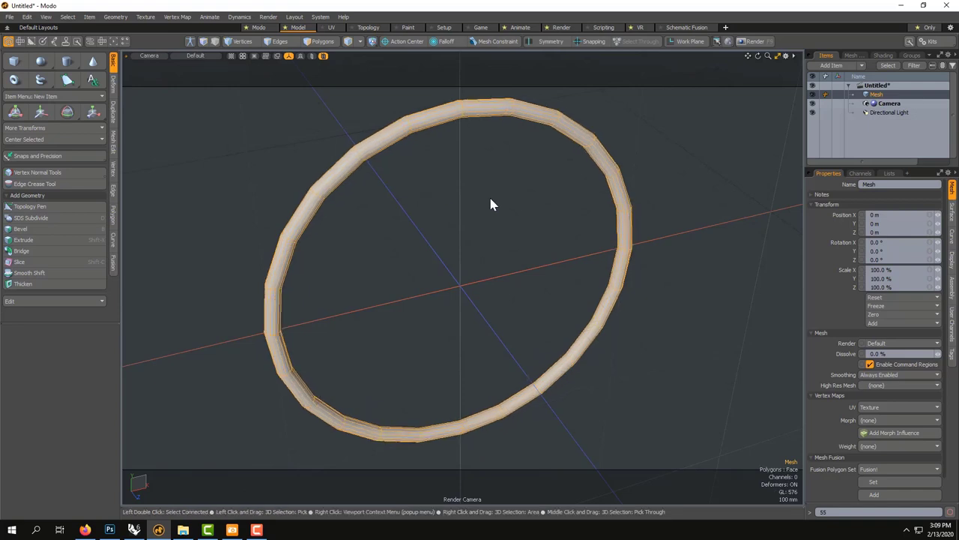
Step: Compare the ring's upper arc up close with and without subdivision smoothing
{"action": "left_click_drag", "start_coordinate": [490, 204], "coordinate": [460, 167], "text": "alt"}
{"action": "scroll", "coordinate": [463, 173], "scroll_direction": "up", "scroll_amount": 3}
{"action": "scroll", "coordinate": [466, 191], "scroll_direction": "up", "scroll_amount": 3}
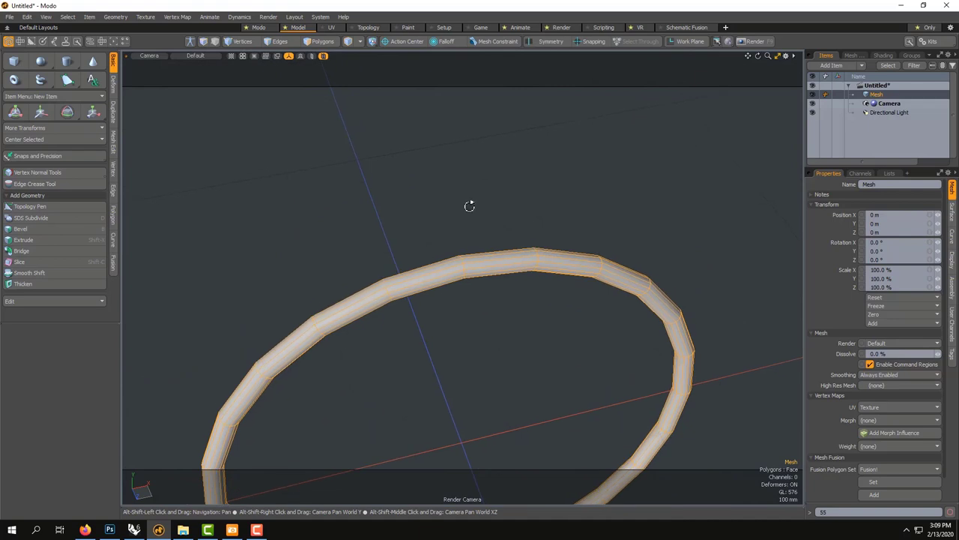
{"action": "scroll", "coordinate": [480, 260], "scroll_direction": "up", "scroll_amount": 3}
{"action": "scroll", "coordinate": [477, 258], "scroll_direction": "down", "scroll_amount": 3}
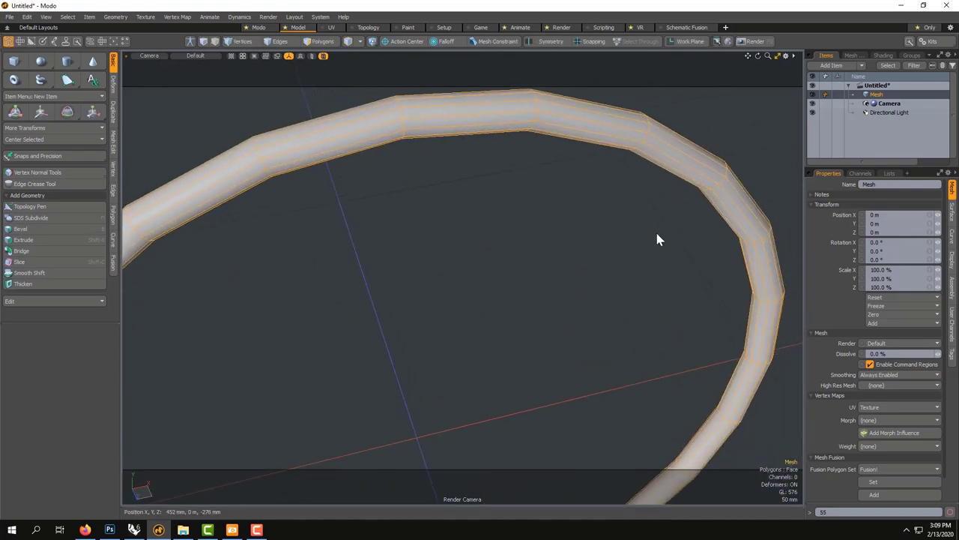
{"action": "key", "text": "Tab"}
{"action": "key", "text": "Tab"}
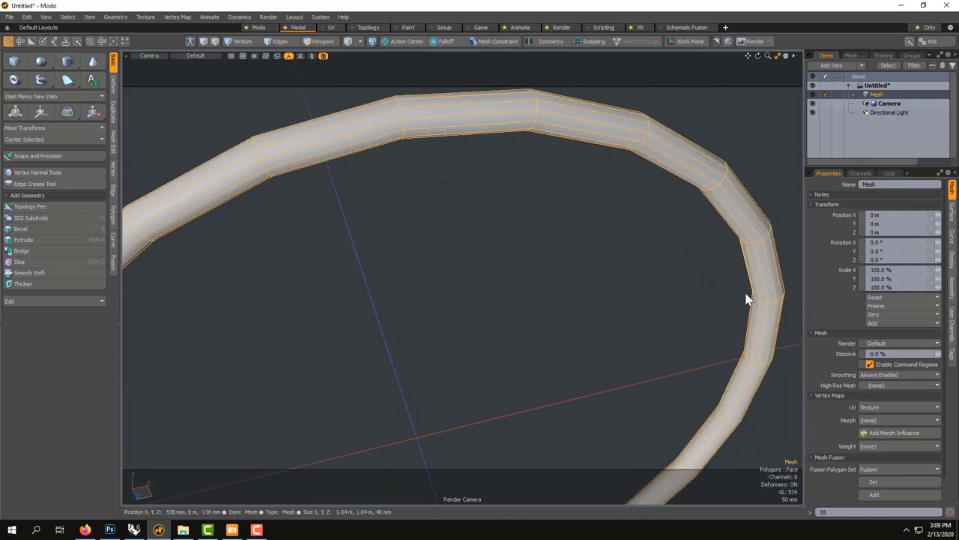
Step: In polygon mode, select the two adjacent polygon loops running around the ring's inner side
{"action": "left_click", "coordinate": [320, 41]}
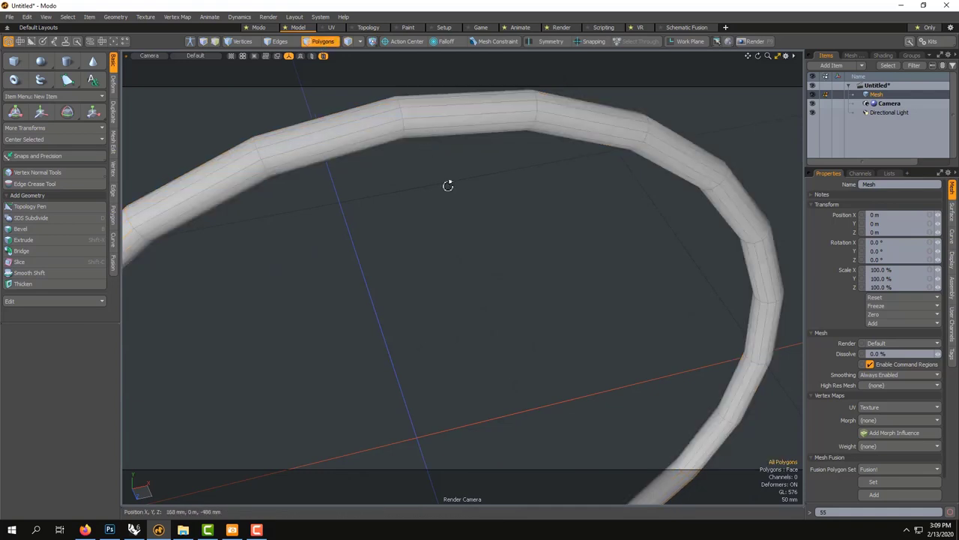
{"action": "left_click_drag", "start_coordinate": [447, 184], "coordinate": [634, 317], "text": "alt"}
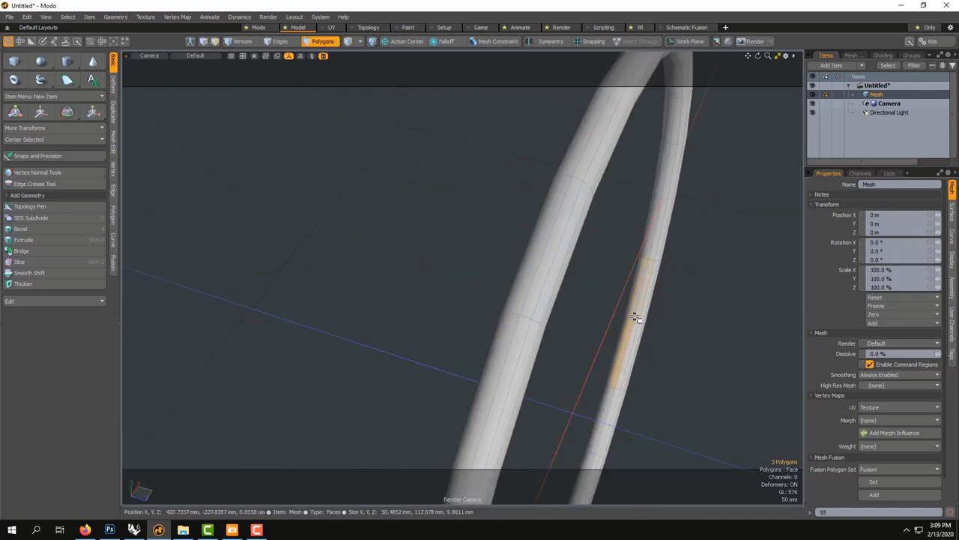
{"action": "left_click", "coordinate": [631, 328]}
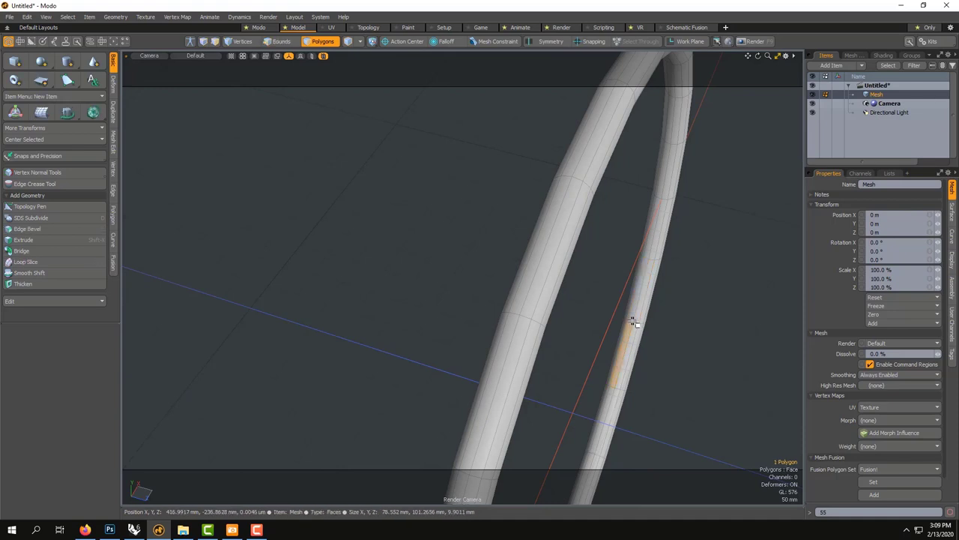
{"action": "left_click", "coordinate": [632, 321], "text": "shift"}
{"action": "key", "text": "l"}
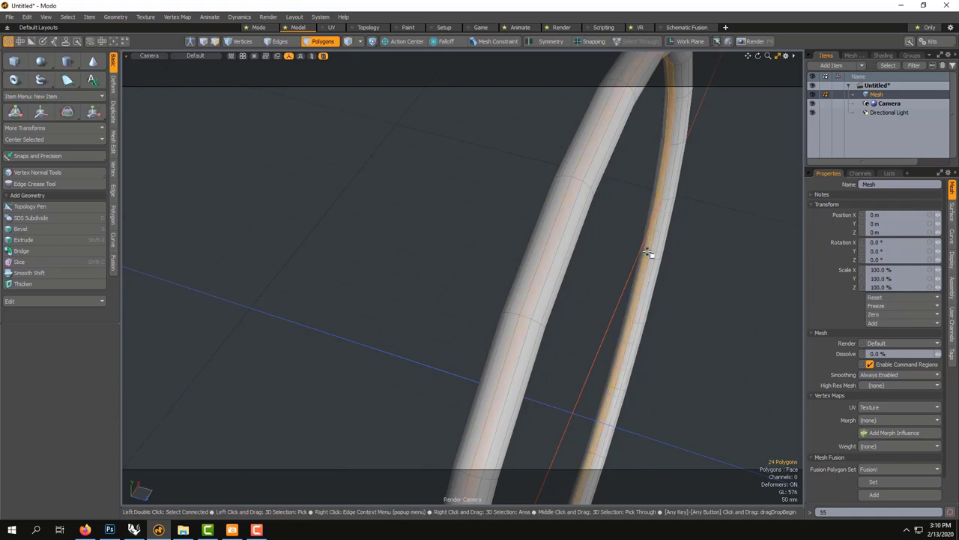
{"action": "left_click", "coordinate": [639, 311], "text": "shift"}
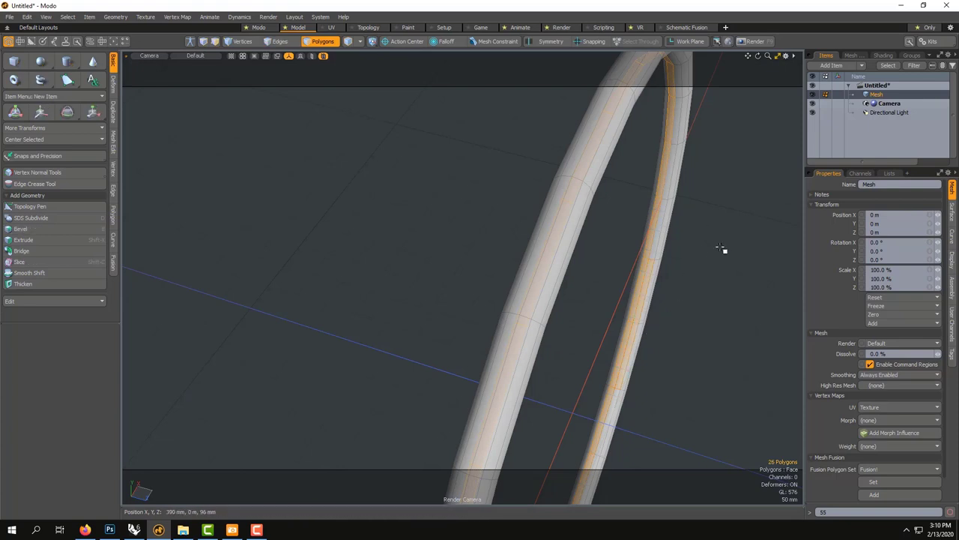
{"action": "key", "text": "l"}
{"action": "scroll", "coordinate": [721, 246], "scroll_direction": "down", "scroll_amount": 1}
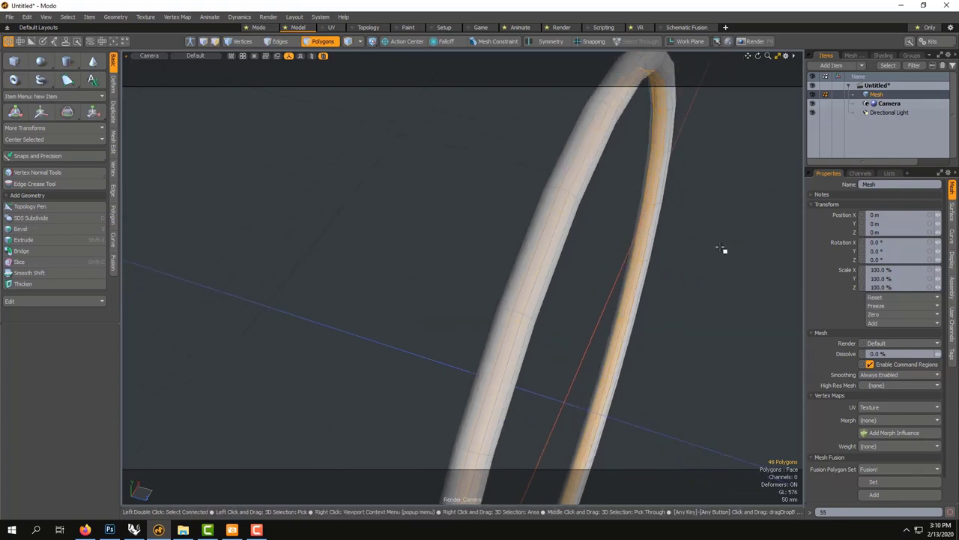
Step: Apply a Polygon Bevel with 0 m shift and 0 m inset to the selected inner band
{"action": "left_click_drag", "start_coordinate": [687, 328], "coordinate": [631, 281], "text": "alt"}
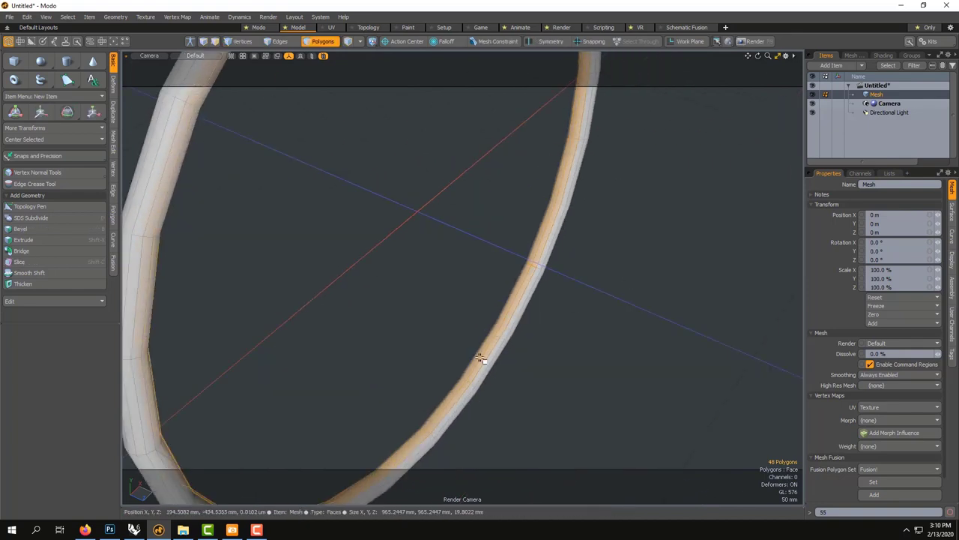
{"action": "scroll", "coordinate": [474, 380], "scroll_direction": "up", "scroll_amount": 2}
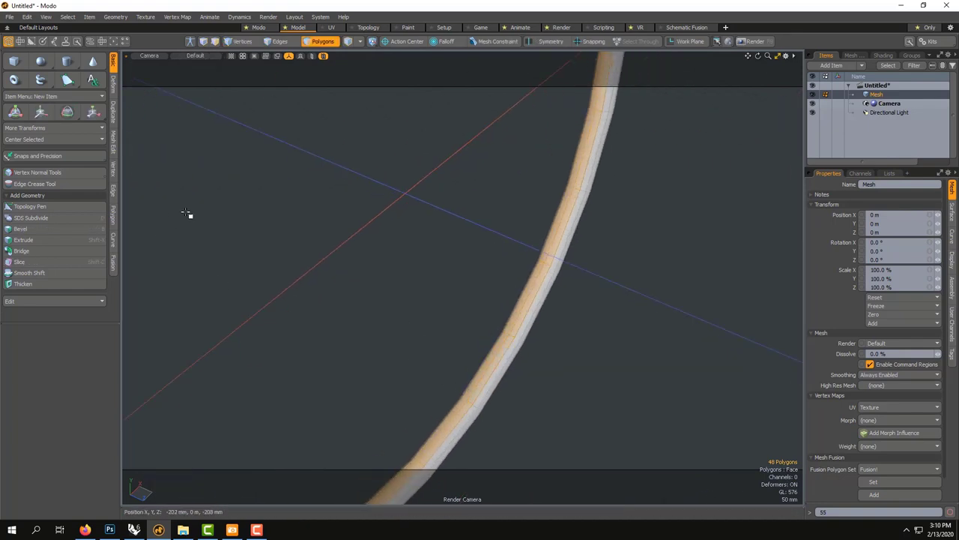
{"action": "left_click_drag", "start_coordinate": [514, 419], "coordinate": [467, 367], "text": "alt+shift"}
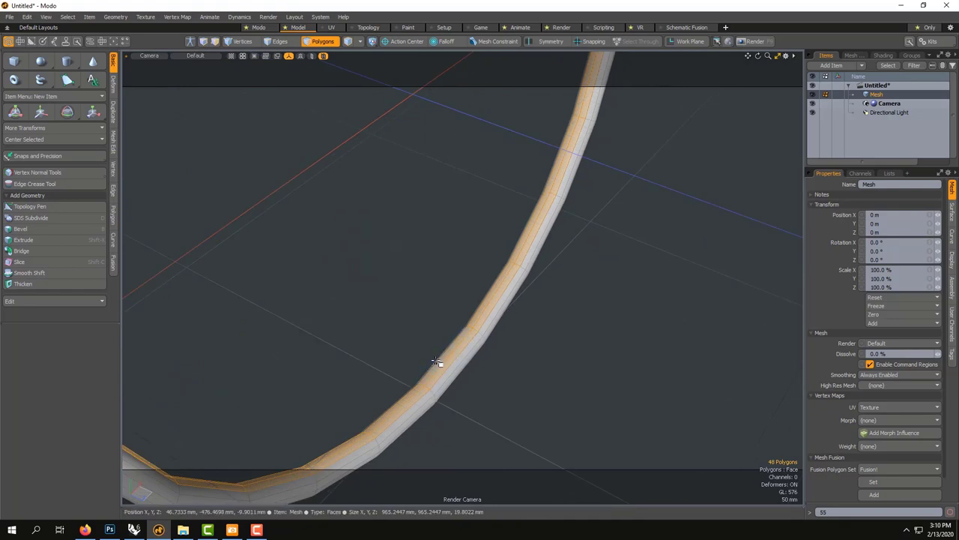
{"action": "scroll", "coordinate": [449, 367], "scroll_direction": "up", "scroll_amount": 4}
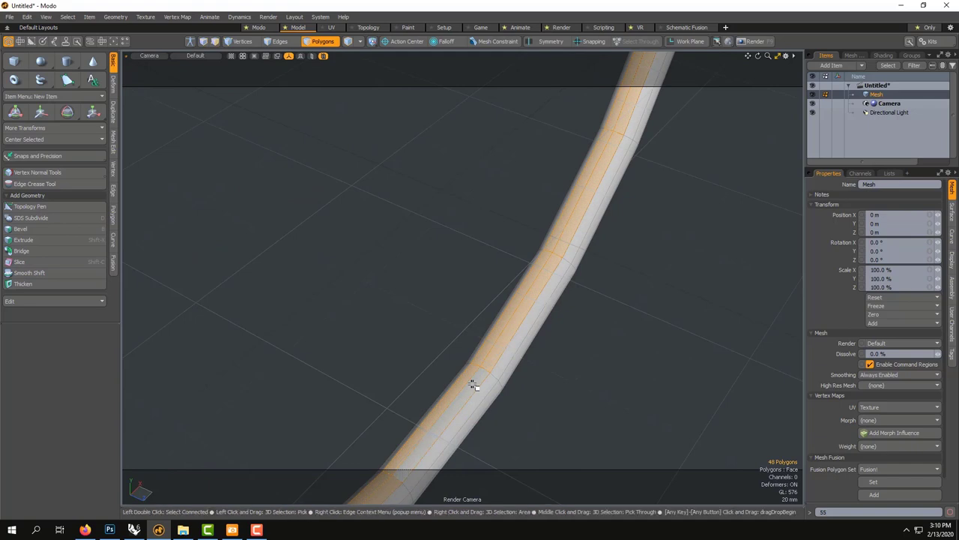
{"action": "key", "text": "b"}
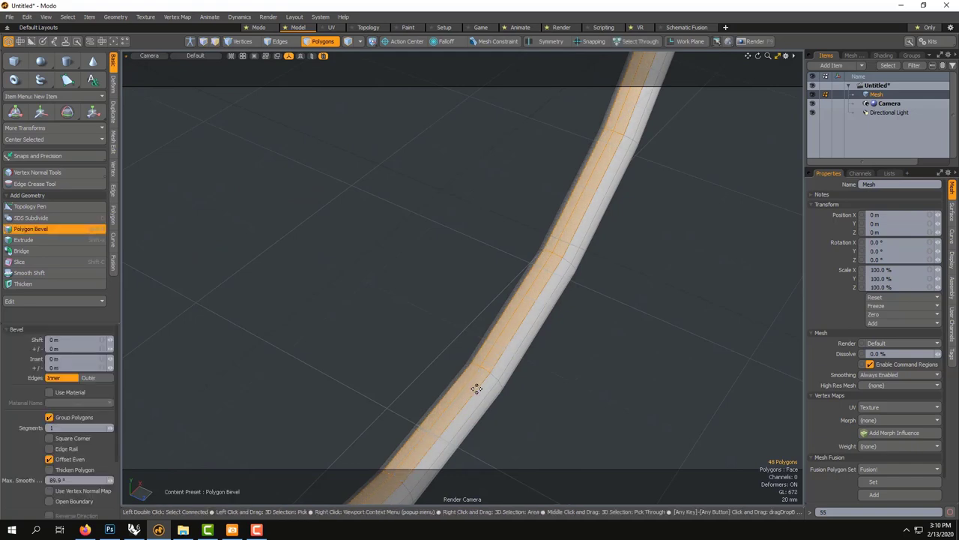
{"action": "key", "text": "space"}
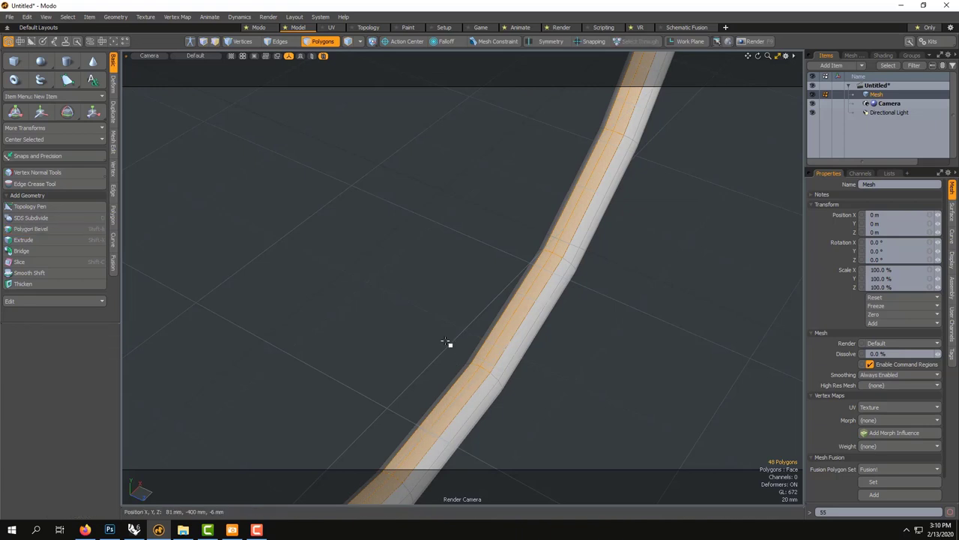
Step: Turn on subdivision smoothing for the whole ring and check its surface in a render preview
{"action": "key", "text": "Tab"}
{"action": "scroll", "coordinate": [448, 342], "scroll_direction": "down", "scroll_amount": 5}
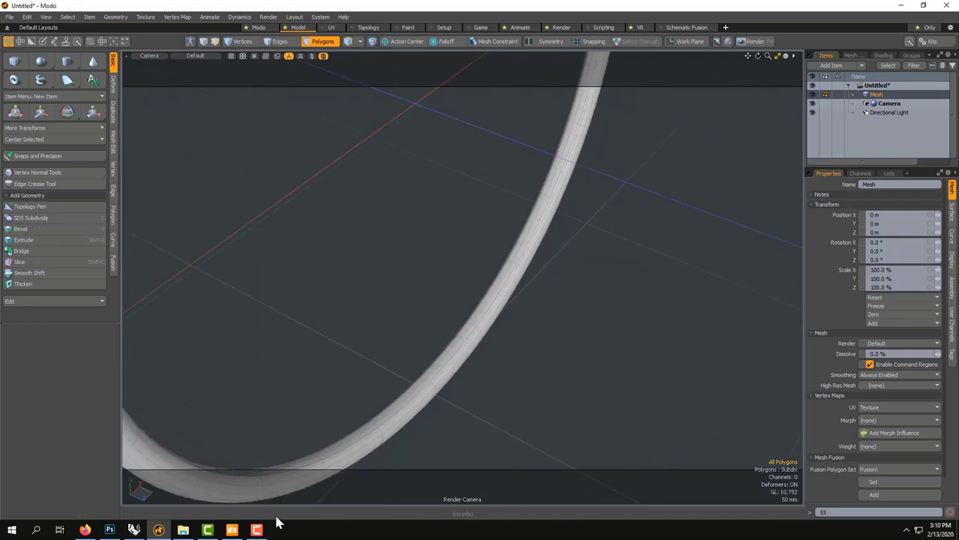
{"action": "left_click_drag", "start_coordinate": [333, 400], "coordinate": [384, 353], "text": "alt+shift"}
{"action": "scroll", "coordinate": [514, 264], "scroll_direction": "up", "scroll_amount": 3}
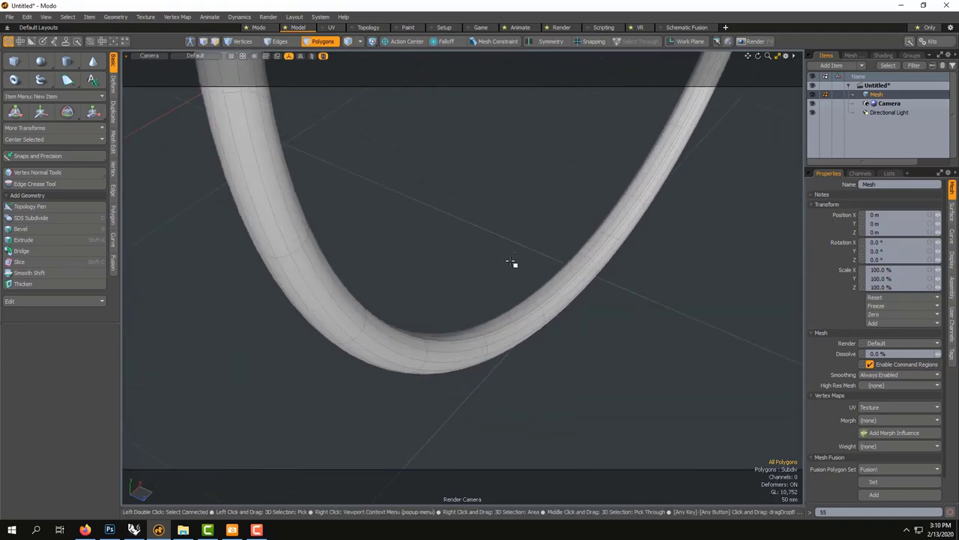
{"action": "key", "text": "F10"}
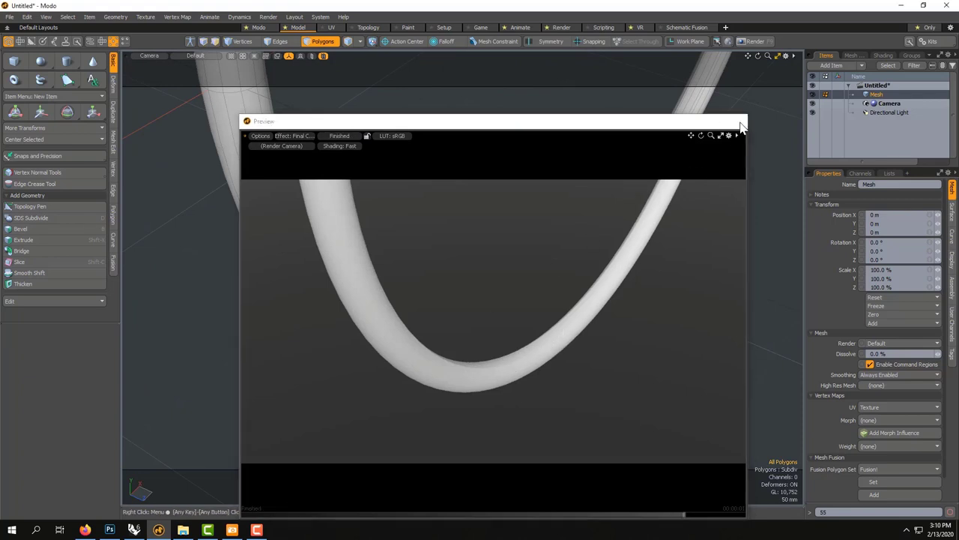
{"action": "left_click", "coordinate": [736, 120]}
Step: Reselect the two adjacent polygon loops that form the inner band of the smoothed ring
{"action": "left_click", "coordinate": [537, 295]}
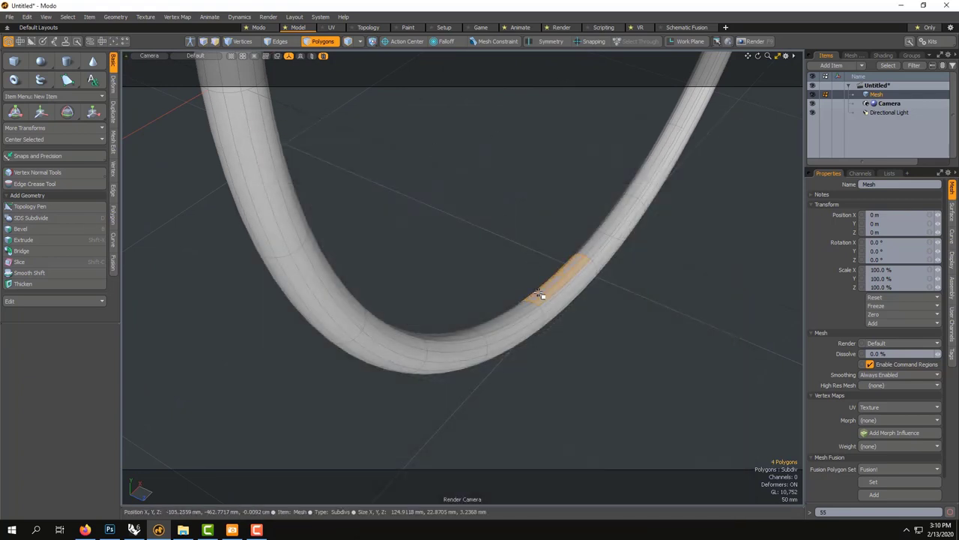
{"action": "key", "text": "Escape"}
{"action": "mouse_move", "coordinate": [537, 290]}
{"action": "left_mouse_down", "text": "alt"}
{"action": "mouse_move", "coordinate": [569, 322]}
{"action": "mouse_move", "coordinate": [560, 225]}
{"action": "mouse_move", "coordinate": [599, 175]}
{"action": "left_mouse_up", "text": "alt"}
{"action": "key", "text": "l"}
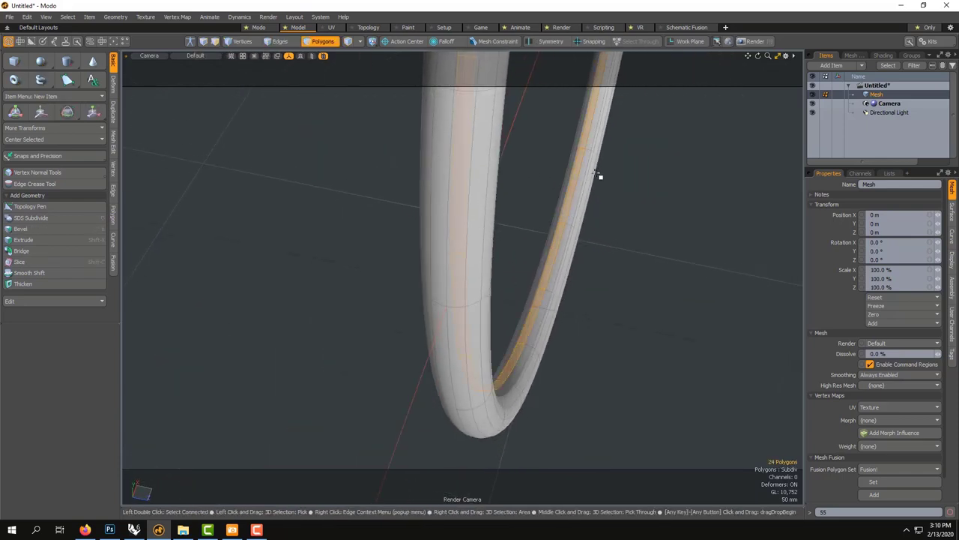
{"action": "left_click_drag", "start_coordinate": [571, 217], "coordinate": [570, 236], "text": "shift"}
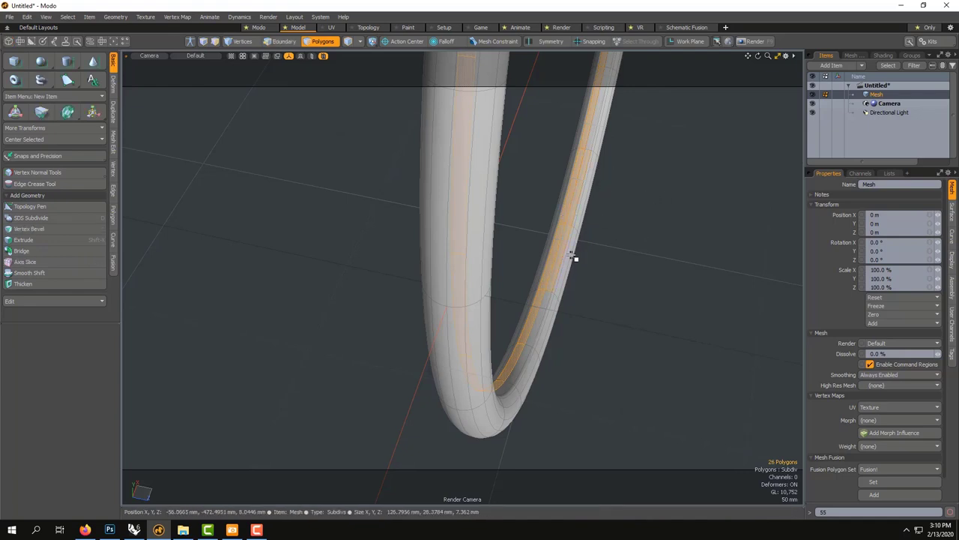
{"action": "left_click", "coordinate": [574, 259], "text": "ctrl"}
{"action": "key", "text": "l"}
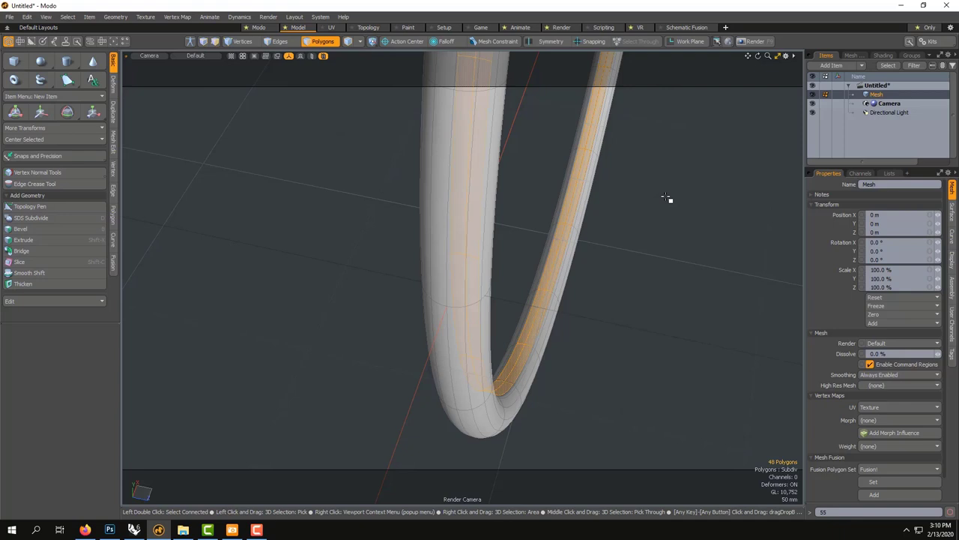
Step: Scale the inner band to 122% along Z, leave the transform and clear the selection
{"action": "key", "text": "y"}
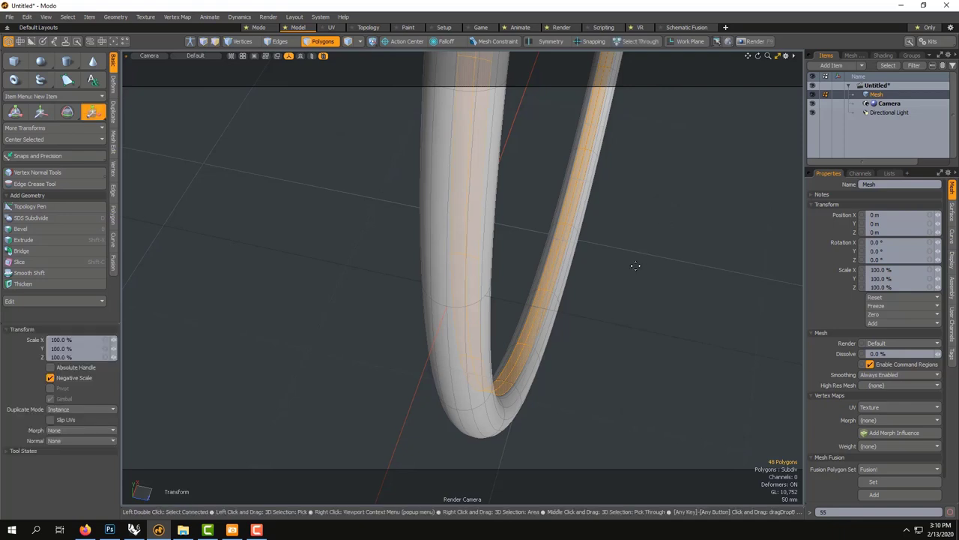
{"action": "scroll", "coordinate": [595, 248], "scroll_direction": "down", "scroll_amount": 3}
{"action": "scroll", "coordinate": [595, 249], "scroll_direction": "down", "scroll_amount": 2}
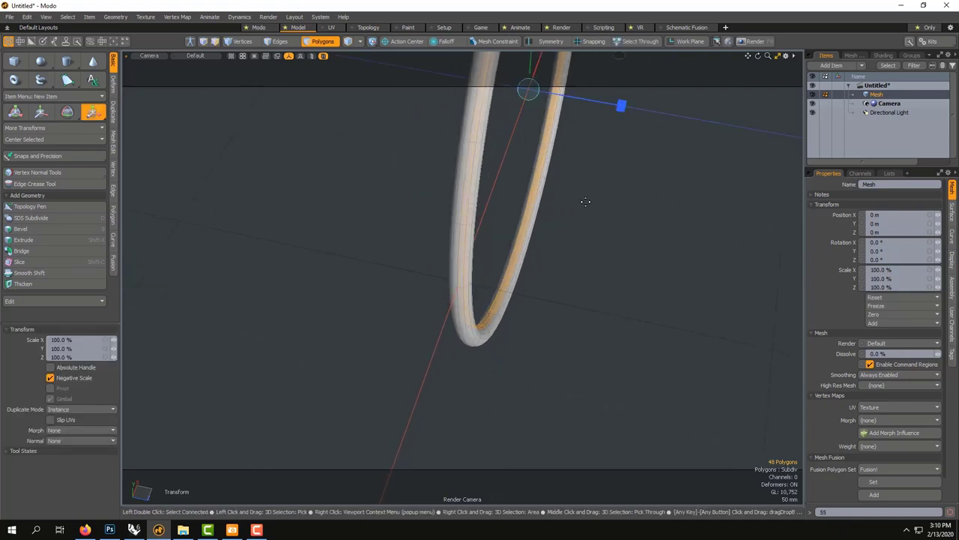
{"action": "left_click_drag", "start_coordinate": [586, 202], "coordinate": [566, 322], "text": "alt+shift"}
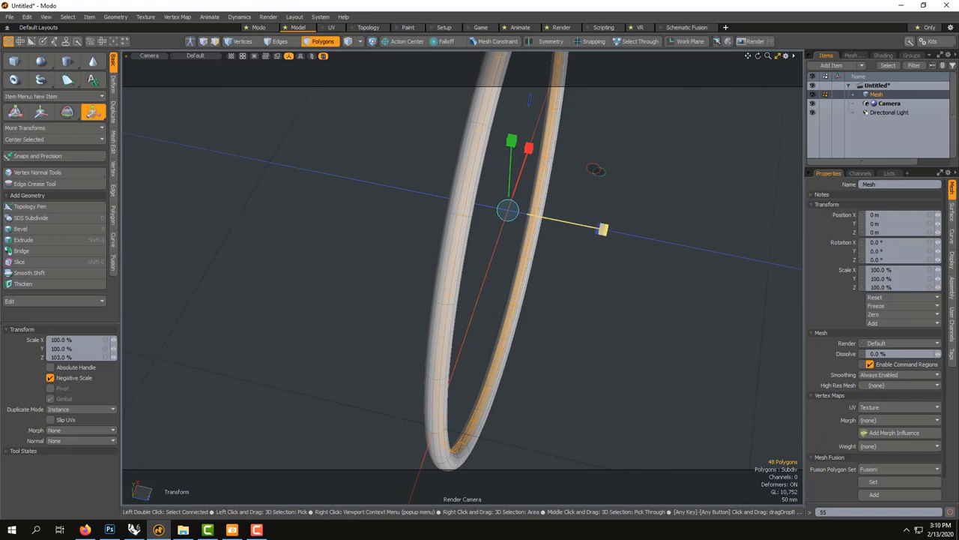
{"action": "left_click_drag", "start_coordinate": [625, 233], "coordinate": [551, 218]}
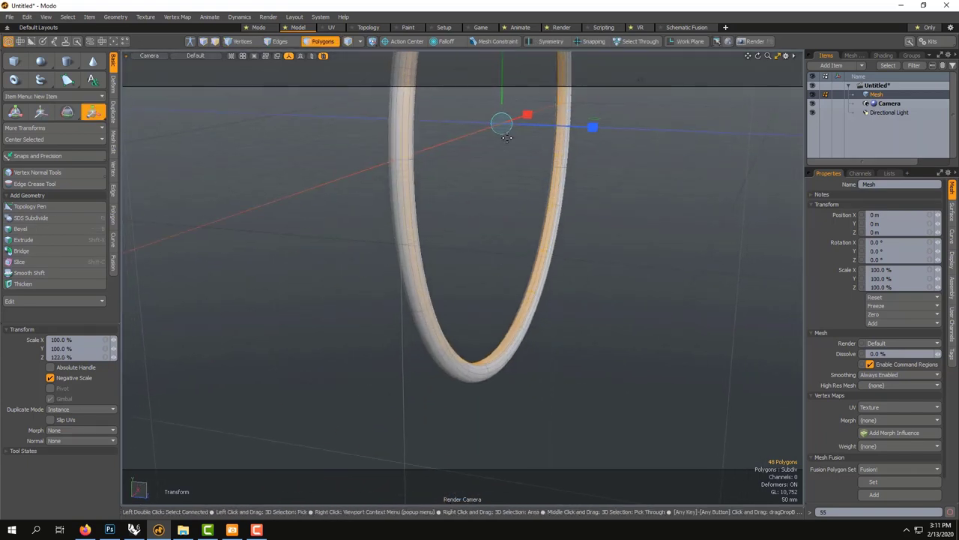
{"action": "left_click_drag", "start_coordinate": [503, 122], "coordinate": [473, 125]}
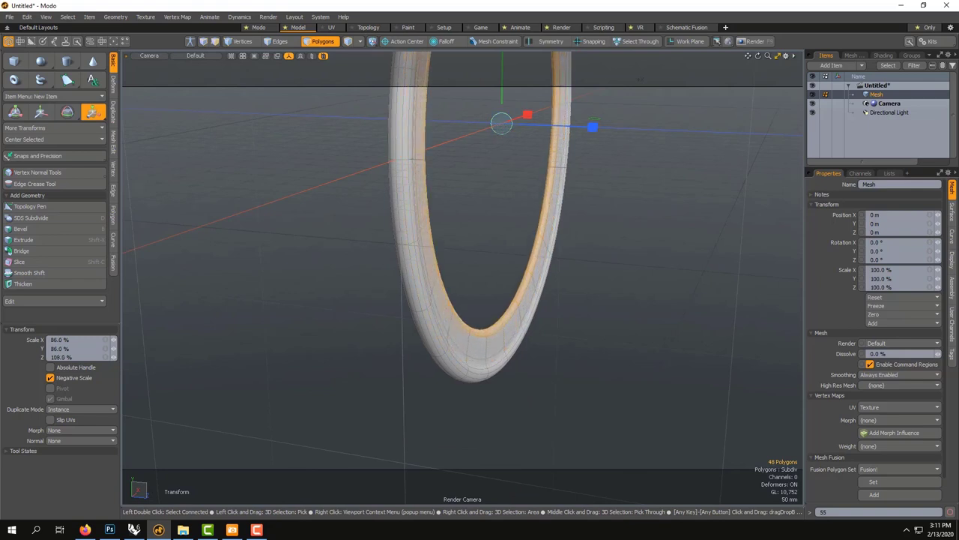
{"action": "key", "text": "ctrl+z"}
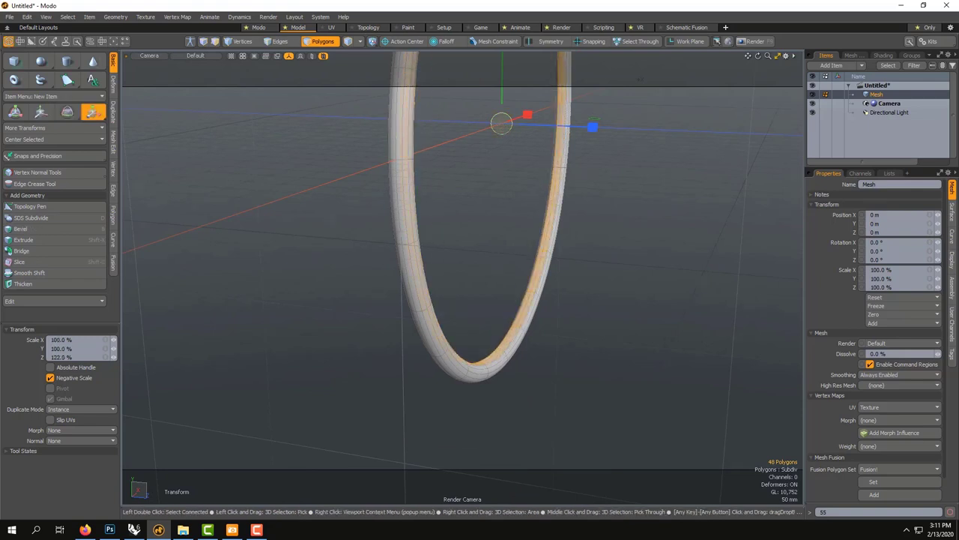
{"action": "left_click_drag", "start_coordinate": [503, 53], "coordinate": [503, 54]}
{"action": "scroll", "coordinate": [540, 256], "scroll_direction": "up", "scroll_amount": 2}
{"action": "key", "text": "q"}
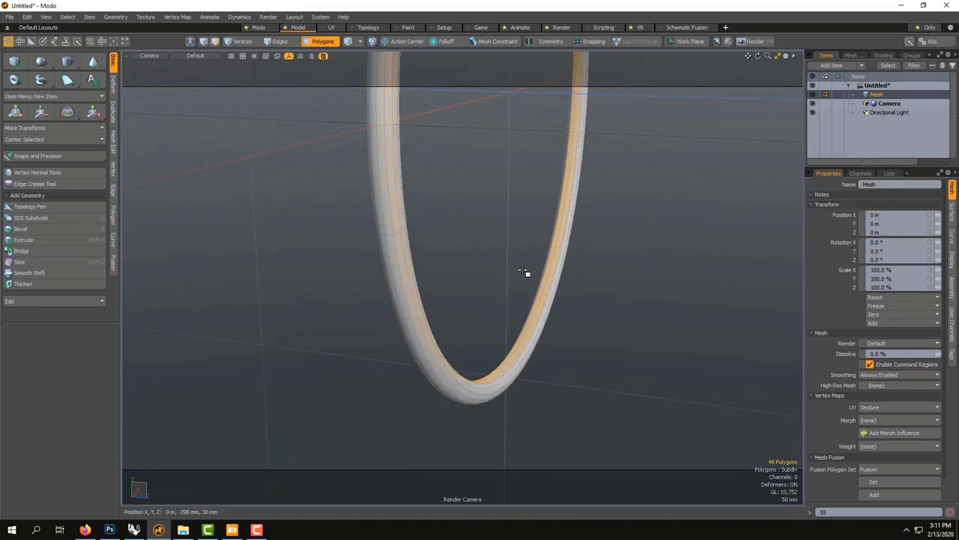
{"action": "left_click", "coordinate": [567, 315]}
{"action": "scroll", "coordinate": [567, 315], "scroll_direction": "up", "scroll_amount": 6}
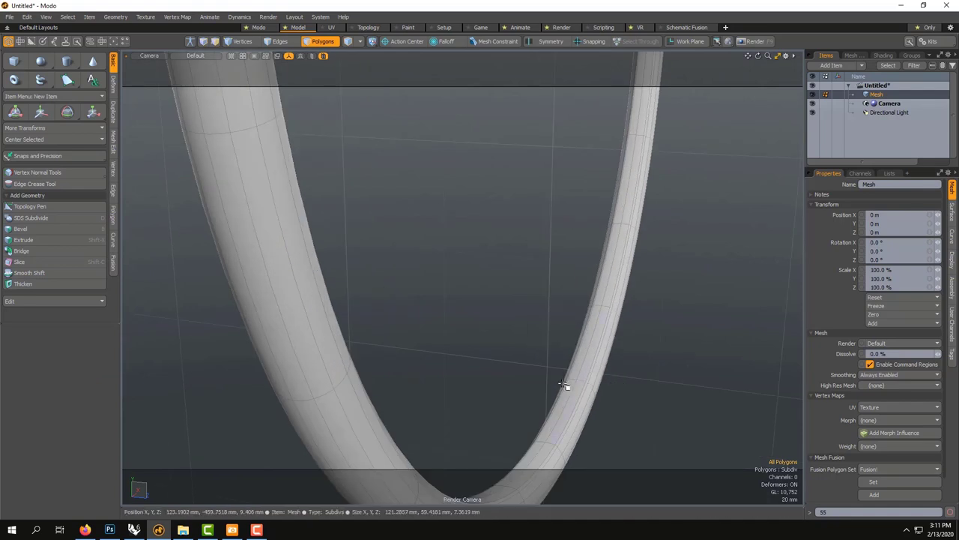
{"action": "scroll", "coordinate": [577, 386], "scroll_direction": "down", "scroll_amount": 6}
{"action": "left_click_drag", "start_coordinate": [554, 235], "coordinate": [481, 304], "text": "alt"}
{"action": "scroll", "coordinate": [542, 253], "scroll_direction": "up", "scroll_amount": 1}
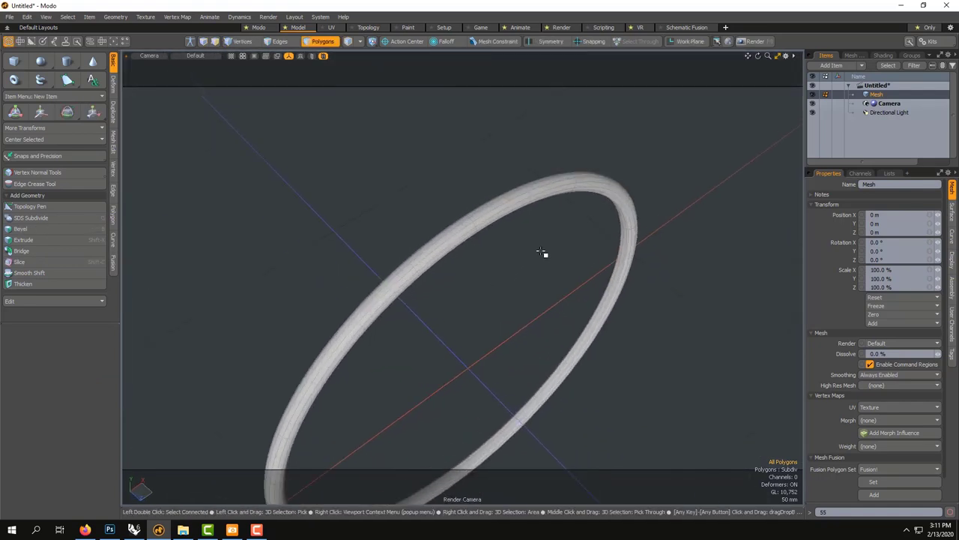
{"action": "left_click", "coordinate": [504, 205]}
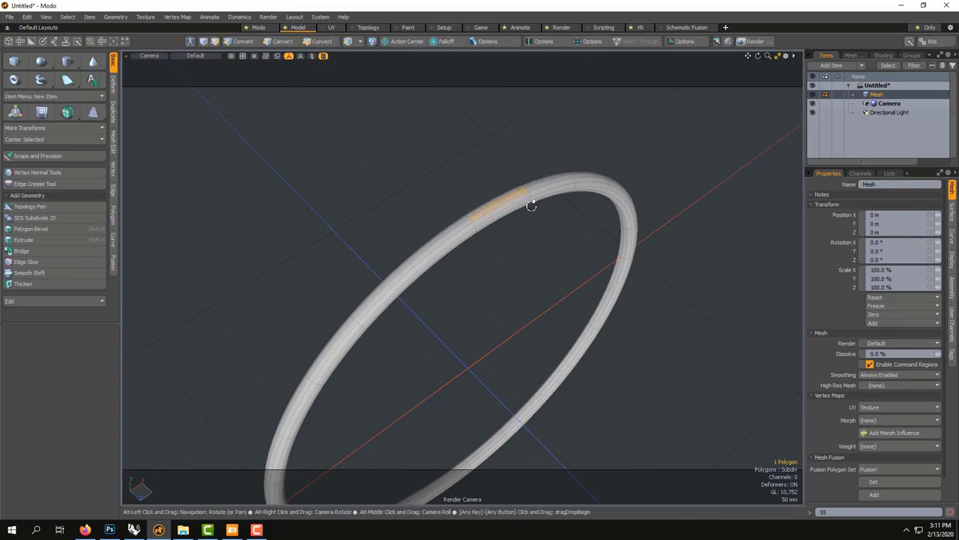
{"action": "mouse_move", "coordinate": [529, 205]}
{"action": "left_mouse_down", "text": "alt"}
{"action": "mouse_move", "coordinate": [574, 230]}
{"action": "mouse_move", "coordinate": [521, 195]}
{"action": "left_mouse_up", "text": "alt"}
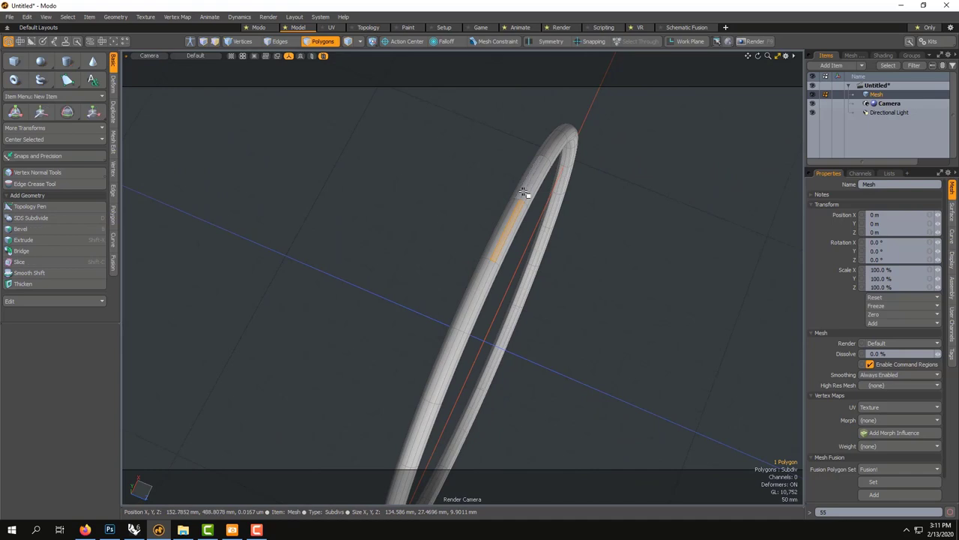
{"action": "left_click", "coordinate": [526, 193], "text": "shift"}
{"action": "left_click", "coordinate": [518, 200], "text": "shift"}
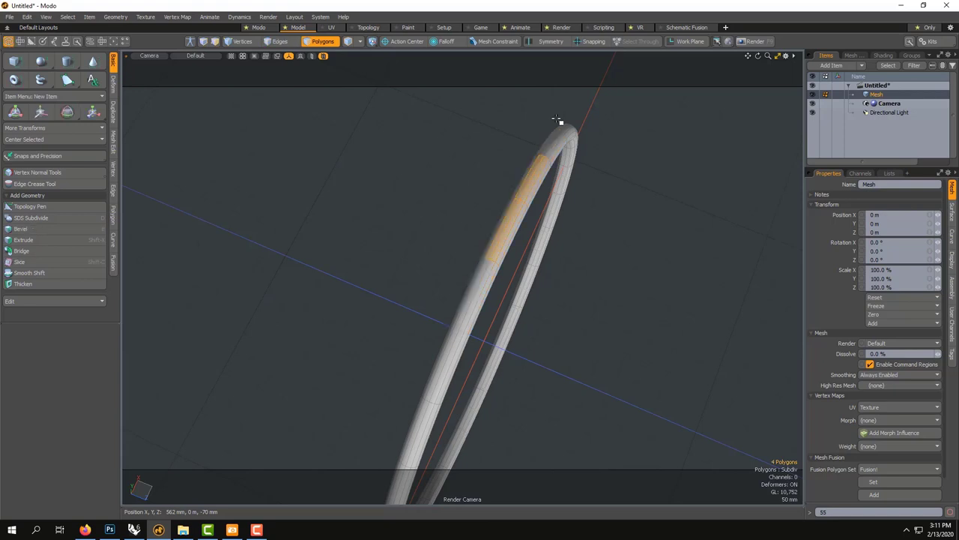
{"action": "key", "text": "shift+Up"}
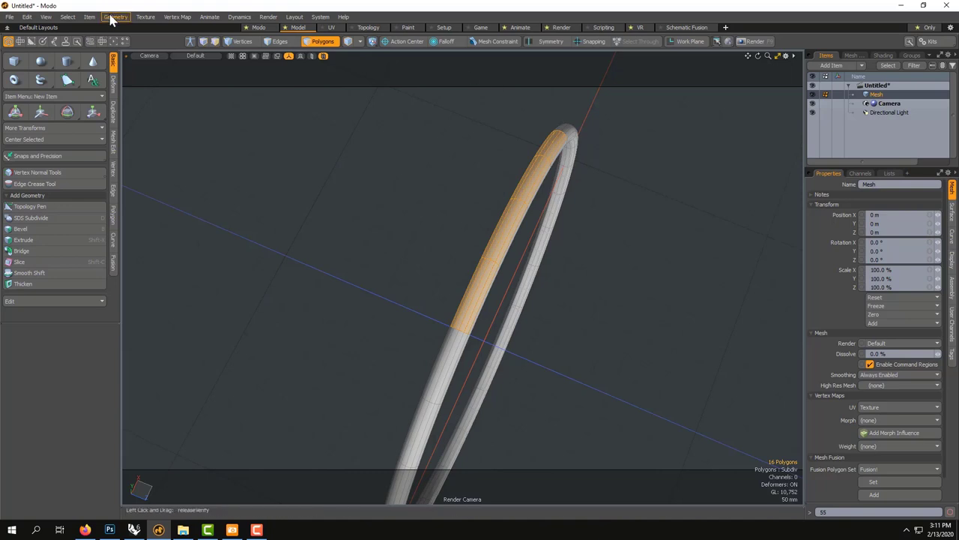
{"action": "left_click", "coordinate": [68, 17]}
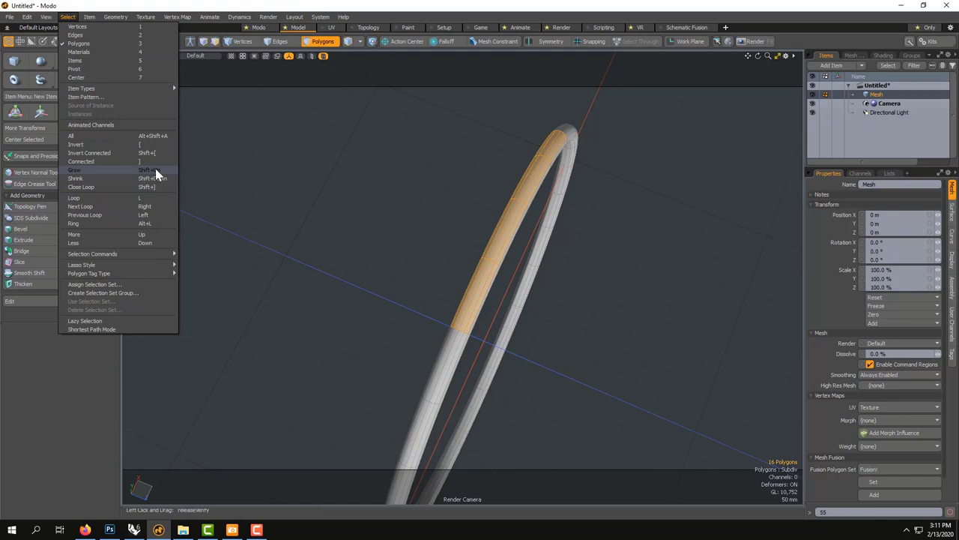
{"action": "left_click", "coordinate": [287, 6]}
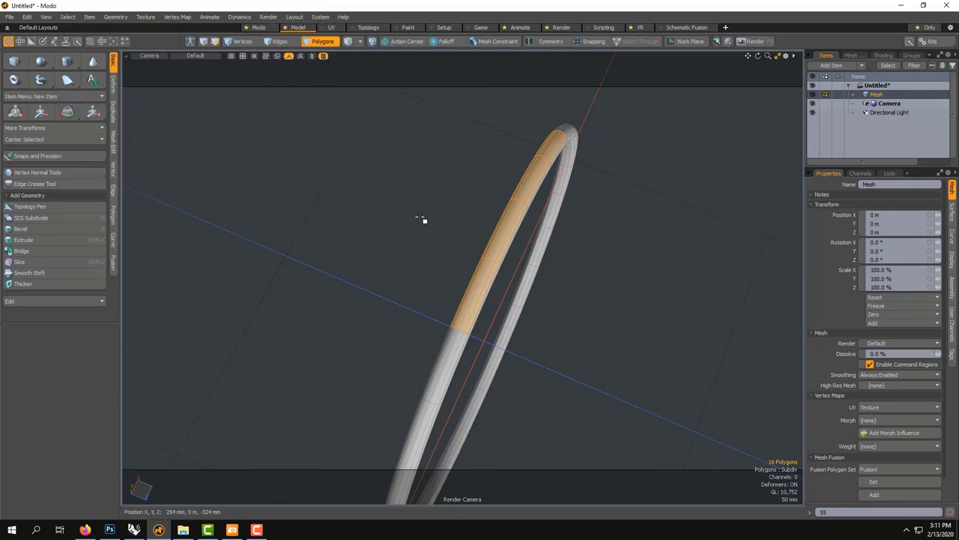
{"action": "left_click_drag", "start_coordinate": [421, 218], "coordinate": [459, 268], "text": "alt"}
{"action": "left_click_drag", "start_coordinate": [459, 331], "coordinate": [349, 242], "text": "alt"}
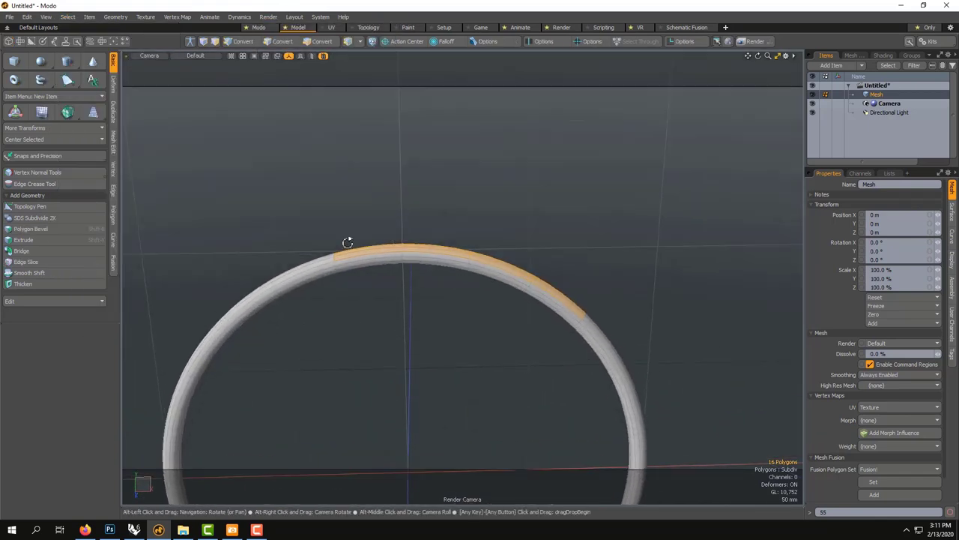
{"action": "left_click_drag", "start_coordinate": [405, 221], "coordinate": [418, 302], "text": "alt"}
{"action": "left_click", "coordinate": [403, 247]}
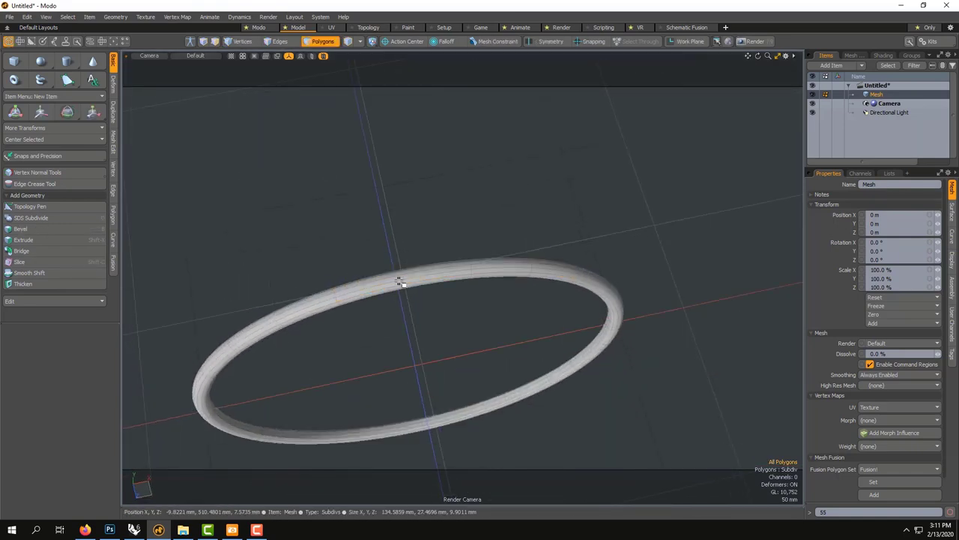
{"action": "left_click", "coordinate": [398, 279]}
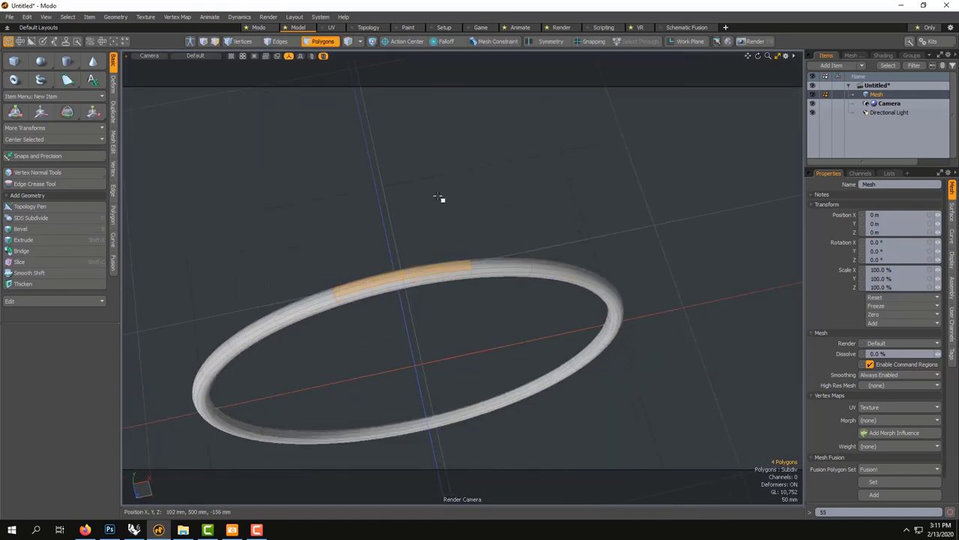
{"action": "key", "text": "shift+Up"}
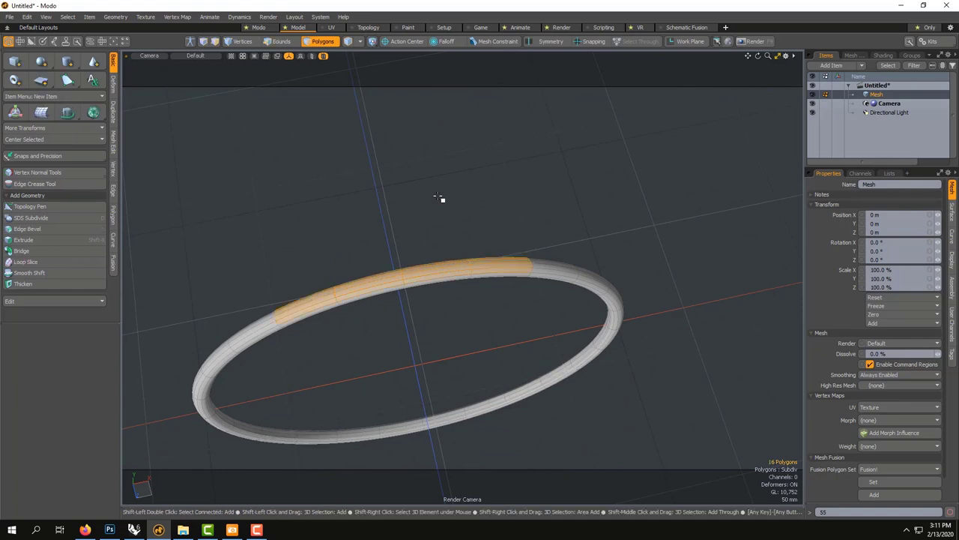
{"action": "key", "text": "shift+Down"}
{"action": "key", "text": "shift+Down"}
{"action": "key", "text": "shift+Up"}
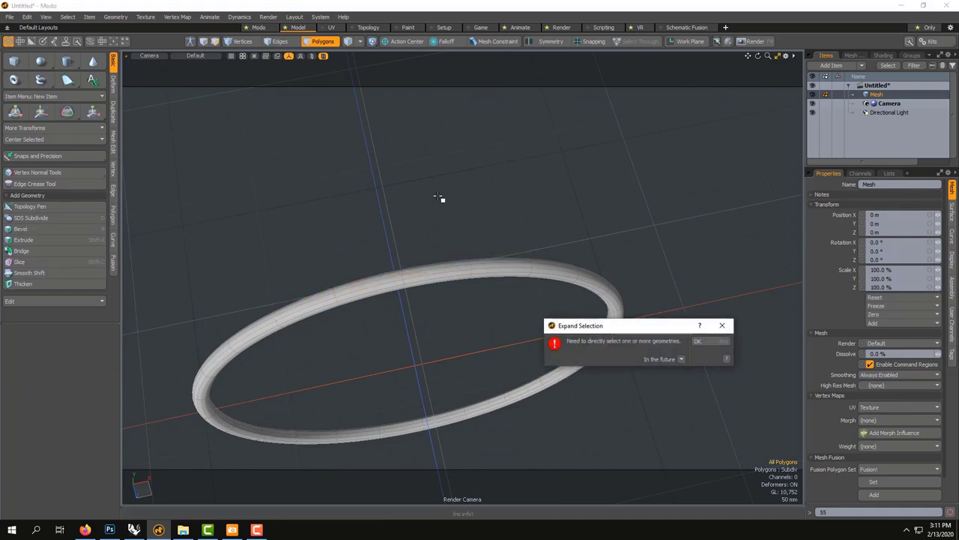
{"action": "left_click", "coordinate": [702, 341]}
Step: Select four outer polygons at the ring's top centre and grow the selection to 16 polygons
{"action": "scroll", "coordinate": [458, 310], "scroll_direction": "up", "scroll_amount": 1}
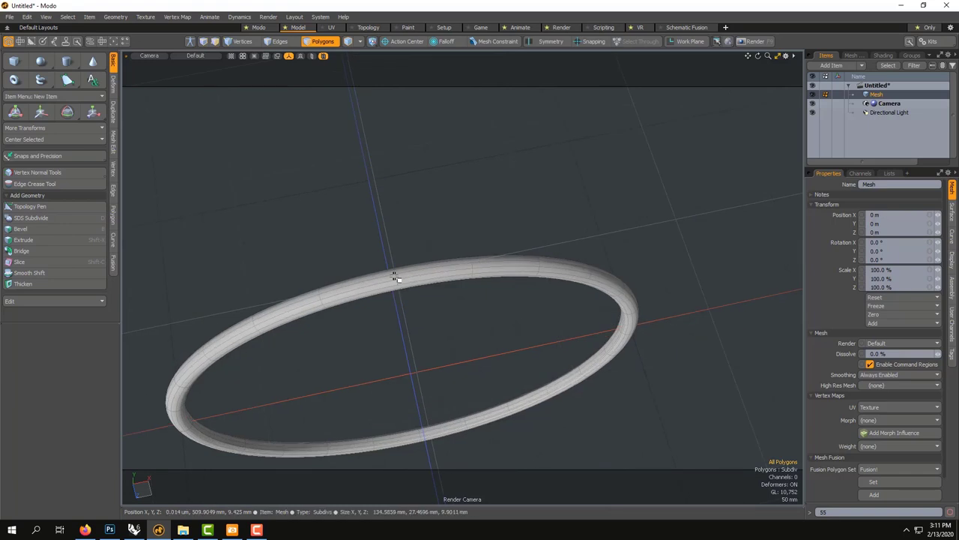
{"action": "left_click_drag", "start_coordinate": [394, 278], "coordinate": [397, 276]}
{"action": "left_click", "coordinate": [400, 277], "text": "shift"}
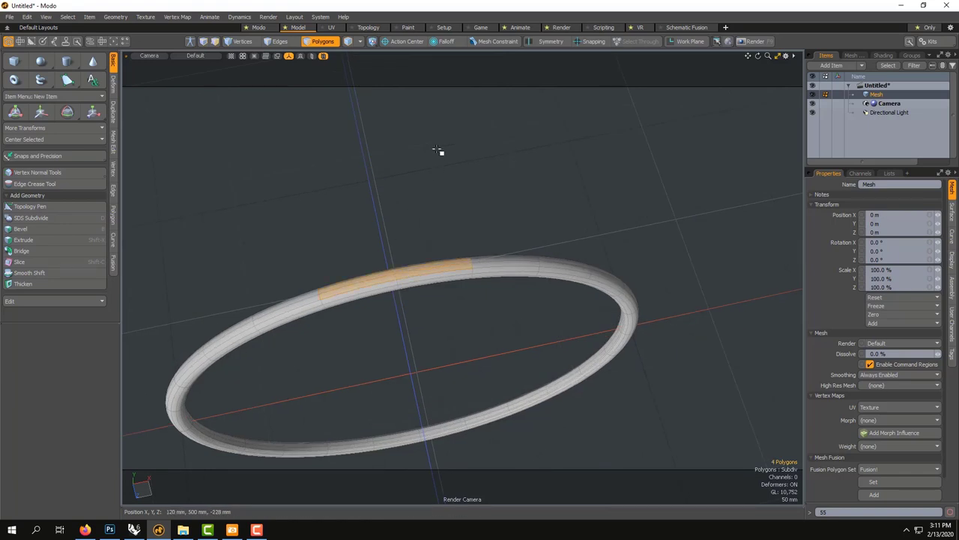
{"action": "key", "text": "shift+Up"}
{"action": "key", "text": "shift+Up"}
{"action": "key", "text": "shift+Up"}
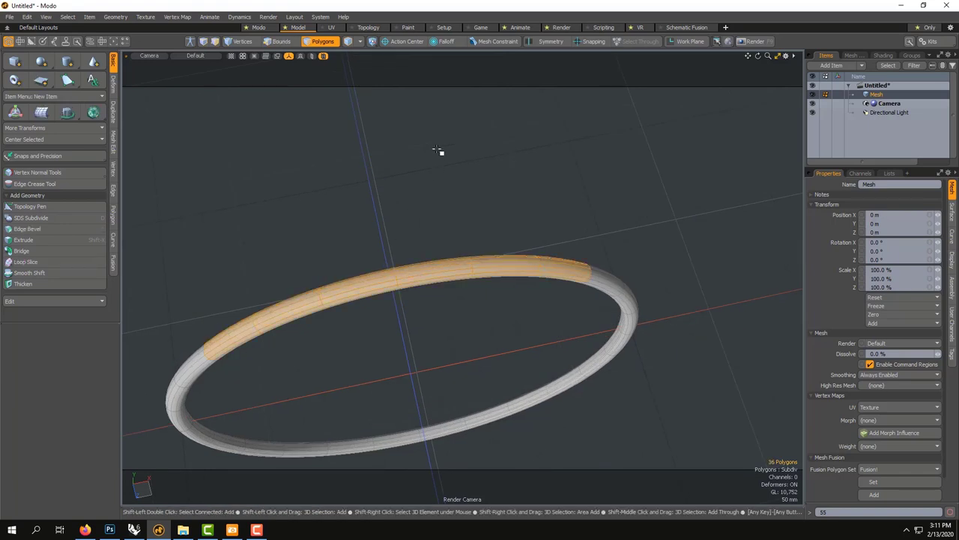
{"action": "key", "text": "shift+Down"}
{"action": "key", "text": "shift+Down"}
{"action": "key", "text": "shift+Down"}
{"action": "key", "text": "shift+Down"}
{"action": "key", "text": "shift+Down"}
{"action": "left_click_drag", "start_coordinate": [416, 253], "coordinate": [454, 197], "text": "alt"}
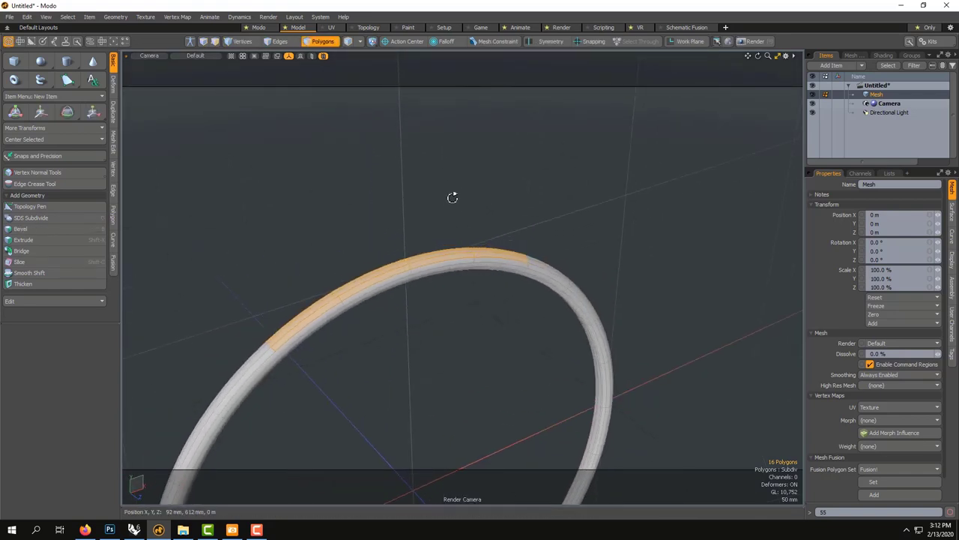
Step: Raise the selected top section of the ring with a Polygon Bevel of 16 mm shift
{"action": "key", "text": "b"}
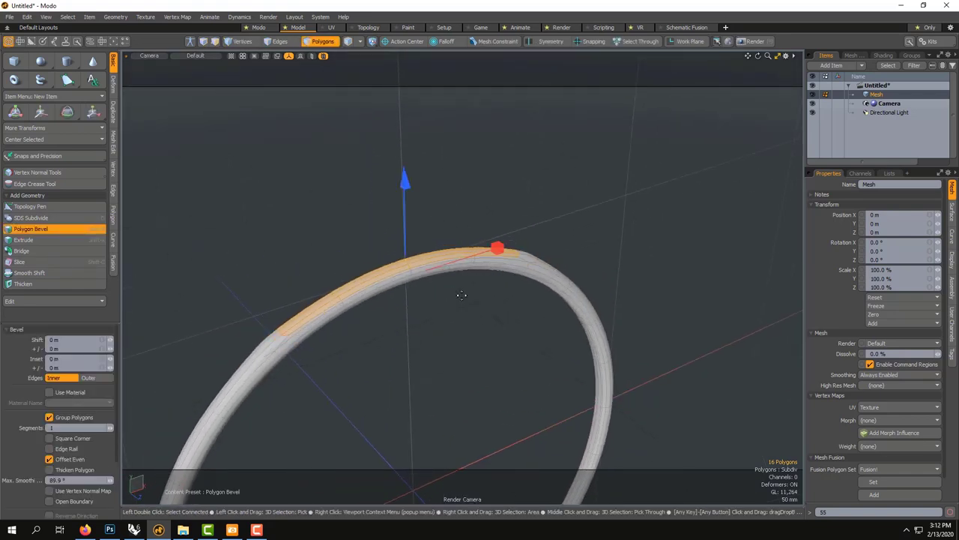
{"action": "left_click_drag", "start_coordinate": [407, 238], "coordinate": [407, 227]}
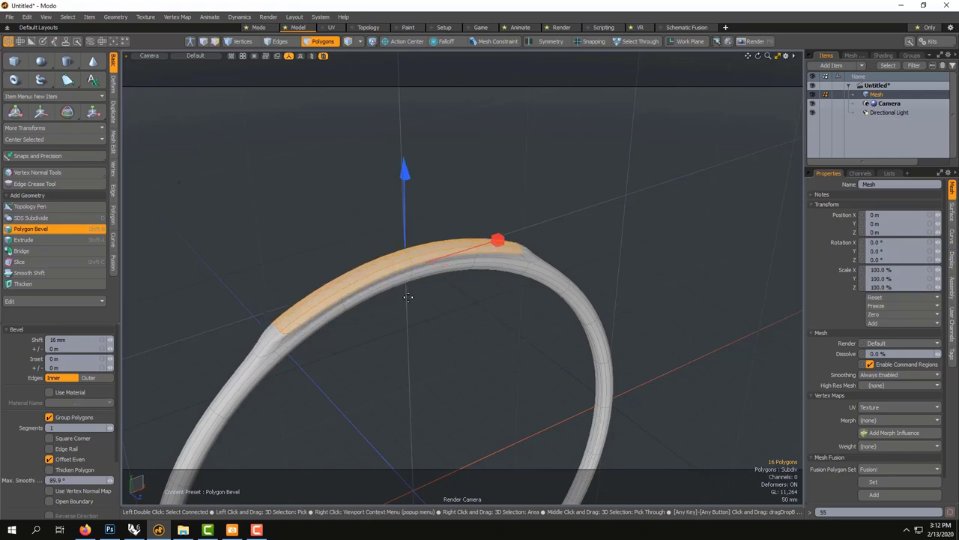
{"action": "left_click_drag", "start_coordinate": [408, 297], "coordinate": [486, 180], "text": "alt"}
{"action": "left_click_drag", "start_coordinate": [468, 233], "coordinate": [539, 268], "text": "alt"}
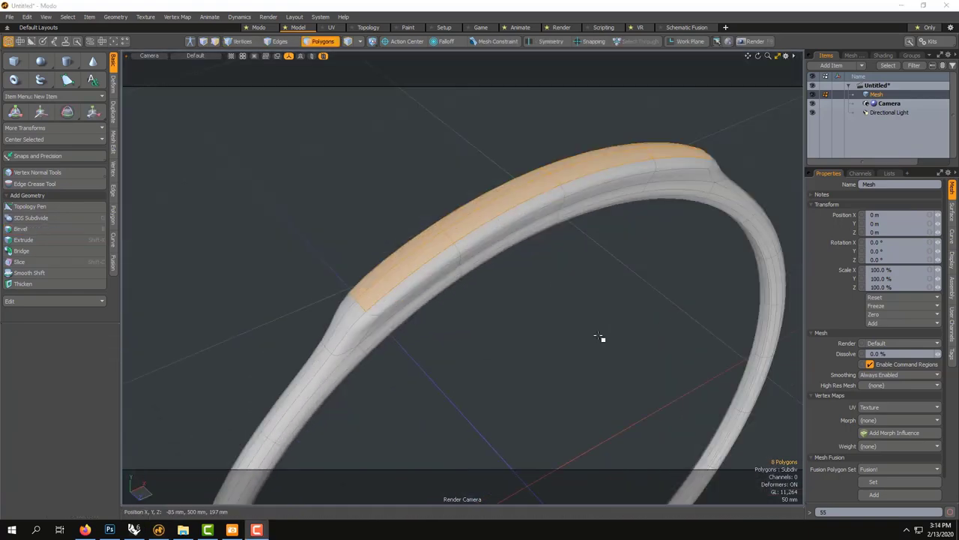
Step: Clear the polygon selection and turn off subdivision smoothing for the ring
{"action": "left_click_drag", "start_coordinate": [602, 338], "coordinate": [589, 353], "text": "alt+shift"}
{"action": "left_click_drag", "start_coordinate": [525, 340], "coordinate": [421, 191], "text": "alt"}
{"action": "left_click", "coordinate": [405, 189]}
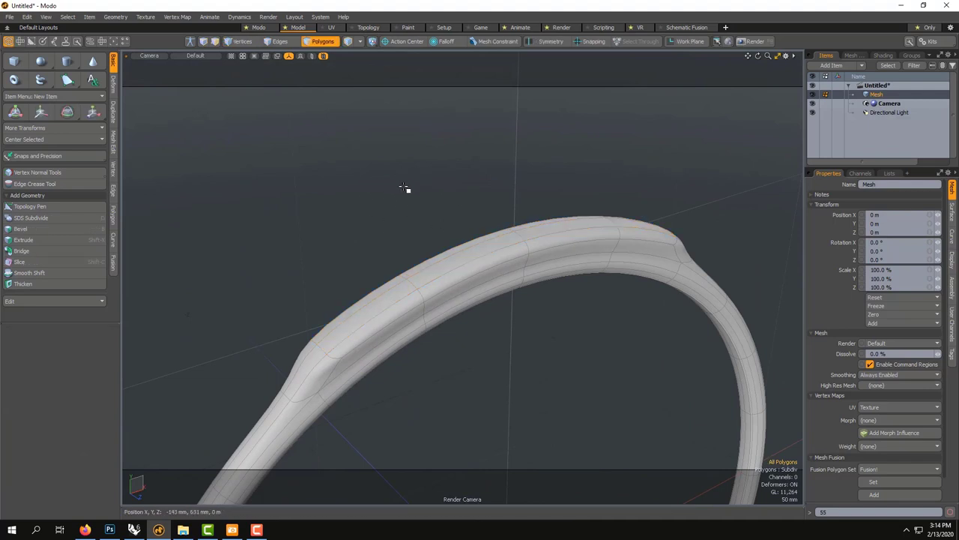
{"action": "key", "text": "Tab"}
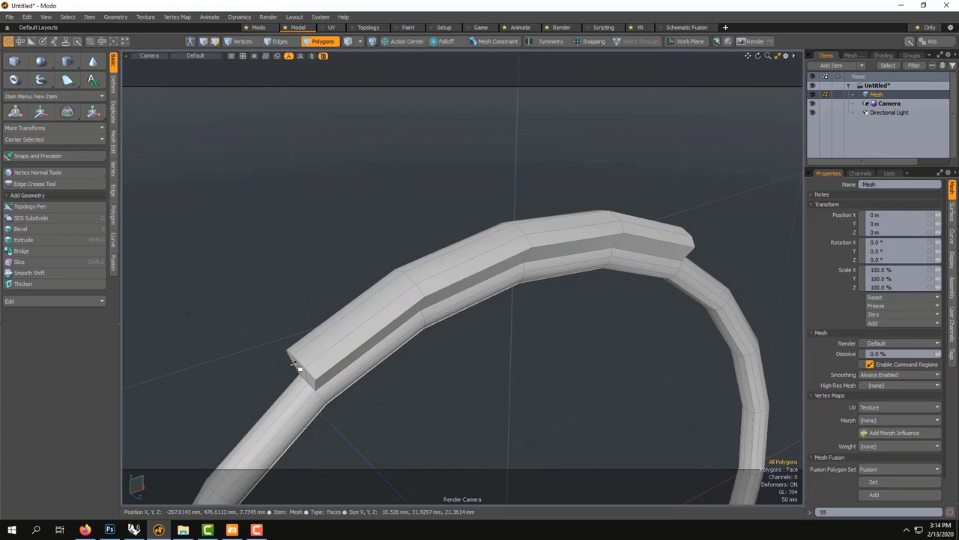
Step: Select the 16 top faces of the raised section and apply a Polygon Bevel with 3.8 mm inset
{"action": "left_click_drag", "start_coordinate": [322, 355], "coordinate": [263, 321], "text": "alt"}
{"action": "left_click_drag", "start_coordinate": [512, 302], "coordinate": [480, 295], "text": "alt"}
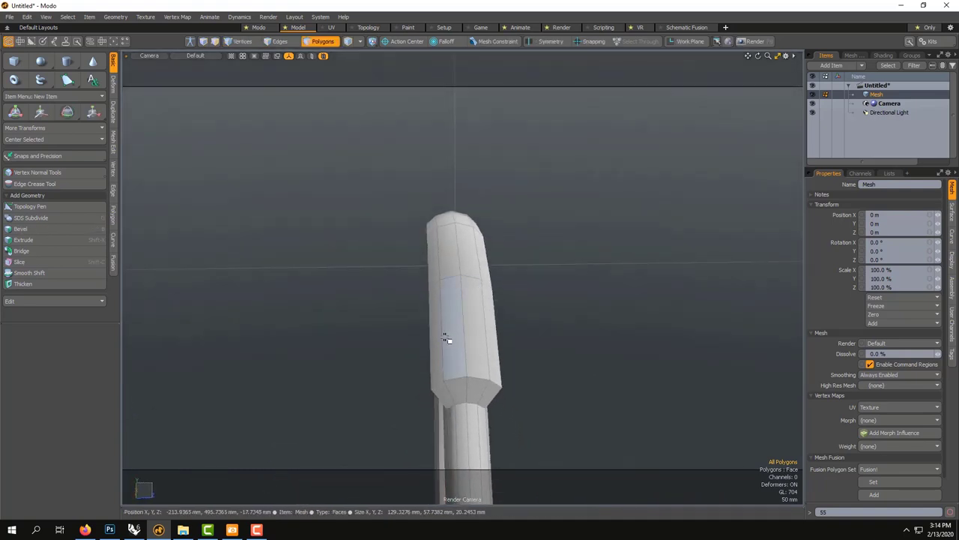
{"action": "left_click_drag", "start_coordinate": [442, 338], "coordinate": [462, 336]}
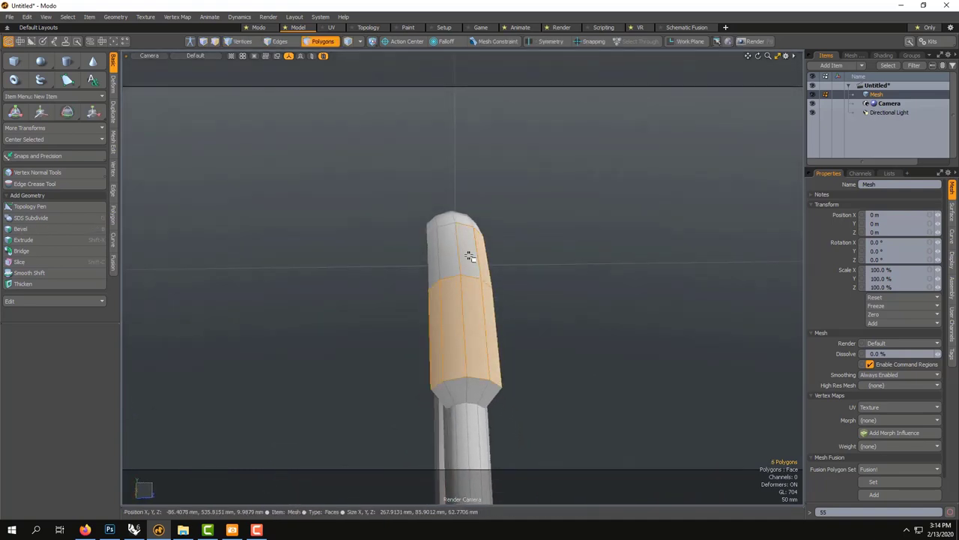
{"action": "mouse_move", "coordinate": [470, 255]}
{"action": "left_mouse_down"}
{"action": "mouse_move", "coordinate": [454, 219]}
{"action": "mouse_move", "coordinate": [475, 212]}
{"action": "mouse_move", "coordinate": [565, 225]}
{"action": "mouse_move", "coordinate": [490, 218]}
{"action": "left_mouse_up"}
{"action": "key", "text": "l"}
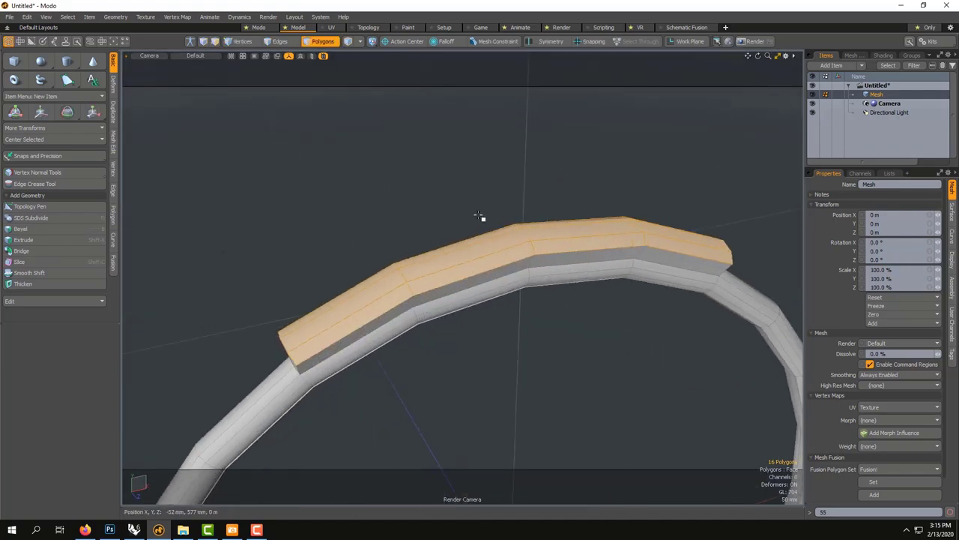
{"action": "key", "text": "b"}
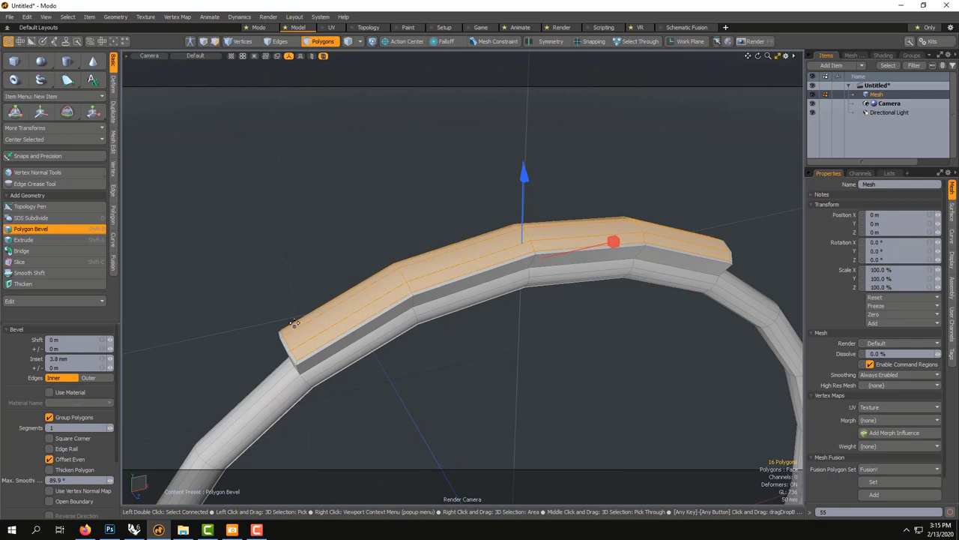
{"action": "left_click_drag", "start_coordinate": [294, 323], "coordinate": [266, 328], "text": "alt"}
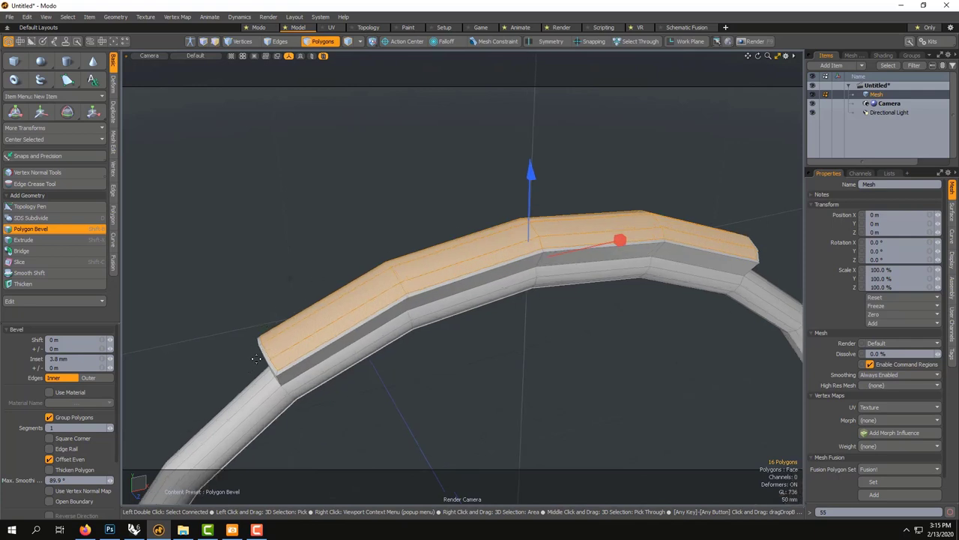
Step: Sink the inset faces with a new Polygon Bevel of -4 mm shift and a further bevel that deepens the groove
{"action": "left_click", "coordinate": [422, 213], "text": "shift"}
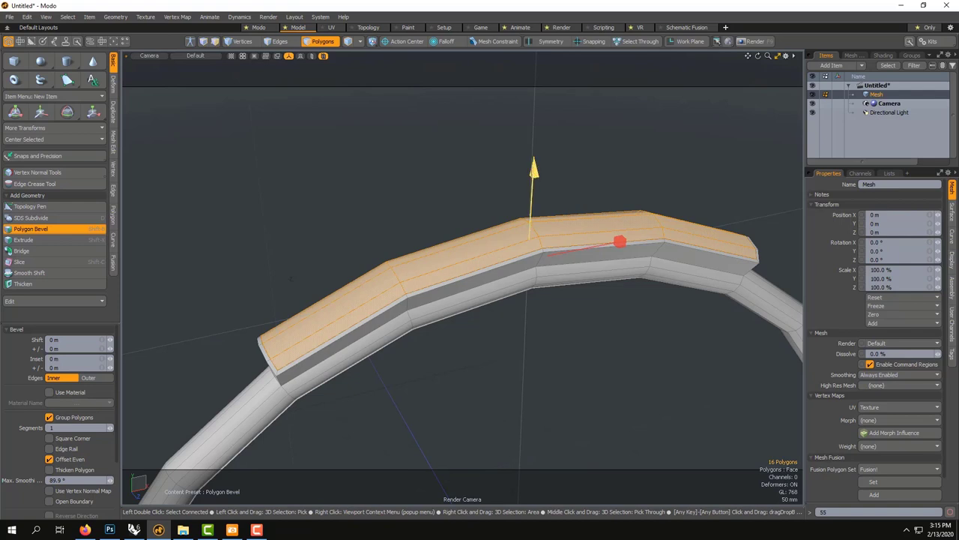
{"action": "left_click_drag", "start_coordinate": [619, 241], "coordinate": [619, 245]}
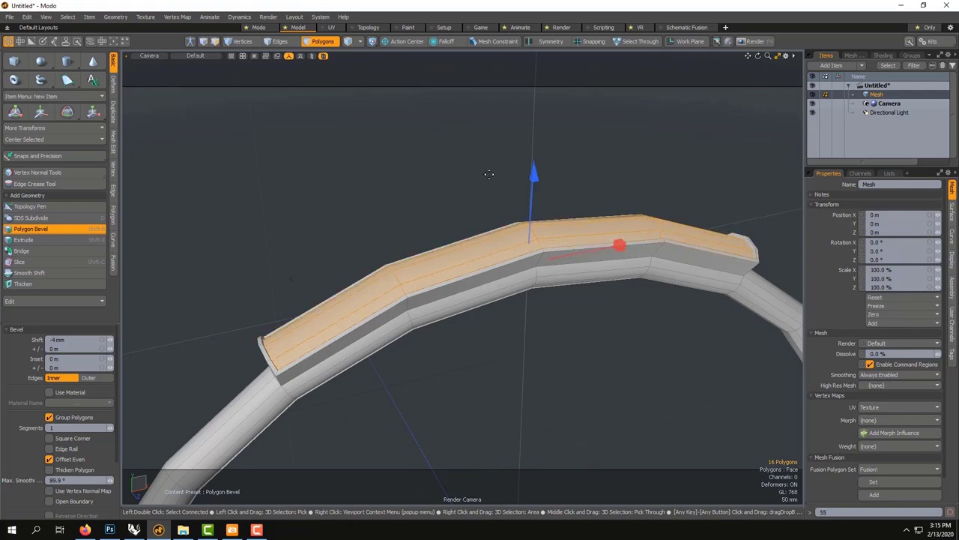
{"action": "left_click_drag", "start_coordinate": [532, 175], "coordinate": [539, 216]}
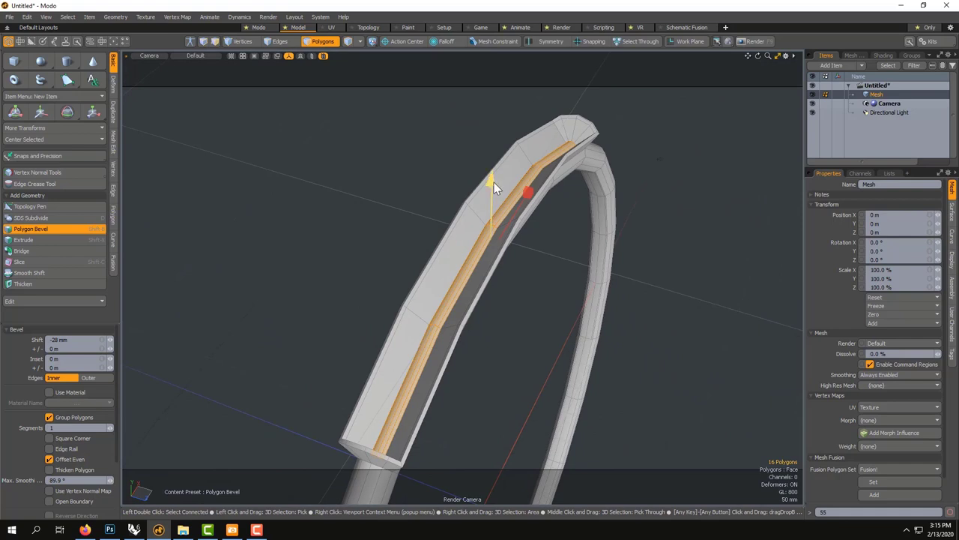
{"action": "left_click_drag", "start_coordinate": [494, 182], "coordinate": [494, 172]}
Step: Bevel the groove's floor again with a 5.2 mm inset, leave the tool and clear the selection
{"action": "left_click", "coordinate": [422, 202], "text": "shift"}
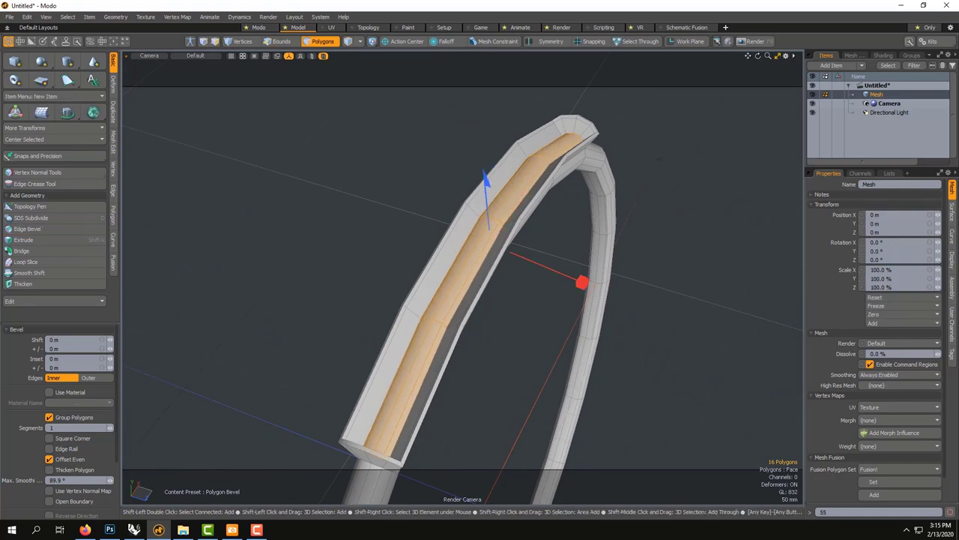
{"action": "left_click_drag", "start_coordinate": [584, 290], "coordinate": [584, 283]}
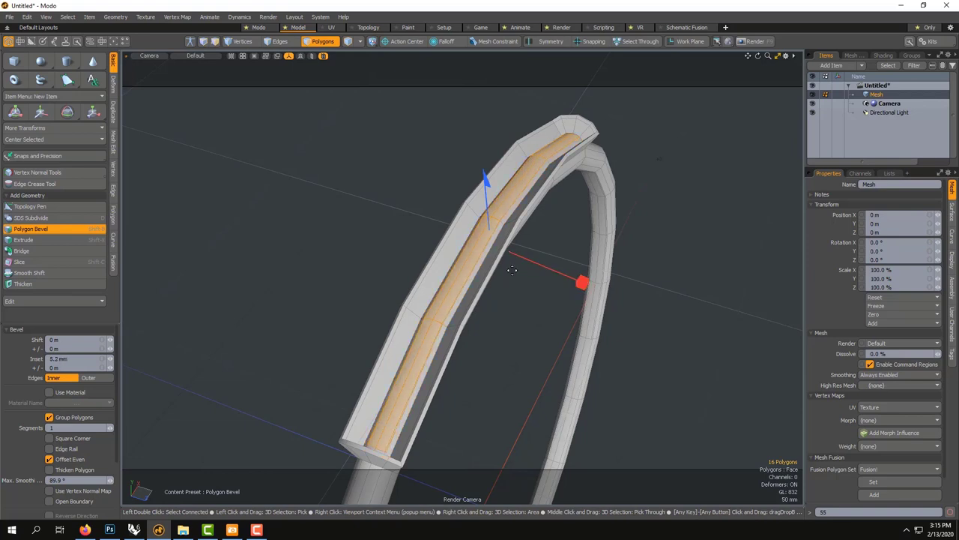
{"action": "key", "text": "space"}
{"action": "left_click", "coordinate": [355, 237]}
Step: Select the 16 faces of the groove's floor and scale them to 62.5% along Y
{"action": "scroll", "coordinate": [526, 236], "scroll_direction": "up", "scroll_amount": 1}
{"action": "scroll", "coordinate": [523, 235], "scroll_direction": "down", "scroll_amount": 3}
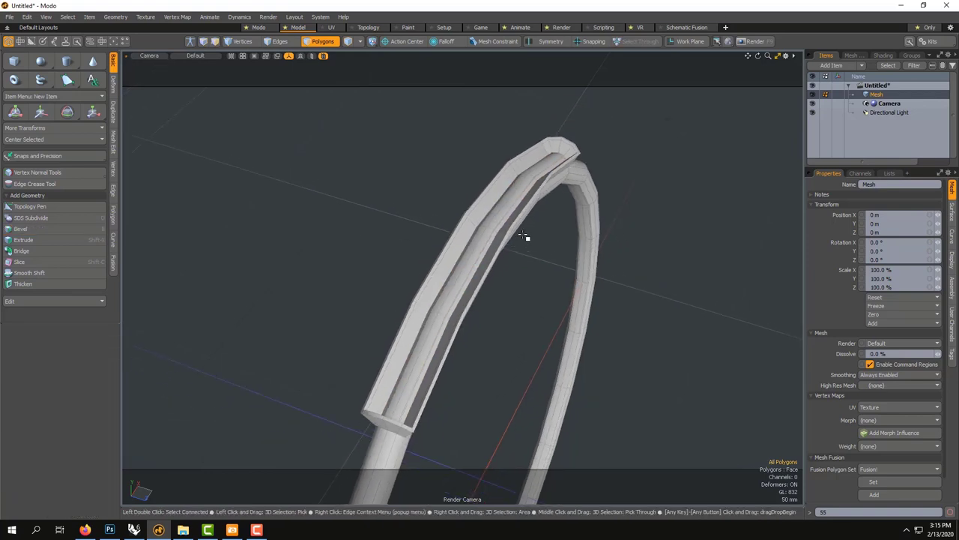
{"action": "left_click_drag", "start_coordinate": [505, 289], "coordinate": [488, 268], "text": "alt"}
{"action": "key", "text": "3"}
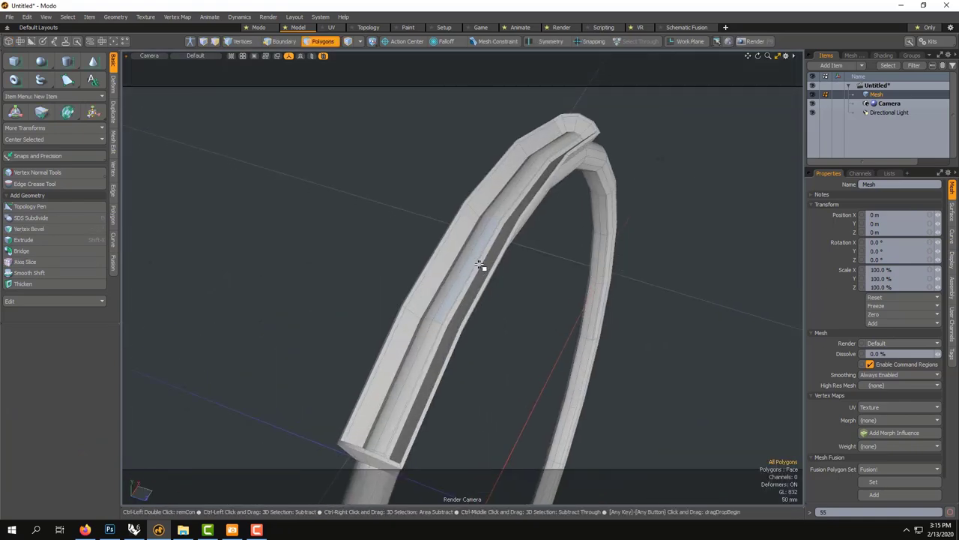
{"action": "double_click", "coordinate": [481, 266]}
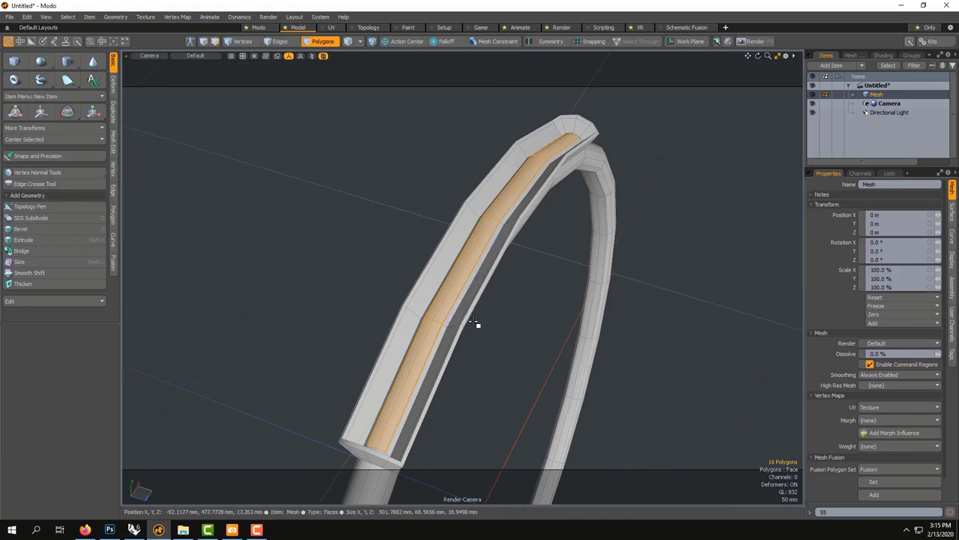
{"action": "left_click_drag", "start_coordinate": [475, 325], "coordinate": [532, 220], "text": "alt"}
{"action": "key", "text": "y"}
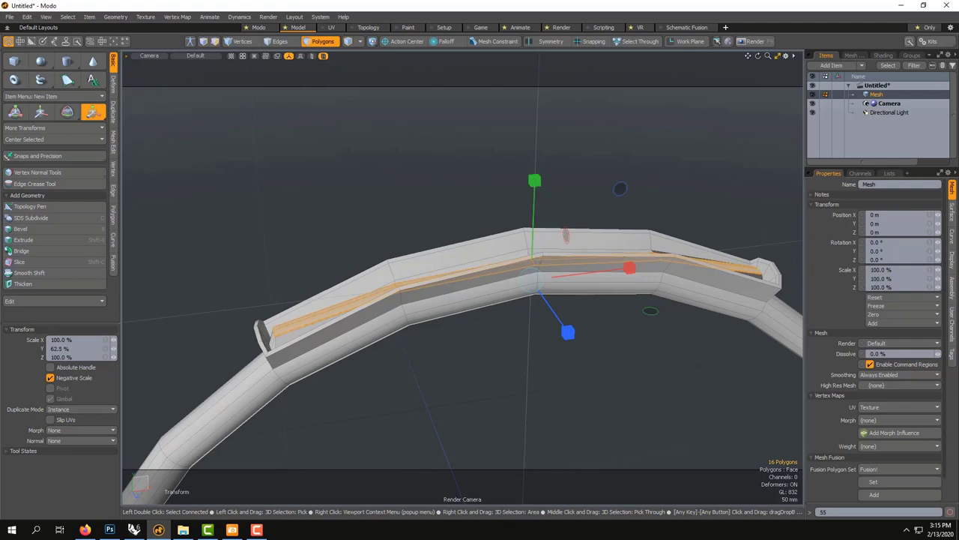
Step: Move the groove's floor faces down by 6 mm in Y, clear the selection and turn on subdivision smoothing
{"action": "key", "text": "w"}
{"action": "left_click_drag", "start_coordinate": [535, 187], "coordinate": [507, 203]}
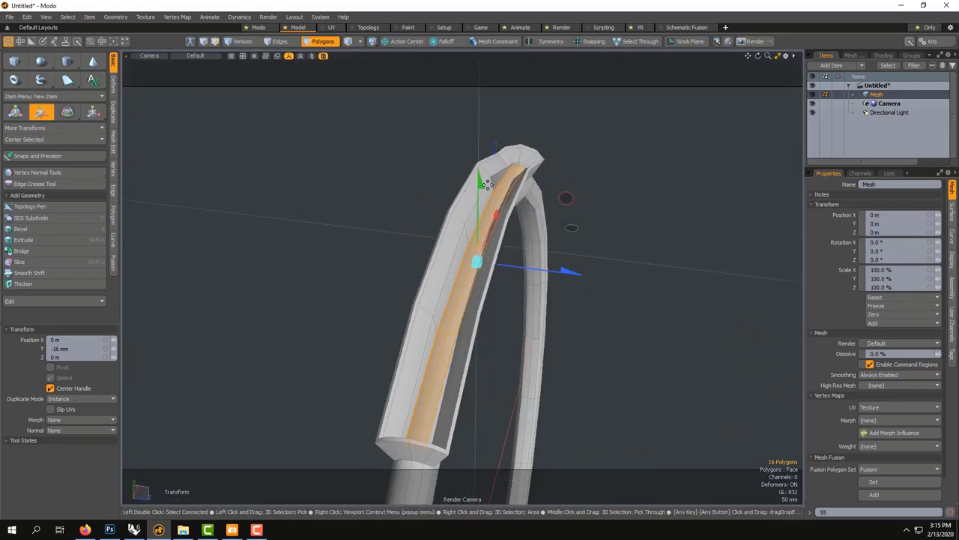
{"action": "left_click_drag", "start_coordinate": [480, 177], "coordinate": [471, 214]}
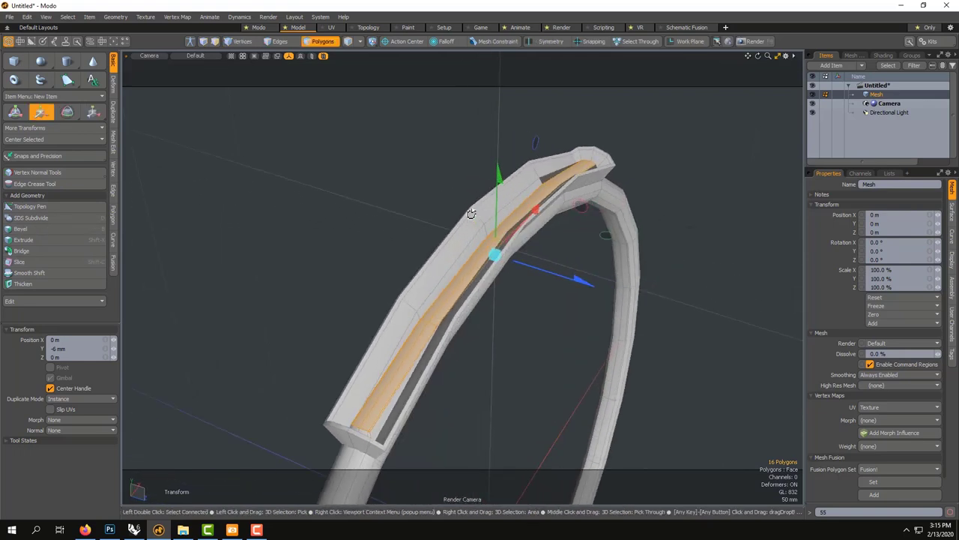
{"action": "key", "text": "q"}
{"action": "left_click", "coordinate": [404, 196]}
{"action": "key", "text": "Tab"}
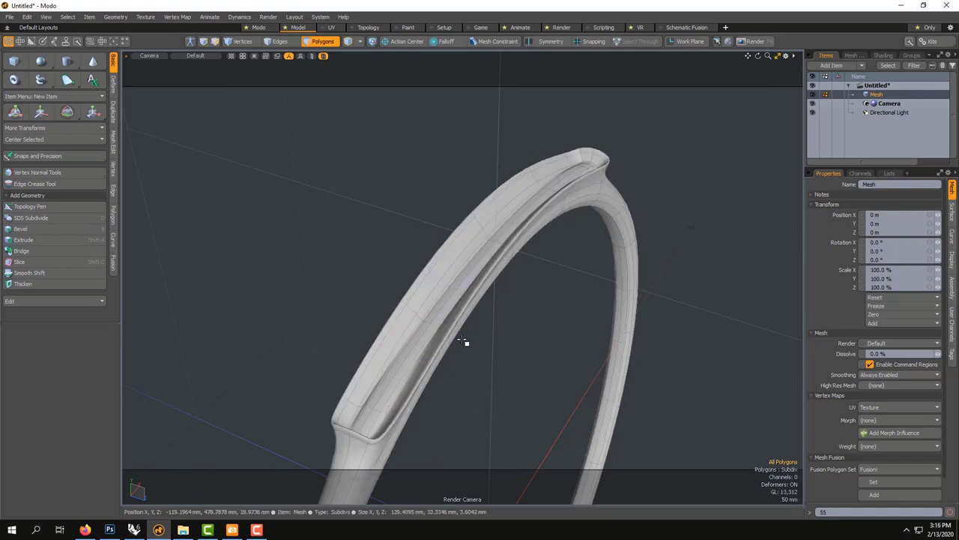
Step: Turn off subdivision smoothing and select the full loop of 16 narrow rim faces around the groove
{"action": "left_click_drag", "start_coordinate": [463, 341], "coordinate": [382, 326], "text": "alt"}
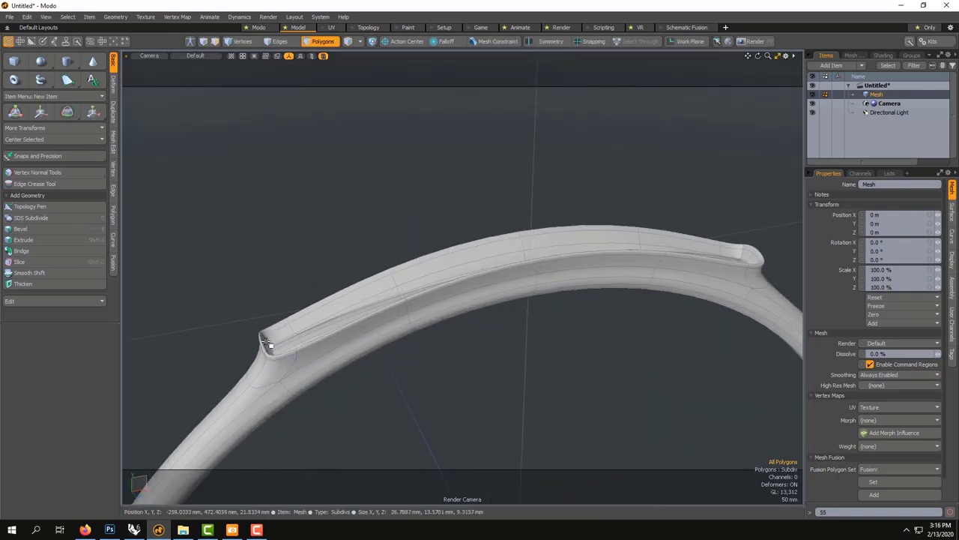
{"action": "key", "text": "Tab"}
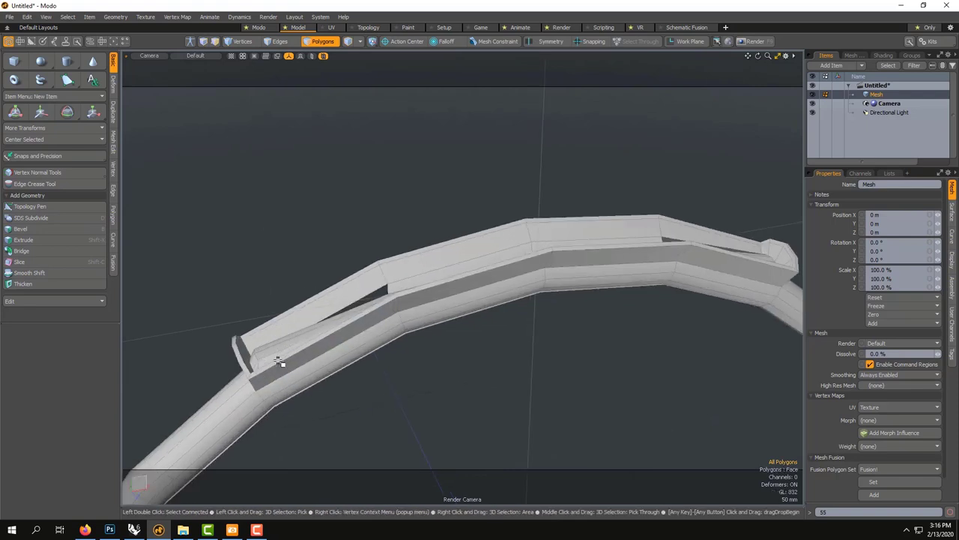
{"action": "left_click_drag", "start_coordinate": [278, 362], "coordinate": [248, 375], "text": "alt"}
{"action": "left_click", "coordinate": [225, 385]}
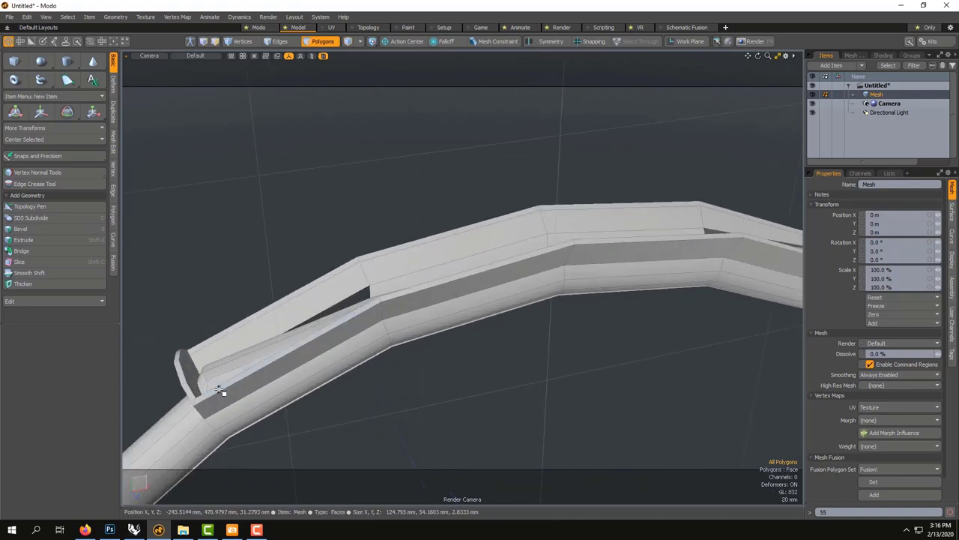
{"action": "left_click", "coordinate": [392, 301], "text": "shift"}
{"action": "key", "text": "l"}
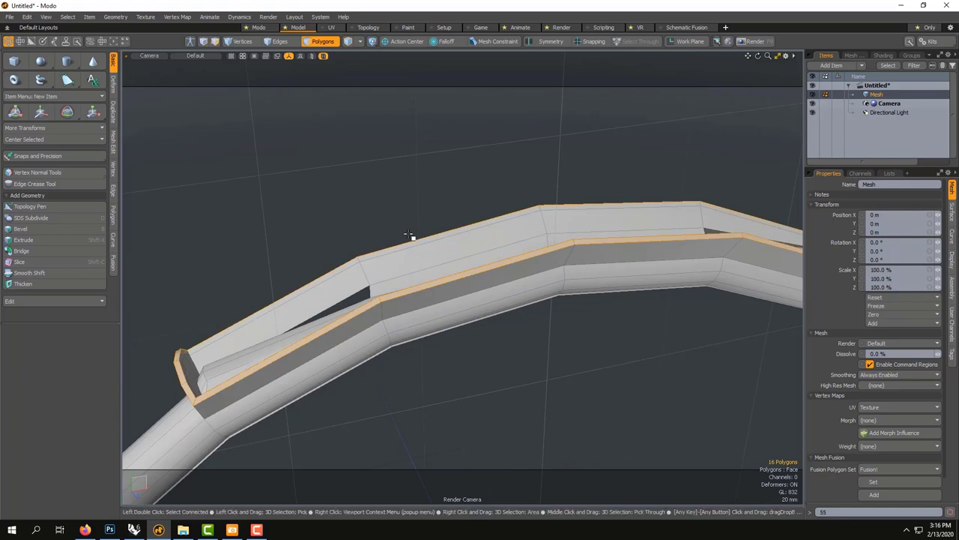
Step: Bevel the rim faces around the groove, clear the selection and turn subdivision smoothing back on
{"action": "key", "text": "b"}
{"action": "key", "text": "space"}
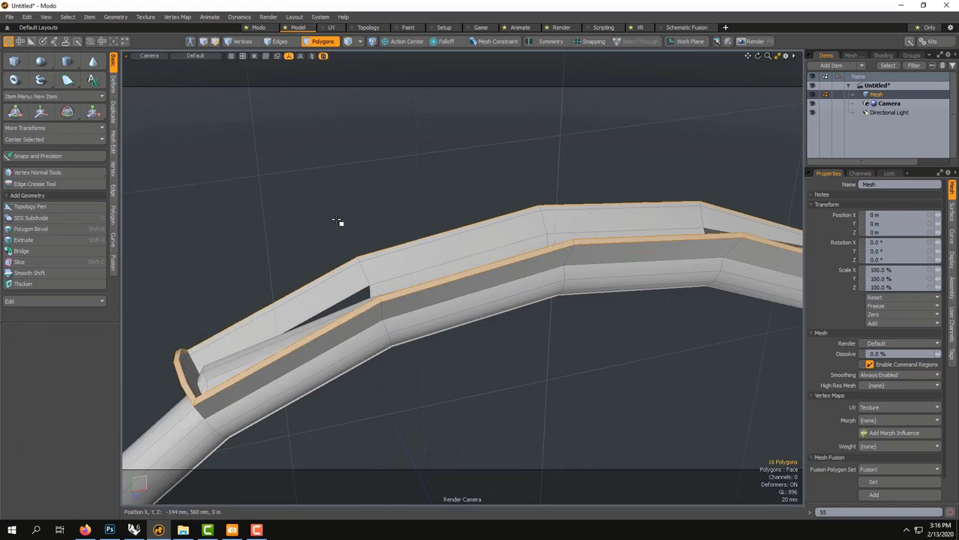
{"action": "left_click", "coordinate": [338, 222]}
{"action": "key", "text": "Tab"}
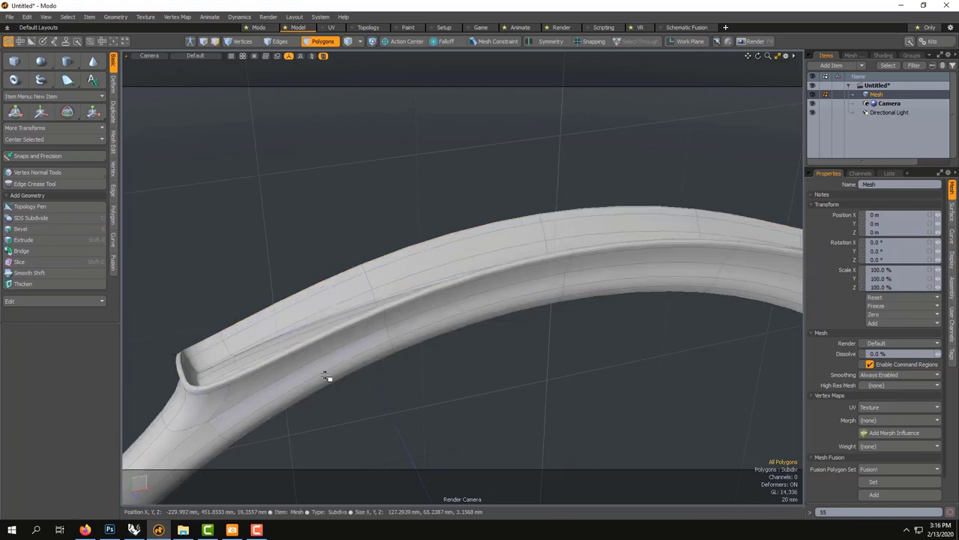
Step: Set the mesh's subdivision render level to 4
{"action": "scroll", "coordinate": [374, 342], "scroll_direction": "down", "scroll_amount": 2}
{"action": "scroll", "coordinate": [358, 339], "scroll_direction": "up", "scroll_amount": 1}
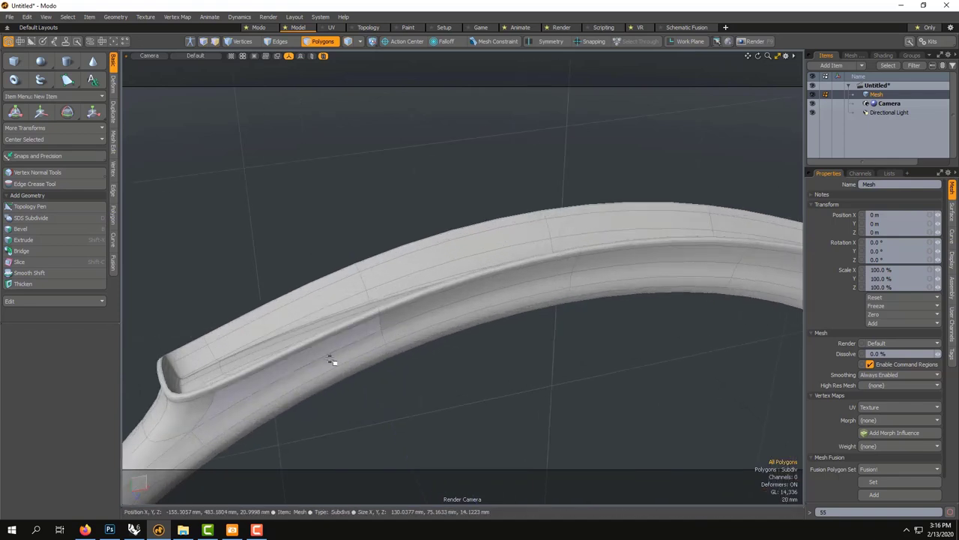
{"action": "left_click_drag", "start_coordinate": [326, 368], "coordinate": [428, 257], "text": "alt"}
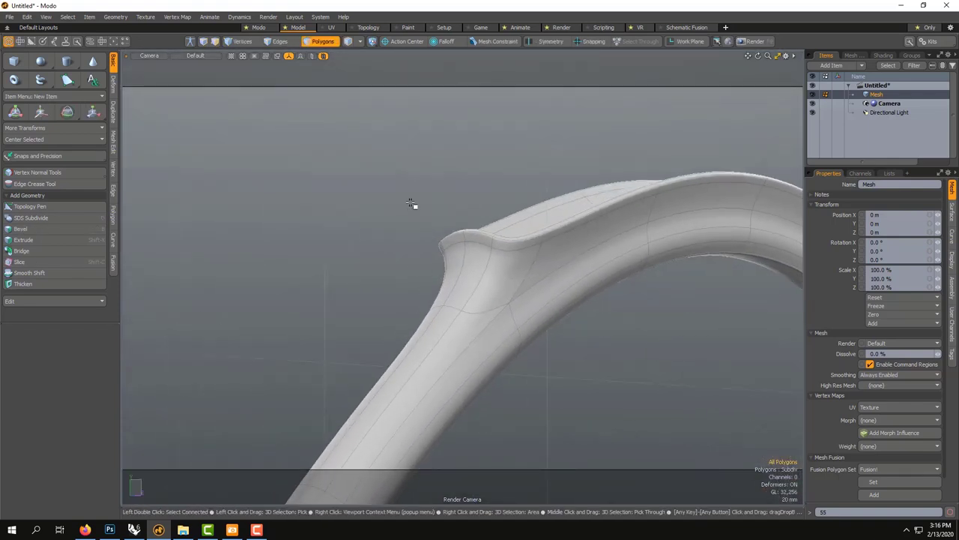
{"action": "left_click_drag", "start_coordinate": [606, 170], "coordinate": [498, 305], "text": "alt"}
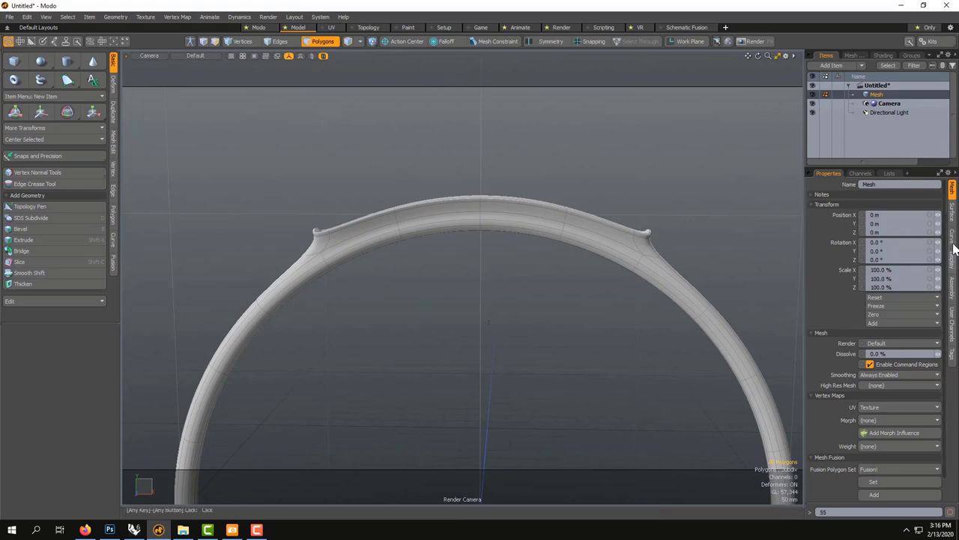
{"action": "left_click", "coordinate": [951, 214]}
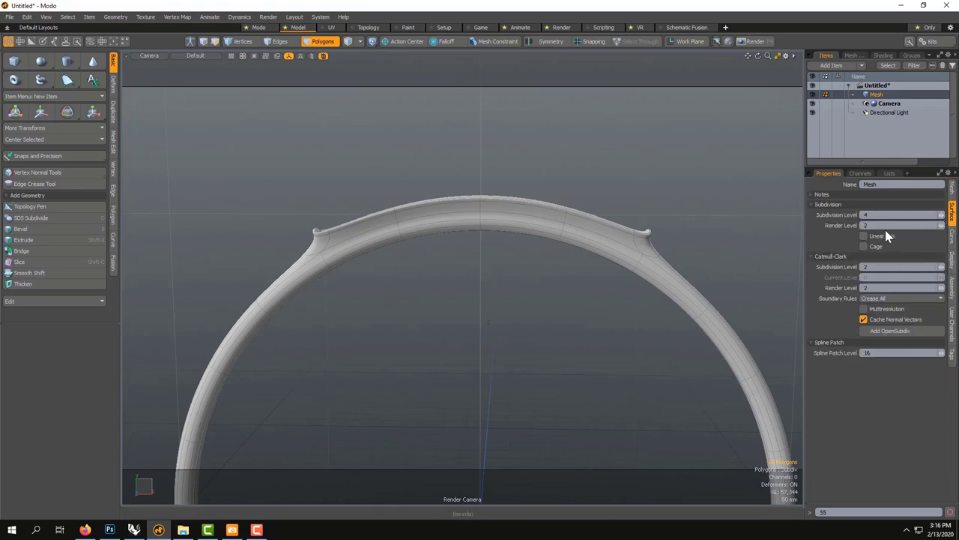
{"action": "left_click_drag", "start_coordinate": [885, 226], "coordinate": [837, 225]}
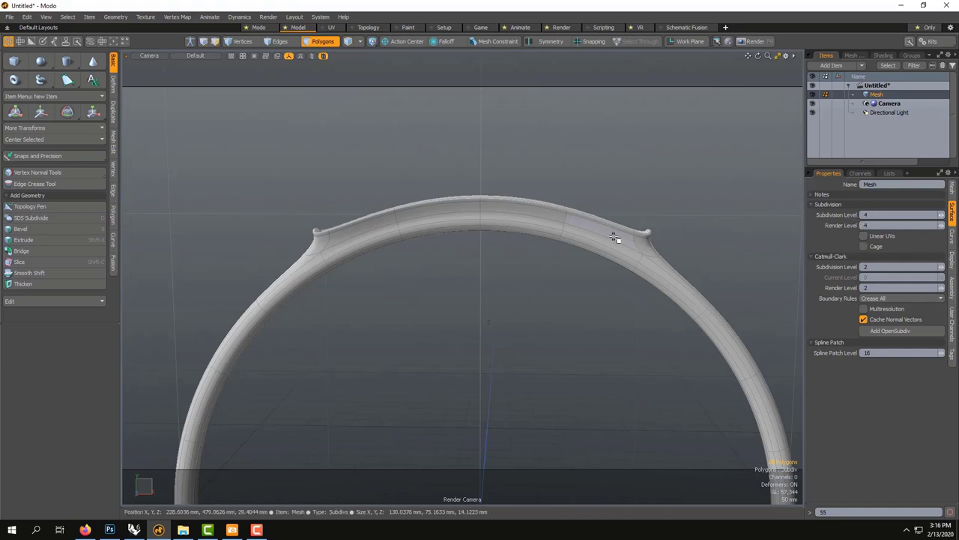
Step: Try to scale the middle of the ring's raised top uniformly to 147.5%, undo it and clear the selection
{"action": "mouse_move", "coordinate": [615, 237]}
{"action": "left_mouse_down", "text": "alt"}
{"action": "mouse_move", "coordinate": [623, 269]}
{"action": "mouse_move", "coordinate": [619, 245]}
{"action": "left_mouse_up", "text": "alt"}
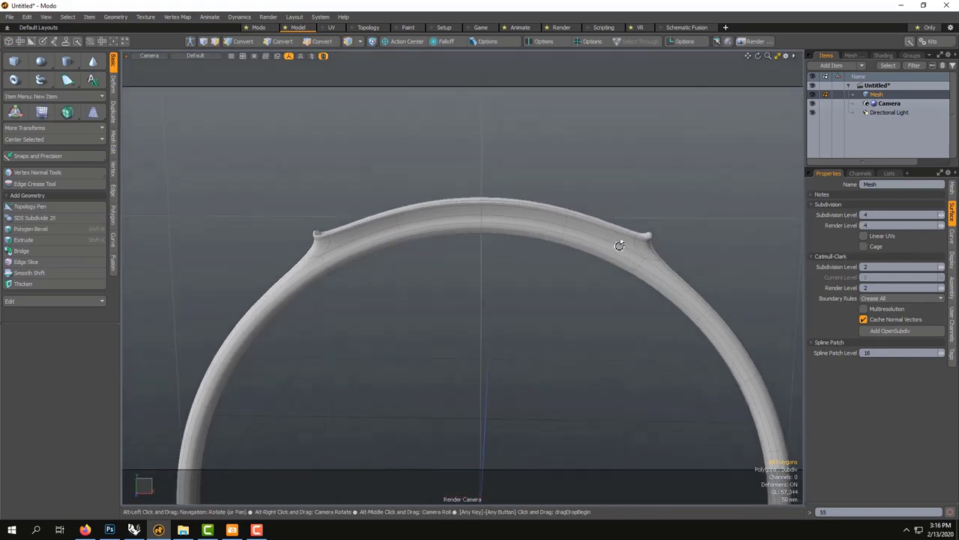
{"action": "right_click", "coordinate": [380, 153]}
{"action": "mouse_move", "coordinate": [423, 280]}
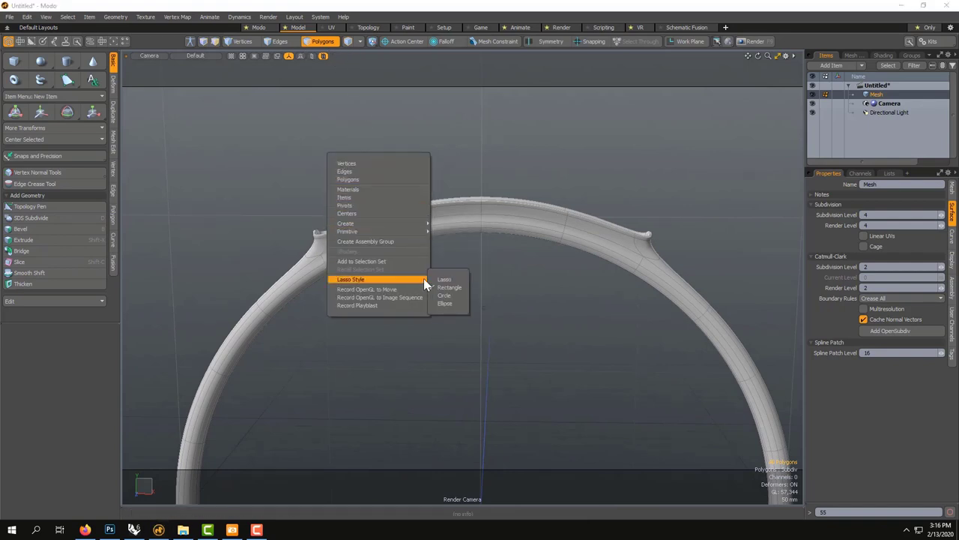
{"action": "left_click", "coordinate": [362, 147]}
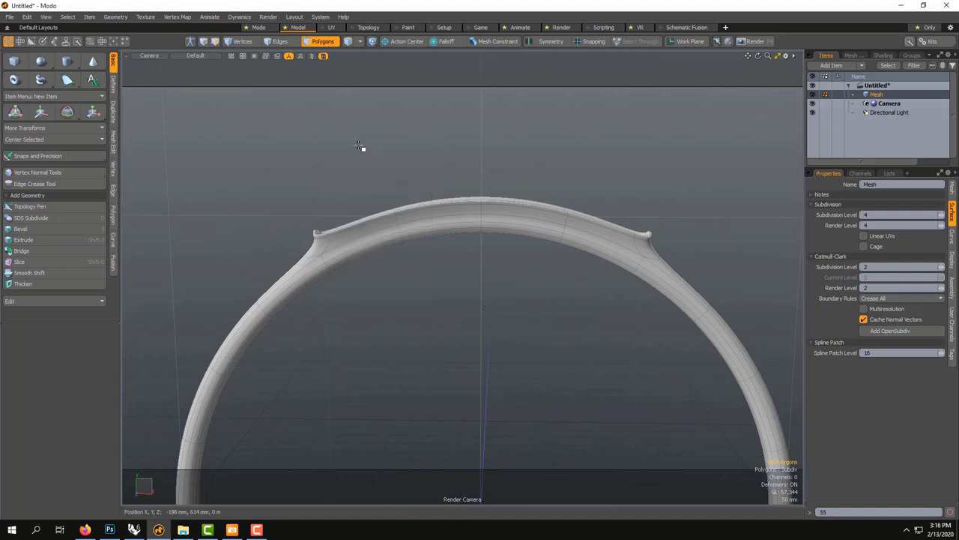
{"action": "left_click_drag", "start_coordinate": [357, 144], "coordinate": [600, 265]}
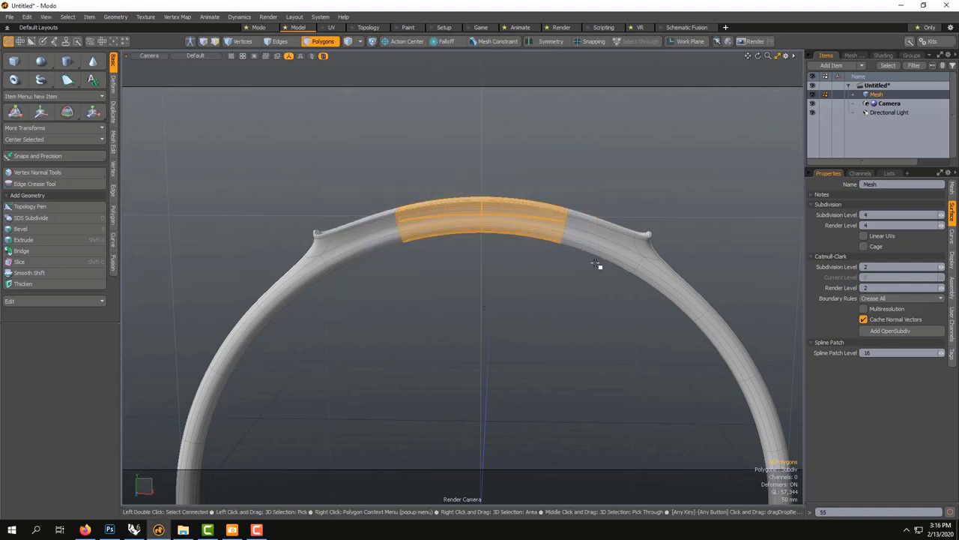
{"action": "key", "text": "y"}
{"action": "left_click_drag", "start_coordinate": [481, 213], "coordinate": [482, 214]}
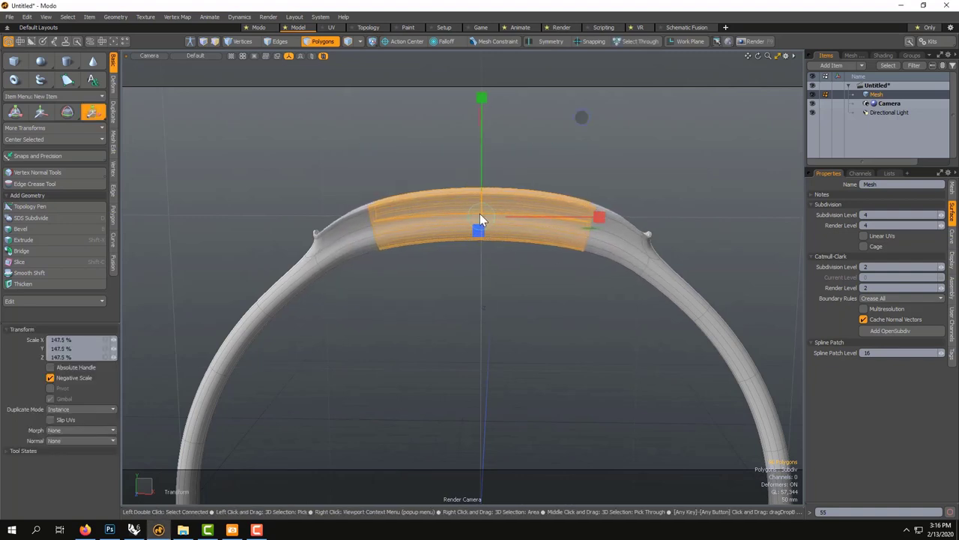
{"action": "left_click_drag", "start_coordinate": [444, 299], "coordinate": [719, 312], "text": "alt"}
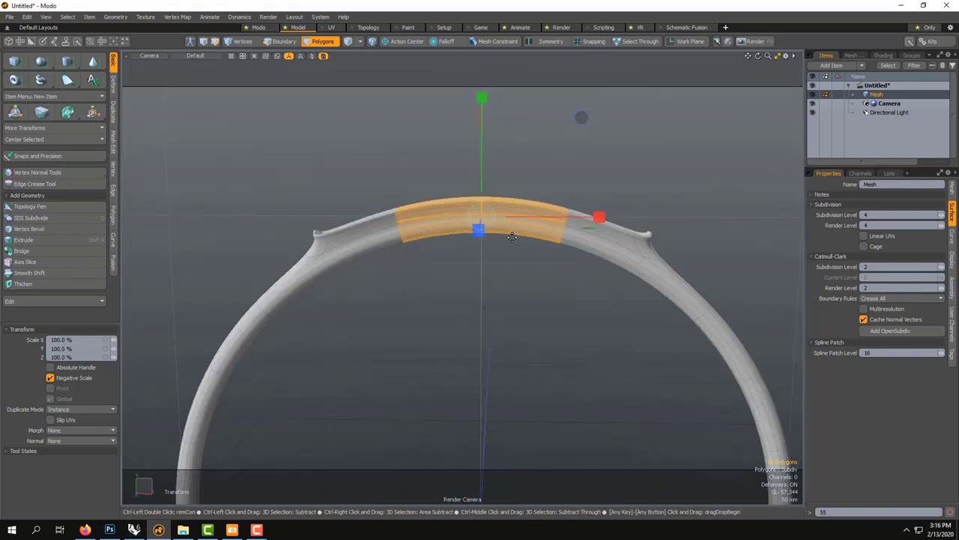
{"action": "key", "text": "ctrl+z"}
{"action": "left_click", "coordinate": [479, 190]}
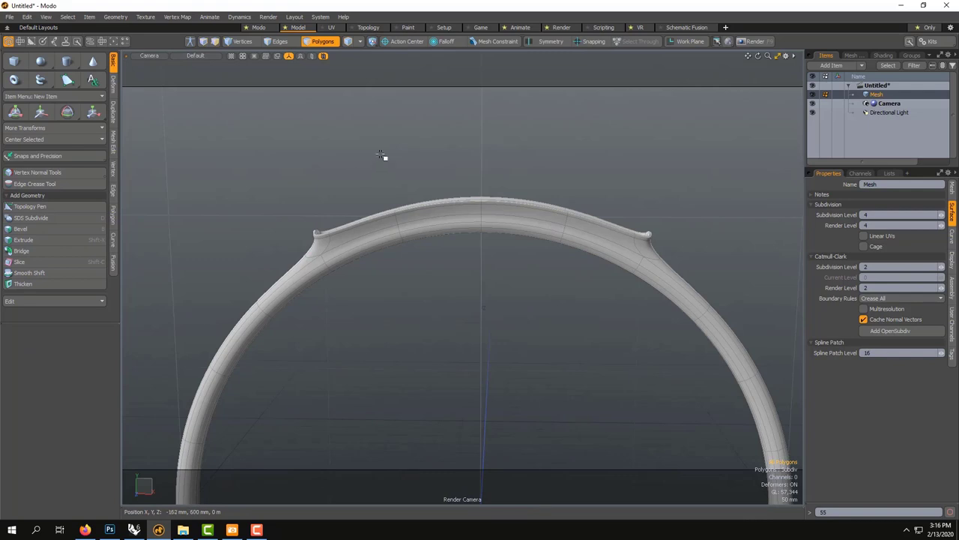
Step: Select the middle faces of the raised top and fit a Radial falloff around them, centred at Y 508 mm with size 144, -44, -56 mm
{"action": "left_click_drag", "start_coordinate": [390, 185], "coordinate": [584, 262]}
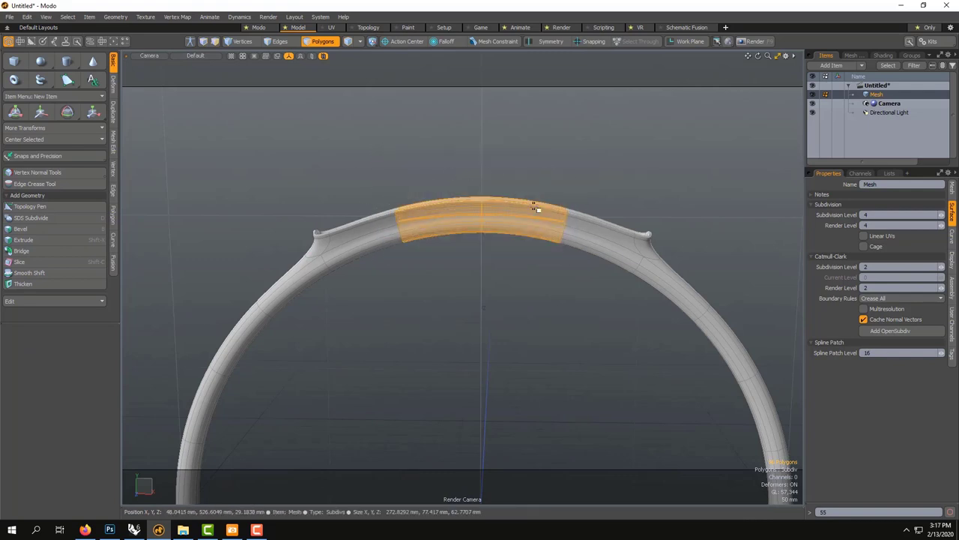
{"action": "left_click", "coordinate": [451, 40]}
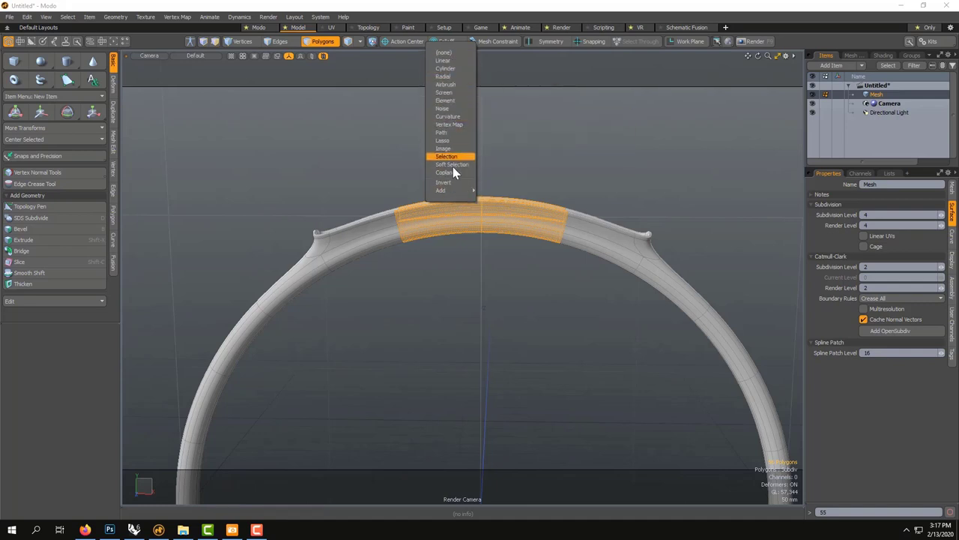
{"action": "left_click", "coordinate": [443, 76]}
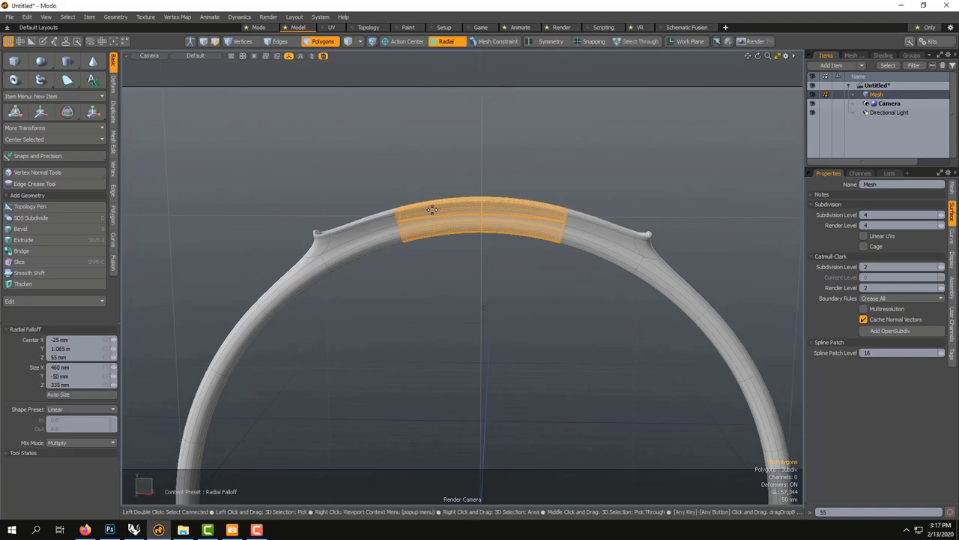
{"action": "left_click_drag", "start_coordinate": [481, 211], "coordinate": [568, 217]}
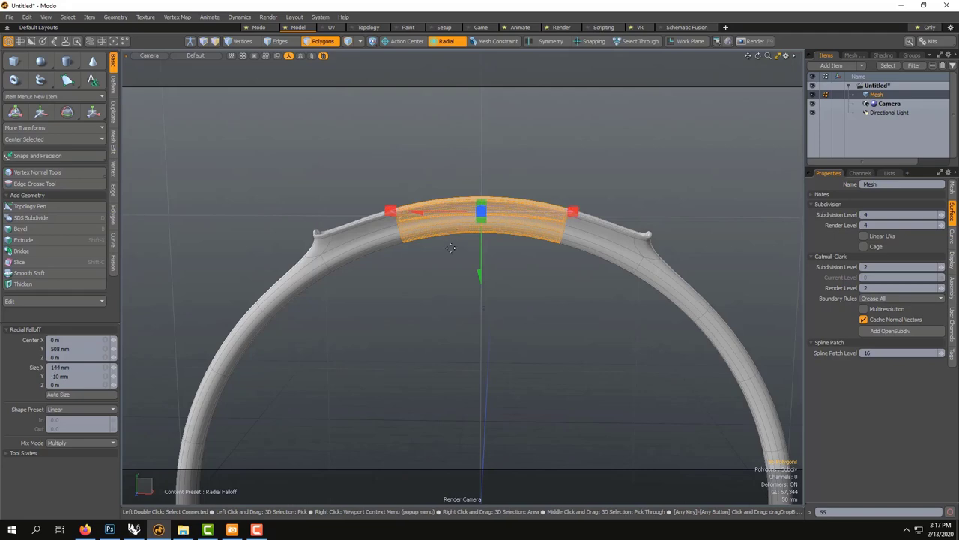
{"action": "left_click_drag", "start_coordinate": [450, 248], "coordinate": [477, 225], "text": "alt"}
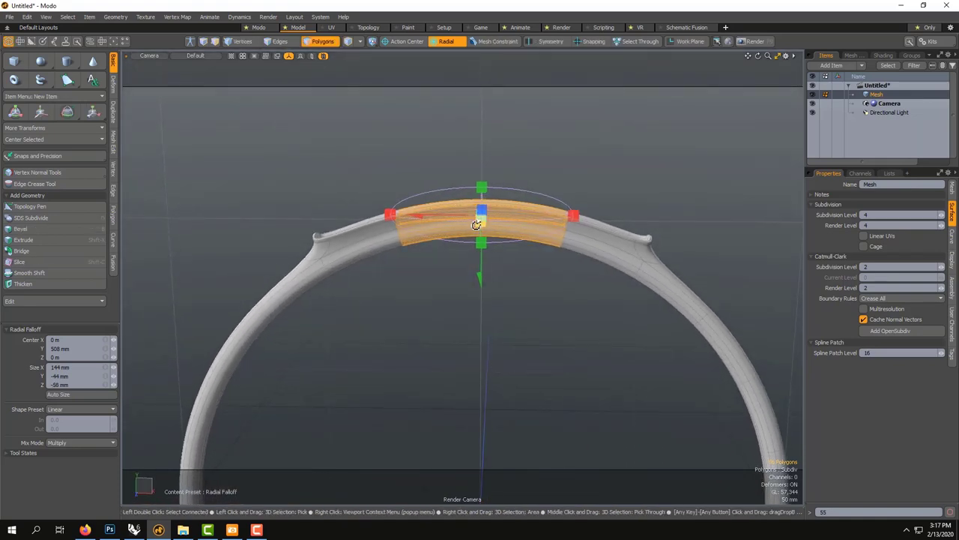
Step: Scale the selected middle section uniformly to 730% through the radial falloff
{"action": "key", "text": "y"}
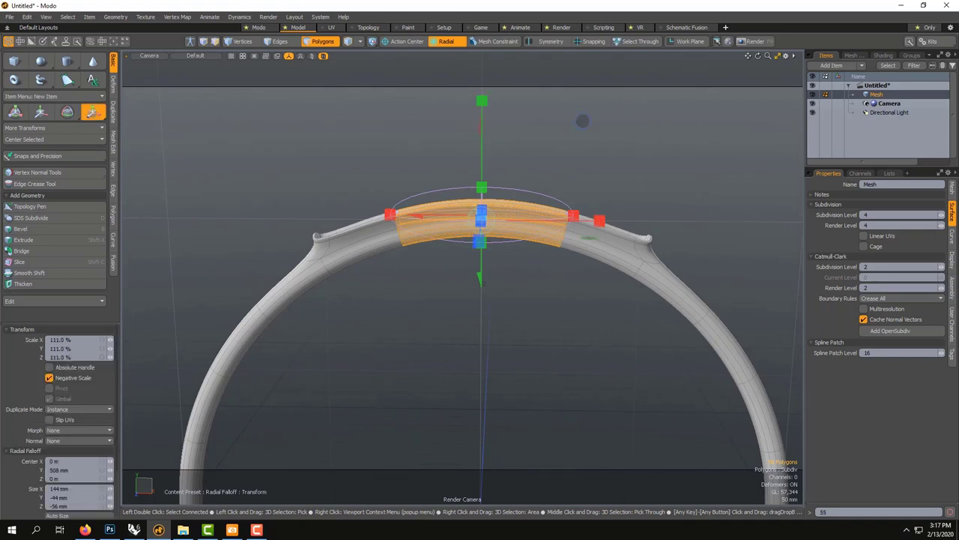
{"action": "left_click_drag", "start_coordinate": [482, 219], "coordinate": [622, 220]}
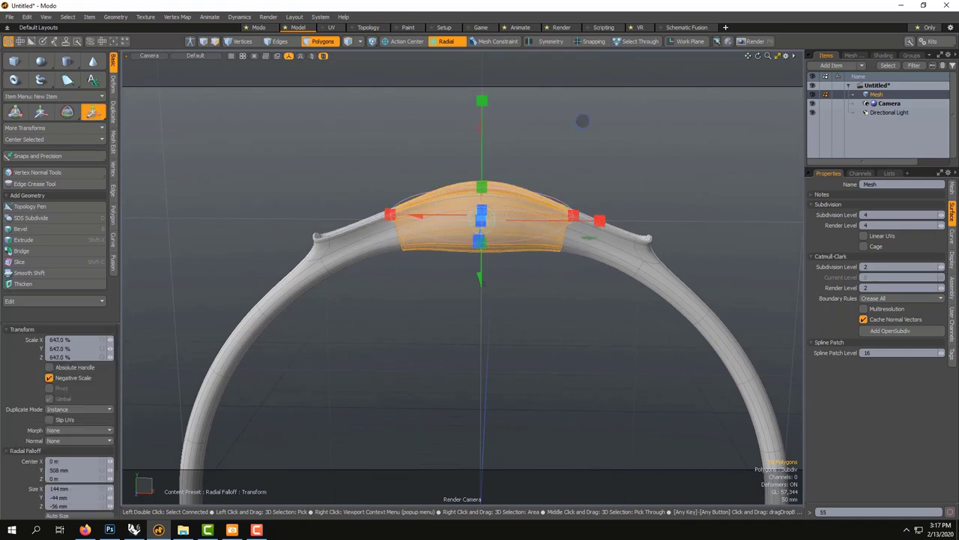
{"action": "left_click_drag", "start_coordinate": [547, 218], "coordinate": [575, 218]}
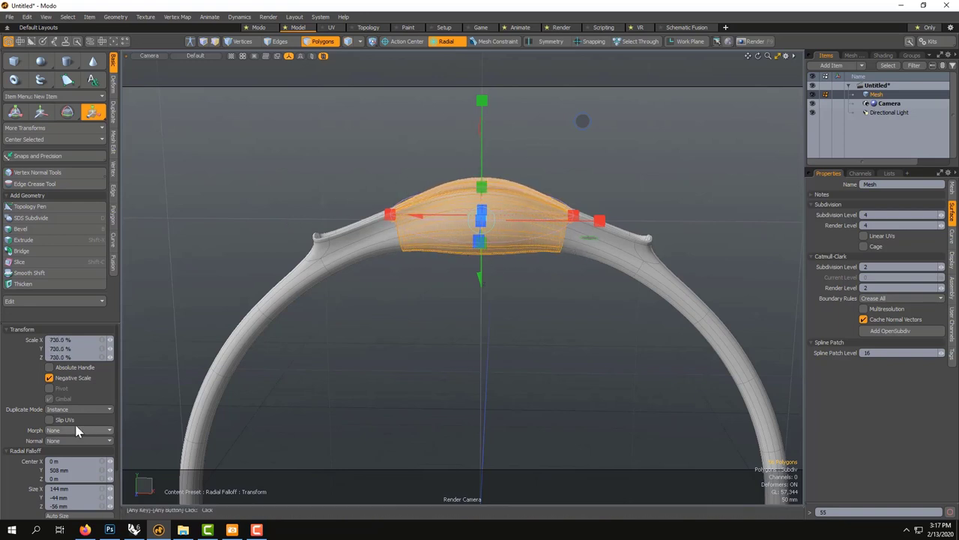
Step: Try the Radial falloff's Ease-In, Ease-Out and Smooth shape presets and settle on Ease-In
{"action": "left_click_drag", "start_coordinate": [60, 323], "coordinate": [59, 181]}
{"action": "left_click", "coordinate": [60, 388]}
{"action": "left_click", "coordinate": [56, 394]}
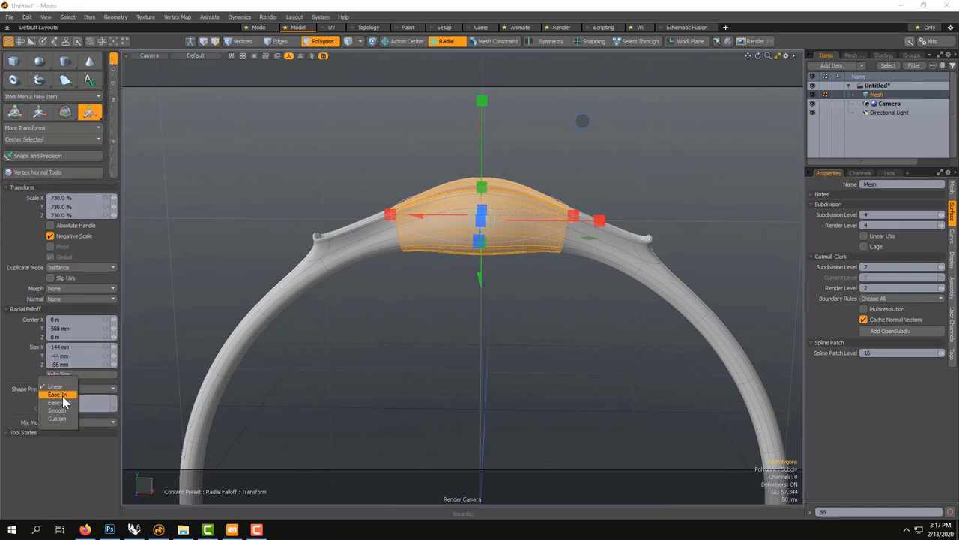
{"action": "left_click", "coordinate": [59, 389]}
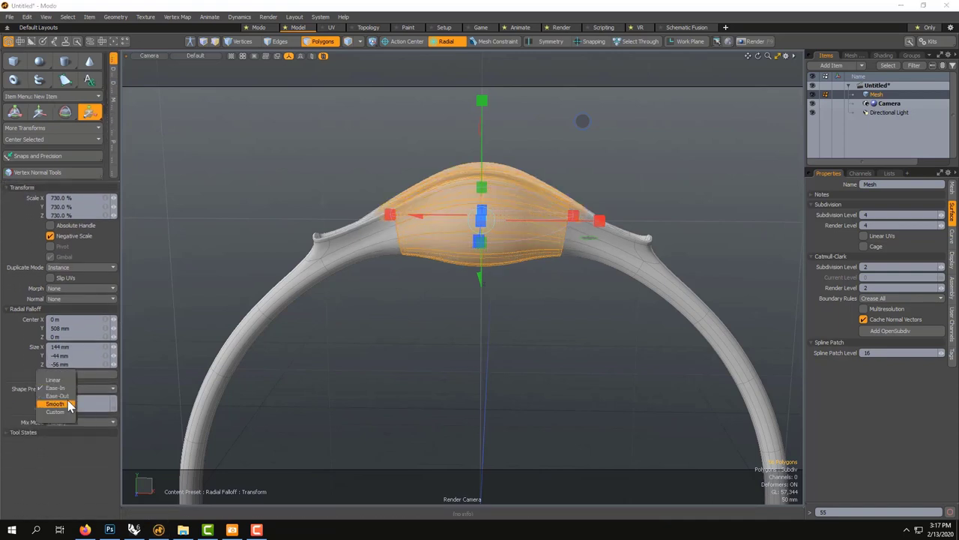
{"action": "left_click", "coordinate": [65, 396]}
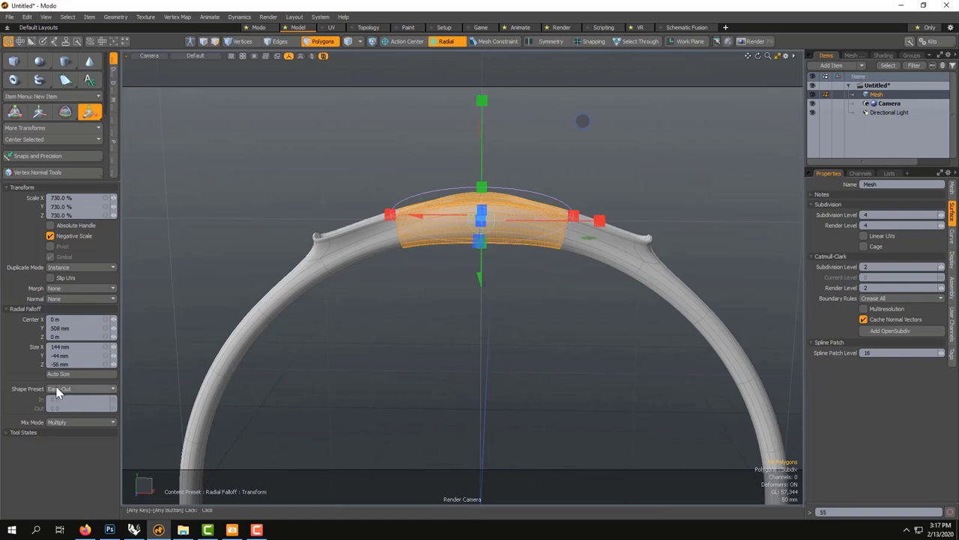
{"action": "left_click", "coordinate": [61, 389]}
{"action": "left_click", "coordinate": [65, 398]}
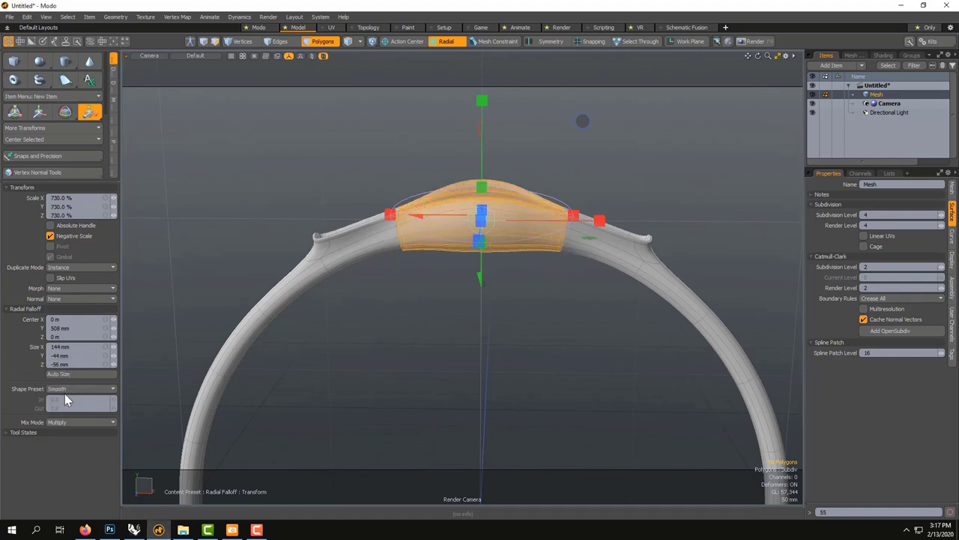
{"action": "left_click", "coordinate": [65, 389]}
{"action": "left_click", "coordinate": [60, 369]}
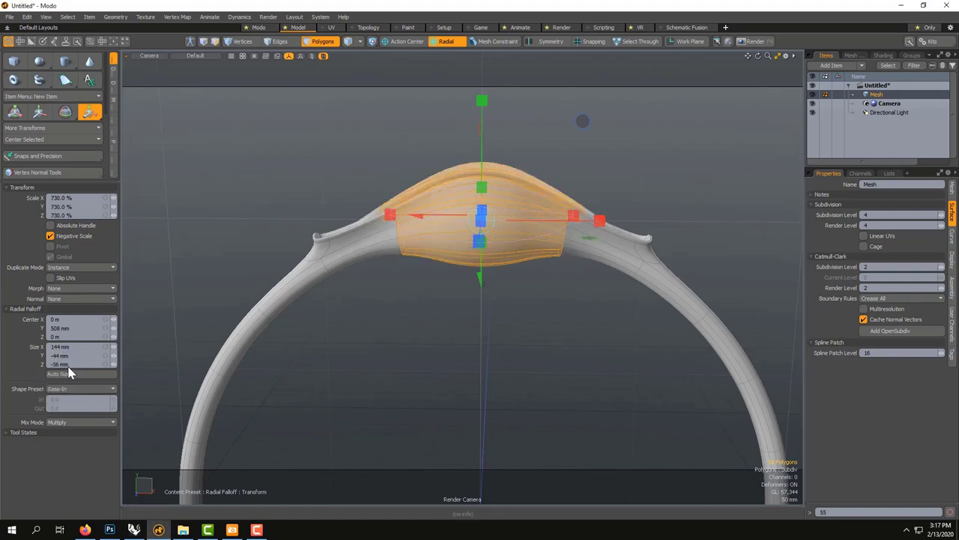
Step: Try shifting the radial falloff's centre to Y 538 mm and X -72 mm, and undo both moves
{"action": "left_click_drag", "start_coordinate": [456, 332], "coordinate": [507, 322], "text": "alt"}
{"action": "scroll", "coordinate": [494, 360], "scroll_direction": "down", "scroll_amount": 3}
{"action": "scroll", "coordinate": [467, 240], "scroll_direction": "up", "scroll_amount": 2}
{"action": "scroll", "coordinate": [467, 240], "scroll_direction": "up", "scroll_amount": 4}
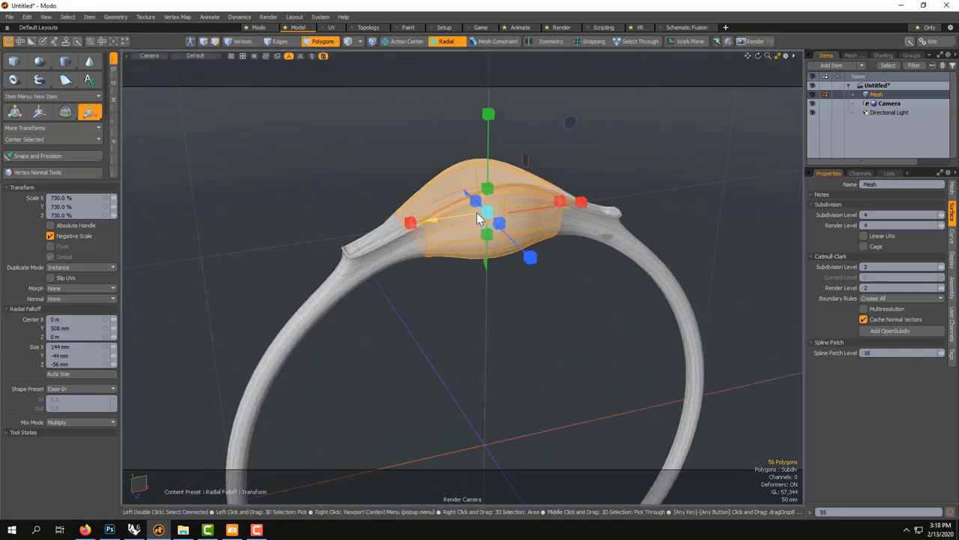
{"action": "left_click_drag", "start_coordinate": [491, 251], "coordinate": [491, 234]}
{"action": "key", "text": "ctrl+z"}
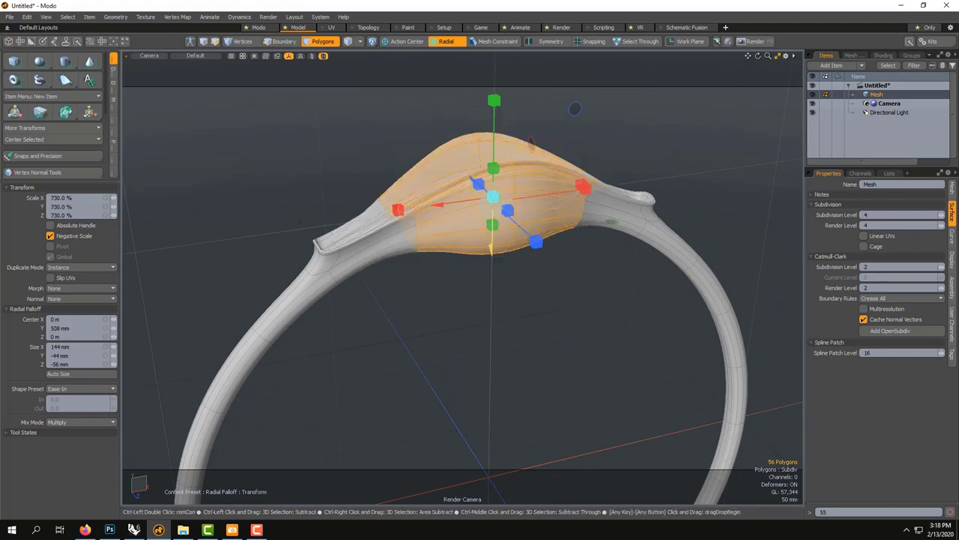
{"action": "left_click_drag", "start_coordinate": [442, 212], "coordinate": [374, 214]}
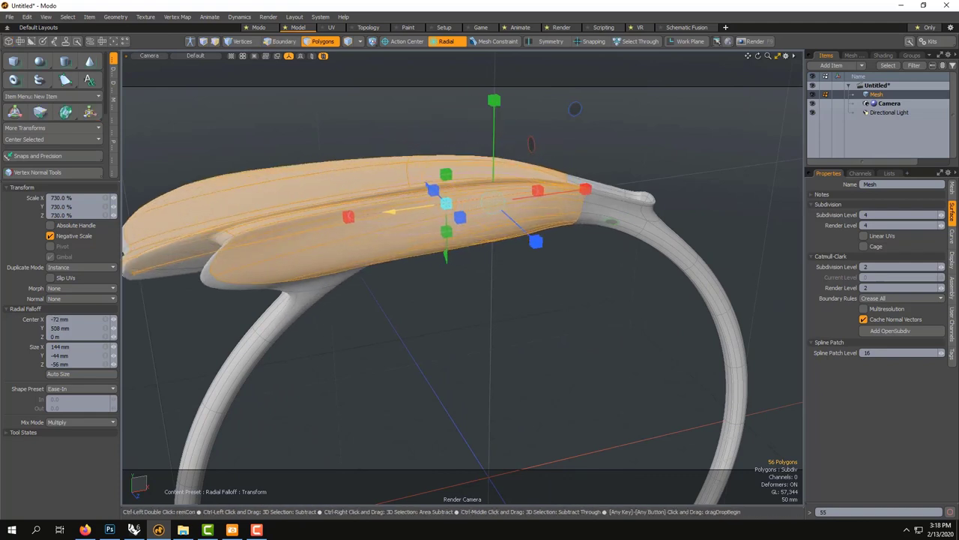
{"action": "key", "text": "ctrl+z"}
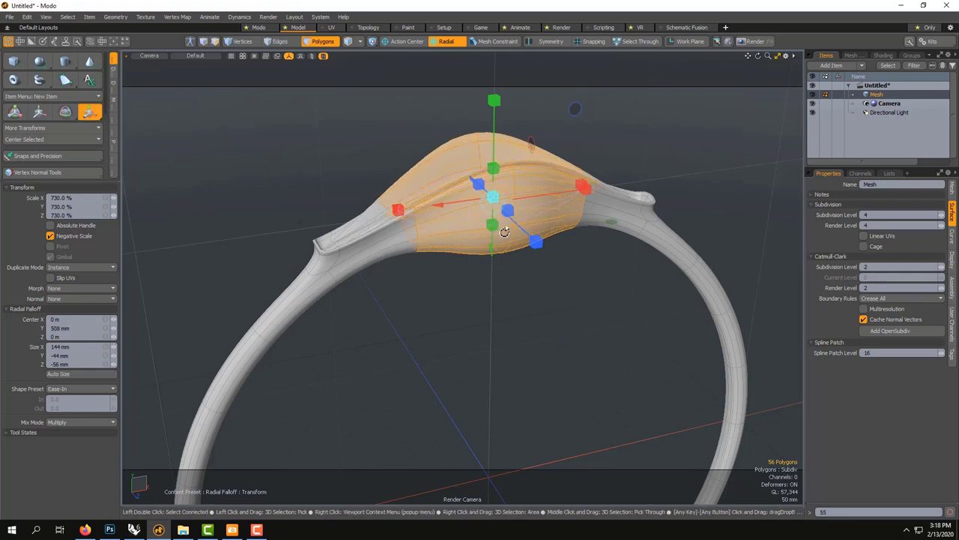
Step: Drop the scale transform and the radial falloff, and deselect the ring mesh in item mode
{"action": "left_click_drag", "start_coordinate": [504, 232], "coordinate": [483, 279], "text": "alt"}
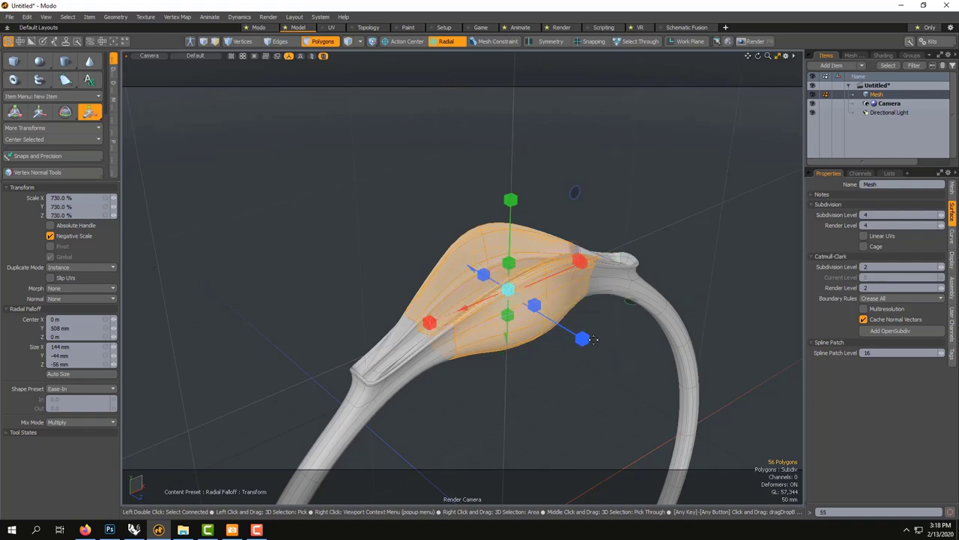
{"action": "left_click_drag", "start_coordinate": [588, 346], "coordinate": [570, 333]}
{"action": "key", "text": "q"}
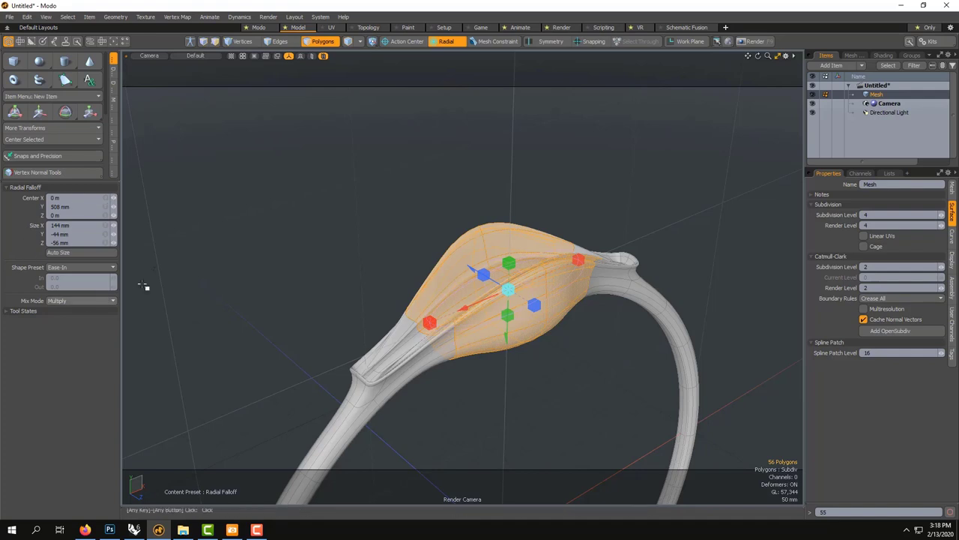
{"action": "key", "text": "Escape"}
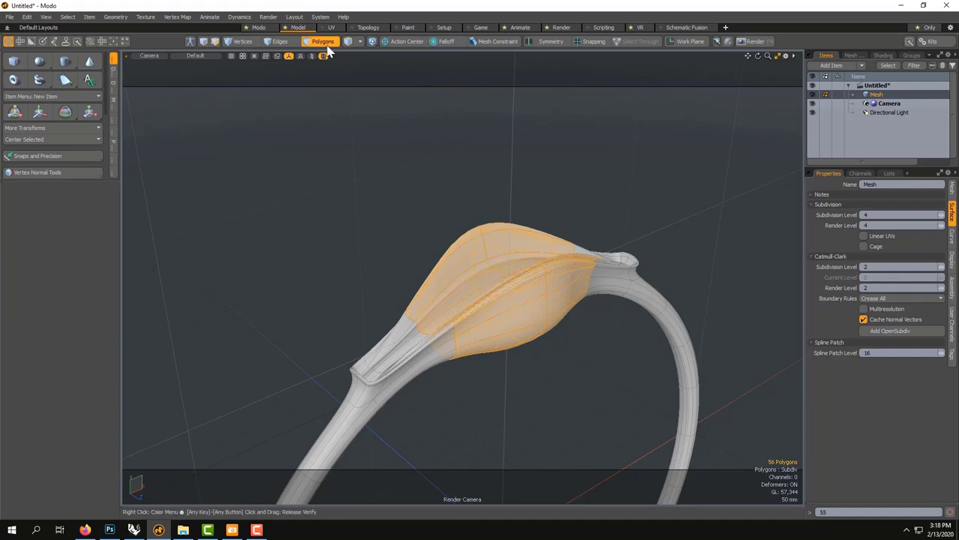
{"action": "key", "text": "5"}
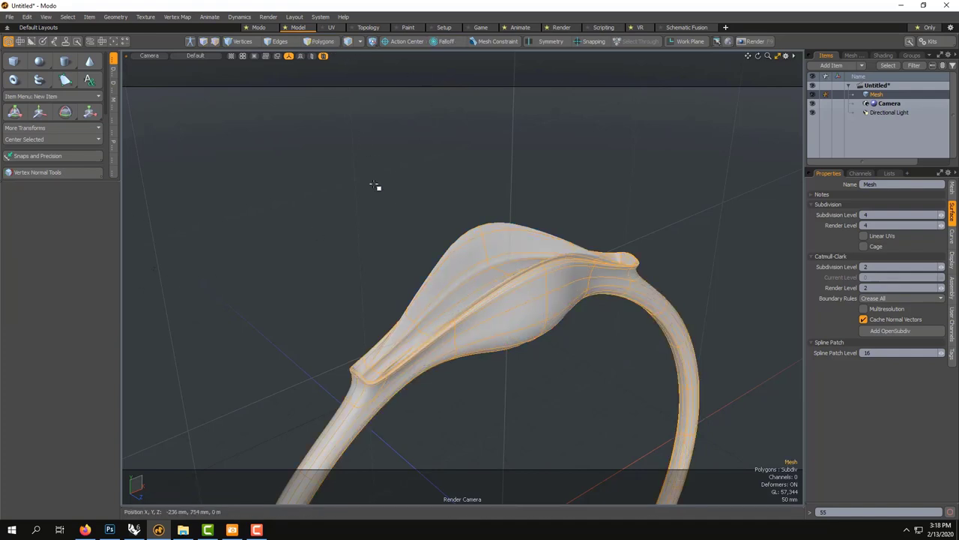
{"action": "left_click", "coordinate": [379, 190]}
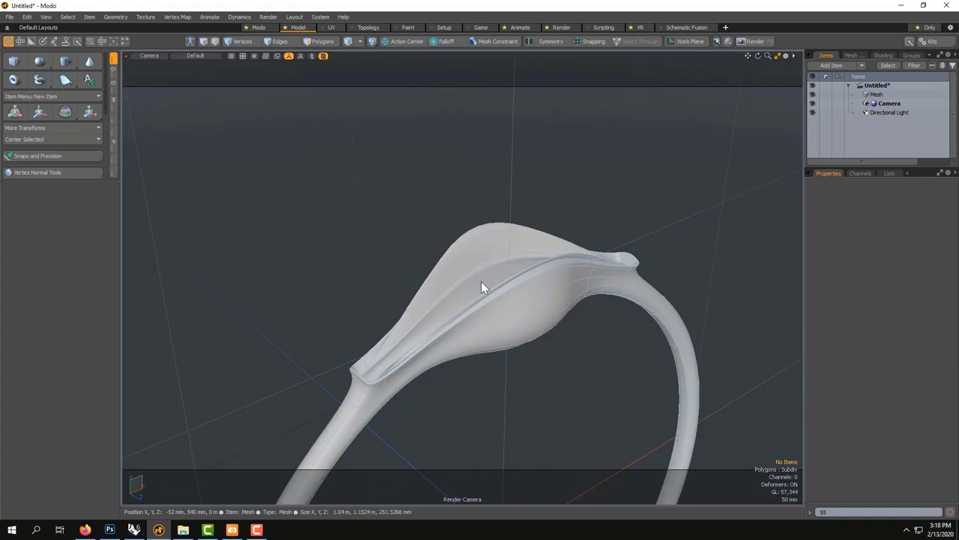
Step: Select the ring mesh and turn off its subdivision to inspect the faceted cage around the bulged top
{"action": "left_click_drag", "start_coordinate": [485, 285], "coordinate": [413, 306], "text": "alt"}
{"action": "left_click_drag", "start_coordinate": [563, 279], "coordinate": [501, 208], "text": "alt"}
{"action": "scroll", "coordinate": [561, 307], "scroll_direction": "down", "scroll_amount": 6}
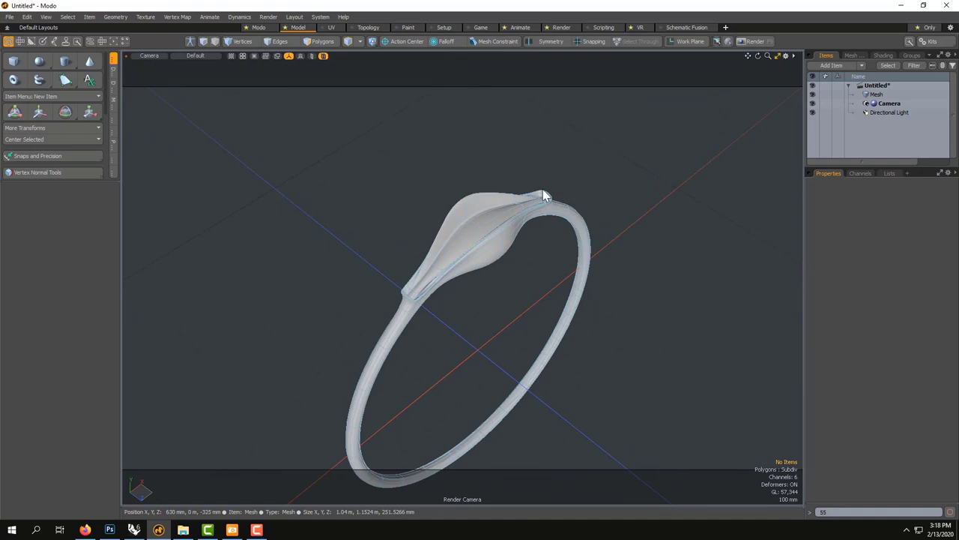
{"action": "scroll", "coordinate": [523, 229], "scroll_direction": "up", "scroll_amount": 2}
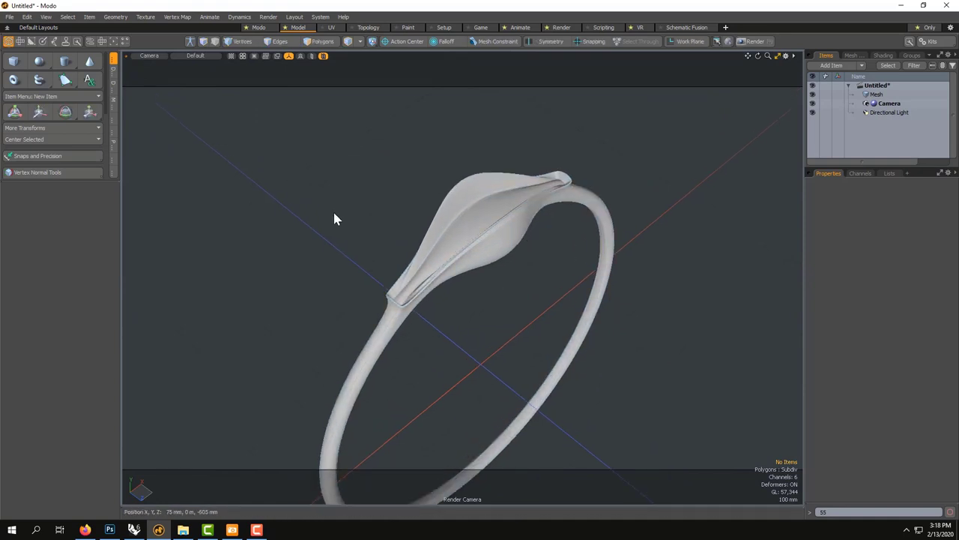
{"action": "left_click", "coordinate": [462, 246]}
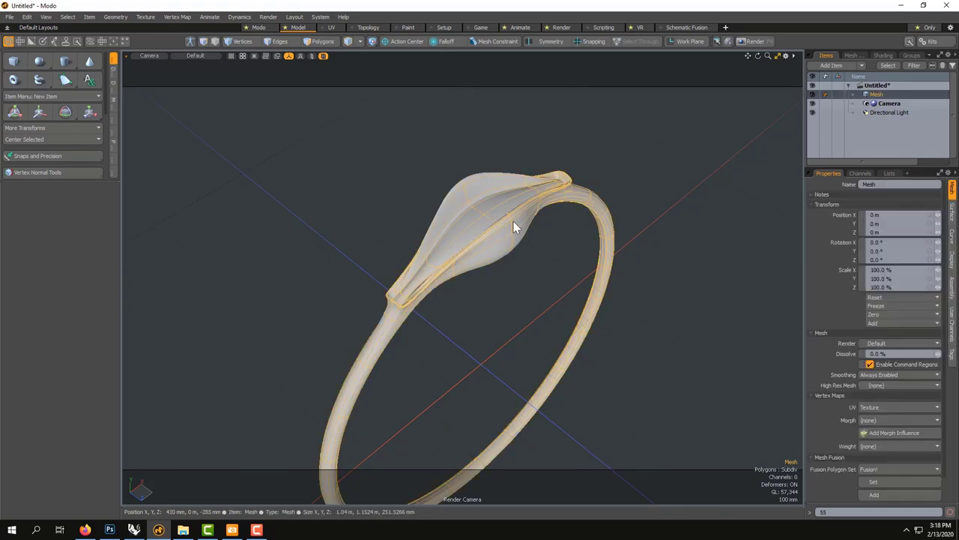
{"action": "key", "text": "Tab"}
{"action": "left_click_drag", "start_coordinate": [507, 220], "coordinate": [361, 229], "text": "alt"}
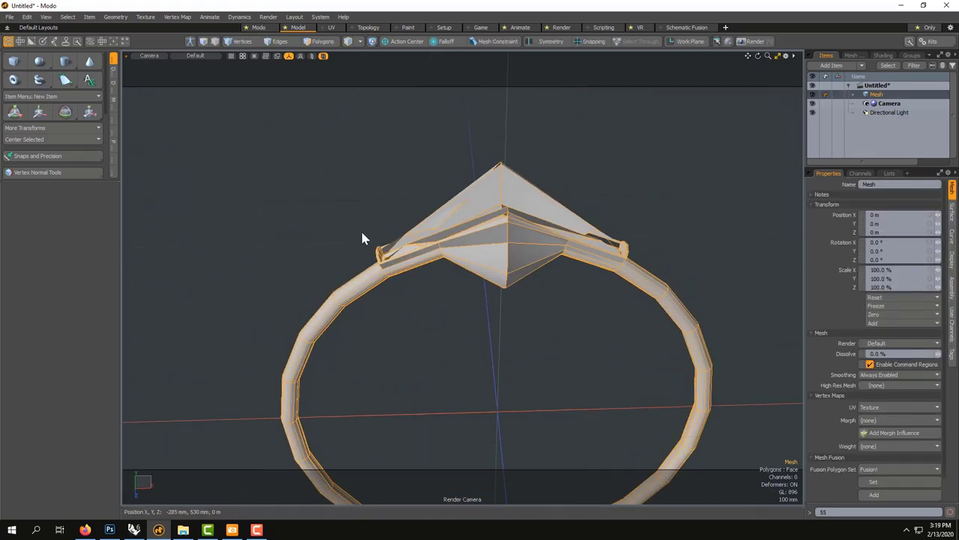
{"action": "scroll", "coordinate": [489, 267], "scroll_direction": "up", "scroll_amount": 2}
{"action": "left_click_drag", "start_coordinate": [489, 267], "coordinate": [324, 117], "text": "alt"}
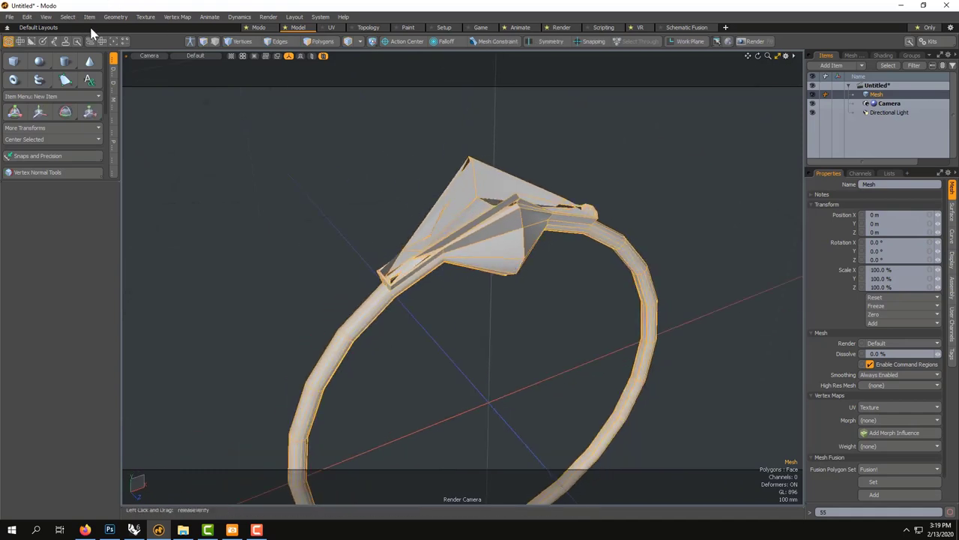
Step: Run Mesh Cleanup on the ring with every cleanup option enabled, and turn subdivision back on
{"action": "left_click", "coordinate": [115, 18]}
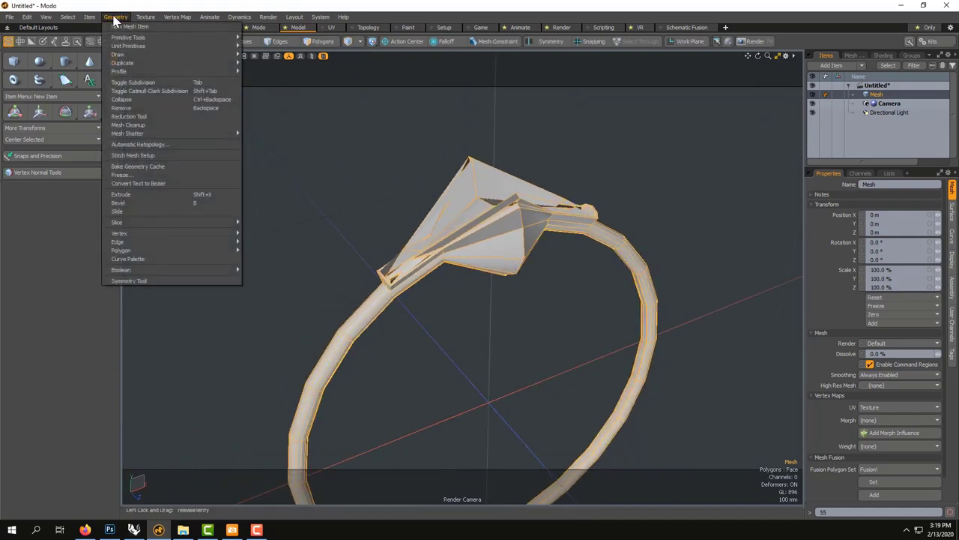
{"action": "left_click", "coordinate": [132, 125]}
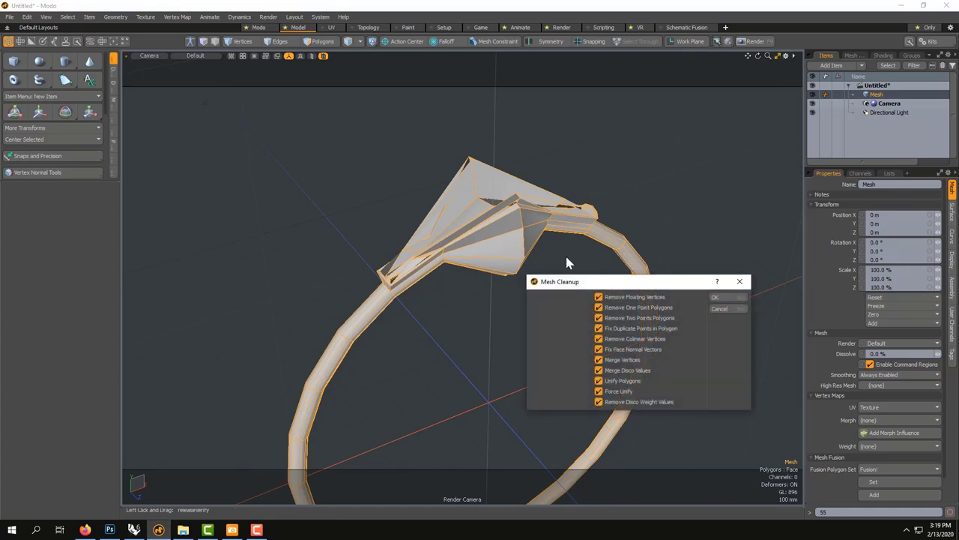
{"action": "left_click", "coordinate": [713, 298]}
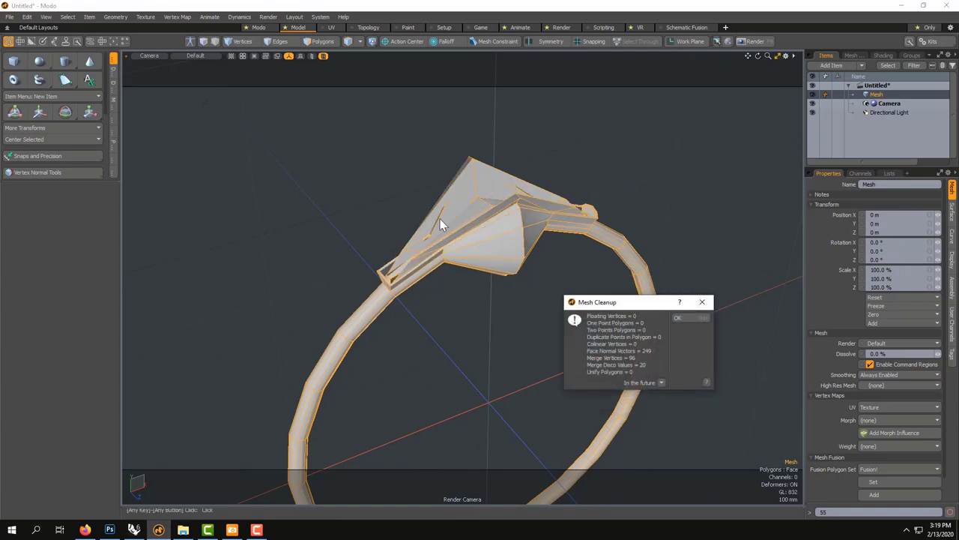
{"action": "left_click", "coordinate": [678, 318]}
{"action": "left_click_drag", "start_coordinate": [472, 306], "coordinate": [520, 328], "text": "alt"}
{"action": "key", "text": "Tab"}
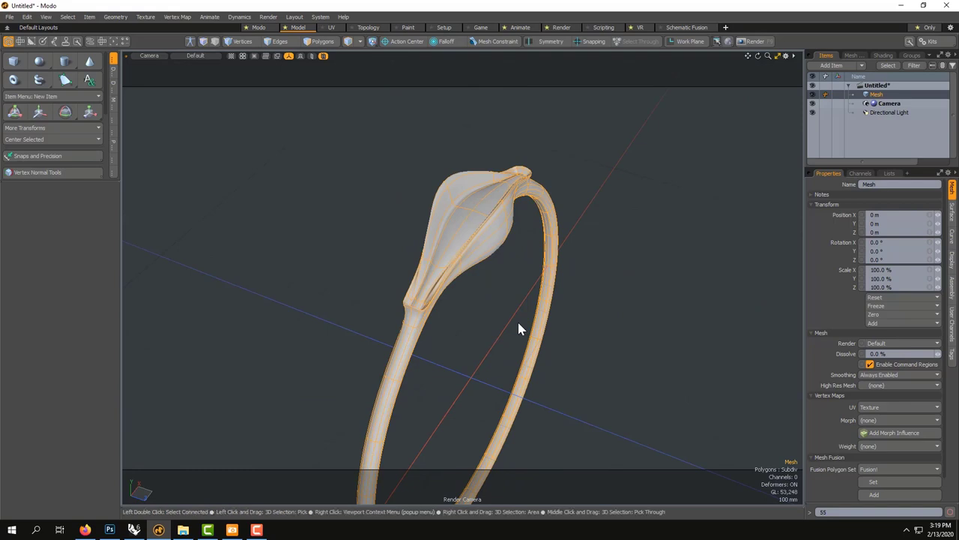
Step: Switch the ring's subdivision off again and rename its mesh item as Ring
{"action": "left_click_drag", "start_coordinate": [551, 227], "coordinate": [464, 90], "text": "alt"}
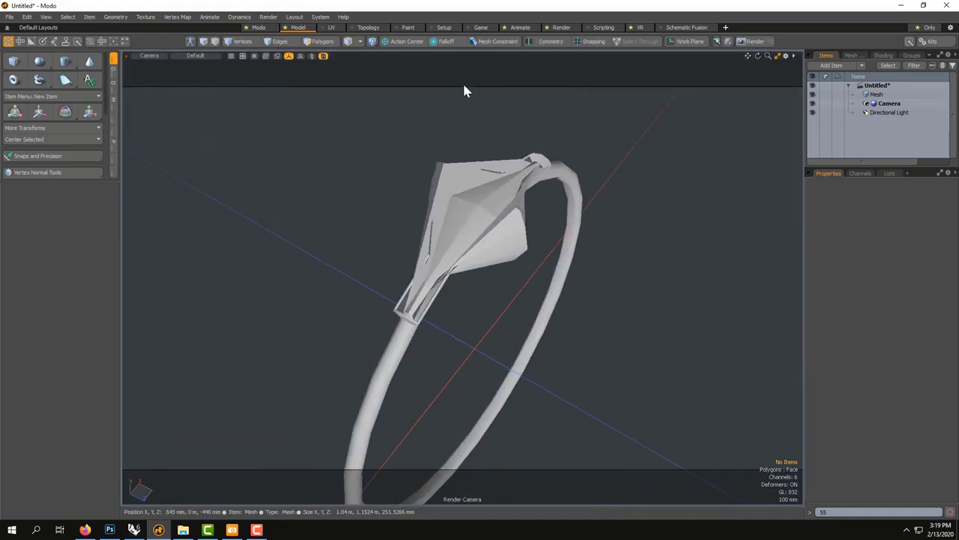
{"action": "left_click", "coordinate": [321, 41]}
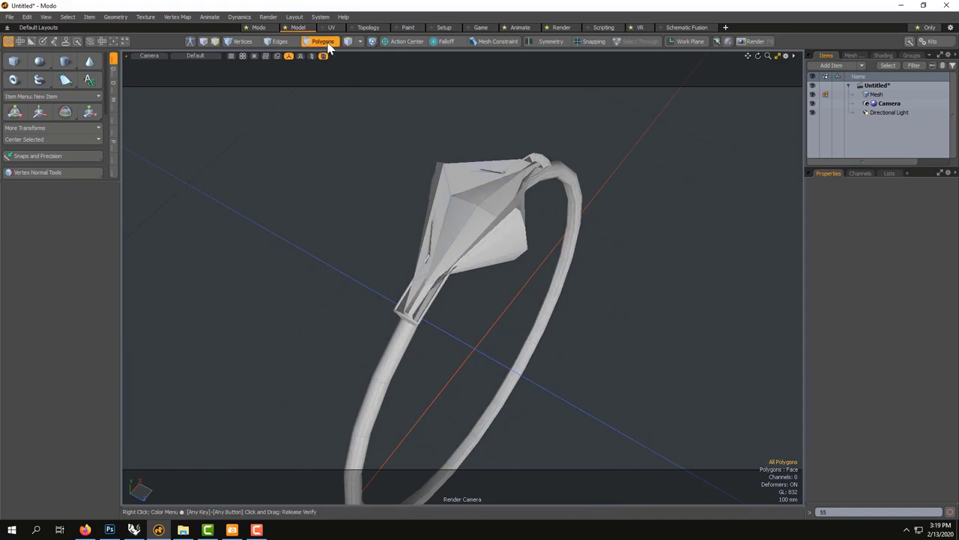
{"action": "left_click", "coordinate": [322, 41]}
{"action": "double_click", "coordinate": [877, 96]}
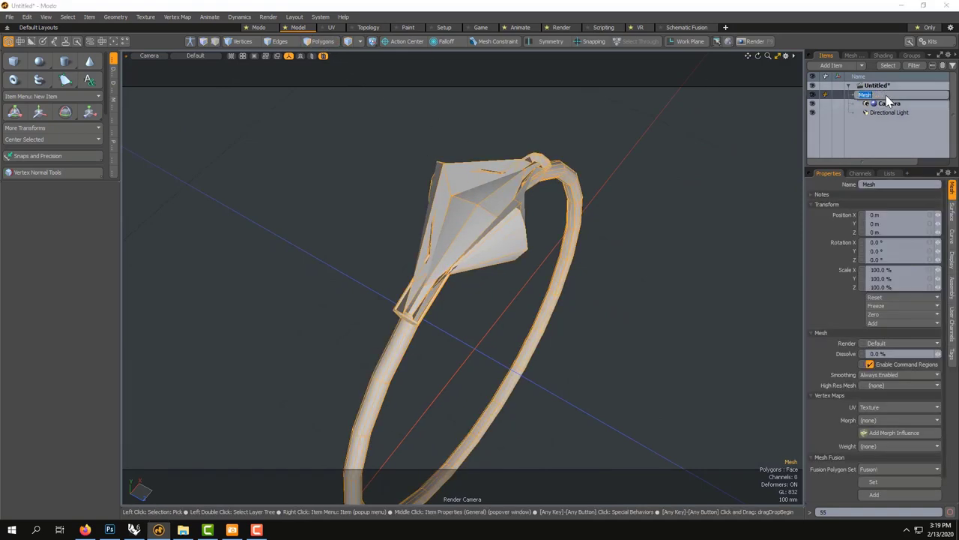
{"action": "type", "text": "Ring"}
{"action": "key", "text": "Return"}
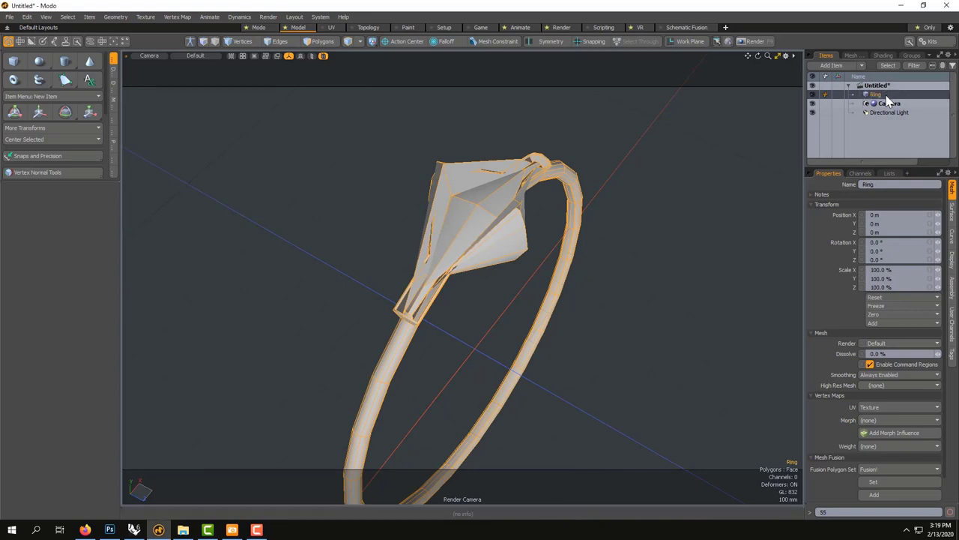
Step: Add a new empty mesh item and name it Stone
{"action": "key", "text": "n"}
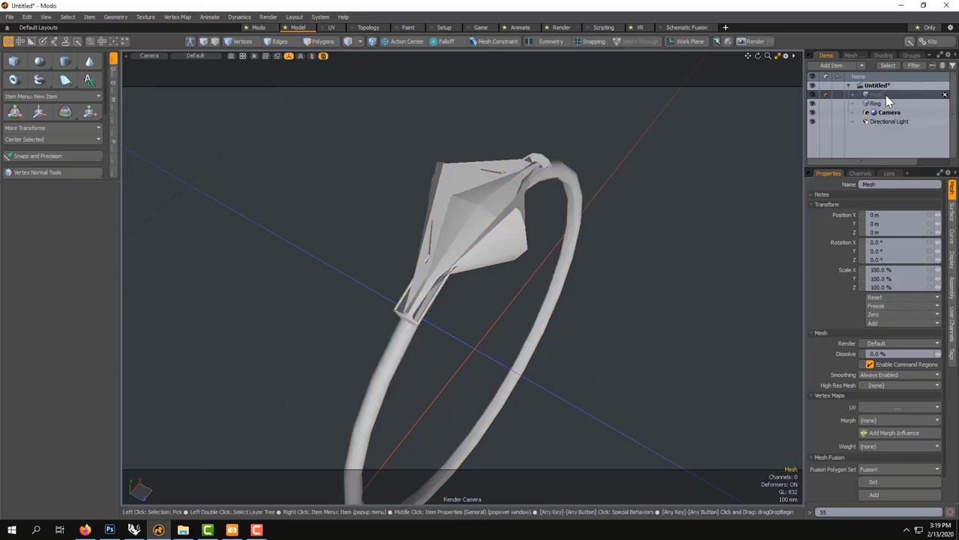
{"action": "double_click", "coordinate": [886, 95]}
{"action": "type", "text": "Stone"}
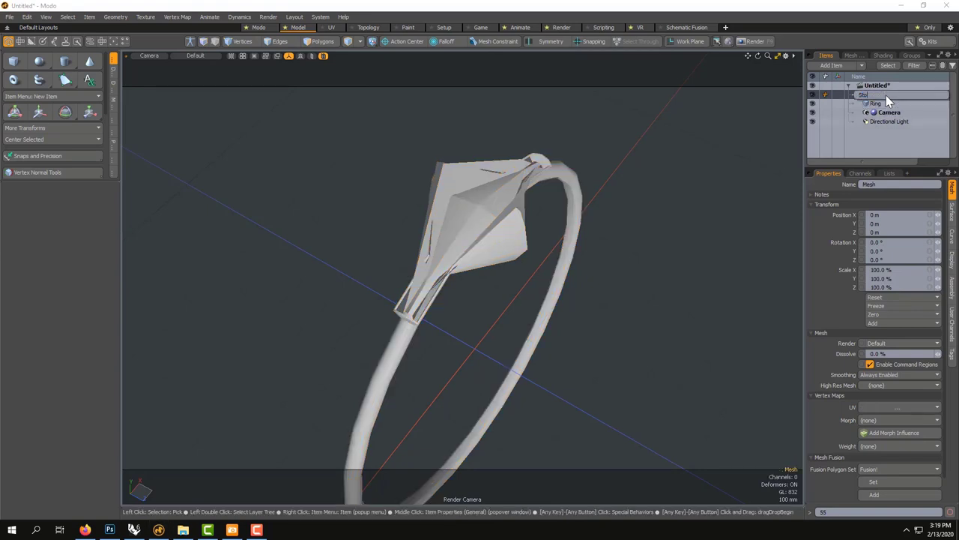
{"action": "key", "text": "Return"}
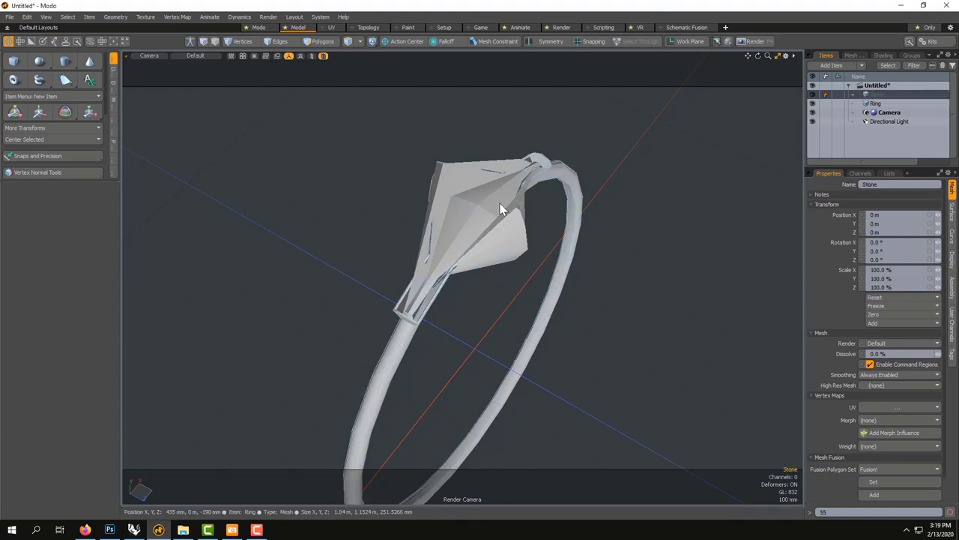
Step: Copy the four central faces inside the Ring item's top groove and paste them into the empty mesh item
{"action": "left_click", "coordinate": [323, 42]}
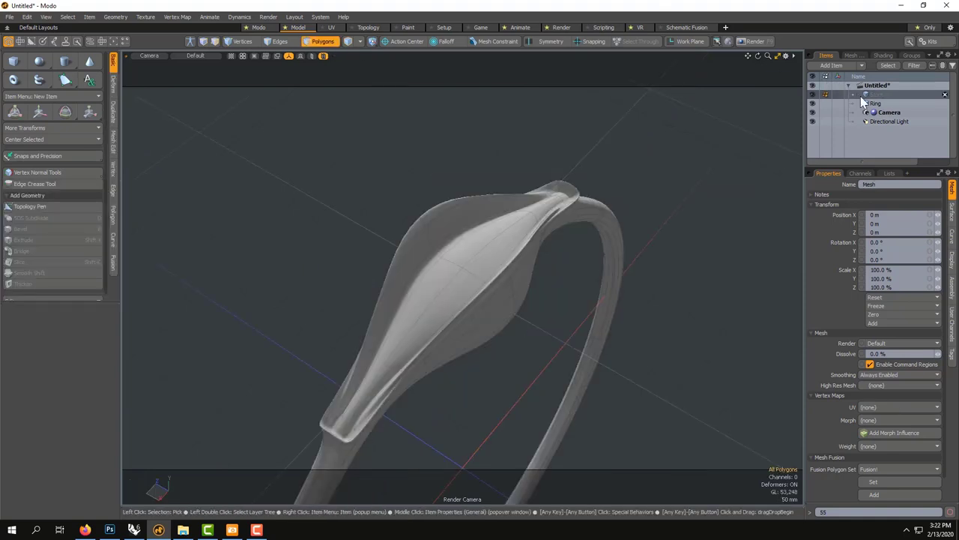
{"action": "left_click", "coordinate": [875, 103]}
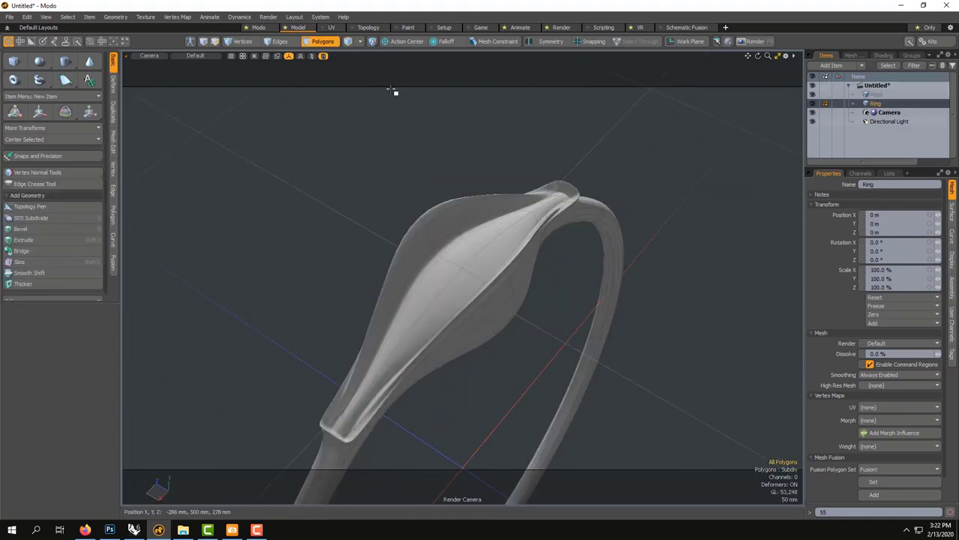
{"action": "left_click", "coordinate": [440, 287]}
{"action": "left_click_drag", "start_coordinate": [441, 287], "coordinate": [479, 266]}
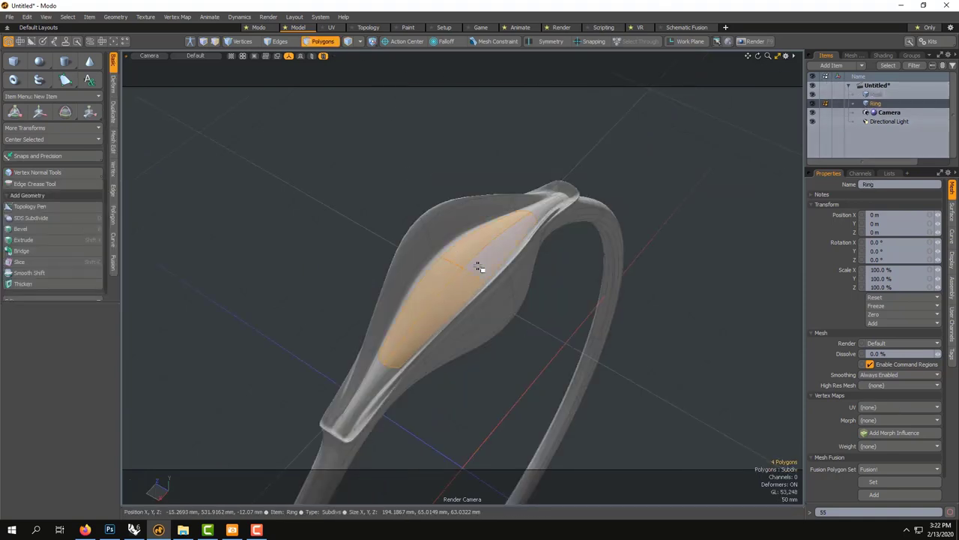
{"action": "left_click", "coordinate": [869, 95]}
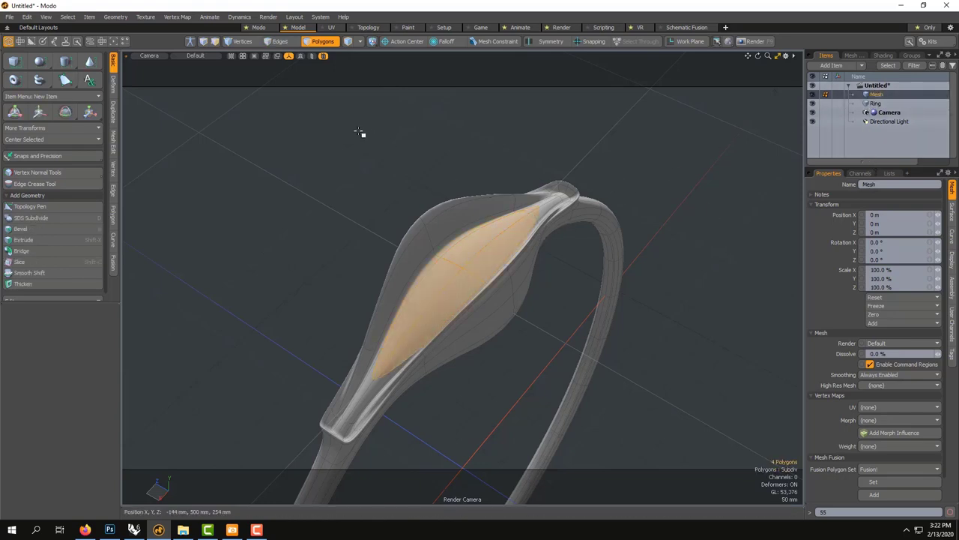
Step: Thicken the four copied groove faces by about 56 mm to form a solid stone, and deselect them
{"action": "left_click", "coordinate": [46, 284]}
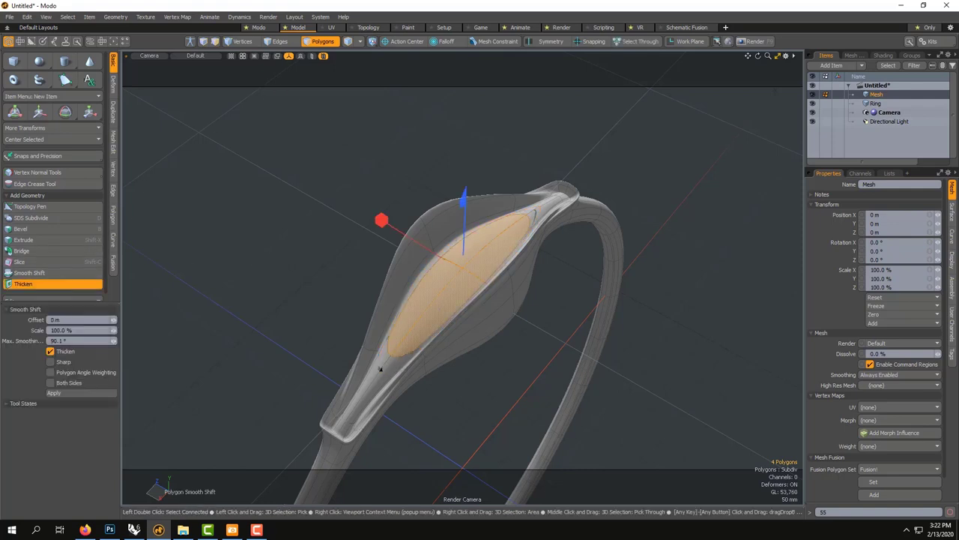
{"action": "left_click_drag", "start_coordinate": [464, 209], "coordinate": [466, 168]}
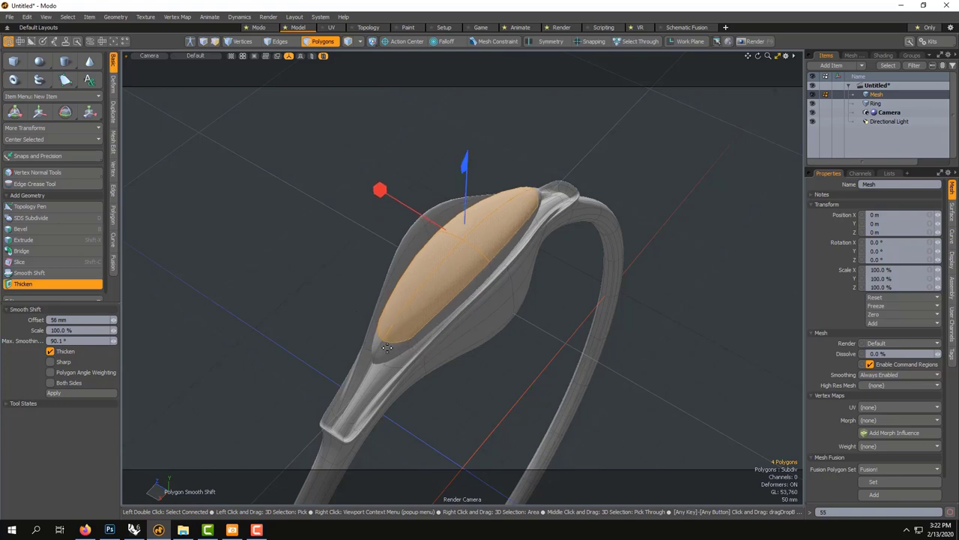
{"action": "key", "text": "space"}
{"action": "left_click", "coordinate": [320, 277]}
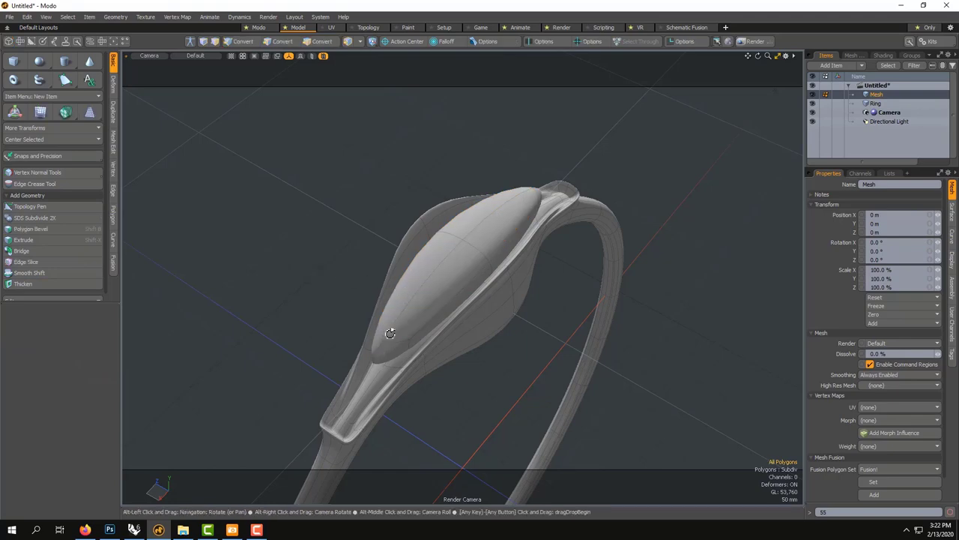
Step: Scale the whole stone mesh uniformly to about 111.5% so it fills the width of the groove
{"action": "left_click_drag", "start_coordinate": [390, 333], "coordinate": [458, 228], "text": "alt"}
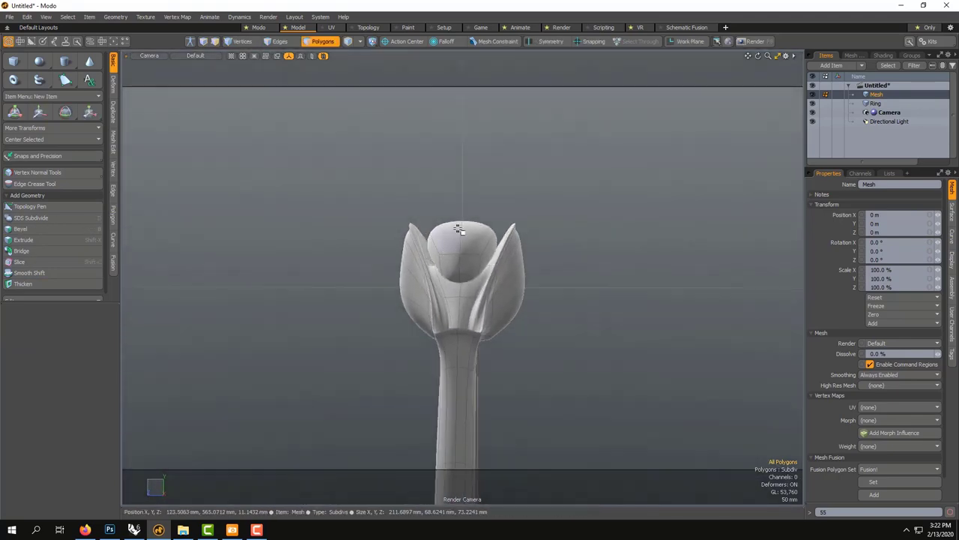
{"action": "key", "text": "r"}
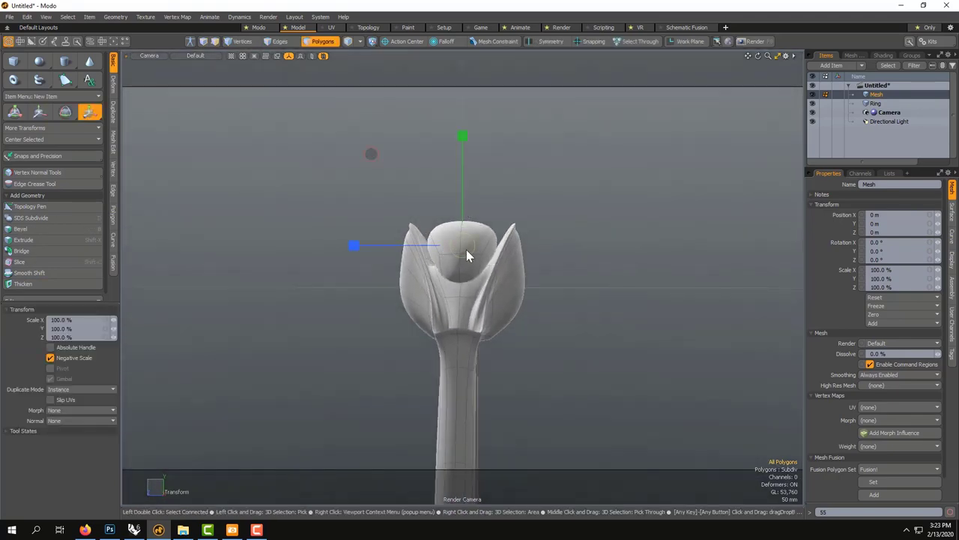
{"action": "left_click_drag", "start_coordinate": [463, 245], "coordinate": [480, 246]}
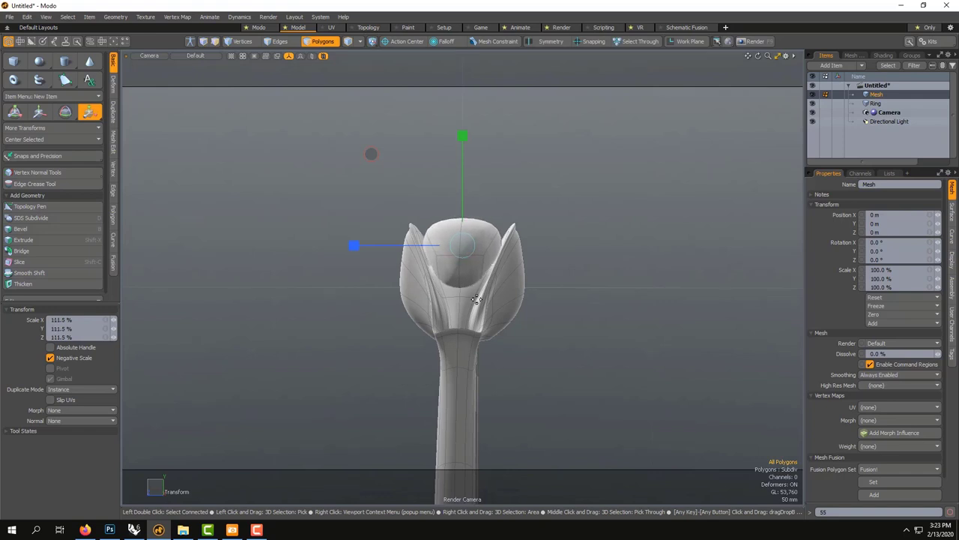
{"action": "left_click_drag", "start_coordinate": [477, 299], "coordinate": [319, 300], "text": "alt"}
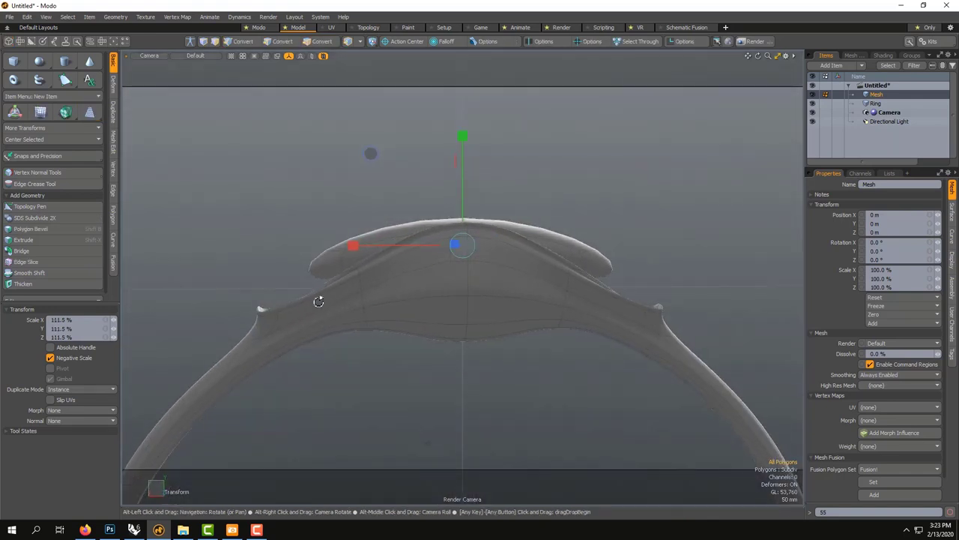
{"action": "key", "text": "3"}
{"action": "key", "text": "space"}
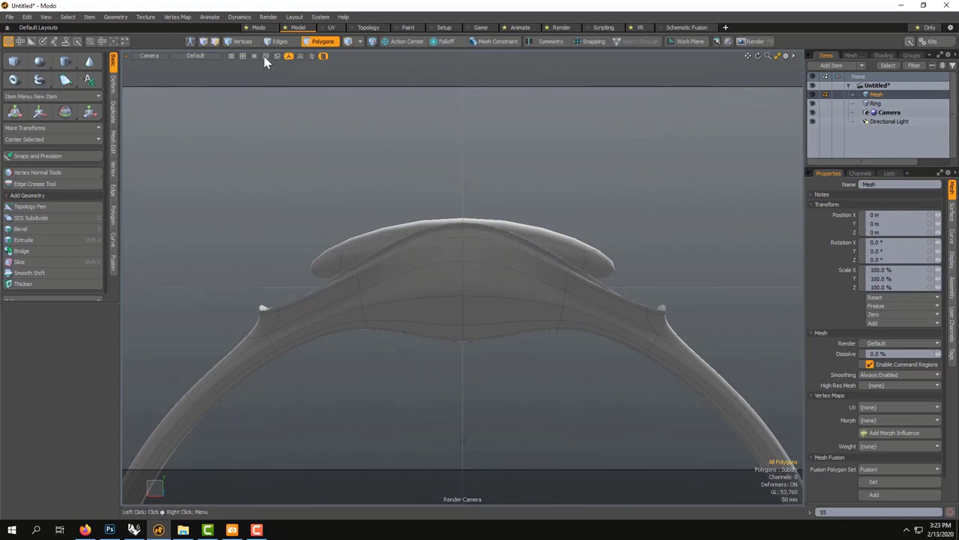
Step: Select the vertices at both ends of the stone, lower them about 12 mm, and clear the selection
{"action": "left_click", "coordinate": [243, 41]}
{"action": "left_click_drag", "start_coordinate": [274, 223], "coordinate": [359, 288]}
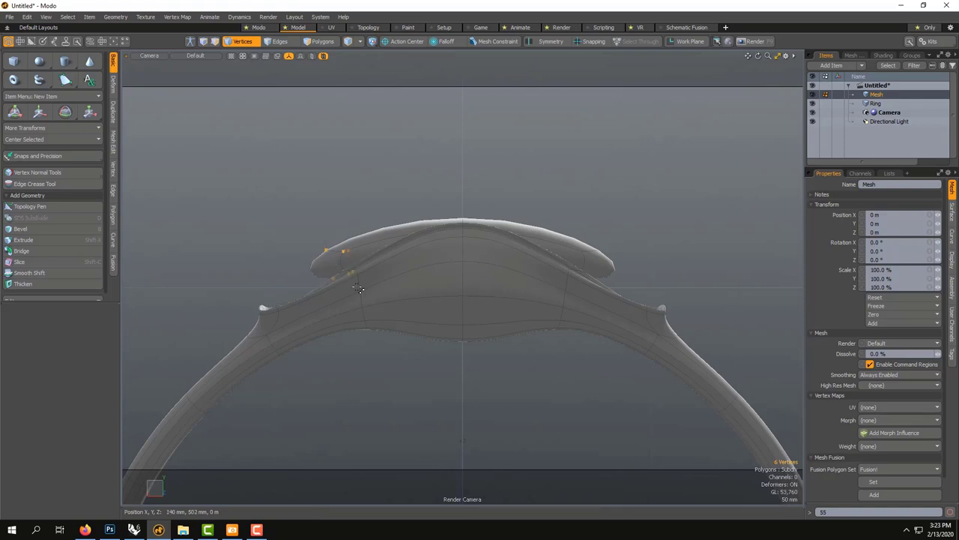
{"action": "left_click_drag", "start_coordinate": [559, 219], "coordinate": [644, 304], "text": "shift"}
{"action": "key", "text": "w"}
{"action": "left_click_drag", "start_coordinate": [462, 181], "coordinate": [462, 190]}
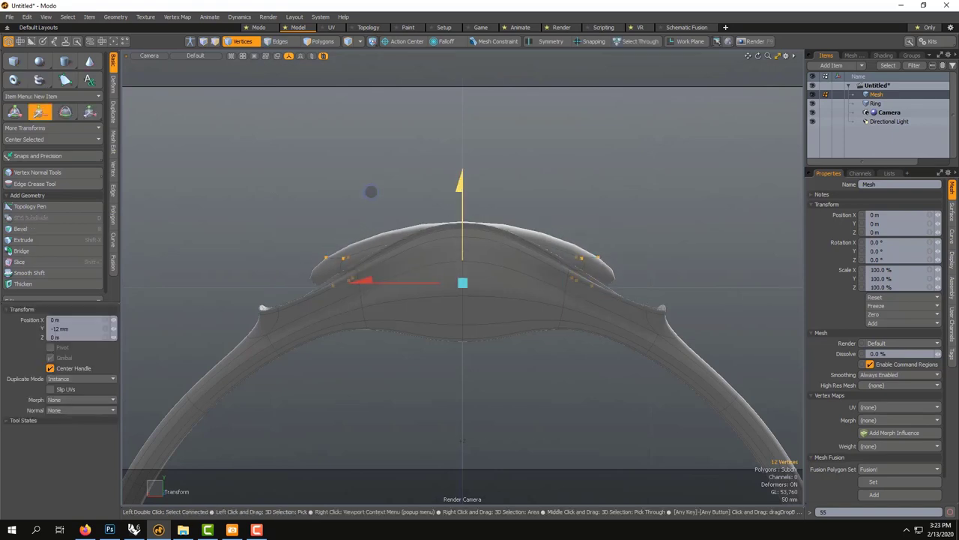
{"action": "left_click_drag", "start_coordinate": [370, 191], "coordinate": [391, 233]}
{"action": "key", "text": "Escape"}
{"action": "key", "text": "Escape"}
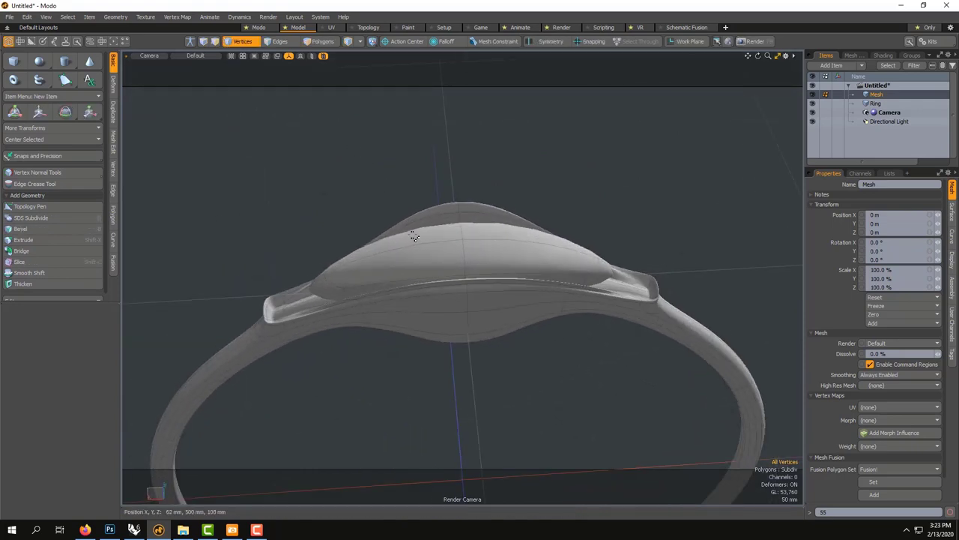
Step: Stretch the whole stone along X to about 128% to lengthen it along the groove
{"action": "key", "text": "y"}
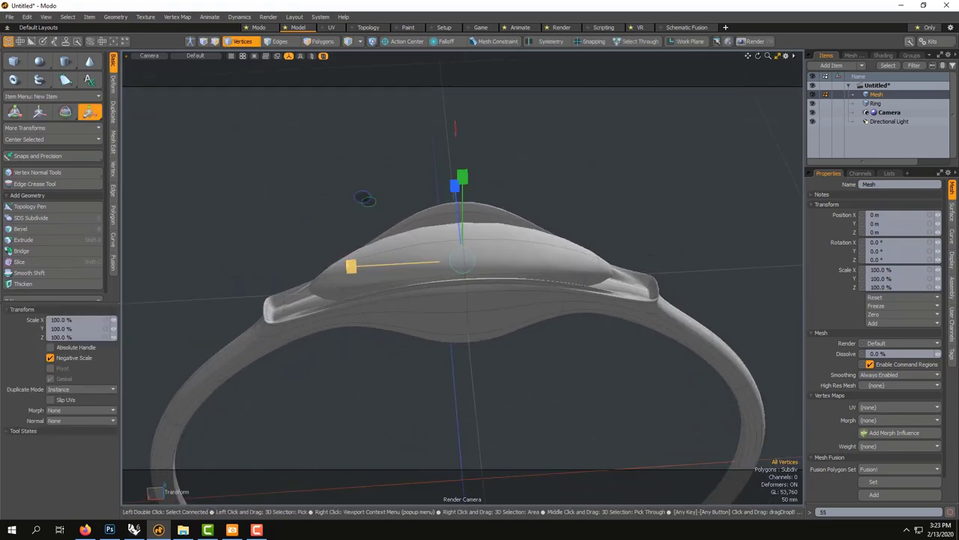
{"action": "left_click_drag", "start_coordinate": [350, 266], "coordinate": [328, 267]}
{"action": "left_click_drag", "start_coordinate": [366, 299], "coordinate": [343, 253], "text": "alt"}
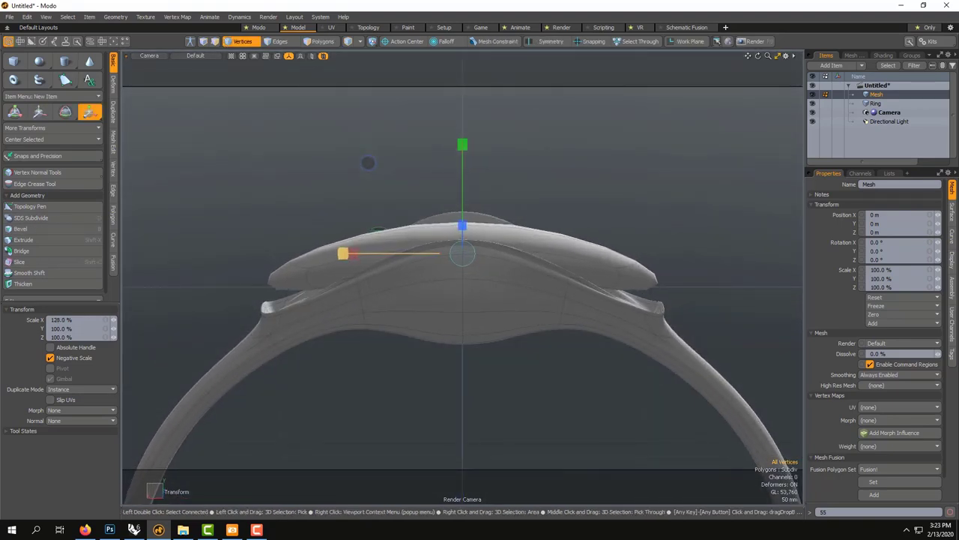
{"action": "key", "text": "q"}
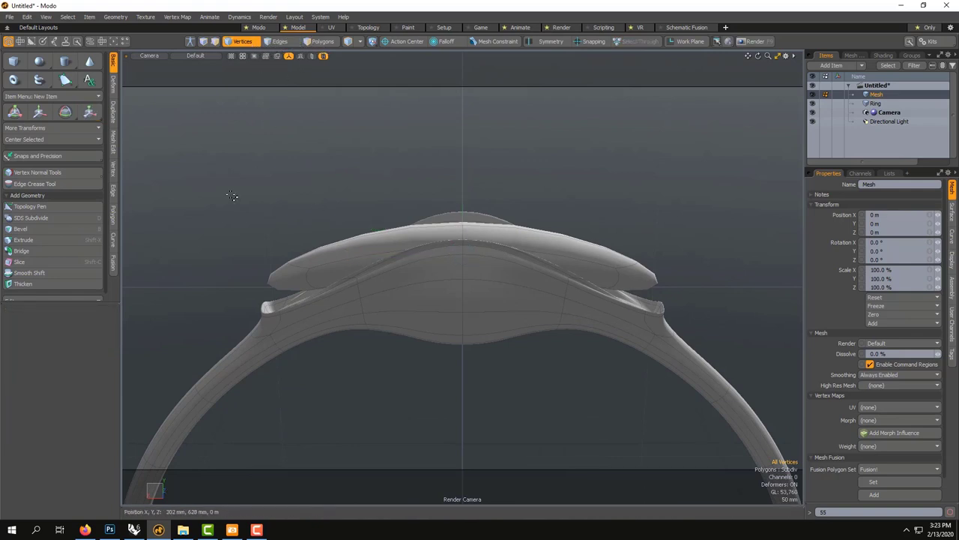
Step: Lower the vertices at both ends of the lengthened stone by about 30 mm to follow the band's curve
{"action": "left_click_drag", "start_coordinate": [220, 225], "coordinate": [330, 318]}
{"action": "left_click_drag", "start_coordinate": [592, 222], "coordinate": [697, 334], "text": "shift"}
{"action": "key", "text": "w"}
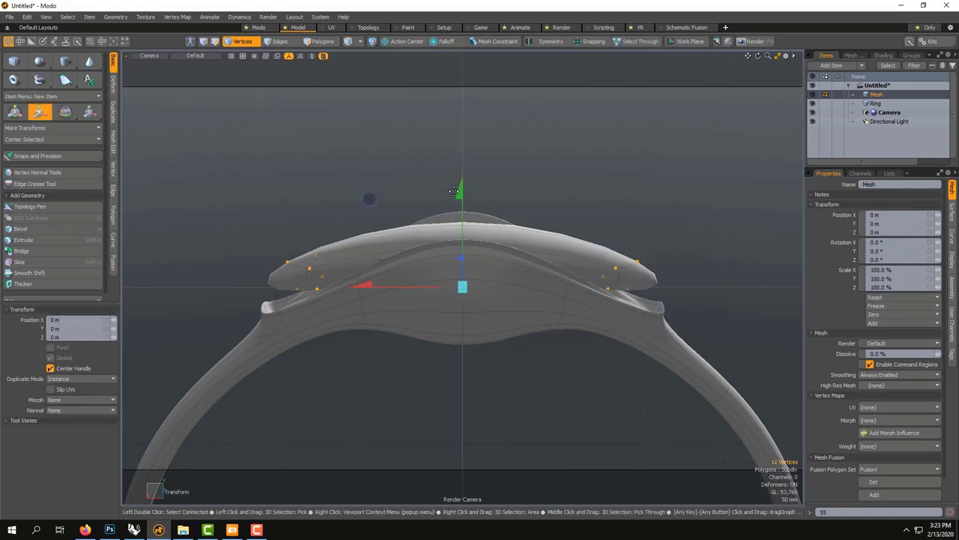
{"action": "left_click_drag", "start_coordinate": [461, 196], "coordinate": [462, 219]}
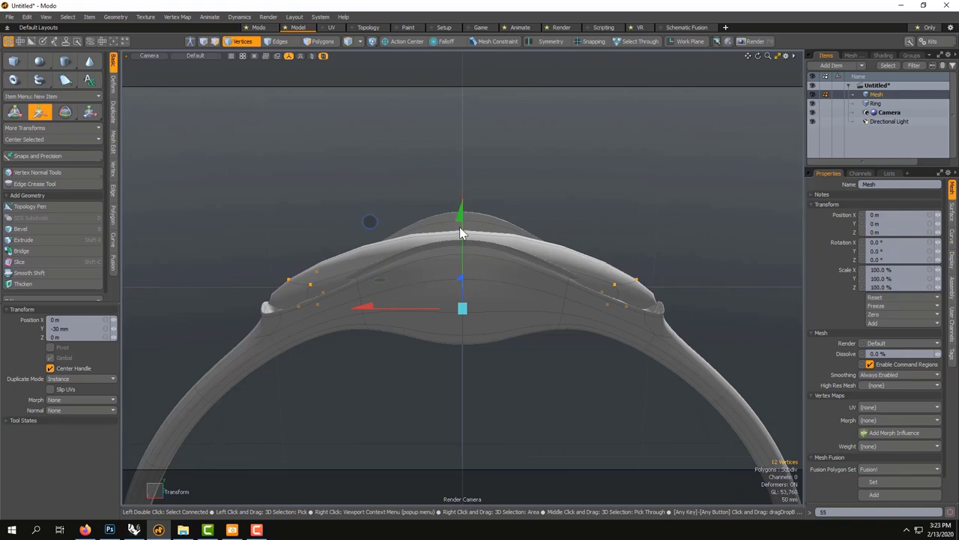
{"action": "mouse_move", "coordinate": [461, 232]}
{"action": "left_mouse_down", "text": "alt"}
{"action": "mouse_move", "coordinate": [561, 242]}
{"action": "mouse_move", "coordinate": [471, 240]}
{"action": "left_mouse_up", "text": "alt"}
{"action": "key", "text": "q"}
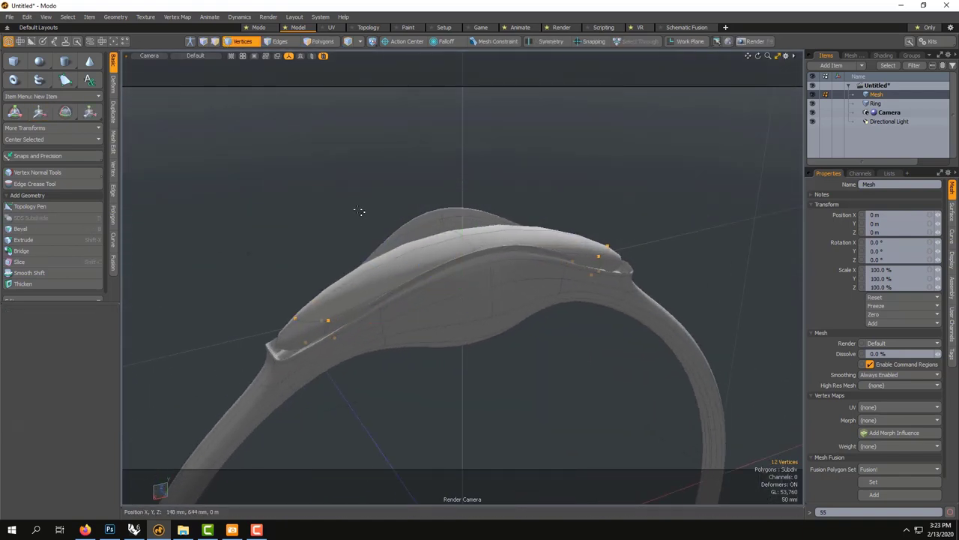
Step: Bevel the loop of eight side faces around the stone with zero shift and inset to sharpen its edges
{"action": "left_click", "coordinate": [323, 40]}
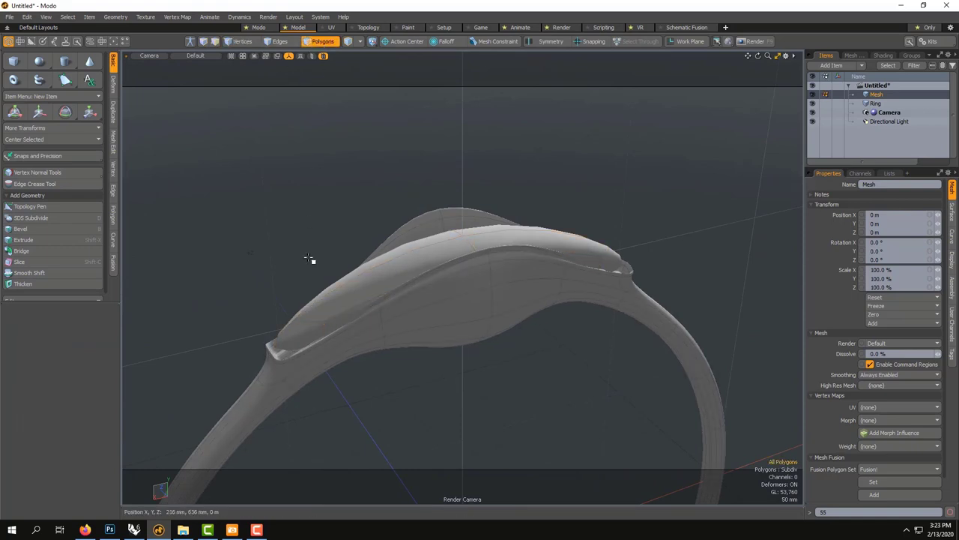
{"action": "left_click_drag", "start_coordinate": [313, 332], "coordinate": [345, 321]}
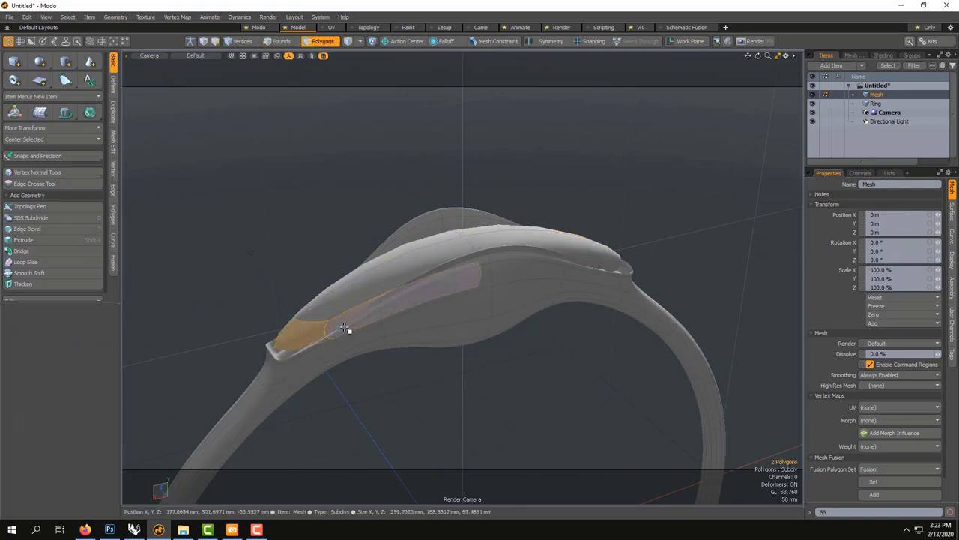
{"action": "key", "text": "l"}
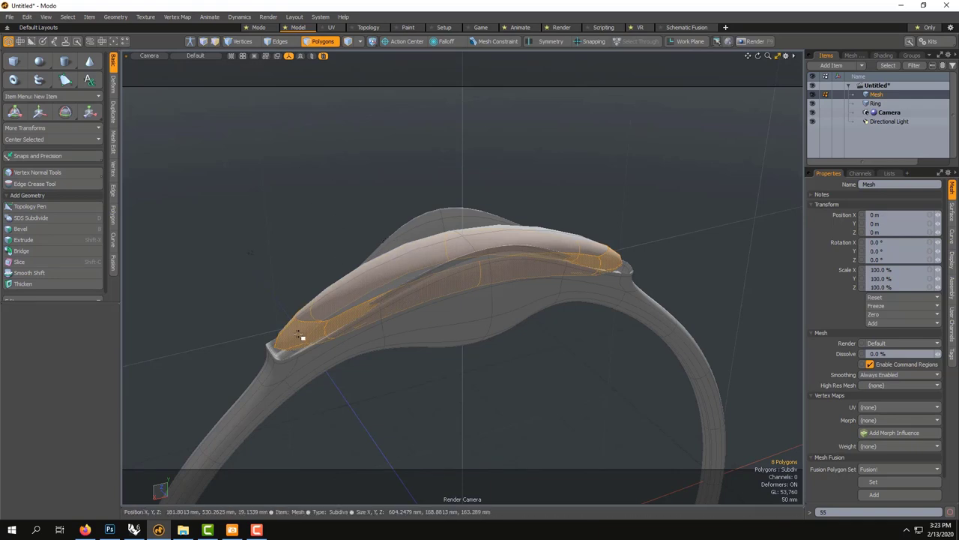
{"action": "key", "text": "b"}
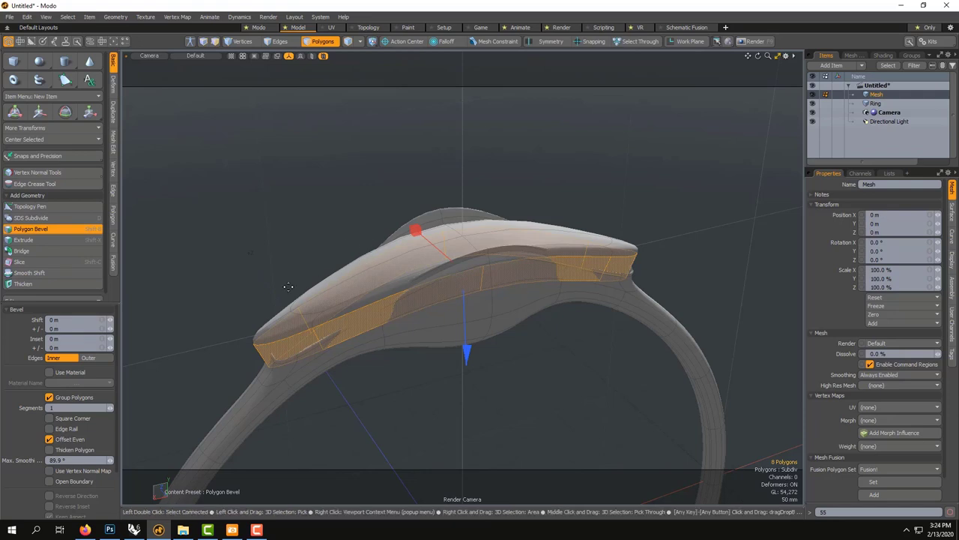
{"action": "key", "text": "space"}
{"action": "left_click", "coordinate": [285, 251]}
Step: Scale the whole stone down uniformly to about 93%
{"action": "key", "text": "y"}
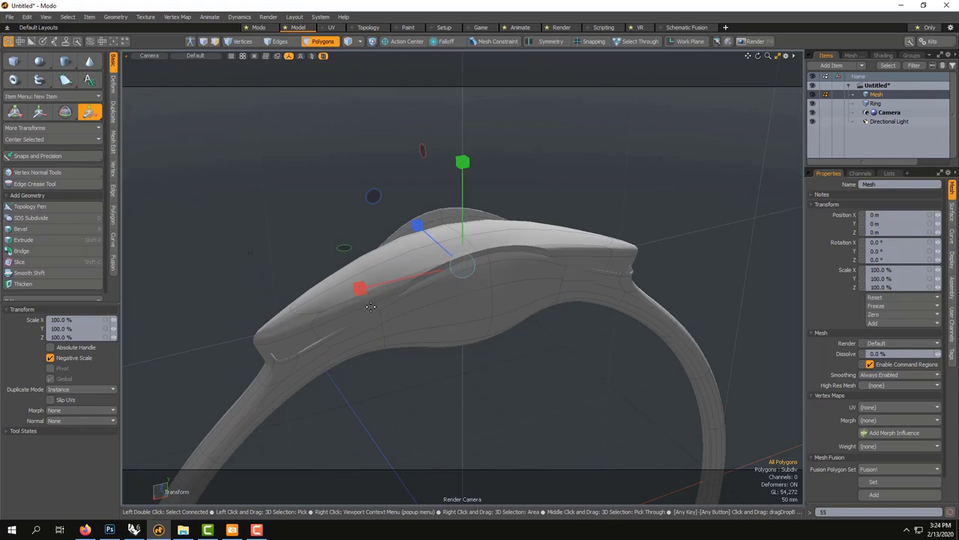
{"action": "left_click_drag", "start_coordinate": [469, 274], "coordinate": [453, 277]}
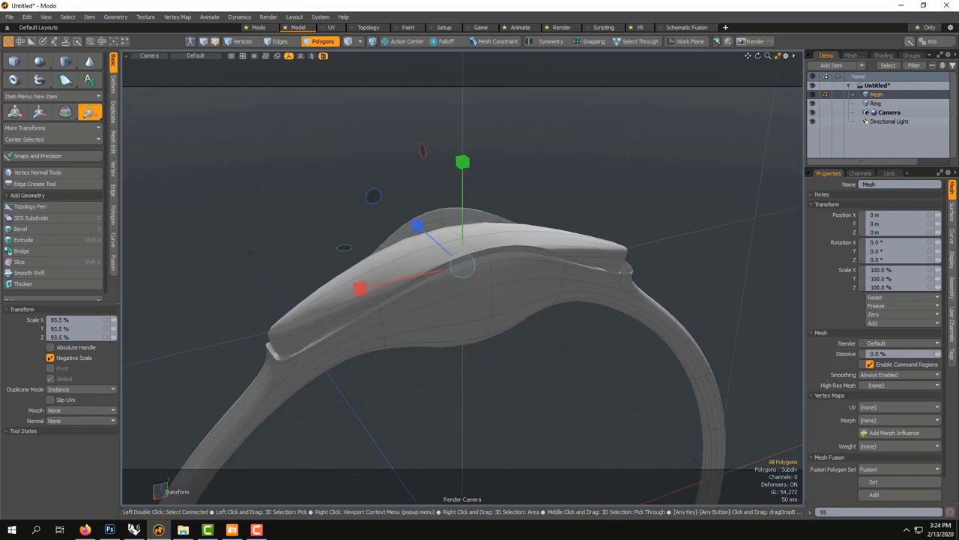
{"action": "left_click_drag", "start_coordinate": [448, 313], "coordinate": [359, 298], "text": "alt"}
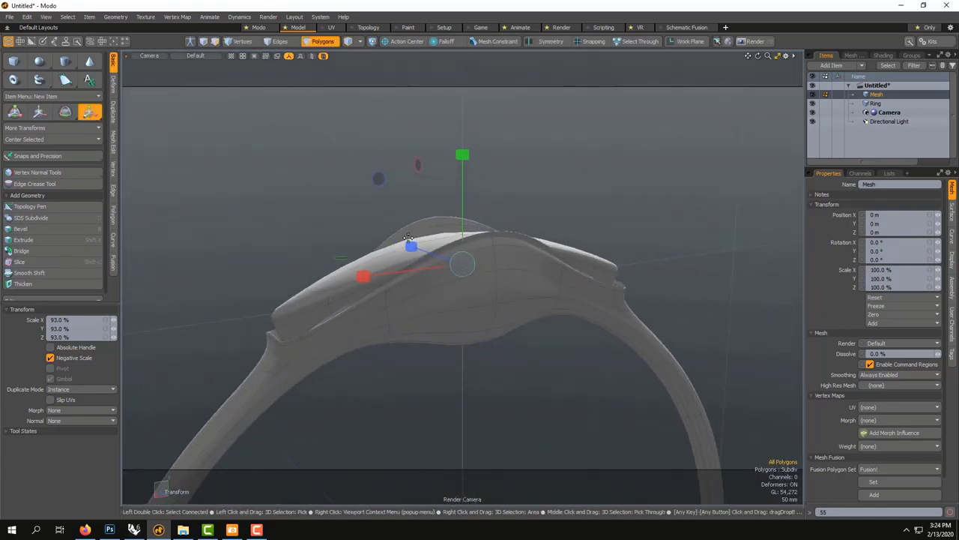
{"action": "key", "text": "space"}
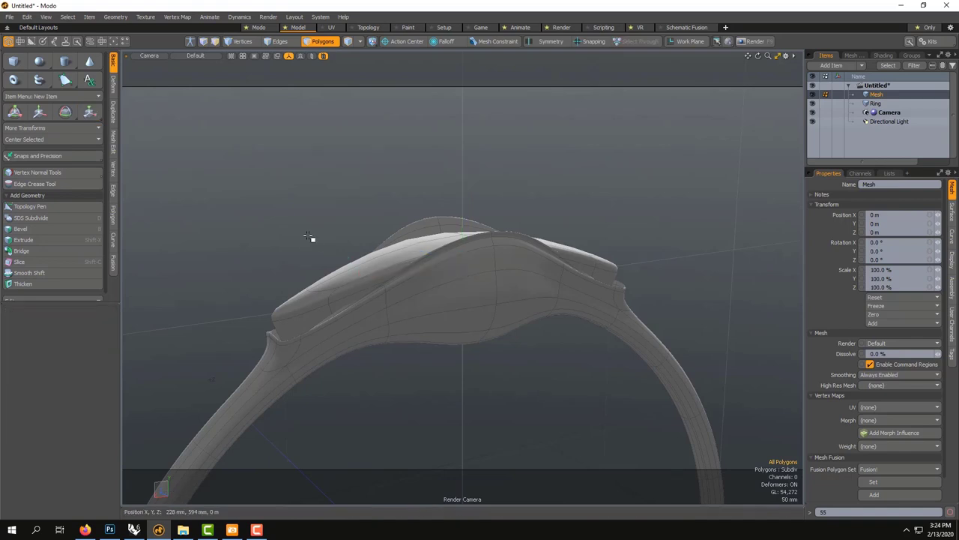
Step: Lower all the vertices at both ends of the sharpened stone slightly so the ends settle into the groove
{"action": "left_click_drag", "start_coordinate": [294, 273], "coordinate": [240, 257], "text": "alt"}
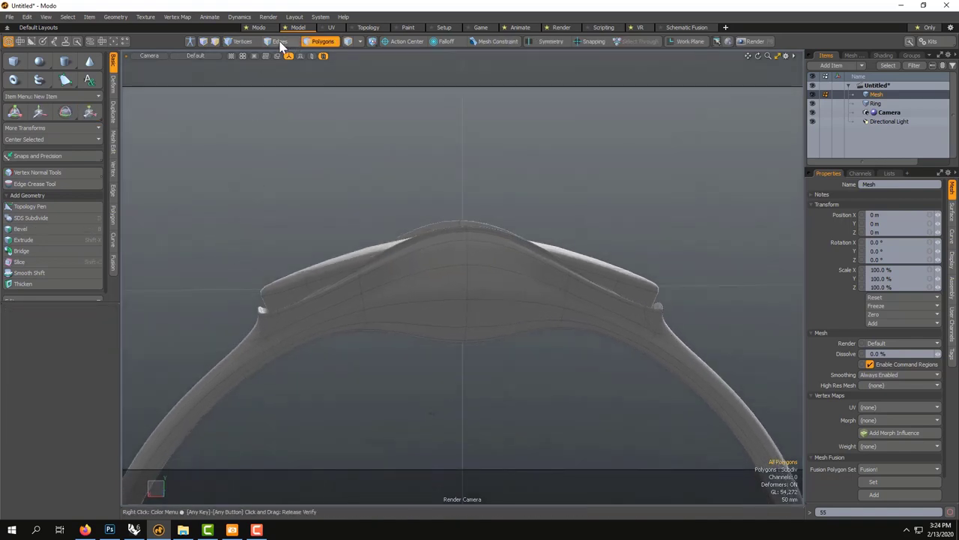
{"action": "left_click", "coordinate": [239, 41]}
{"action": "left_click_drag", "start_coordinate": [196, 219], "coordinate": [319, 313]}
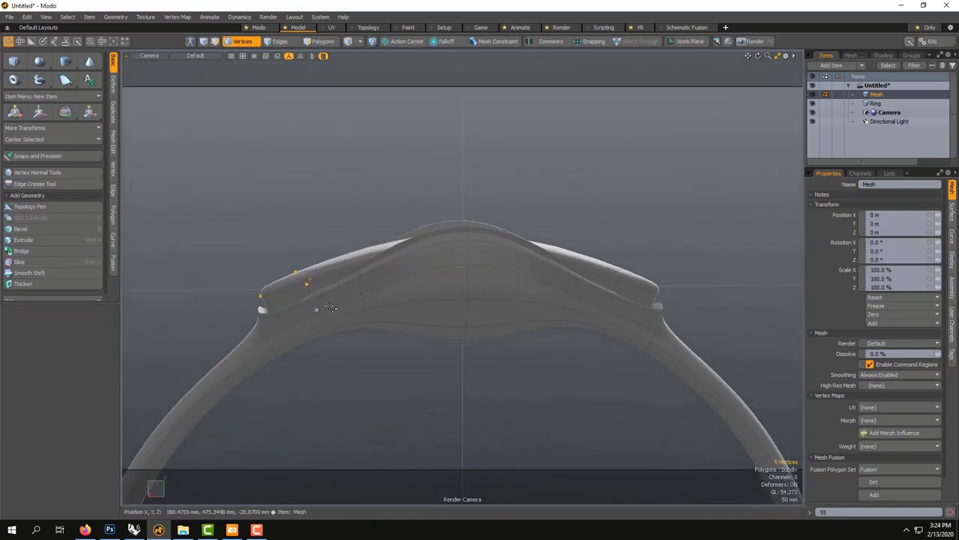
{"action": "left_click_drag", "start_coordinate": [590, 224], "coordinate": [693, 317], "text": "shift"}
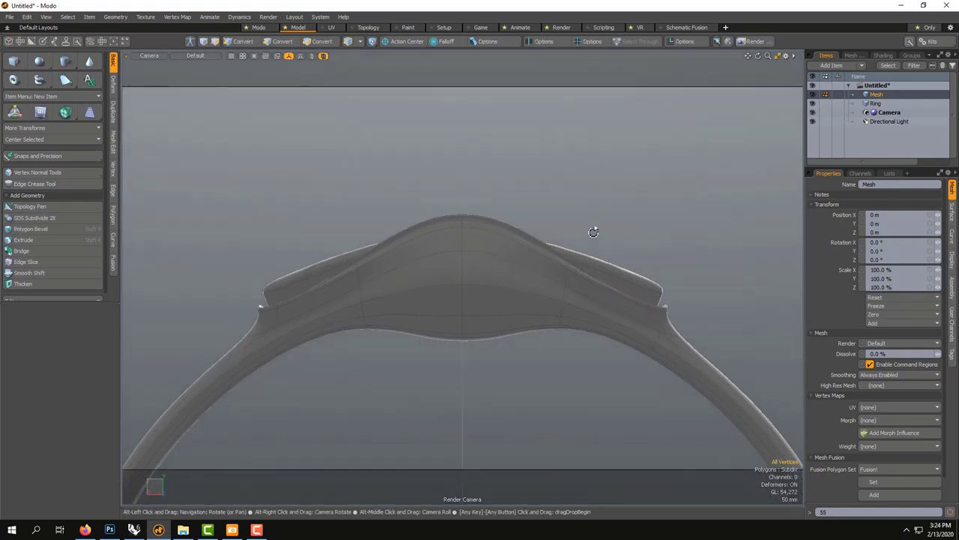
{"action": "left_click_drag", "start_coordinate": [593, 232], "coordinate": [658, 318]}
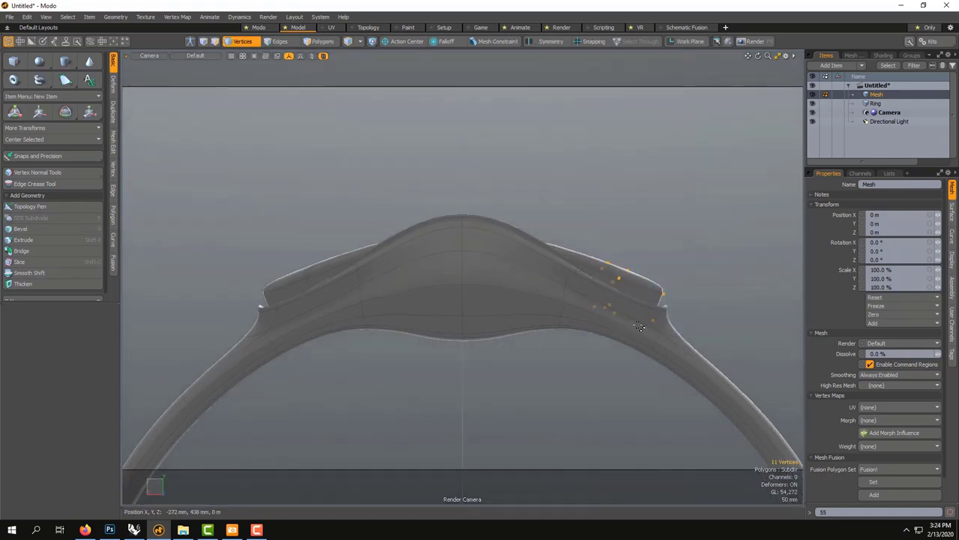
{"action": "left_click_drag", "start_coordinate": [210, 246], "coordinate": [330, 321], "text": "shift"}
{"action": "key", "text": "w"}
{"action": "left_click_drag", "start_coordinate": [461, 216], "coordinate": [461, 229]}
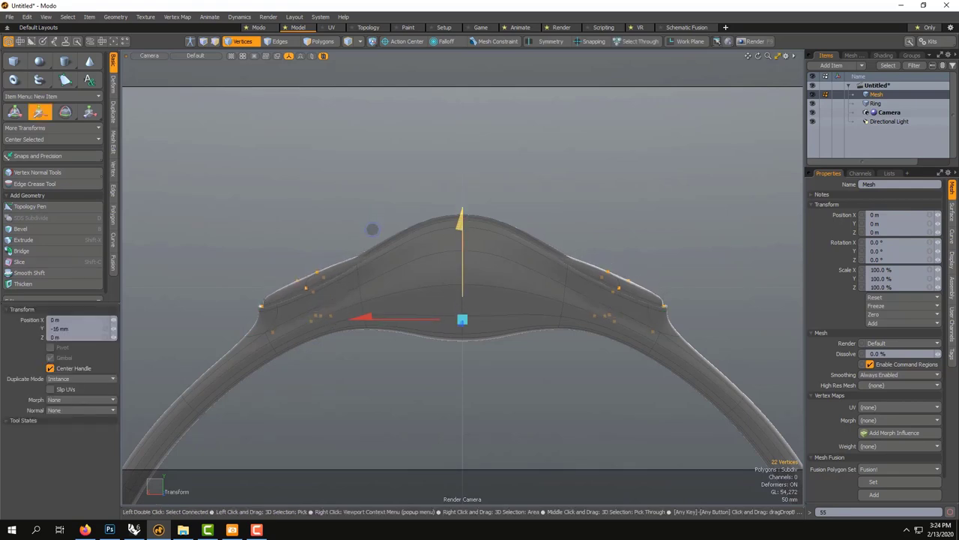
{"action": "key", "text": "space"}
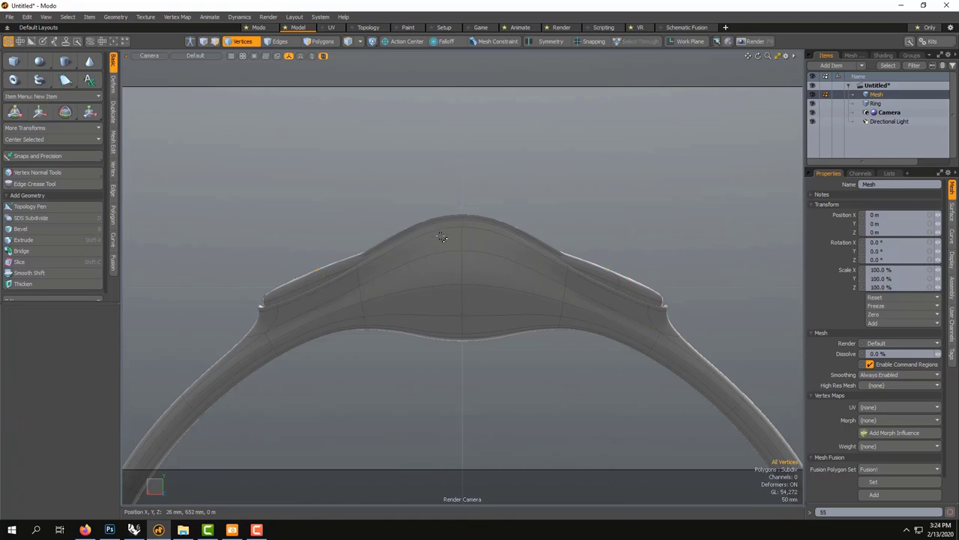
Step: Select the ten vertices across the stone's middle and raise them to form a higher crown above the groove
{"action": "key", "text": "super"}
{"action": "key", "text": "super"}
{"action": "left_click_drag", "start_coordinate": [458, 154], "coordinate": [463, 205], "text": "alt"}
{"action": "right_click_drag", "start_coordinate": [403, 188], "coordinate": [487, 346]}
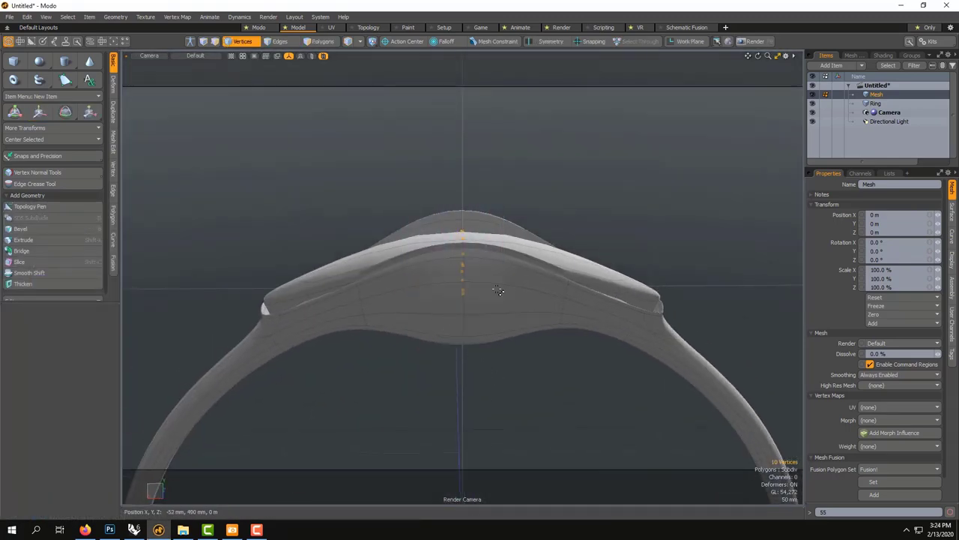
{"action": "key", "text": "w"}
{"action": "left_click_drag", "start_coordinate": [465, 197], "coordinate": [465, 155]}
{"action": "key", "text": "Escape"}
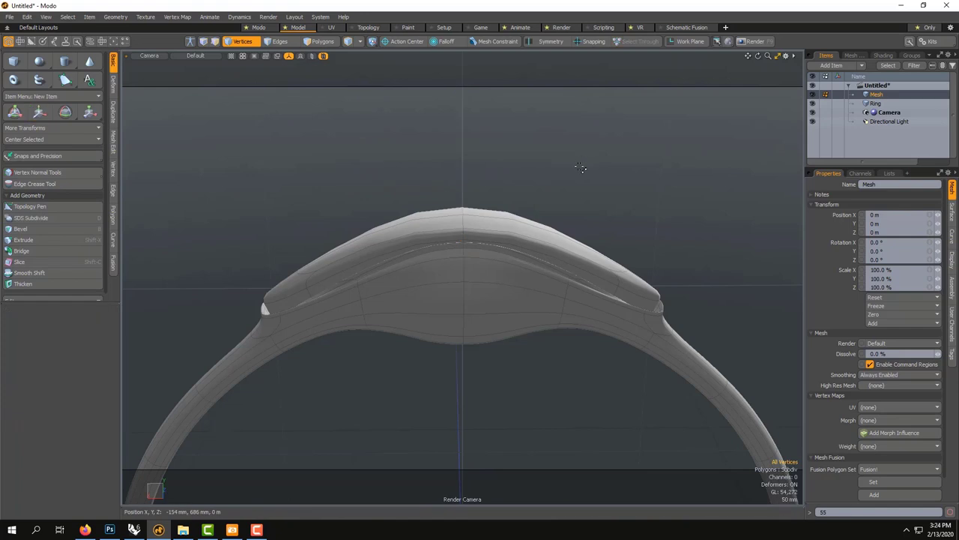
Step: Review the stone mesh's subdivision settings and inspect how the stone sits in the ring's groove from several angles
{"action": "left_click", "coordinate": [248, 45]}
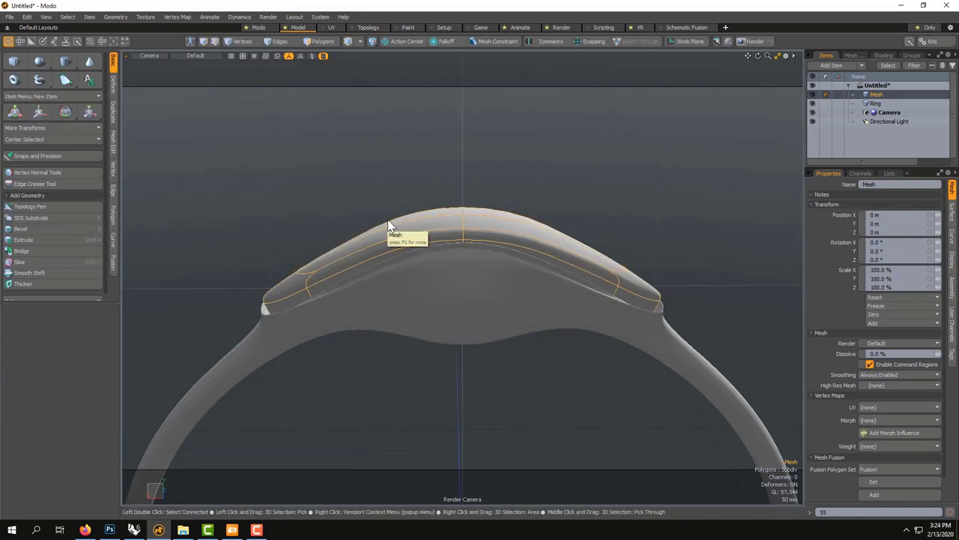
{"action": "left_click", "coordinate": [953, 235]}
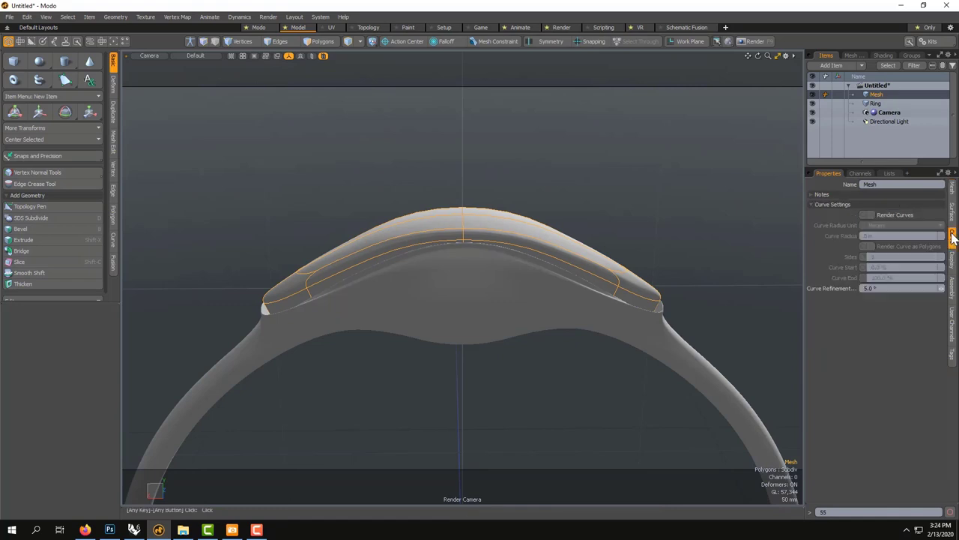
{"action": "left_click", "coordinate": [952, 214]}
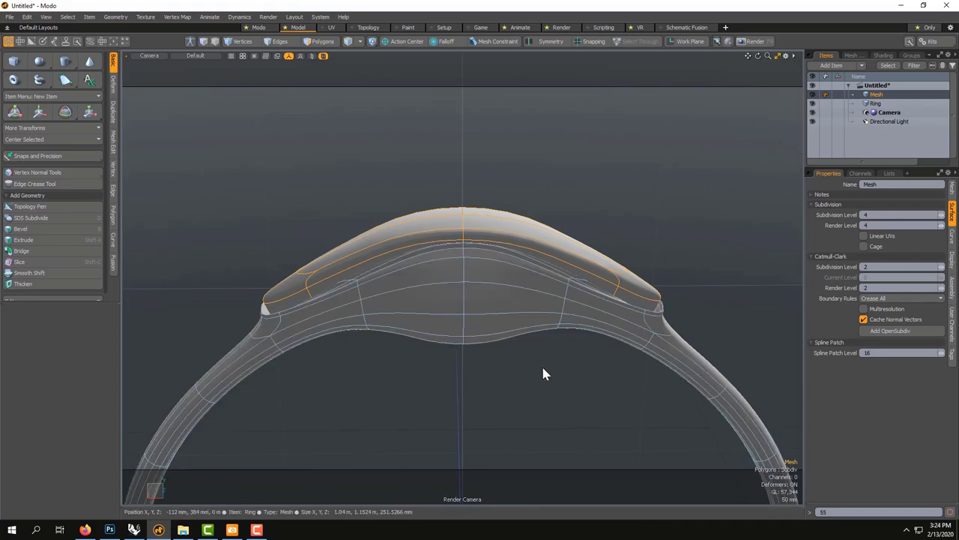
{"action": "left_click_drag", "start_coordinate": [542, 368], "coordinate": [715, 429], "text": "alt"}
{"action": "left_click_drag", "start_coordinate": [487, 398], "coordinate": [344, 434], "text": "alt"}
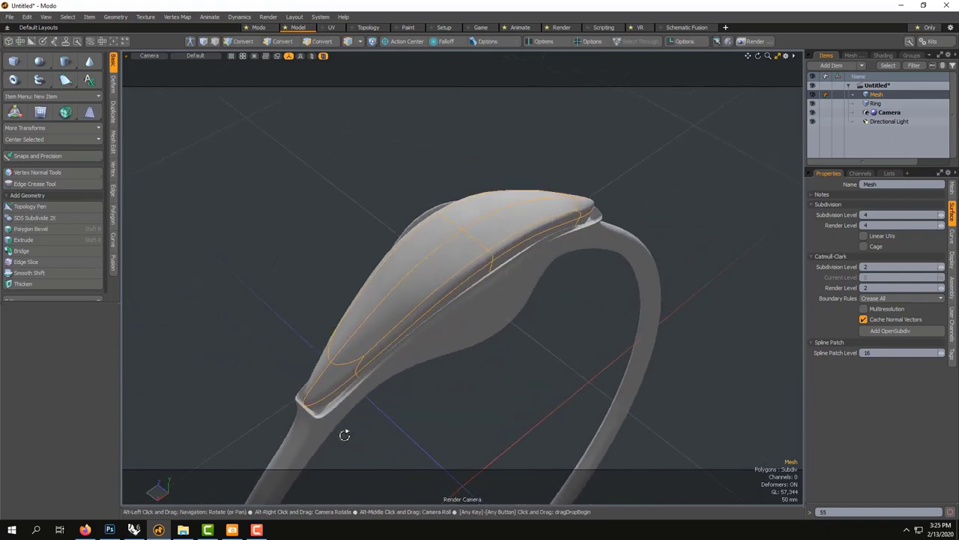
{"action": "left_click", "coordinate": [433, 338]}
{"action": "left_click_drag", "start_coordinate": [449, 398], "coordinate": [440, 336], "text": "alt"}
{"action": "left_click", "coordinate": [441, 365]}
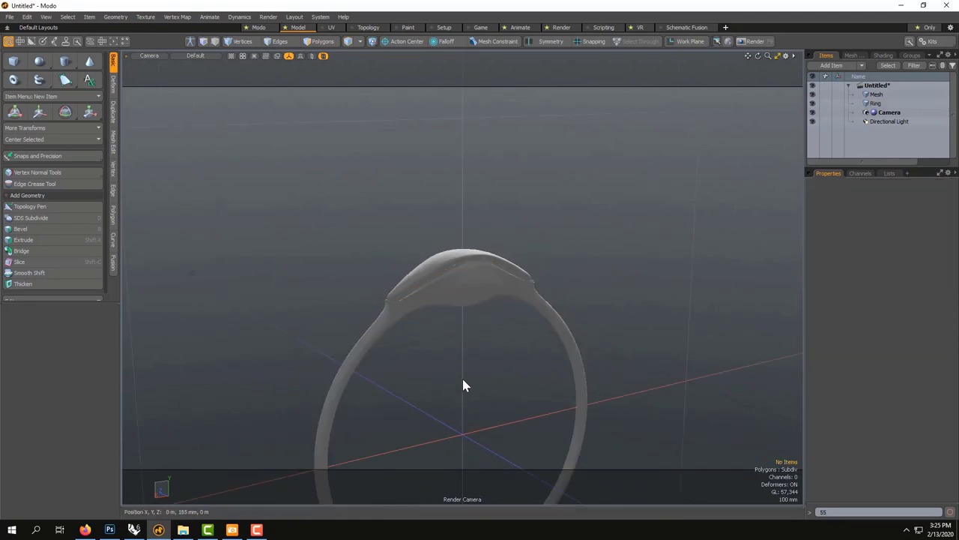
{"action": "left_click_drag", "start_coordinate": [464, 385], "coordinate": [469, 334], "text": "alt"}
Step: Select the Ring mesh and a continuous loop of faces running along one side of its band and head
{"action": "left_click", "coordinate": [492, 228]}
{"action": "left_click", "coordinate": [492, 228]}
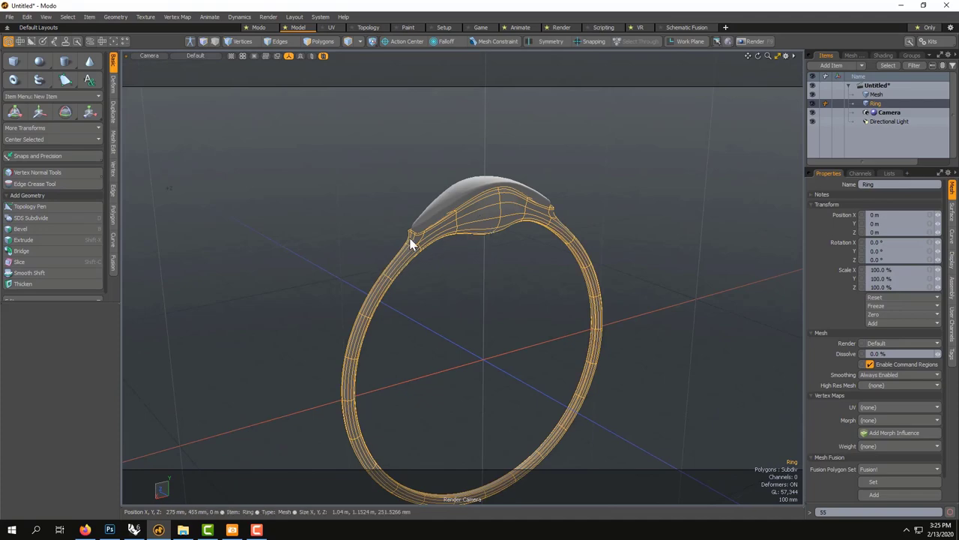
{"action": "scroll", "coordinate": [415, 236], "scroll_direction": "up", "scroll_amount": 3}
{"action": "left_click_drag", "start_coordinate": [405, 235], "coordinate": [470, 162], "text": "alt"}
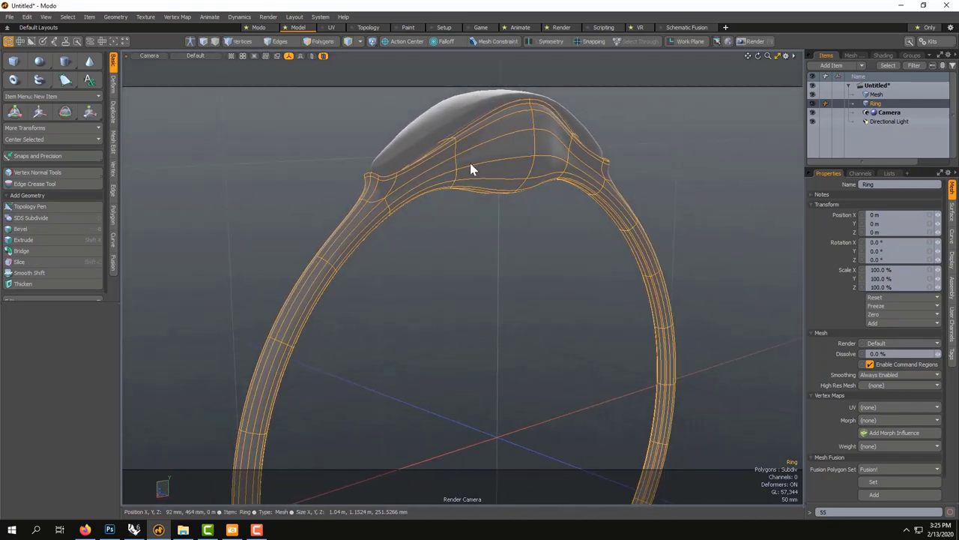
{"action": "left_click", "coordinate": [322, 41]}
{"action": "left_click", "coordinate": [337, 254]}
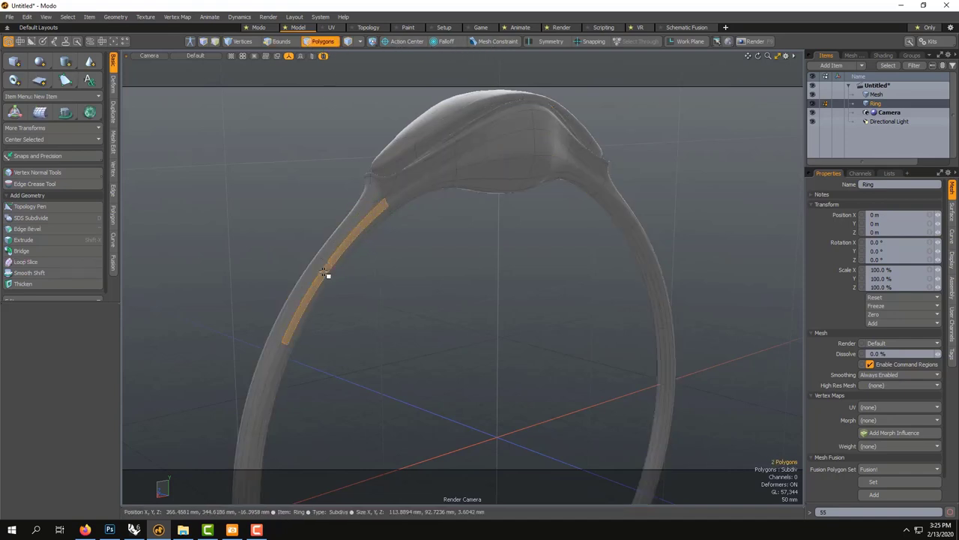
{"action": "left_click", "coordinate": [327, 275], "text": "shift"}
{"action": "key", "text": "l"}
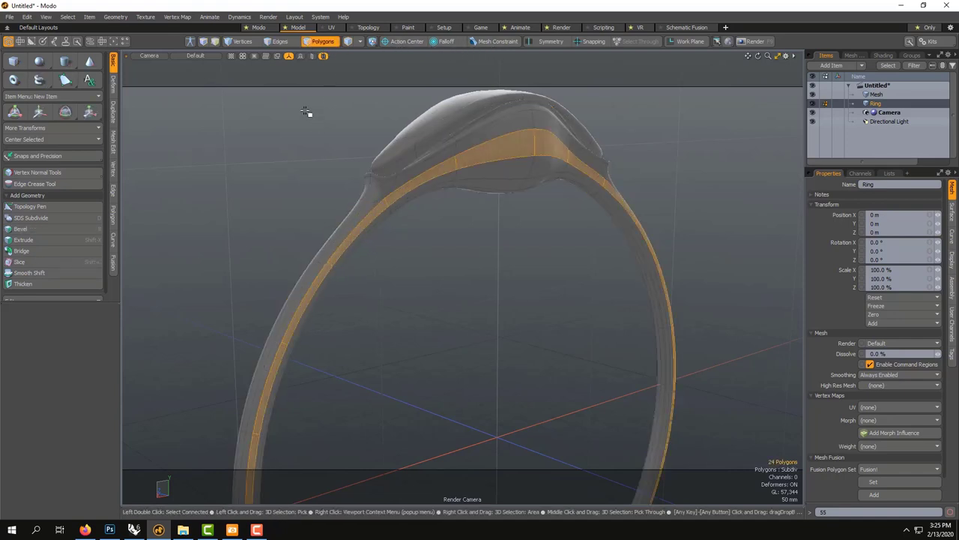
Step: Add the neighbouring lower side loop and the two matching loops on the ring's opposite side to the face selection
{"action": "left_click", "coordinate": [513, 165], "text": "shift"}
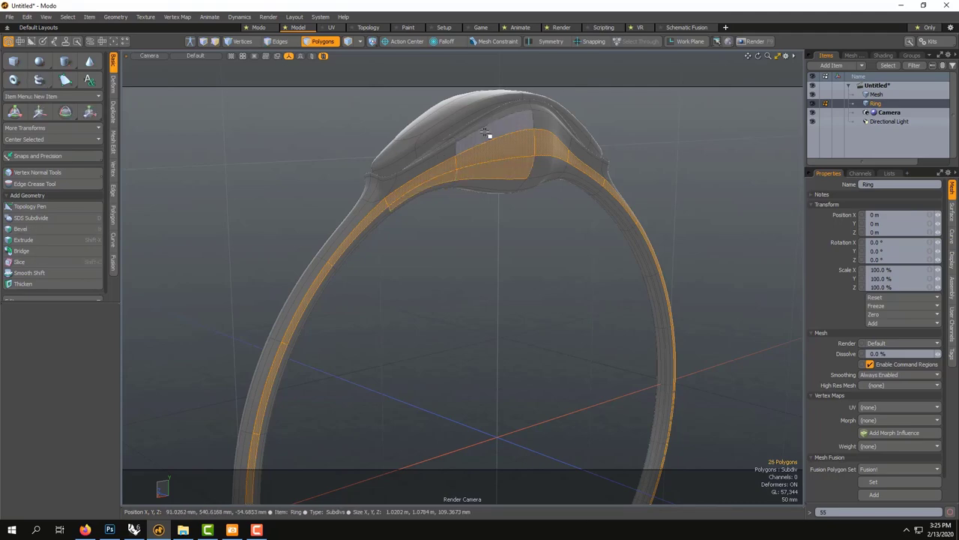
{"action": "key", "text": "l"}
{"action": "left_click_drag", "start_coordinate": [428, 193], "coordinate": [582, 194], "text": "alt"}
{"action": "left_click", "coordinate": [421, 156], "text": "shift"}
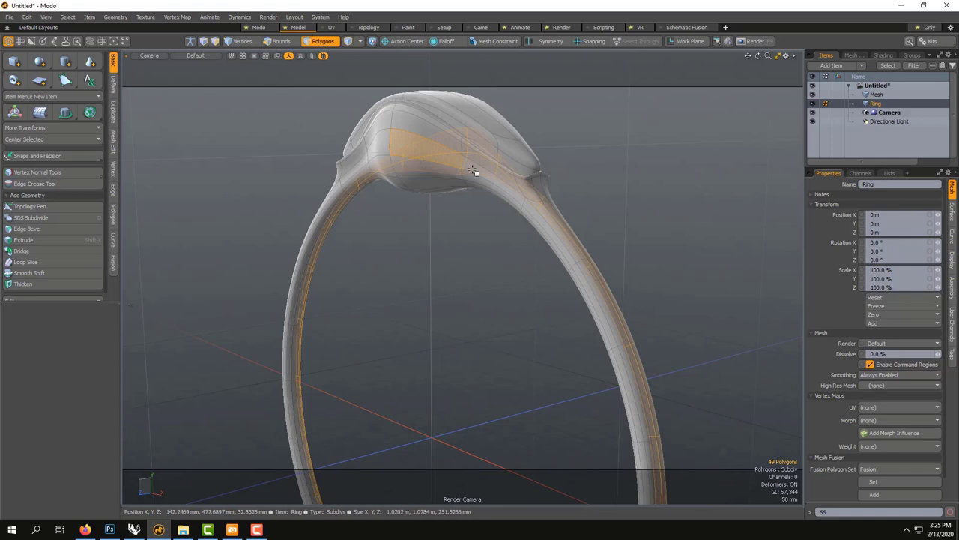
{"action": "key", "text": "l"}
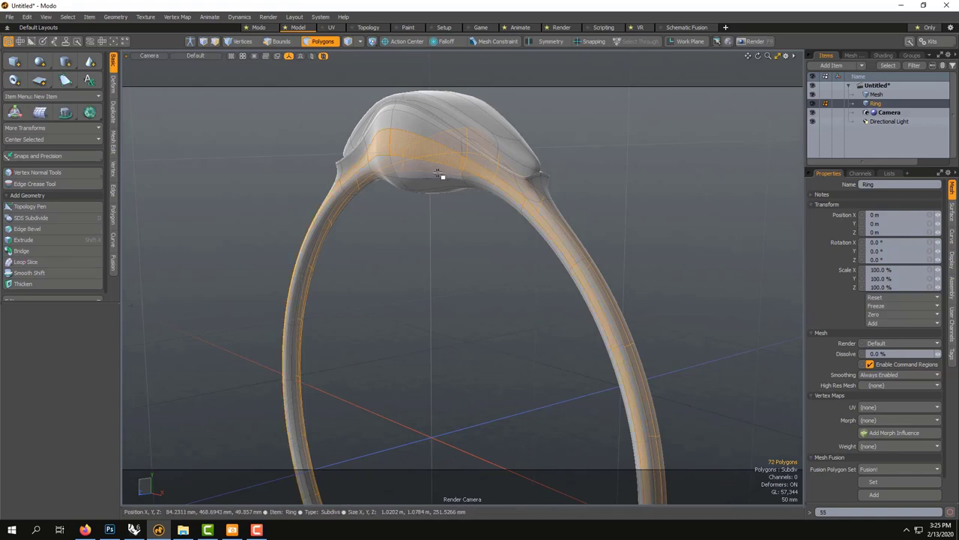
{"action": "left_click", "coordinate": [486, 179], "text": "shift"}
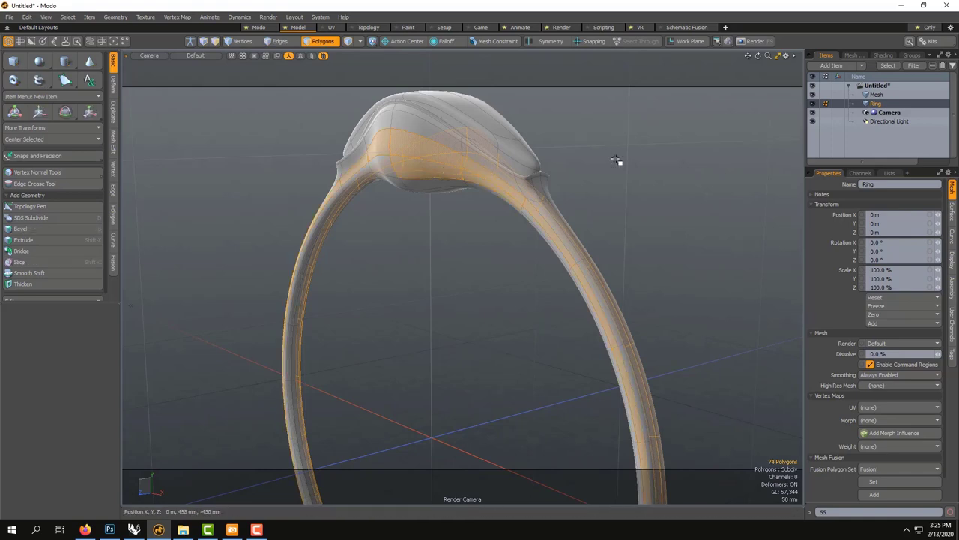
{"action": "key", "text": "l"}
Step: Remove the faces around the ring's head from the selection, keeping only the side faces along the slender band
{"action": "left_click_drag", "start_coordinate": [527, 172], "coordinate": [462, 189], "text": "alt"}
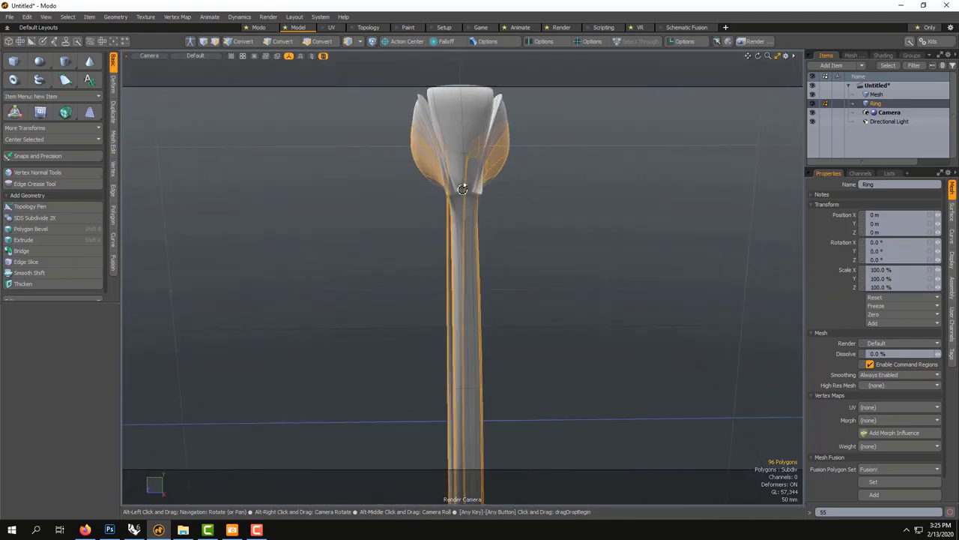
{"action": "scroll", "coordinate": [469, 210], "scroll_direction": "down", "scroll_amount": 6}
{"action": "left_click_drag", "start_coordinate": [475, 266], "coordinate": [330, 252], "text": "alt+shift"}
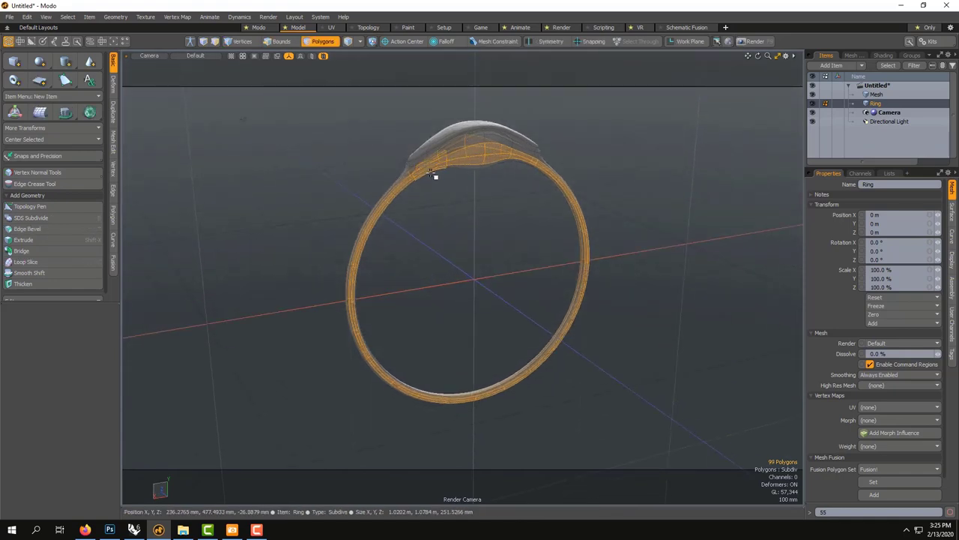
{"action": "left_click_drag", "start_coordinate": [433, 167], "coordinate": [428, 133], "text": "alt"}
{"action": "right_click_drag", "start_coordinate": [408, 132], "coordinate": [552, 193], "text": "ctrl"}
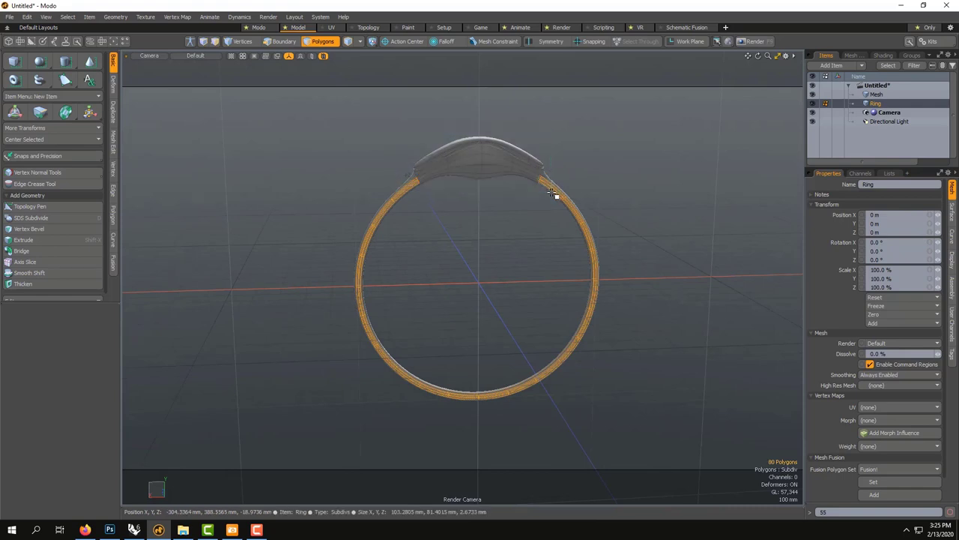
{"action": "left_click_drag", "start_coordinate": [469, 260], "coordinate": [766, 244], "text": "alt"}
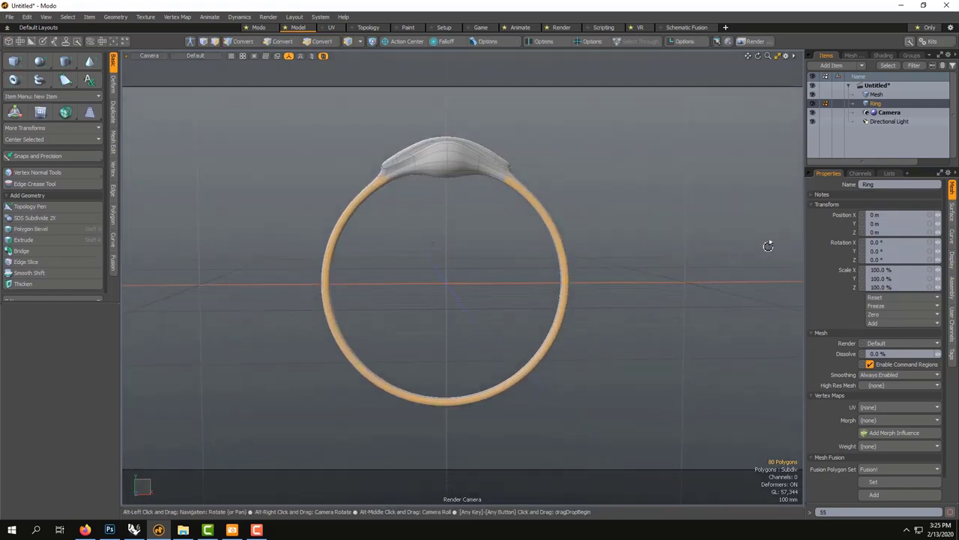
{"action": "right_click_drag", "start_coordinate": [420, 184], "coordinate": [363, 142], "text": "ctrl"}
{"action": "left_click_drag", "start_coordinate": [368, 149], "coordinate": [208, 193], "text": "ctrl+alt"}
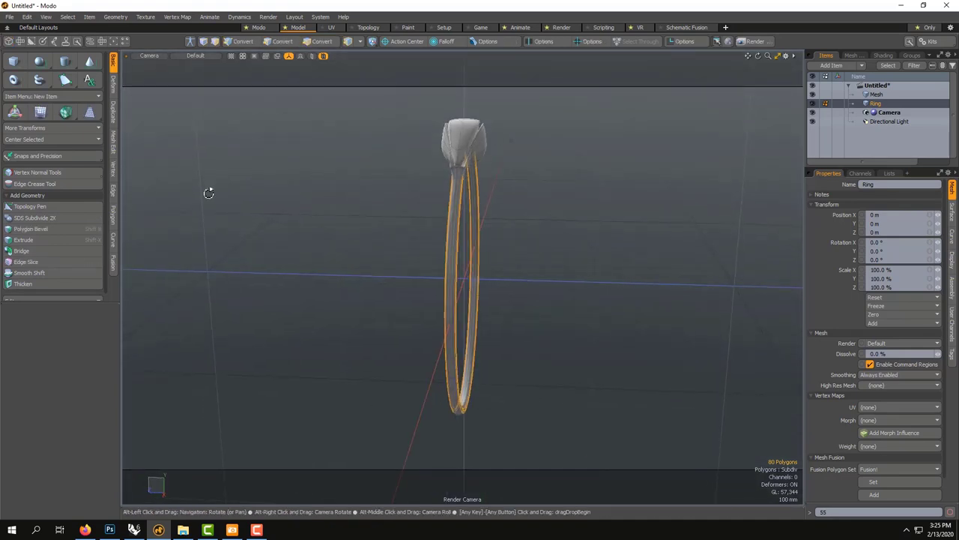
Step: Bevel the side faces of the band outward with a 20 mm shift and a small inset to widen the shank
{"action": "key", "text": "b"}
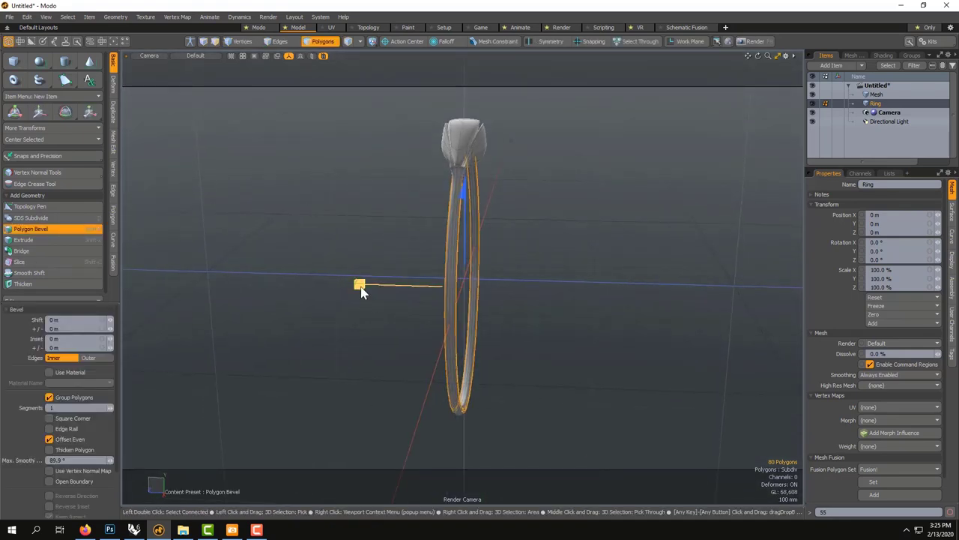
{"action": "mouse_move", "coordinate": [466, 211]}
{"action": "left_mouse_down"}
{"action": "mouse_move", "coordinate": [498, 197]}
{"action": "mouse_move", "coordinate": [469, 209]}
{"action": "mouse_move", "coordinate": [479, 204]}
{"action": "left_mouse_up"}
{"action": "left_click_drag", "start_coordinate": [450, 244], "coordinate": [407, 212], "text": "alt"}
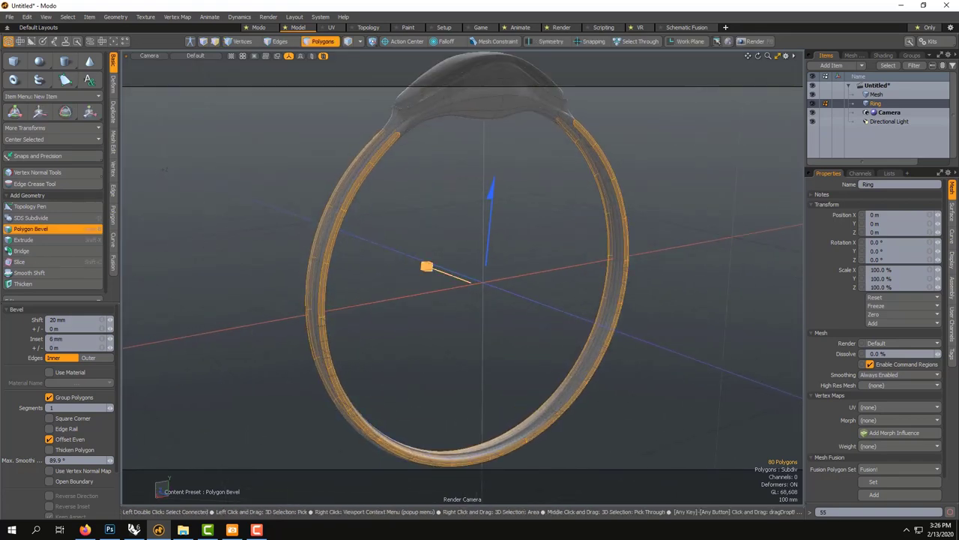
{"action": "left_click_drag", "start_coordinate": [427, 266], "coordinate": [497, 250]}
{"action": "key", "text": "q"}
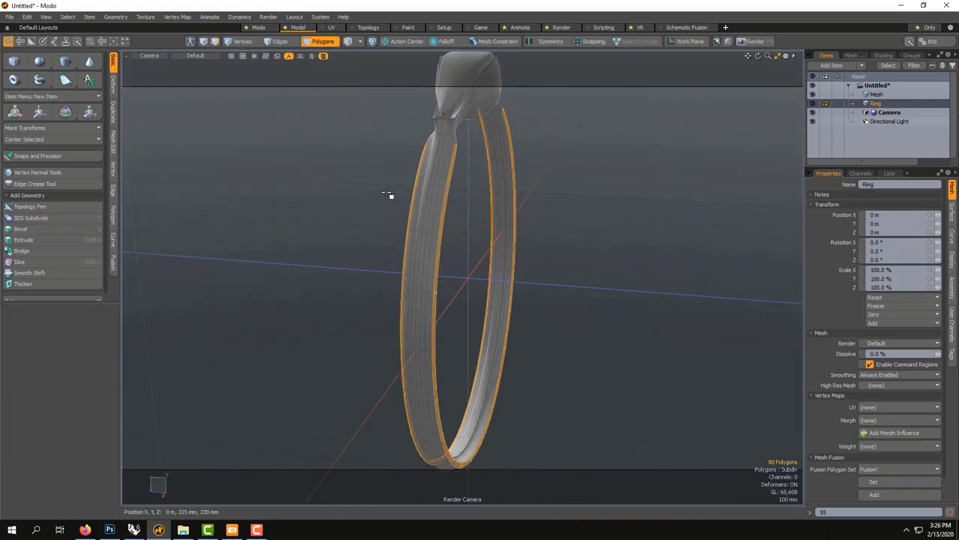
Step: Replace the face selection with the two adjacent loops running along the middle of the band's outer surface
{"action": "left_click", "coordinate": [390, 196]}
{"action": "scroll", "coordinate": [478, 210], "scroll_direction": "down", "scroll_amount": 2}
{"action": "left_click_drag", "start_coordinate": [480, 212], "coordinate": [467, 218], "text": "alt+shift"}
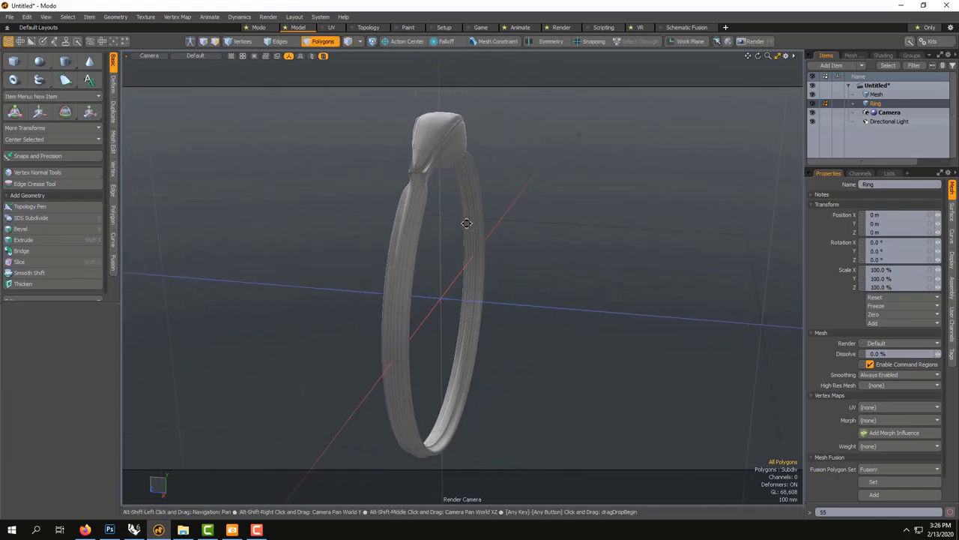
{"action": "left_click", "coordinate": [407, 231], "text": "shift"}
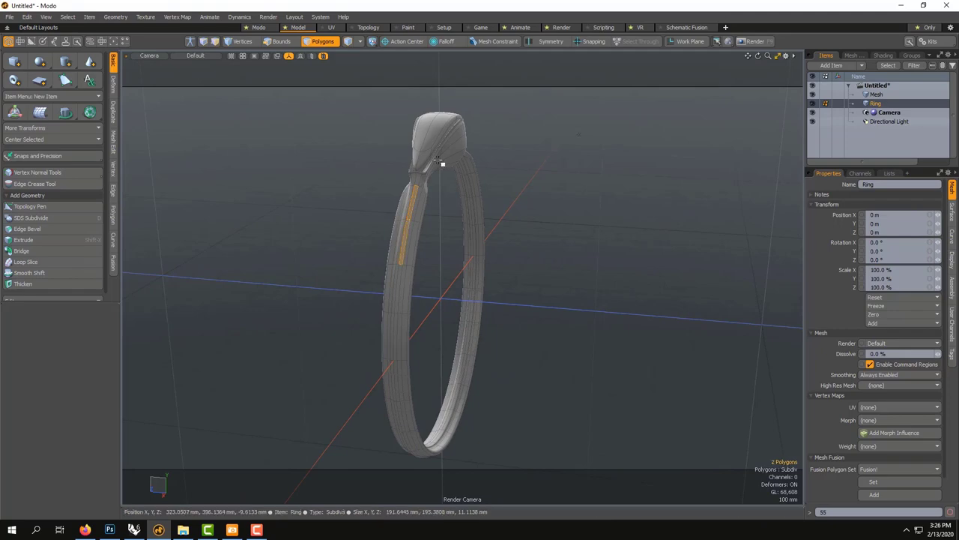
{"action": "key", "text": "l"}
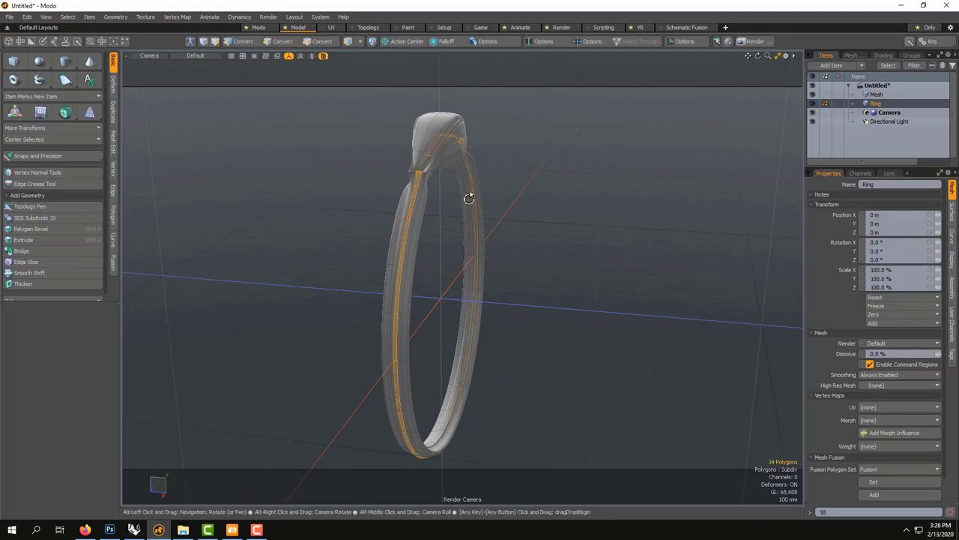
{"action": "mouse_move", "coordinate": [469, 197]}
{"action": "left_mouse_down", "text": "alt"}
{"action": "mouse_move", "coordinate": [396, 137]}
{"action": "mouse_move", "coordinate": [418, 178]}
{"action": "mouse_move", "coordinate": [467, 199]}
{"action": "left_mouse_up", "text": "alt"}
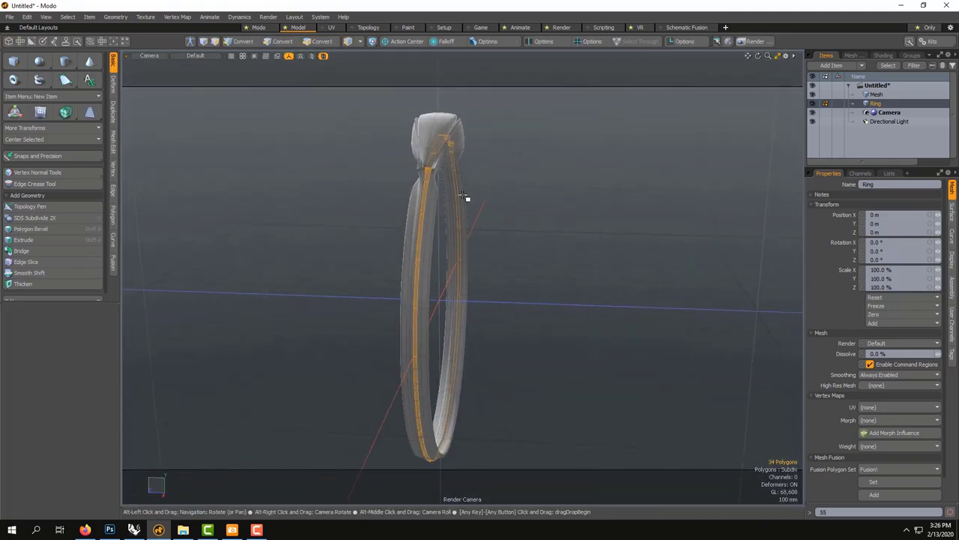
{"action": "left_click", "coordinate": [420, 217], "text": "shift"}
{"action": "left_click", "coordinate": [419, 198], "text": "shift"}
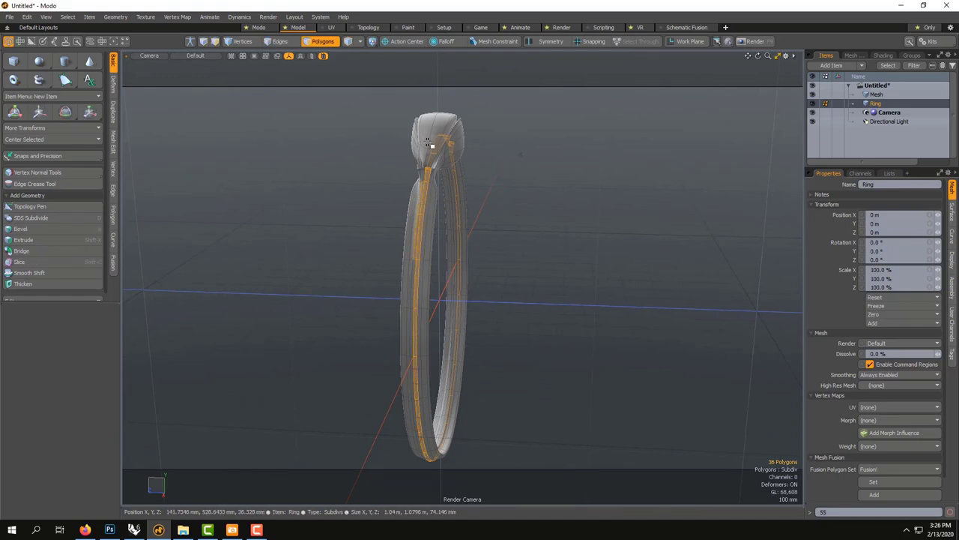
{"action": "key", "text": "l"}
{"action": "left_click_drag", "start_coordinate": [430, 144], "coordinate": [443, 109], "text": "alt"}
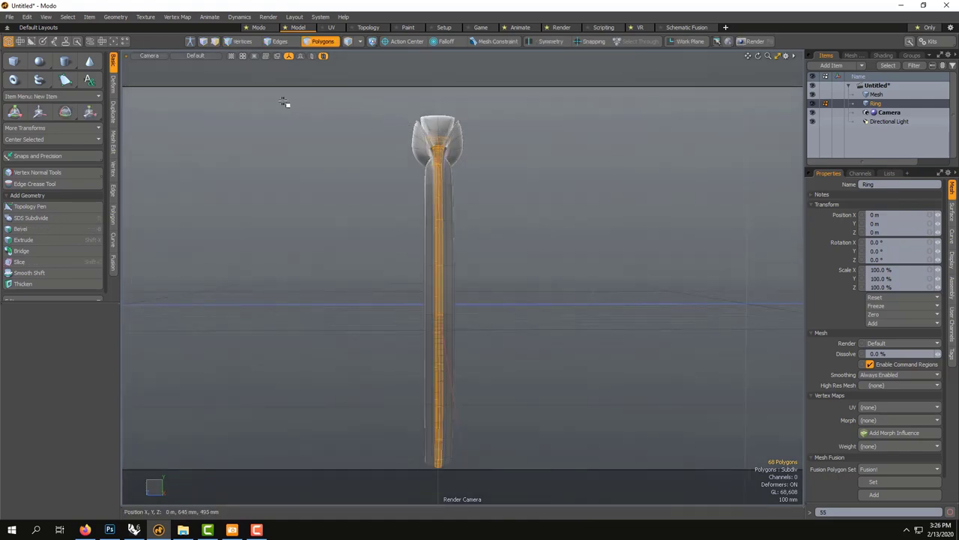
{"action": "left_click_drag", "start_coordinate": [443, 157], "coordinate": [503, 169]}
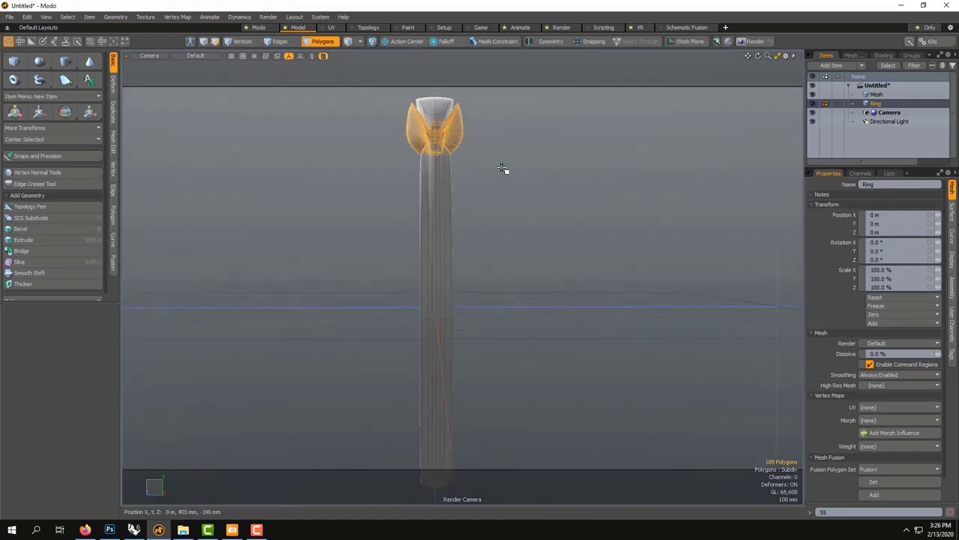
{"action": "scroll", "coordinate": [502, 168], "scroll_direction": "down", "scroll_amount": 1}
{"action": "key", "text": "ctrl+z"}
{"action": "key", "text": "ctrl+z"}
{"action": "key", "text": "ctrl+z"}
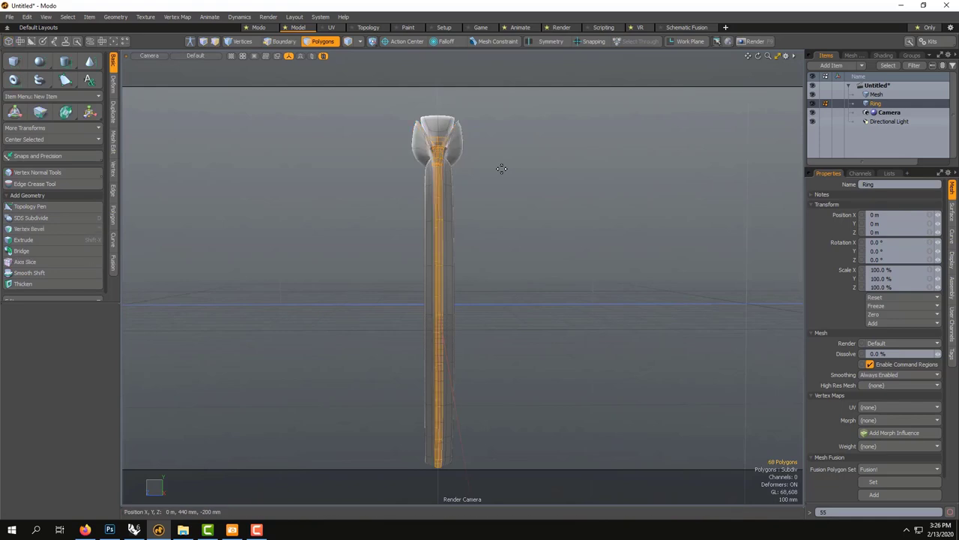
Step: Remove the groove and head faces from the selection, keeping only the outer middle faces along the band
{"action": "left_click_drag", "start_coordinate": [412, 149], "coordinate": [340, 194], "text": "ctrl"}
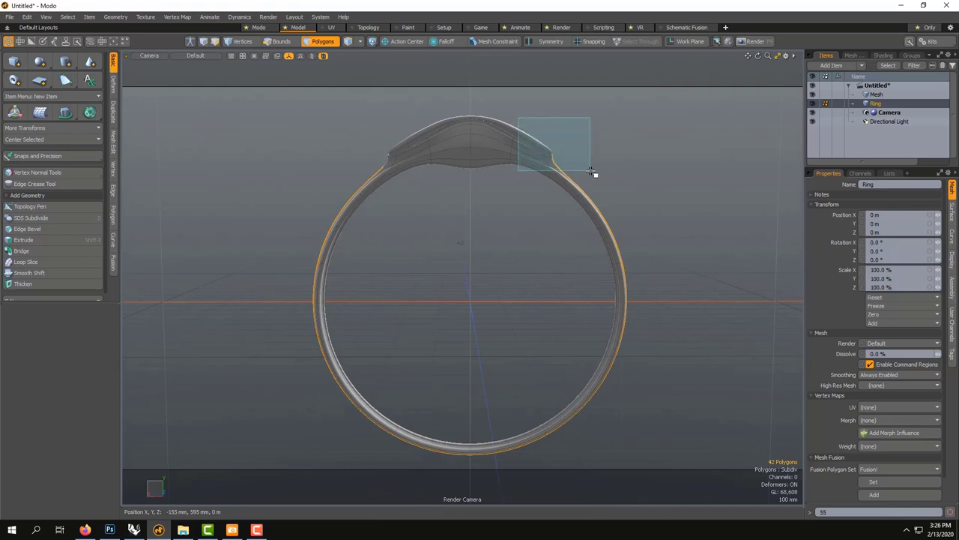
{"action": "right_click_drag", "start_coordinate": [592, 173], "coordinate": [592, 173], "text": "shift"}
{"action": "right_click_drag", "start_coordinate": [504, 123], "coordinate": [577, 176], "text": "ctrl"}
Step: Start a polygon bevel on the selected outer middle faces of the band
{"action": "left_click_drag", "start_coordinate": [563, 201], "coordinate": [488, 202], "text": "alt"}
{"action": "left_click_drag", "start_coordinate": [623, 227], "coordinate": [618, 226], "text": "alt"}
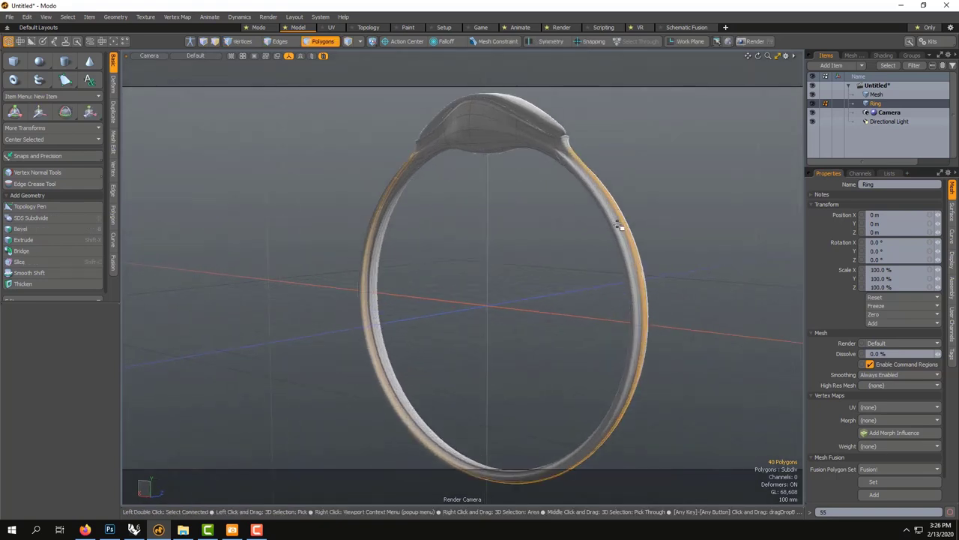
{"action": "key", "text": "b"}
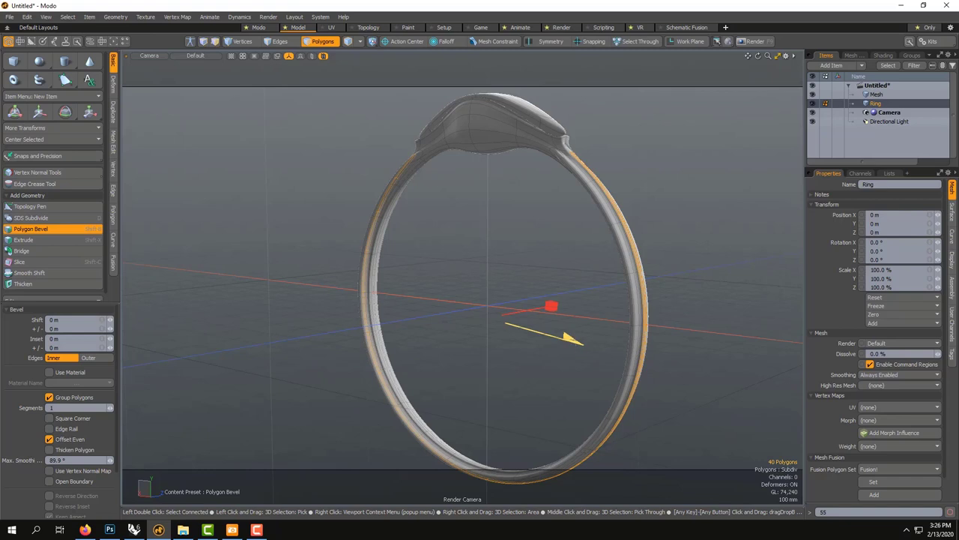
Step: Bevel the selected polygon strip around the ring band with a shift of -10 mm, leave the tool and clear the selection
{"action": "left_click_drag", "start_coordinate": [569, 339], "coordinate": [580, 343]}
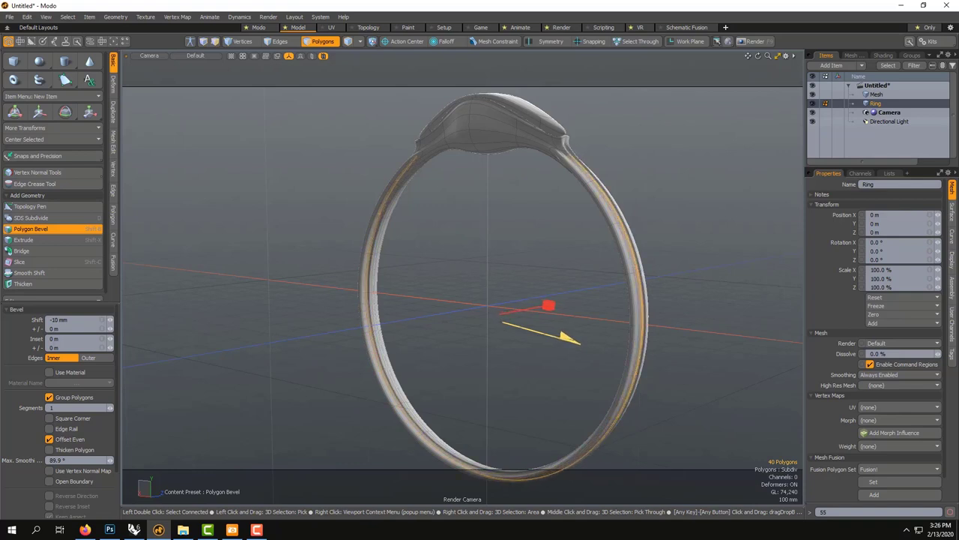
{"action": "left_click", "coordinate": [563, 274], "text": "shift"}
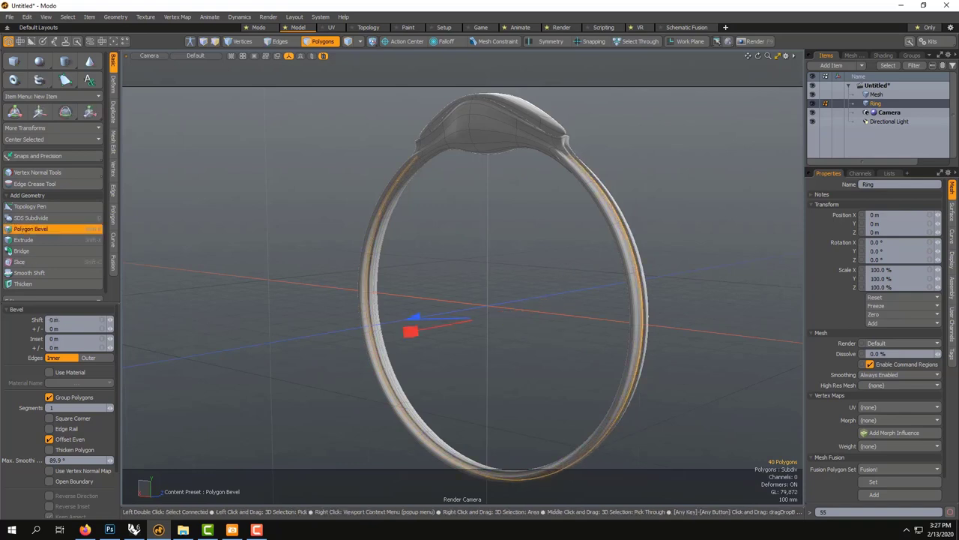
{"action": "key", "text": "Escape"}
{"action": "key", "text": "Escape"}
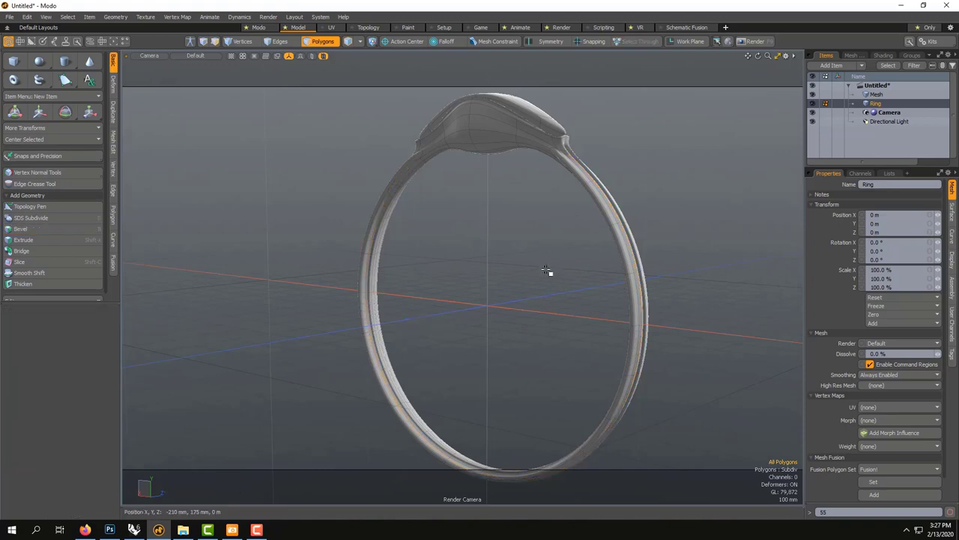
{"action": "left_click_drag", "start_coordinate": [543, 303], "coordinate": [544, 203], "text": "alt"}
{"action": "scroll", "coordinate": [546, 201], "scroll_direction": "up", "scroll_amount": 5}
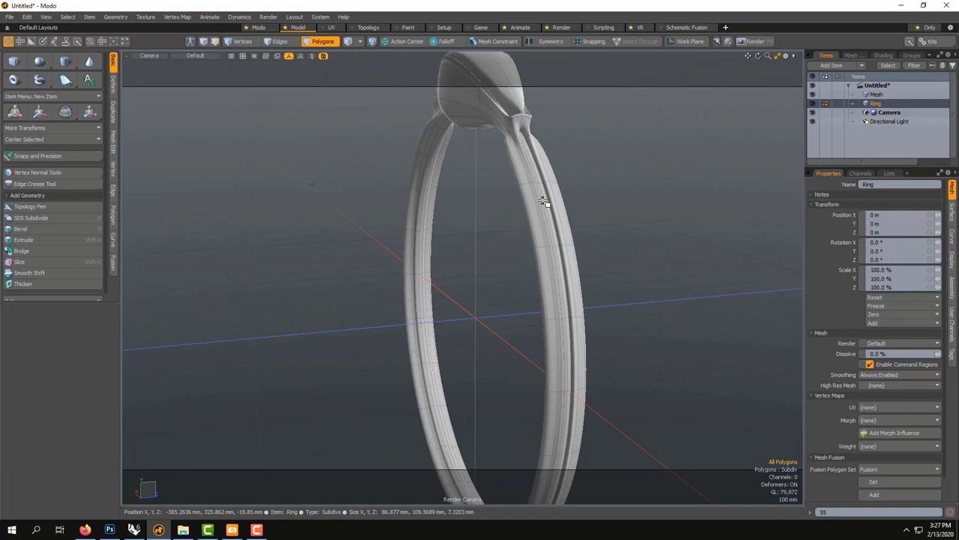
{"action": "left_click", "coordinate": [537, 150]}
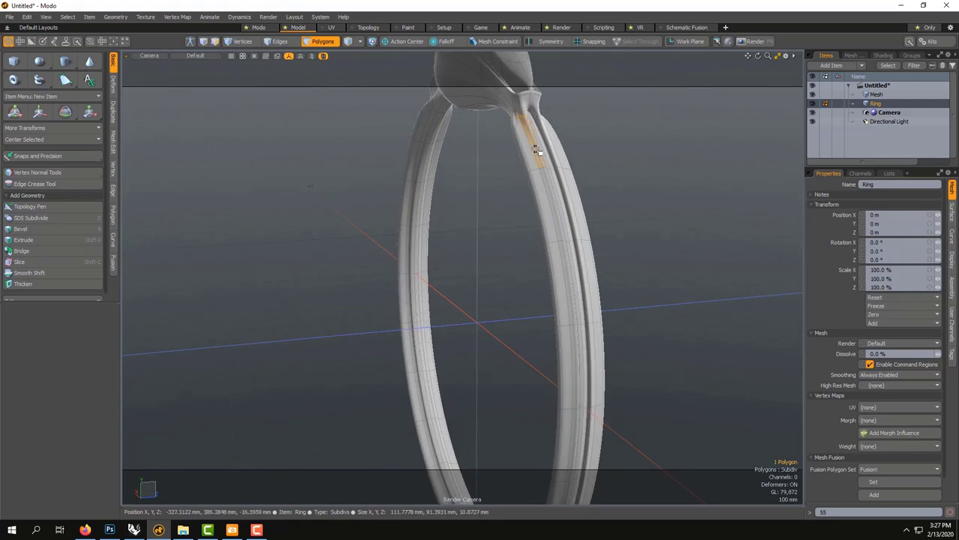
{"action": "left_click", "coordinate": [523, 107], "text": "shift"}
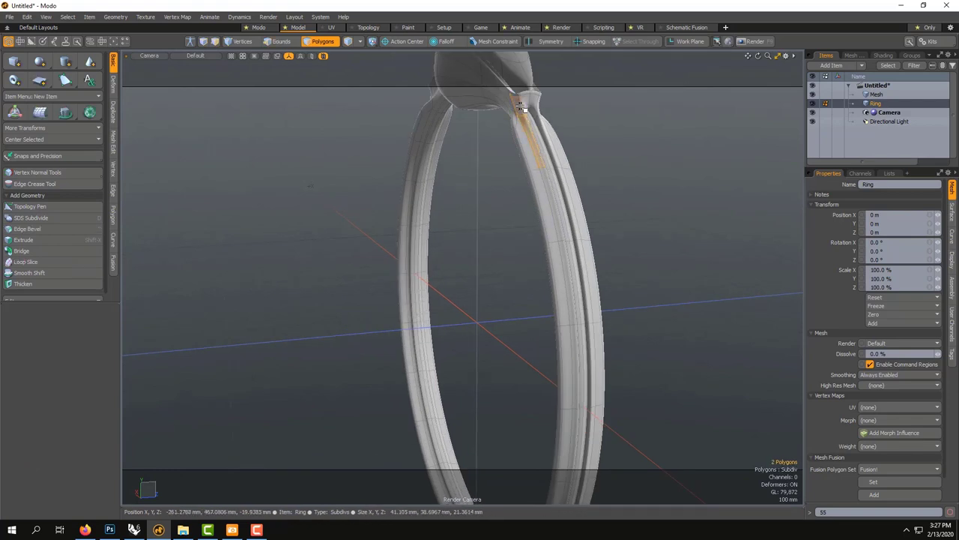
{"action": "left_click", "coordinate": [595, 138]}
Step: Select both the Mesh and Ring items and merge them into a single mesh
{"action": "left_click_drag", "start_coordinate": [600, 203], "coordinate": [434, 185], "text": "alt"}
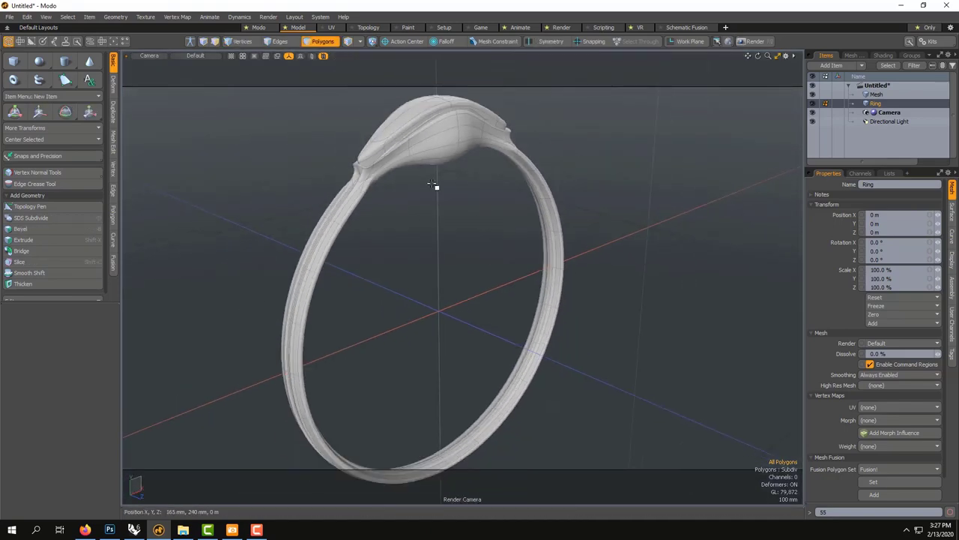
{"action": "left_click", "coordinate": [322, 42]}
{"action": "left_click_drag", "start_coordinate": [402, 152], "coordinate": [428, 187], "text": "alt"}
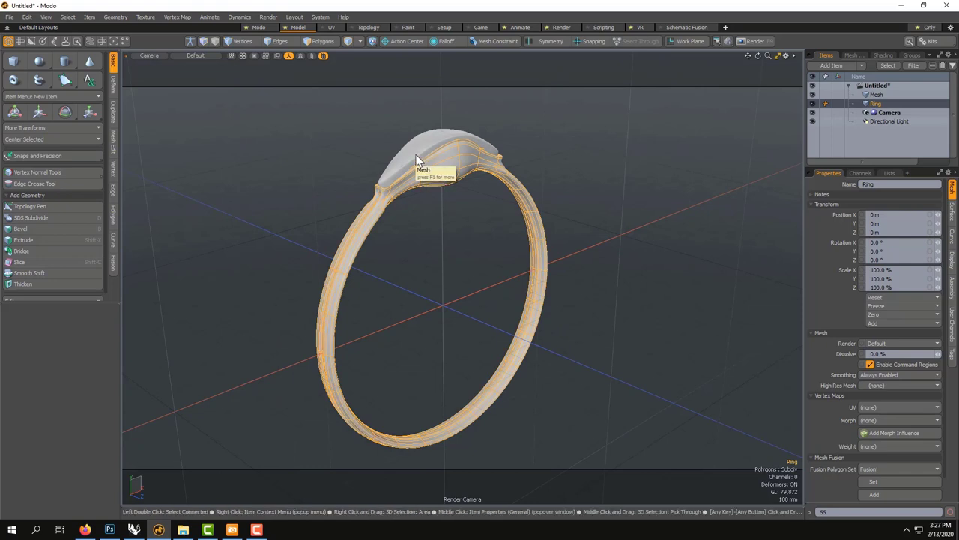
{"action": "key", "text": "ctrl"}
{"action": "left_click", "coordinate": [414, 148], "text": "shift"}
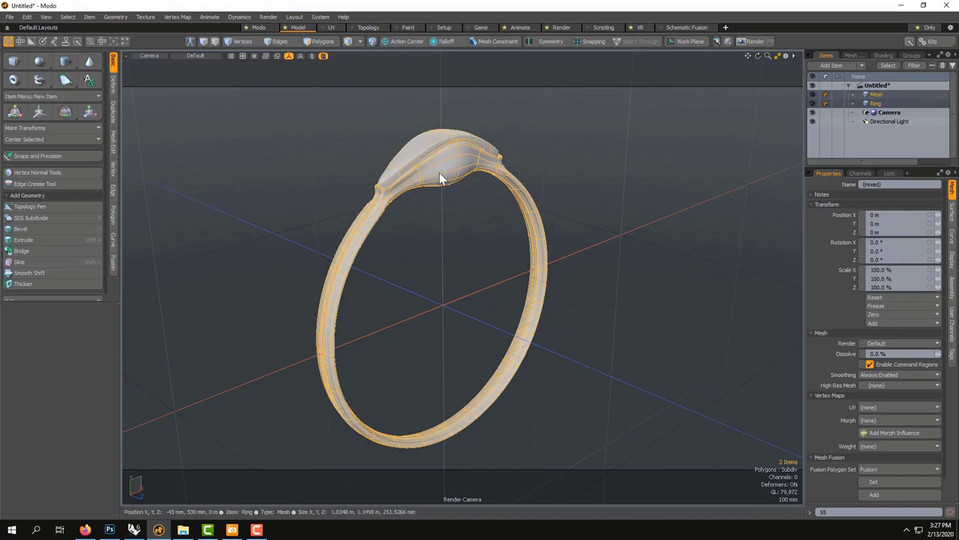
{"action": "right_click", "coordinate": [882, 98]}
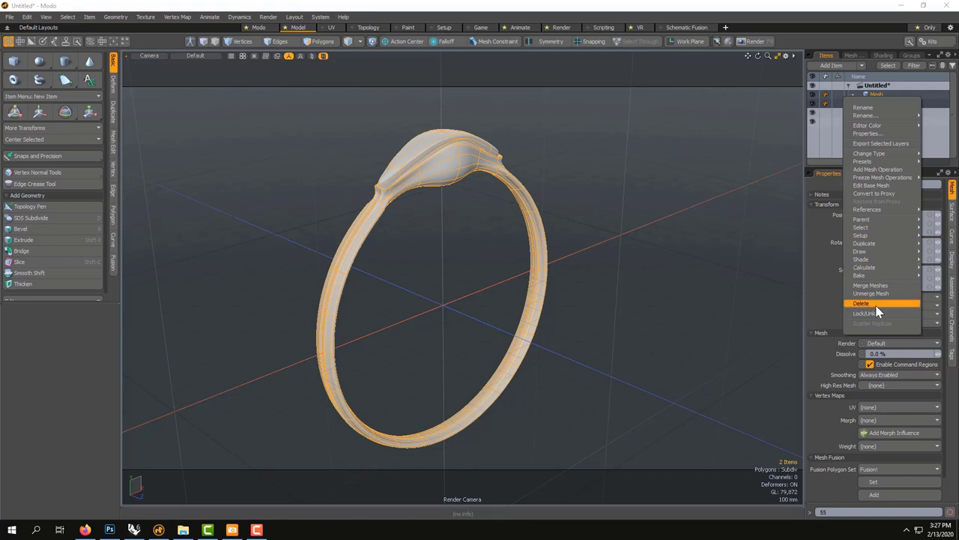
{"action": "left_click", "coordinate": [870, 286]}
{"action": "left_click", "coordinate": [716, 343]}
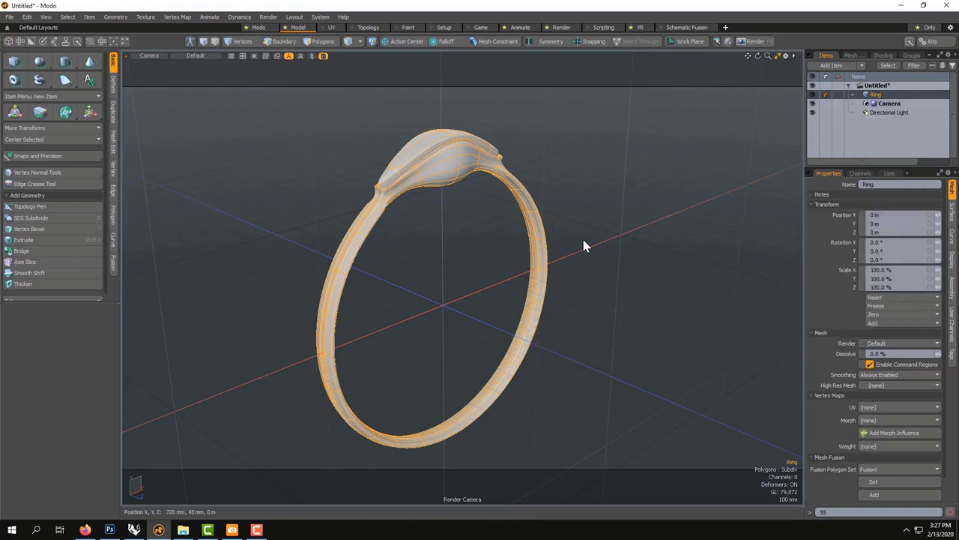
Step: Duplicate the merged ring and rotate the copy slightly about the Z axis
{"action": "key", "text": "ctrl+d"}
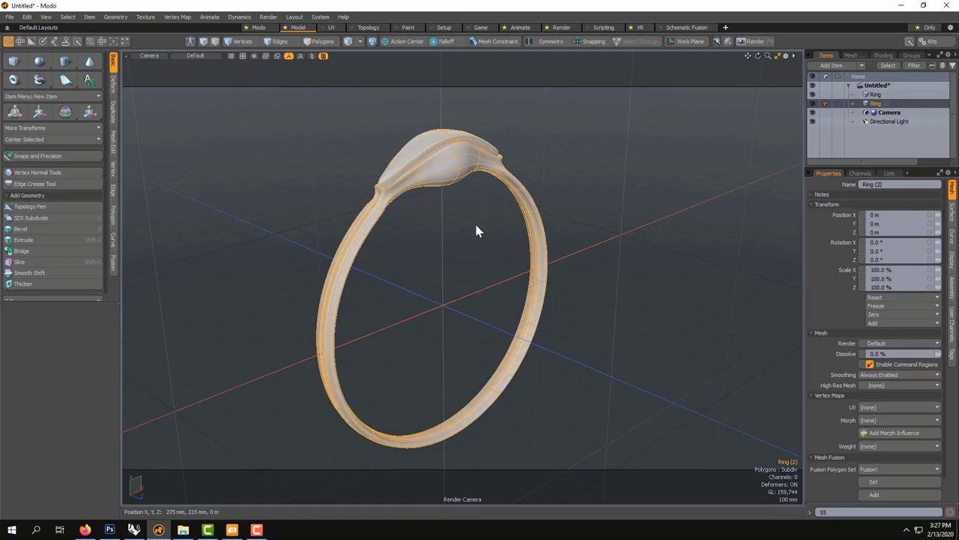
{"action": "key", "text": "e"}
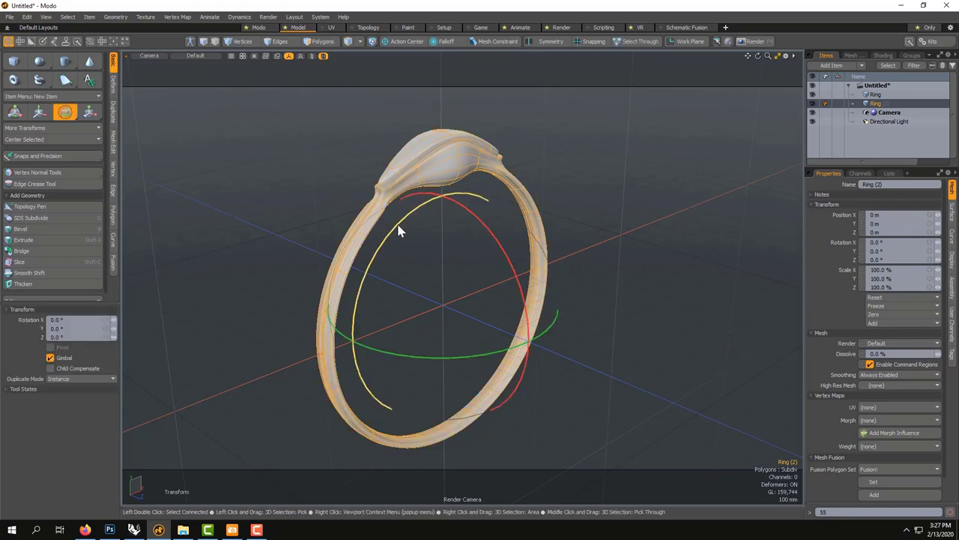
{"action": "left_click_drag", "start_coordinate": [399, 231], "coordinate": [420, 213]}
{"action": "key", "text": "q"}
Step: Rotate the original ring to 54° about Z and move it to -80 mm along Z
{"action": "left_click", "coordinate": [430, 187]}
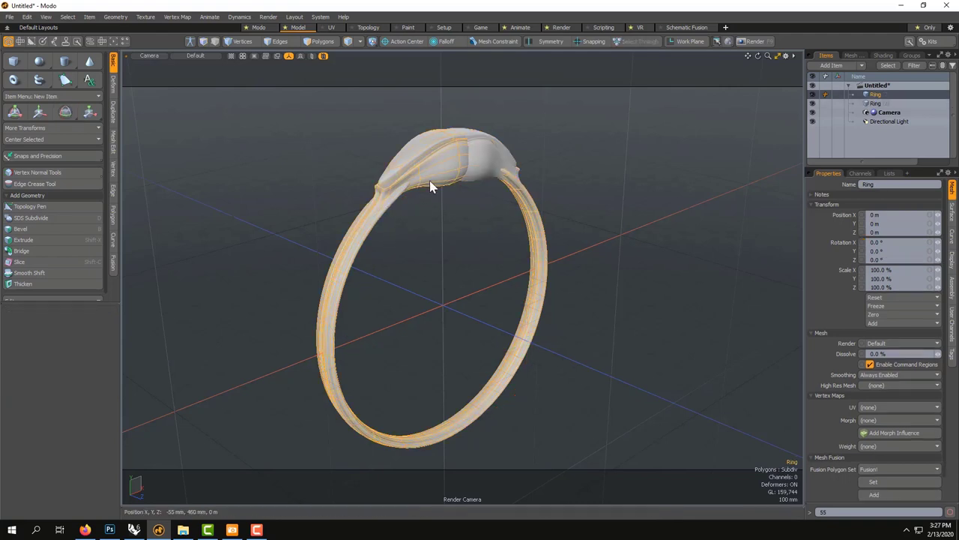
{"action": "key", "text": "e"}
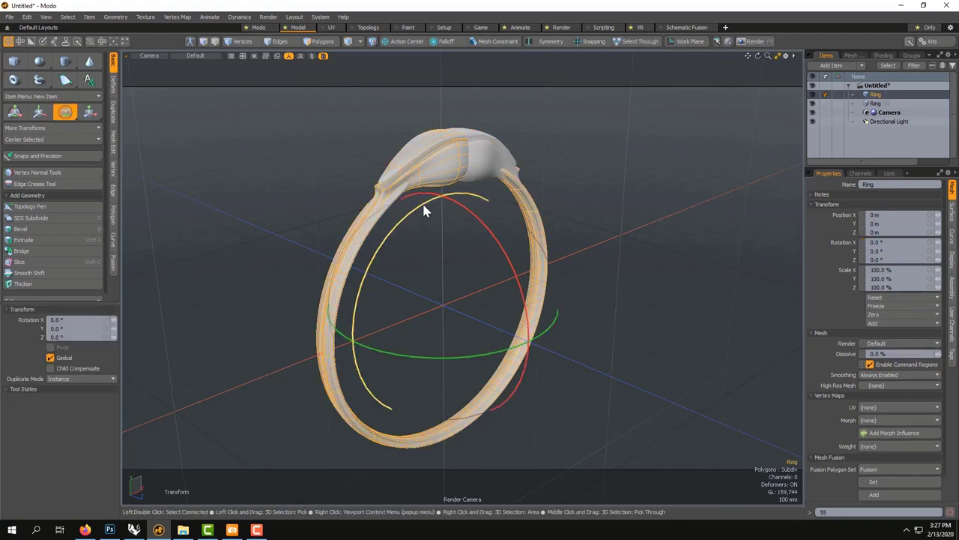
{"action": "left_click_drag", "start_coordinate": [424, 208], "coordinate": [349, 292]}
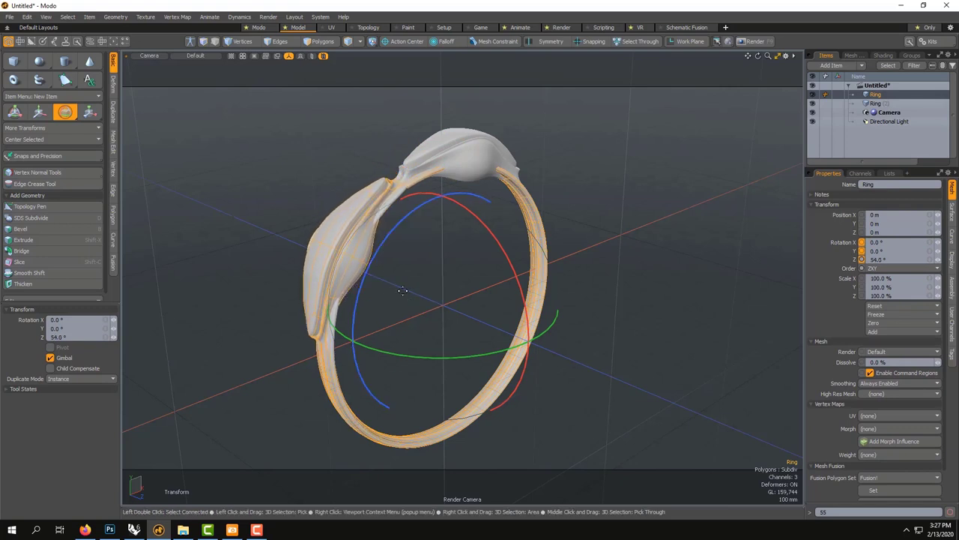
{"action": "key", "text": "w"}
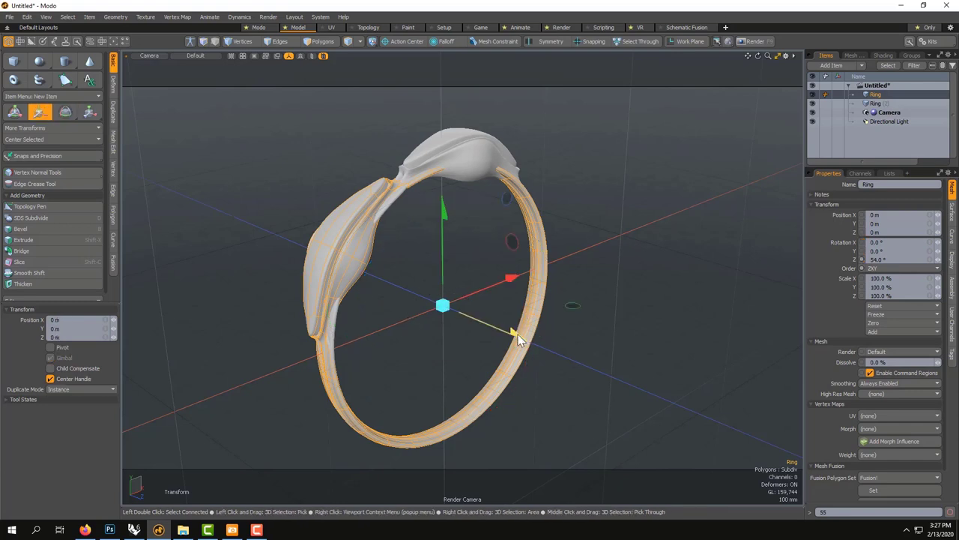
{"action": "left_click_drag", "start_coordinate": [518, 334], "coordinate": [502, 328]}
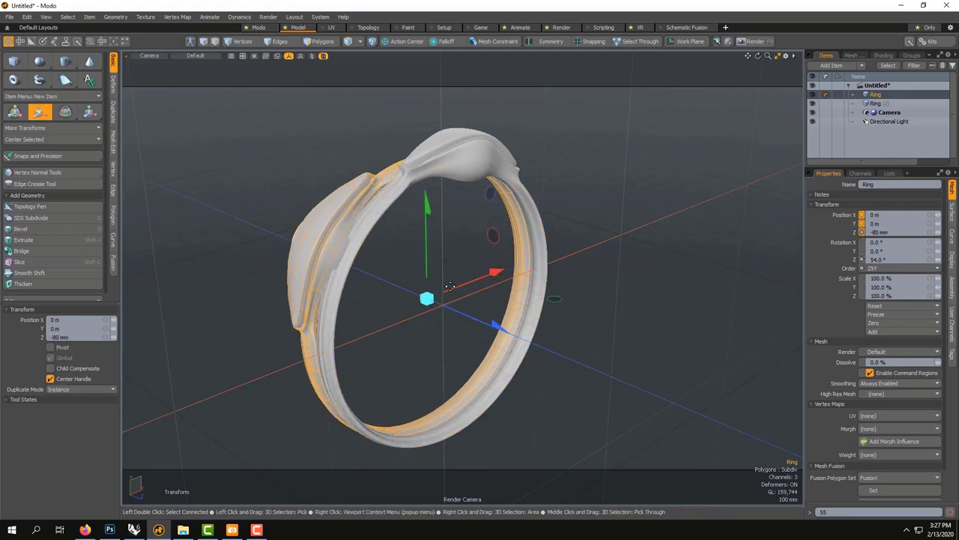
Step: Readjust the original ring's Z rotation to about 48.5°
{"action": "key", "text": "e"}
{"action": "mouse_move", "coordinate": [411, 199]}
{"action": "left_mouse_down"}
{"action": "mouse_move", "coordinate": [402, 196]}
{"action": "mouse_move", "coordinate": [411, 204]}
{"action": "left_mouse_up"}
{"action": "key", "text": "space"}
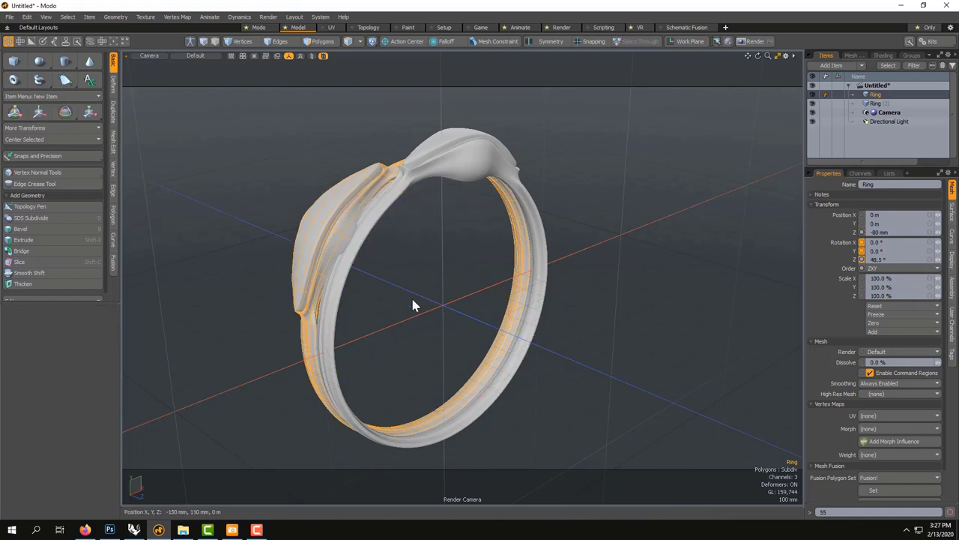
Step: Convert both rings from subdivision surfaces to plain face polygons
{"action": "left_click_drag", "start_coordinate": [406, 299], "coordinate": [467, 228], "text": "alt"}
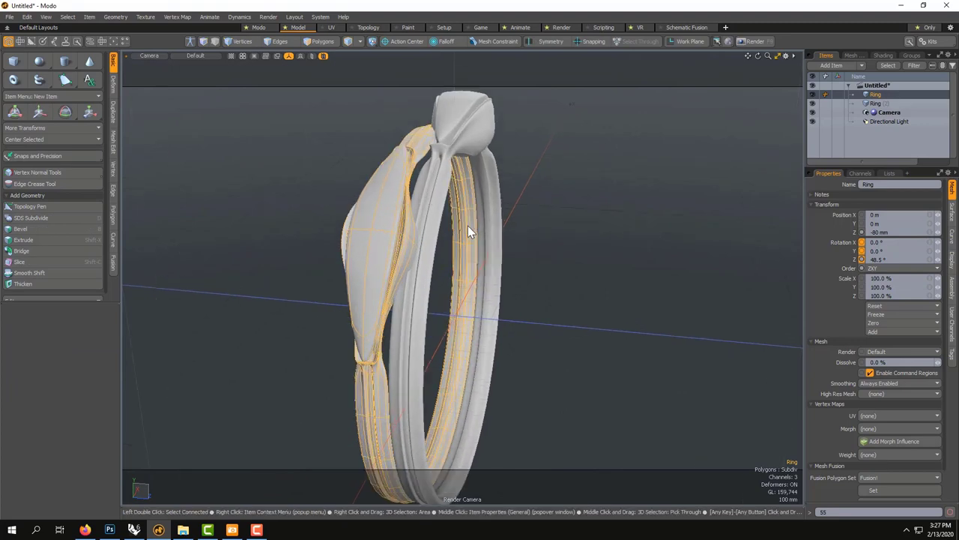
{"action": "left_click_drag", "start_coordinate": [432, 259], "coordinate": [439, 240], "text": "alt"}
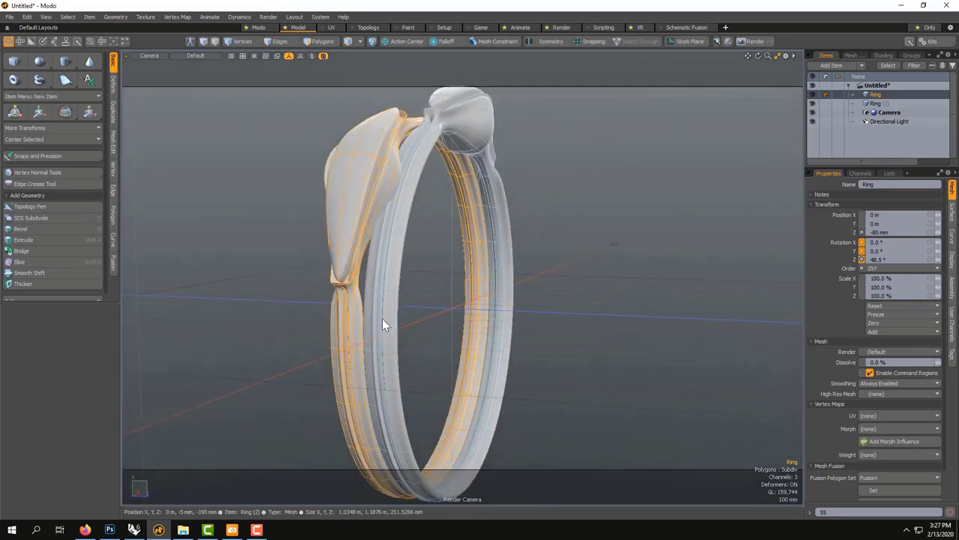
{"action": "scroll", "coordinate": [369, 315], "scroll_direction": "up", "scroll_amount": 3}
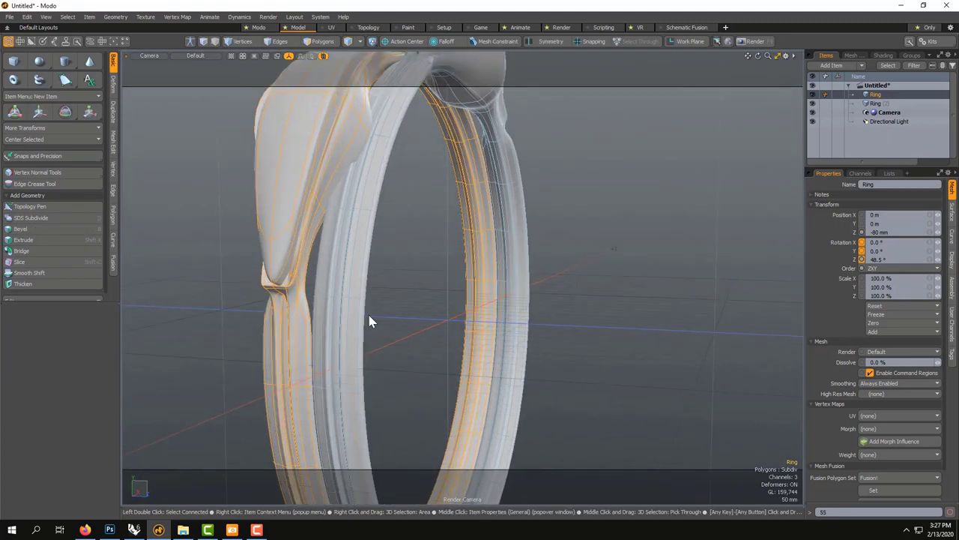
{"action": "key", "text": "Tab"}
{"action": "left_click", "coordinate": [353, 320]}
{"action": "mouse_move", "coordinate": [350, 319]}
{"action": "left_mouse_down", "text": "alt"}
{"action": "mouse_move", "coordinate": [384, 320]}
{"action": "mouse_move", "coordinate": [369, 317]}
{"action": "left_mouse_up", "text": "alt"}
{"action": "left_click", "coordinate": [369, 317]}
{"action": "scroll", "coordinate": [370, 317], "scroll_direction": "down", "scroll_amount": 2}
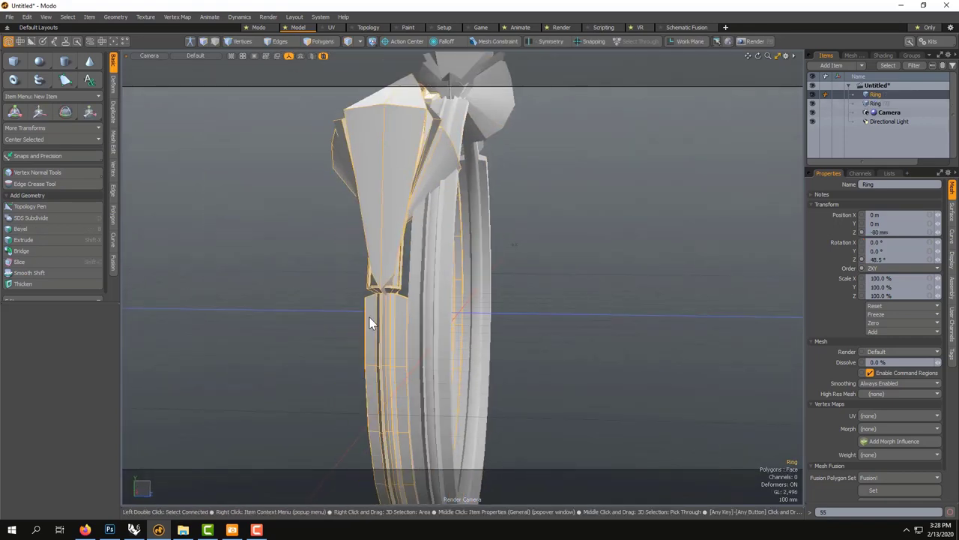
Step: Move the original ring farther from its copy, to -90 mm along Z
{"action": "key", "text": "w"}
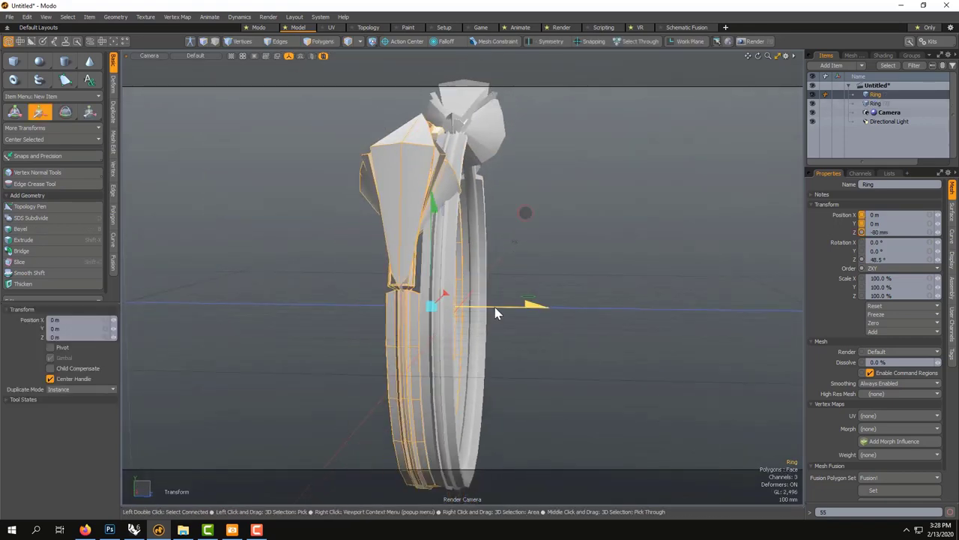
{"action": "left_click_drag", "start_coordinate": [495, 305], "coordinate": [487, 304]}
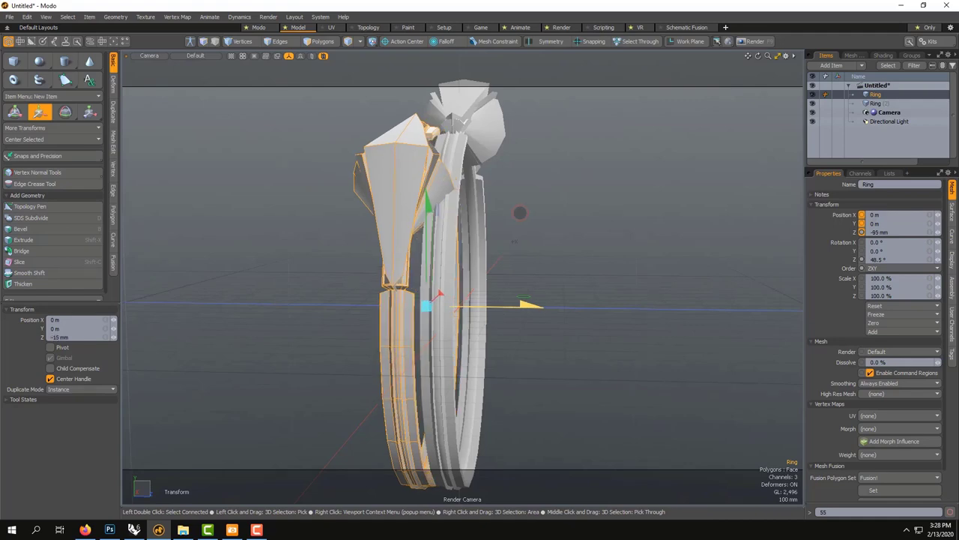
{"action": "left_click_drag", "start_coordinate": [520, 213], "coordinate": [522, 213]}
{"action": "key", "text": "q"}
Step: Fine-tune the gap between the two bands by moving the original ring to -84 mm along Z
{"action": "scroll", "coordinate": [377, 345], "scroll_direction": "up", "scroll_amount": 4}
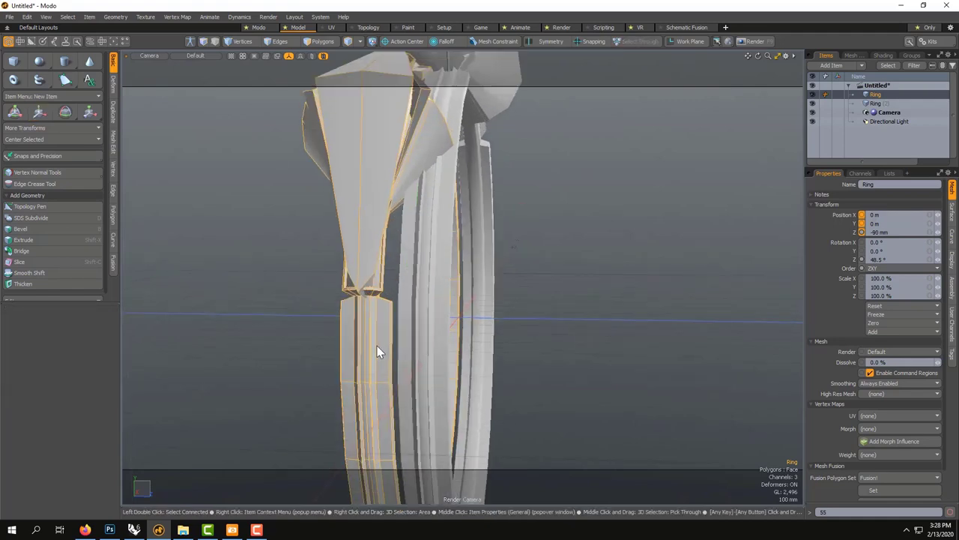
{"action": "left_click_drag", "start_coordinate": [377, 336], "coordinate": [411, 336], "text": "alt"}
{"action": "left_click", "coordinate": [548, 311], "text": "shift"}
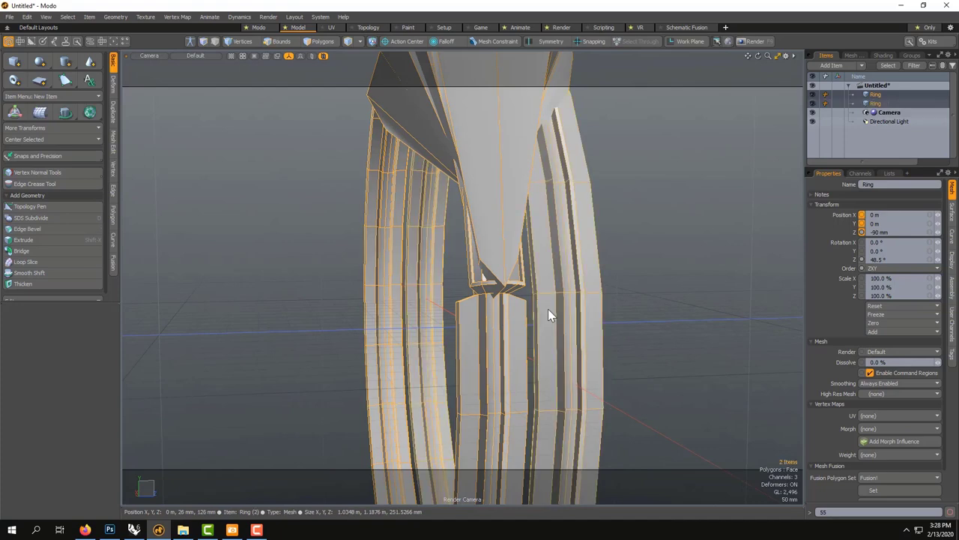
{"action": "mouse_move", "coordinate": [535, 328]}
{"action": "left_mouse_down", "text": "alt"}
{"action": "mouse_move", "coordinate": [511, 327]}
{"action": "mouse_move", "coordinate": [538, 324]}
{"action": "left_mouse_up", "text": "alt"}
{"action": "left_click", "coordinate": [618, 308]}
{"action": "left_click", "coordinate": [480, 330]}
{"action": "key", "text": "w"}
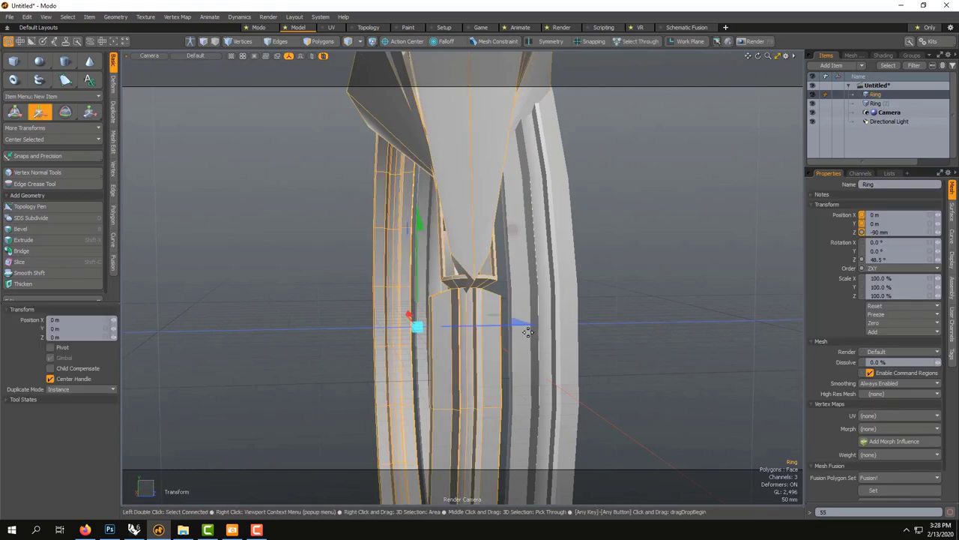
{"action": "left_click_drag", "start_coordinate": [417, 326], "coordinate": [421, 326]}
{"action": "key", "text": "q"}
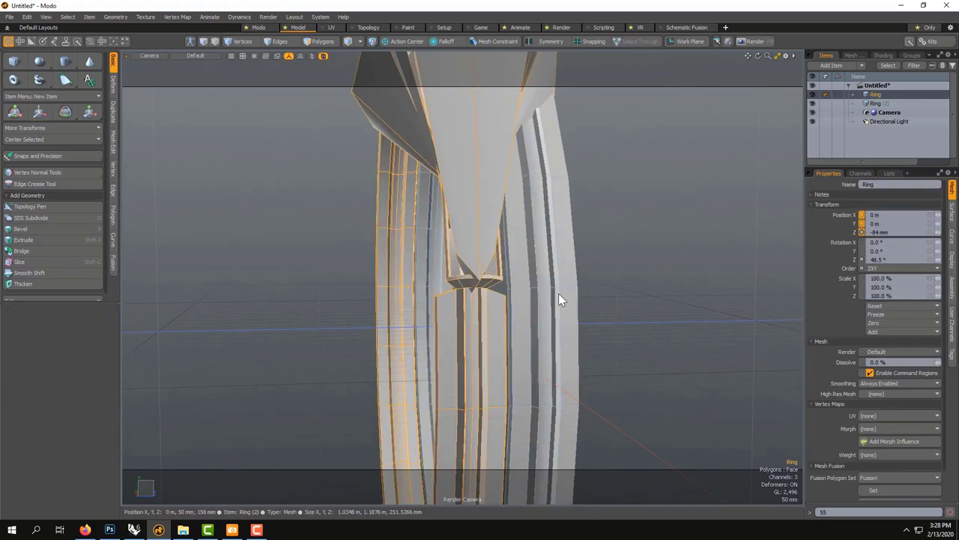
Step: Select both ring items and merge them into one mesh
{"action": "left_click", "coordinate": [558, 299], "text": "shift"}
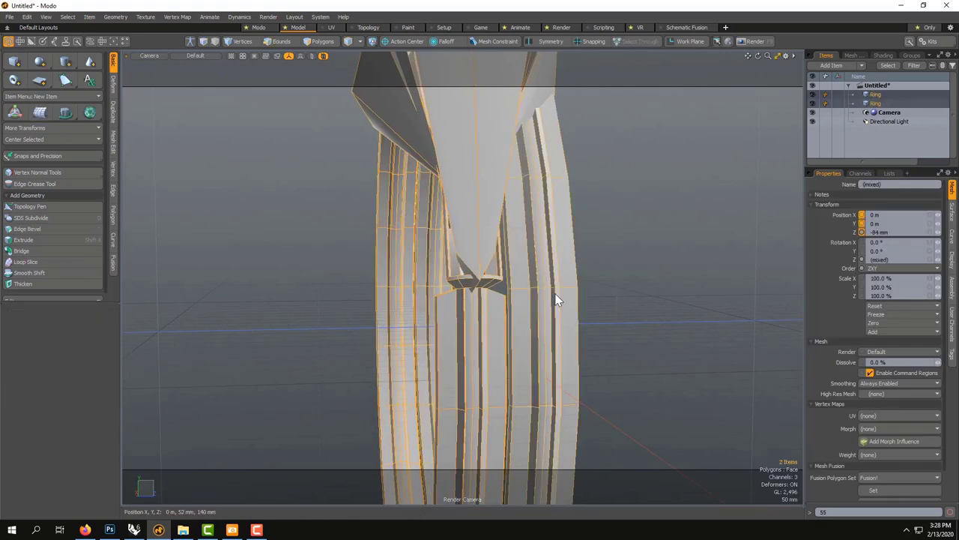
{"action": "right_click", "coordinate": [871, 92]}
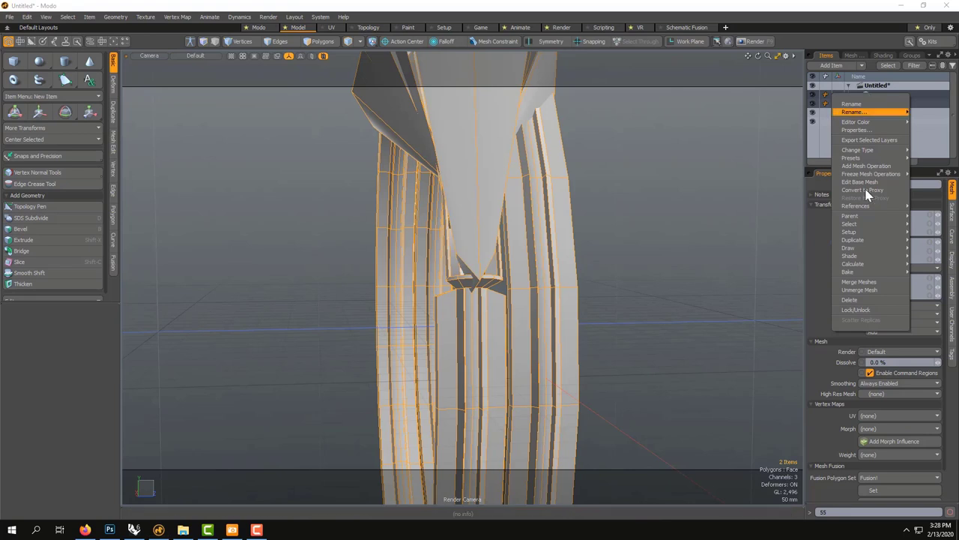
{"action": "left_click", "coordinate": [859, 282]}
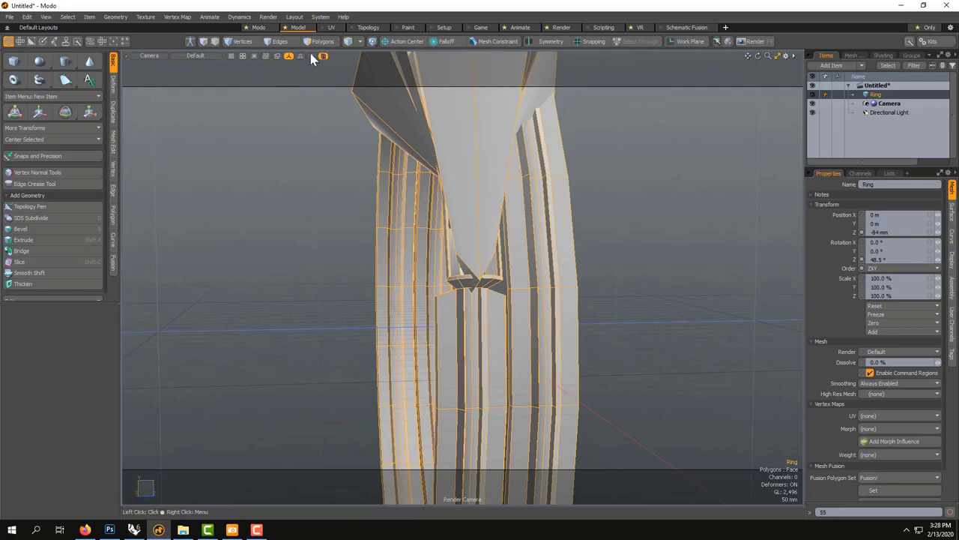
Step: Select the strip of side polygons on one band that faces the neighbouring band across the narrow gap
{"action": "left_click", "coordinate": [320, 43]}
{"action": "scroll", "coordinate": [532, 325], "scroll_direction": "up", "scroll_amount": 2}
{"action": "left_click_drag", "start_coordinate": [532, 325], "coordinate": [518, 300], "text": "alt"}
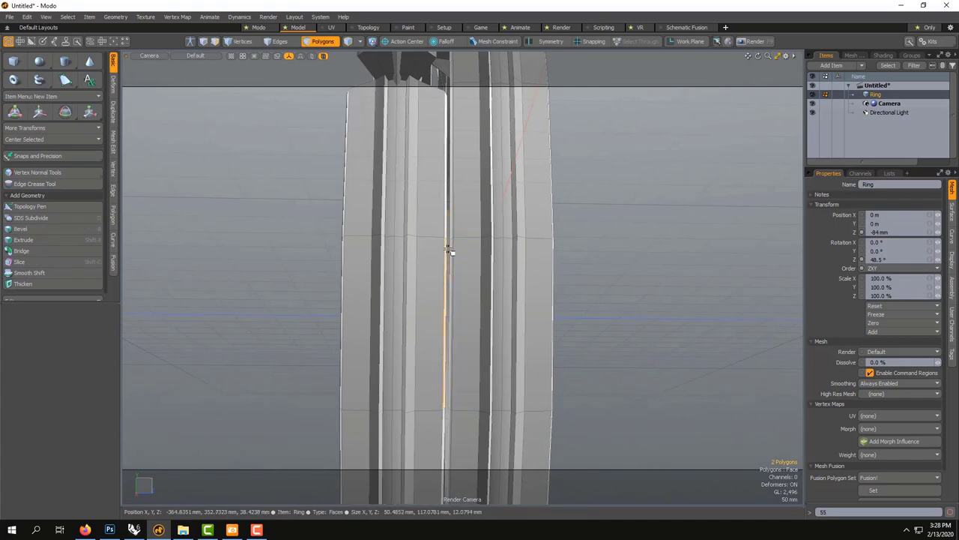
{"action": "left_click_drag", "start_coordinate": [653, 257], "coordinate": [605, 291], "text": "alt"}
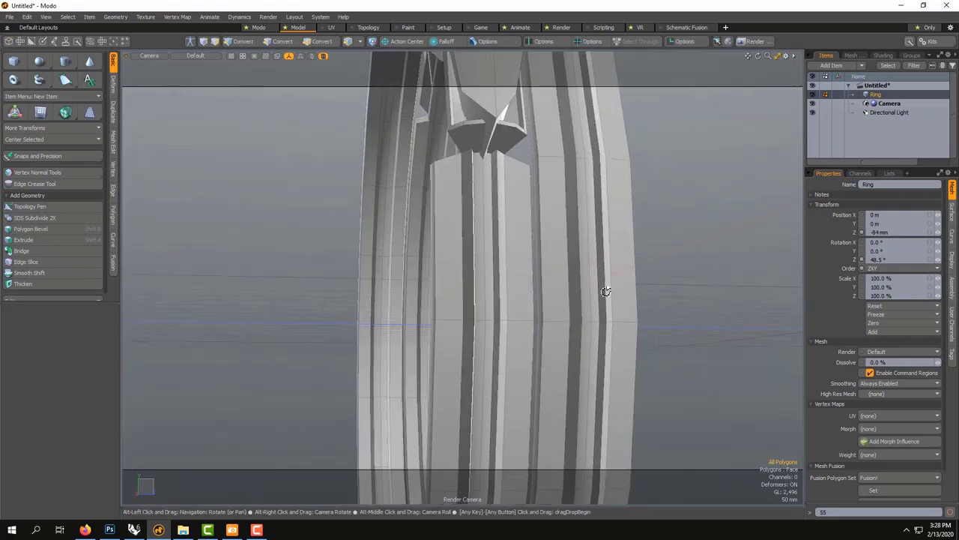
{"action": "key", "text": "3"}
{"action": "left_click_drag", "start_coordinate": [538, 160], "coordinate": [574, 160], "text": "alt"}
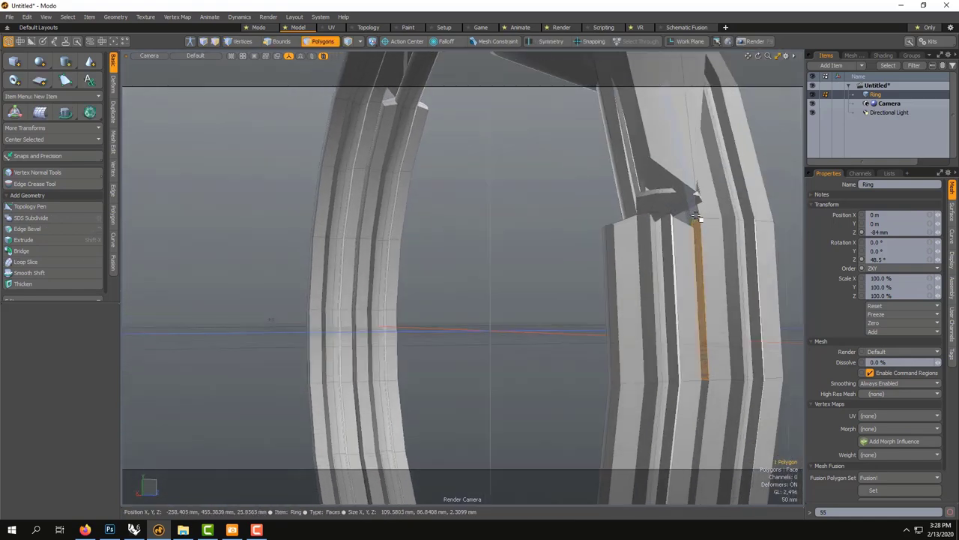
Step: Deselect the strip's polygons that run beneath and between the ornamental heads, keeping only those along the plain band
{"action": "left_click_drag", "start_coordinate": [696, 193], "coordinate": [638, 244], "text": "alt"}
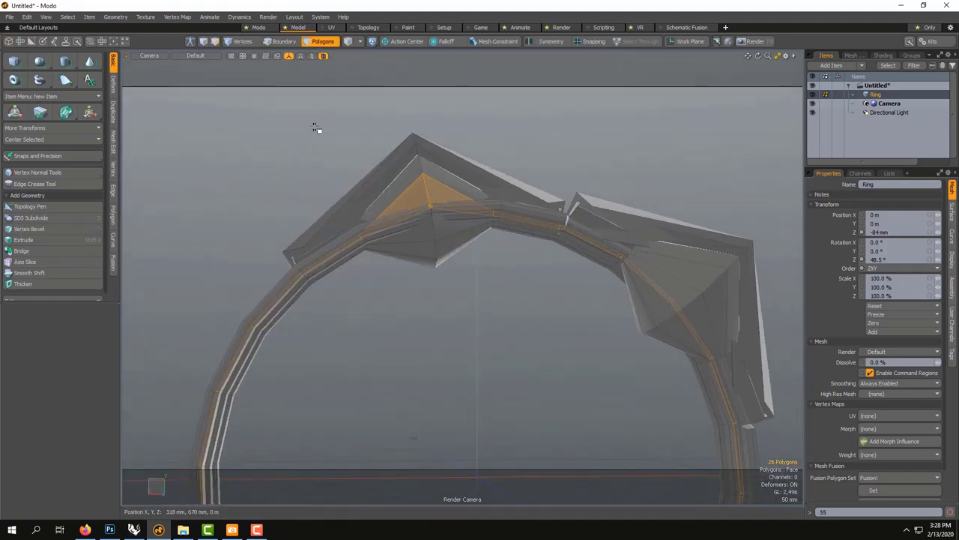
{"action": "right_click_drag", "start_coordinate": [315, 127], "coordinate": [531, 277], "text": "ctrl"}
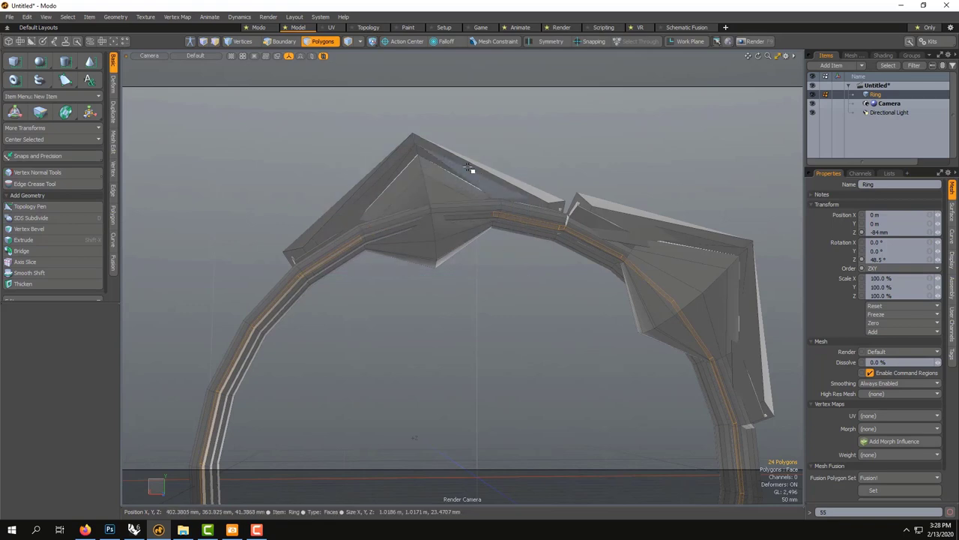
{"action": "scroll", "coordinate": [340, 172], "scroll_direction": "down", "scroll_amount": 1}
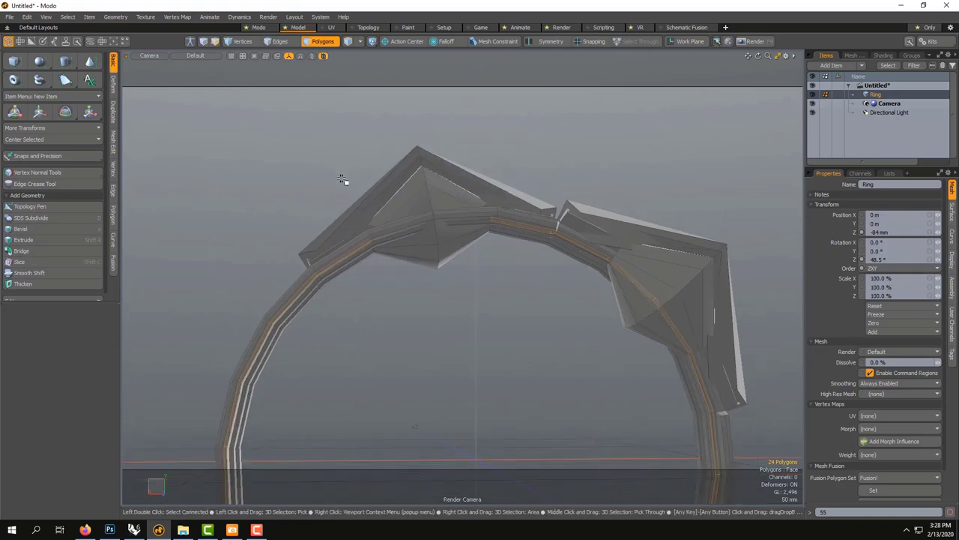
{"action": "right_click_drag", "start_coordinate": [257, 167], "coordinate": [391, 291], "text": "ctrl"}
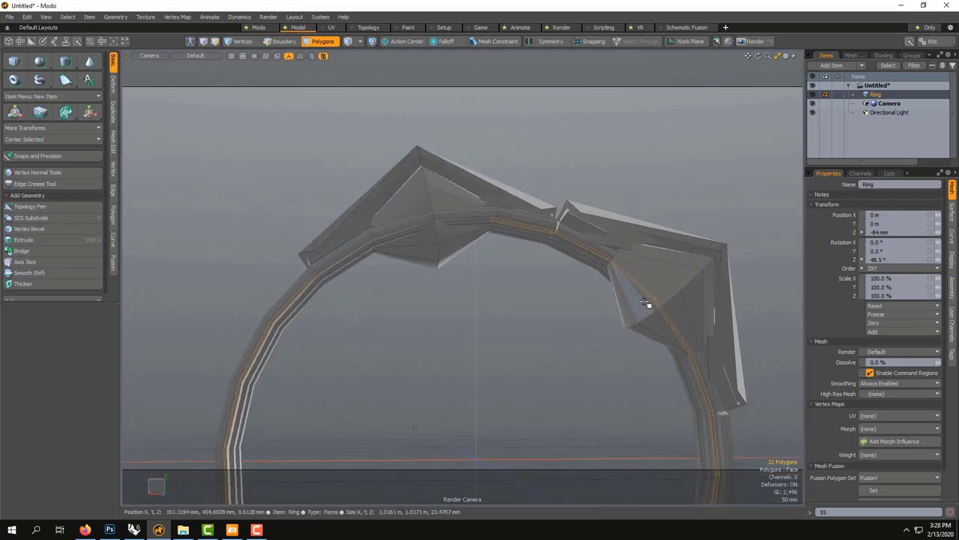
{"action": "mouse_move", "coordinate": [447, 150]}
{"action": "right_mouse_down"}
{"action": "mouse_move", "coordinate": [621, 336]}
{"action": "mouse_move", "coordinate": [644, 326]}
{"action": "right_mouse_up"}
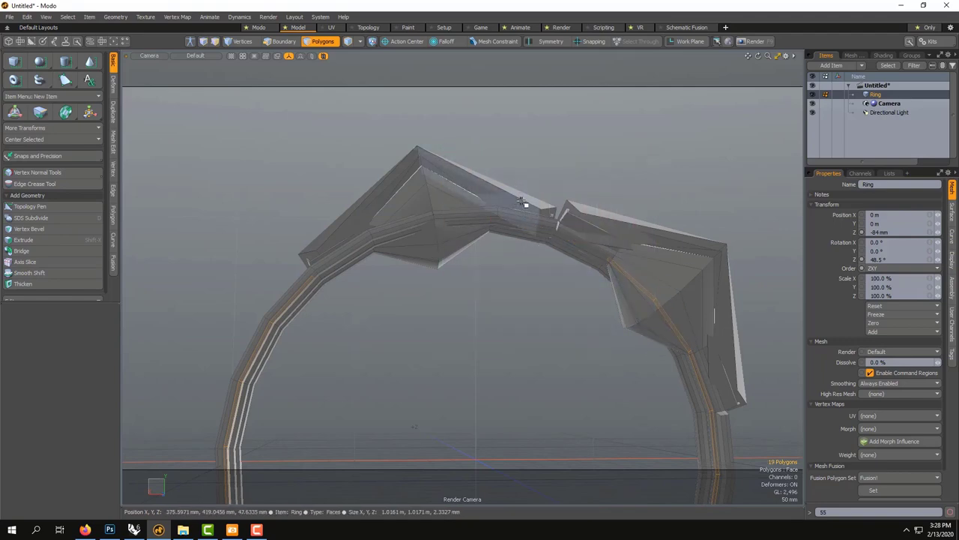
{"action": "right_click_drag", "start_coordinate": [520, 200], "coordinate": [761, 419]}
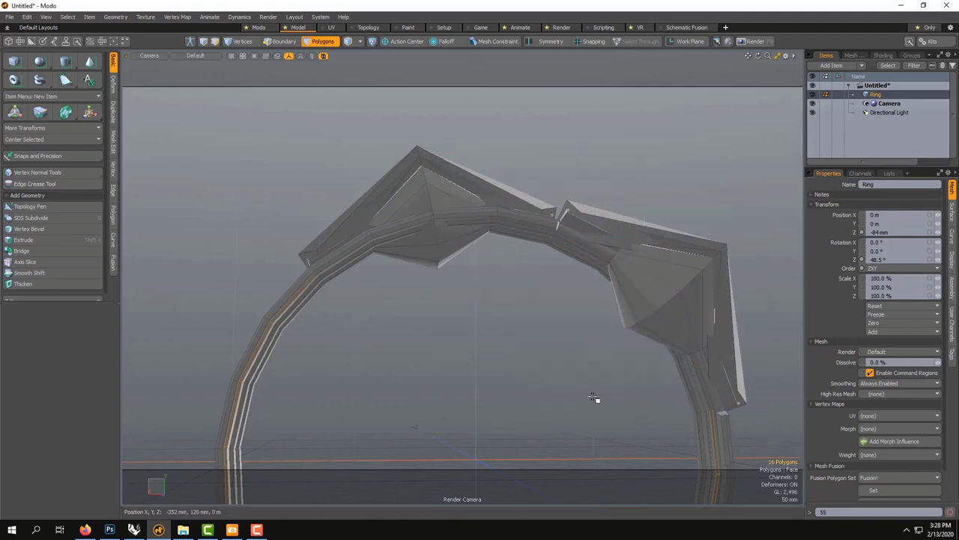
Step: Add the other band's facing polygon strip to the selection, then deselect its polygons around both ornamental heads
{"action": "left_click_drag", "start_coordinate": [477, 398], "coordinate": [535, 300], "text": "alt"}
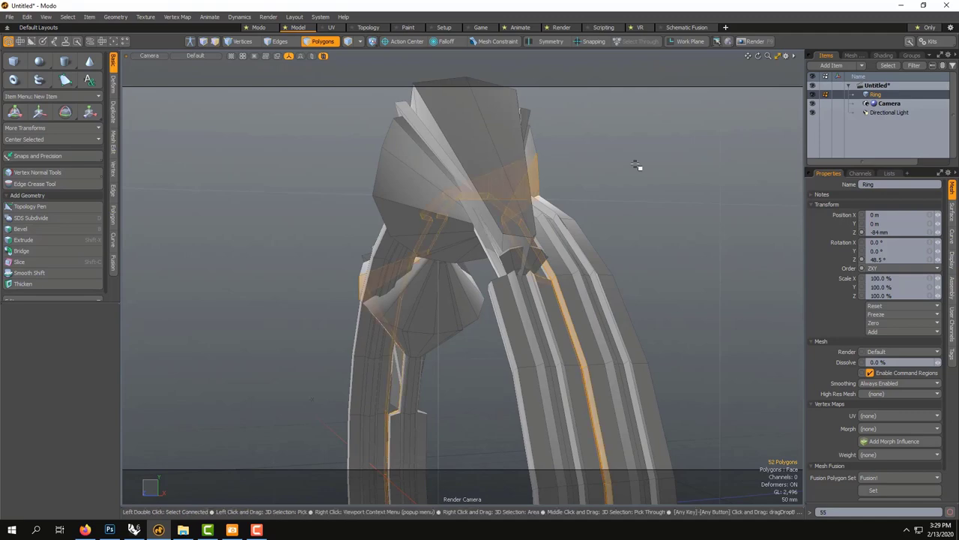
{"action": "left_click_drag", "start_coordinate": [619, 229], "coordinate": [670, 278], "text": "alt"}
{"action": "scroll", "coordinate": [672, 280], "scroll_direction": "down", "scroll_amount": 4}
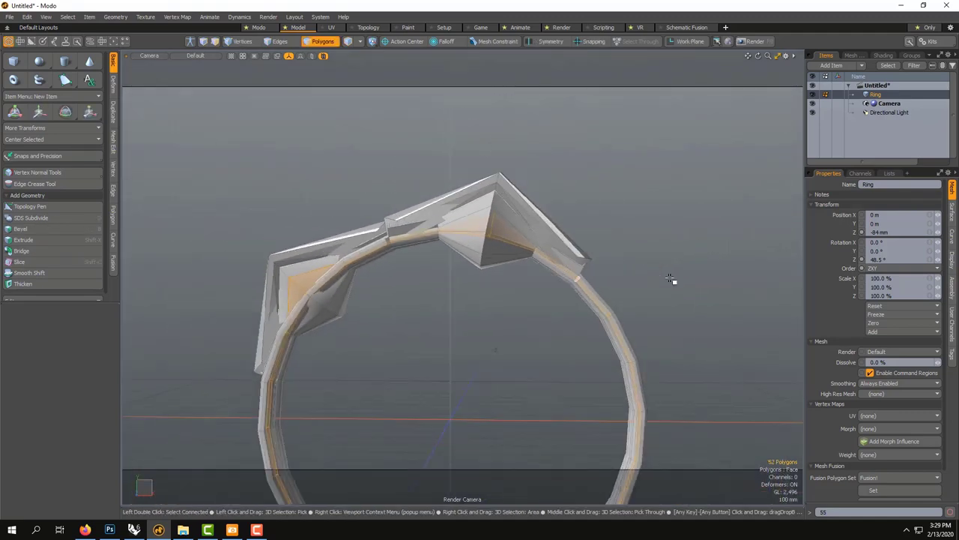
{"action": "right_click_drag", "start_coordinate": [203, 162], "coordinate": [368, 334], "text": "ctrl"}
{"action": "right_click_drag", "start_coordinate": [272, 247], "coordinate": [365, 346]}
{"action": "key", "text": "Delete"}
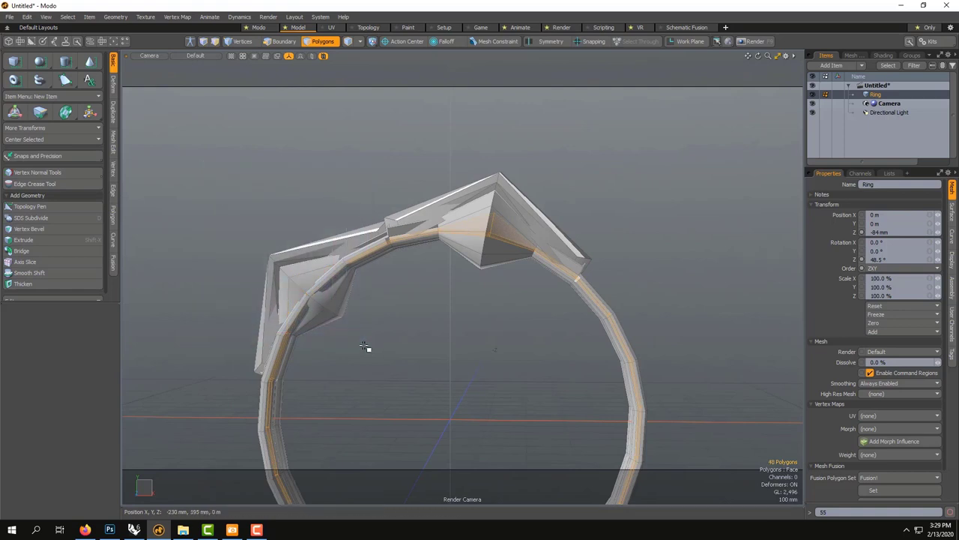
{"action": "right_click_drag", "start_coordinate": [292, 180], "coordinate": [490, 322]}
{"action": "key", "text": "Delete"}
{"action": "right_click_drag", "start_coordinate": [371, 165], "coordinate": [549, 325]}
{"action": "right_click_drag", "start_coordinate": [433, 194], "coordinate": [587, 324], "text": "ctrl"}
{"action": "left_click_drag", "start_coordinate": [569, 322], "coordinate": [368, 349], "text": "alt"}
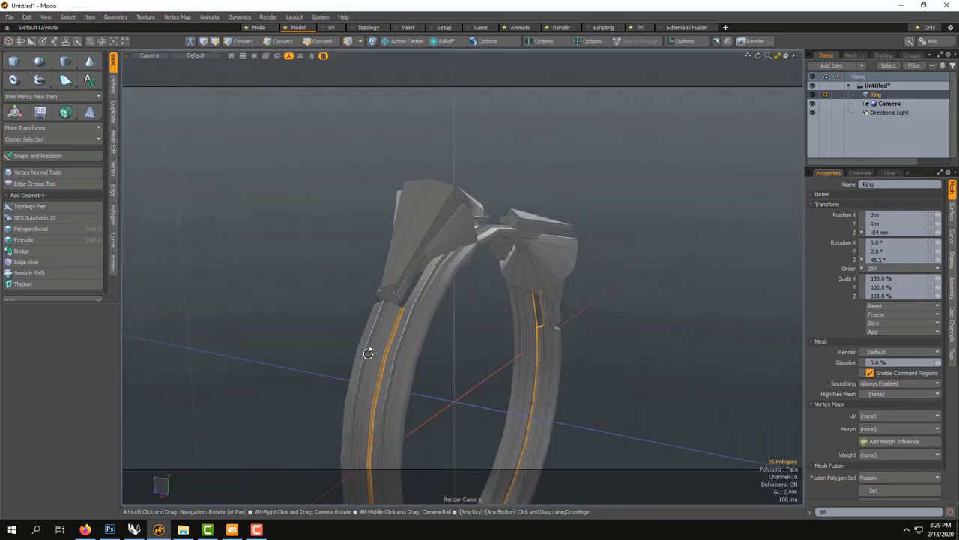
Step: Deselect the leftover strip polygons beside the lower tip of the ornamental head
{"action": "scroll", "coordinate": [450, 319], "scroll_direction": "up", "scroll_amount": 5}
{"action": "left_click_drag", "start_coordinate": [499, 325], "coordinate": [592, 337], "text": "alt"}
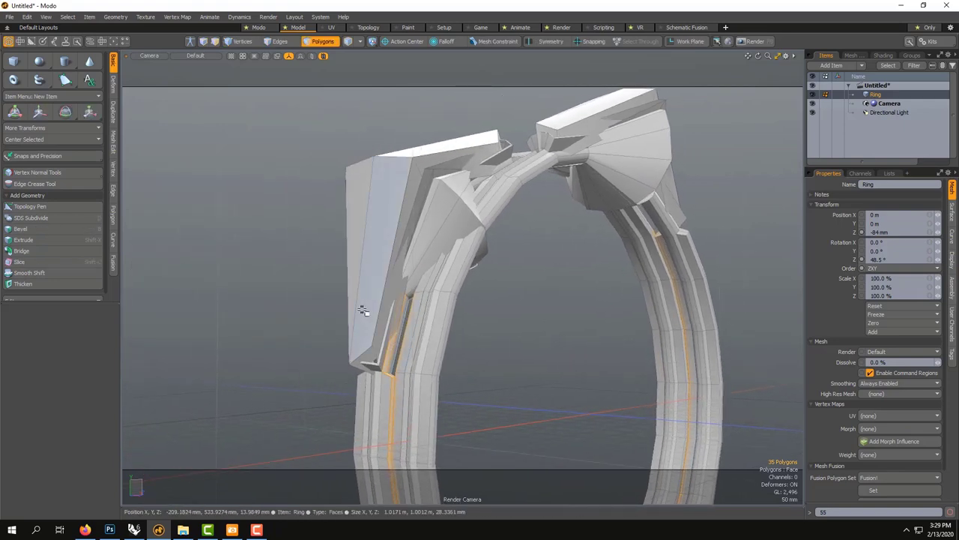
{"action": "mouse_move", "coordinate": [397, 385]}
{"action": "left_mouse_down", "text": "alt"}
{"action": "mouse_move", "coordinate": [396, 417]}
{"action": "mouse_move", "coordinate": [422, 390]}
{"action": "left_mouse_up", "text": "alt"}
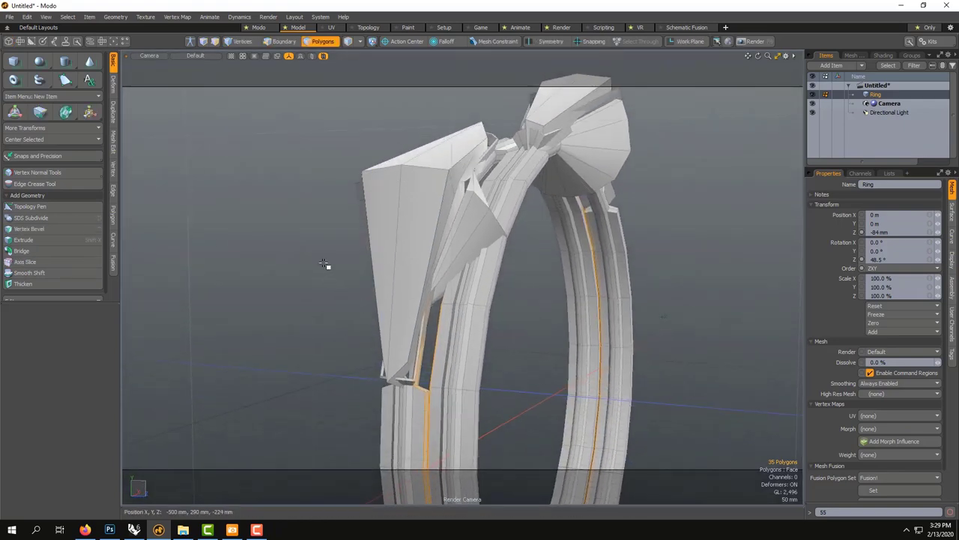
{"action": "right_click_drag", "start_coordinate": [336, 271], "coordinate": [480, 405]}
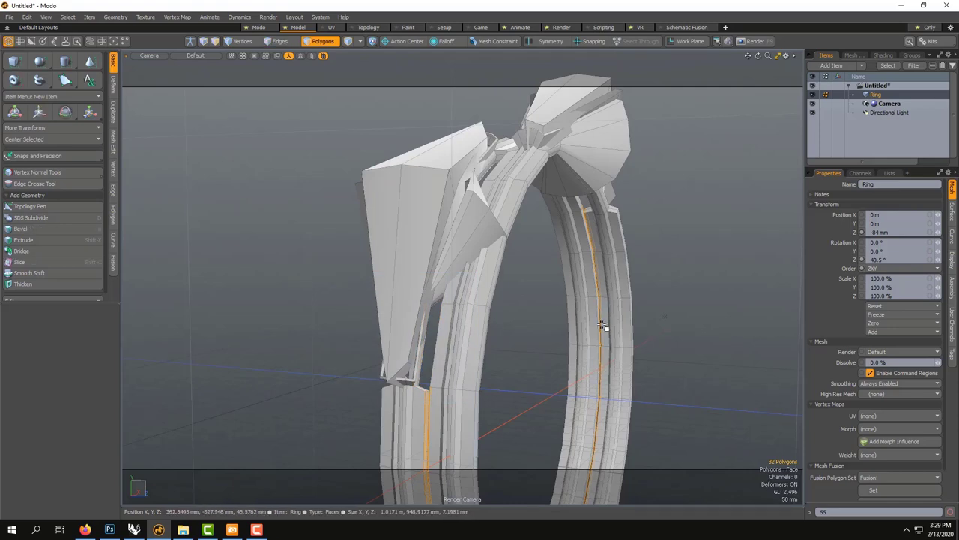
Step: Try to bridge one pair of facing polygons across the gap just below the ornamental head, then pick the next pair
{"action": "left_click_drag", "start_coordinate": [603, 326], "coordinate": [510, 340], "text": "alt"}
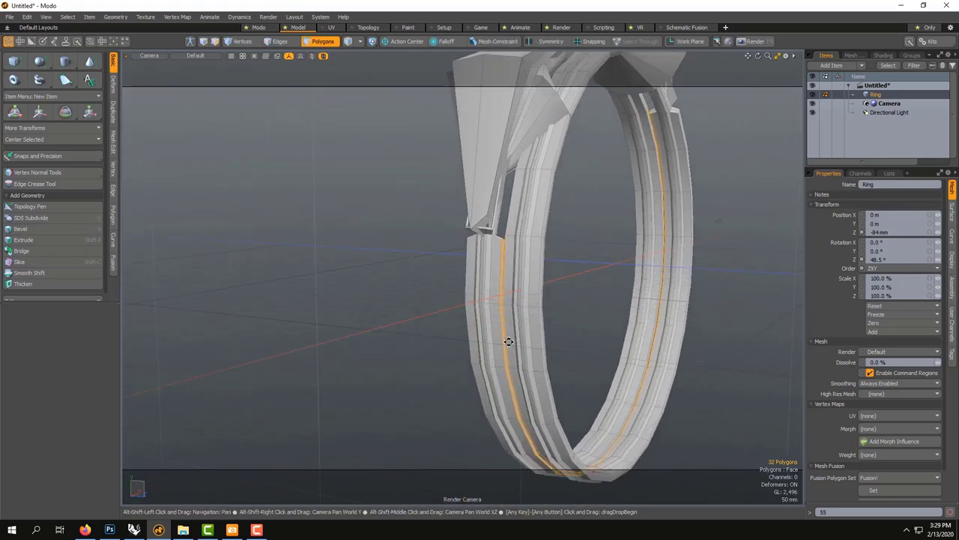
{"action": "scroll", "coordinate": [530, 267], "scroll_direction": "up", "scroll_amount": 3}
{"action": "left_click_drag", "start_coordinate": [529, 267], "coordinate": [550, 295], "text": "alt"}
{"action": "scroll", "coordinate": [547, 247], "scroll_direction": "up", "scroll_amount": 2}
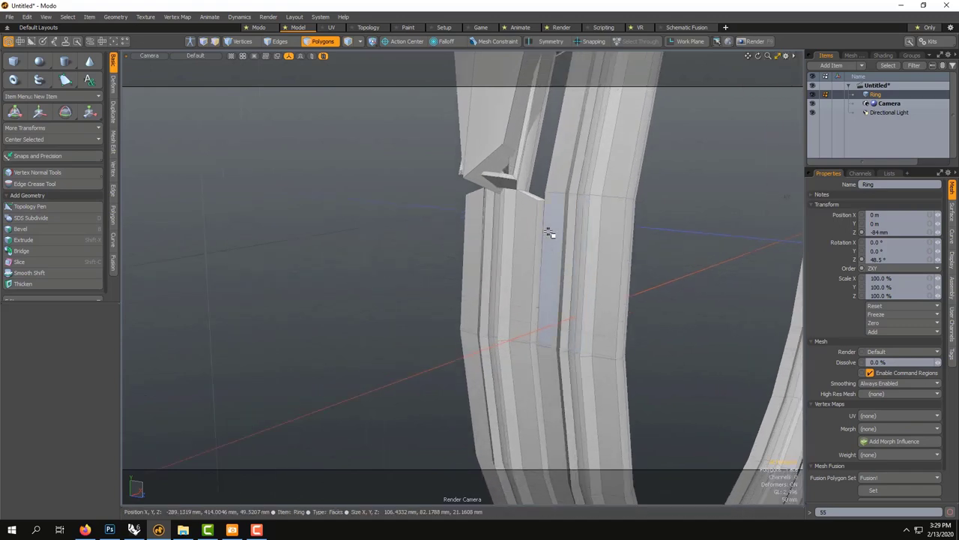
{"action": "left_click_drag", "start_coordinate": [551, 237], "coordinate": [638, 235], "text": "alt"}
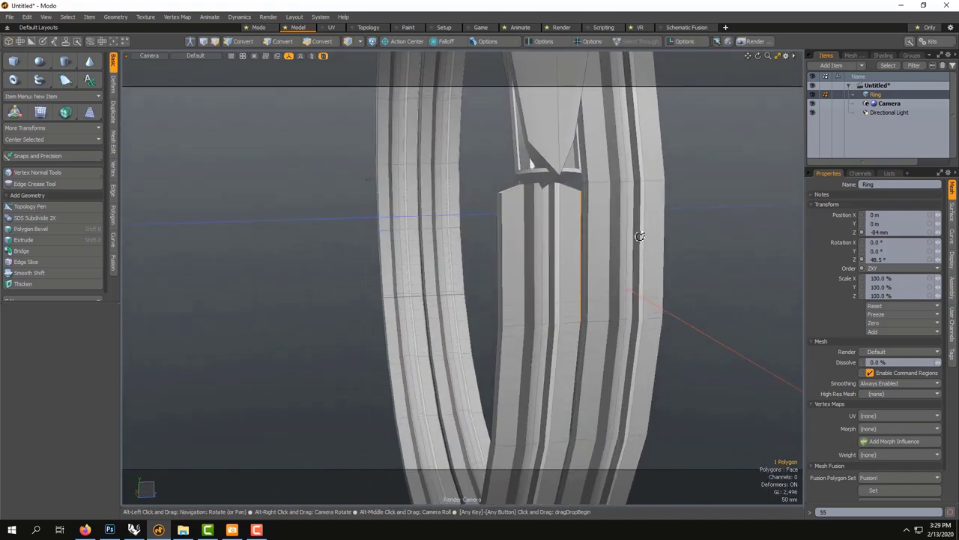
{"action": "left_click", "coordinate": [588, 203]}
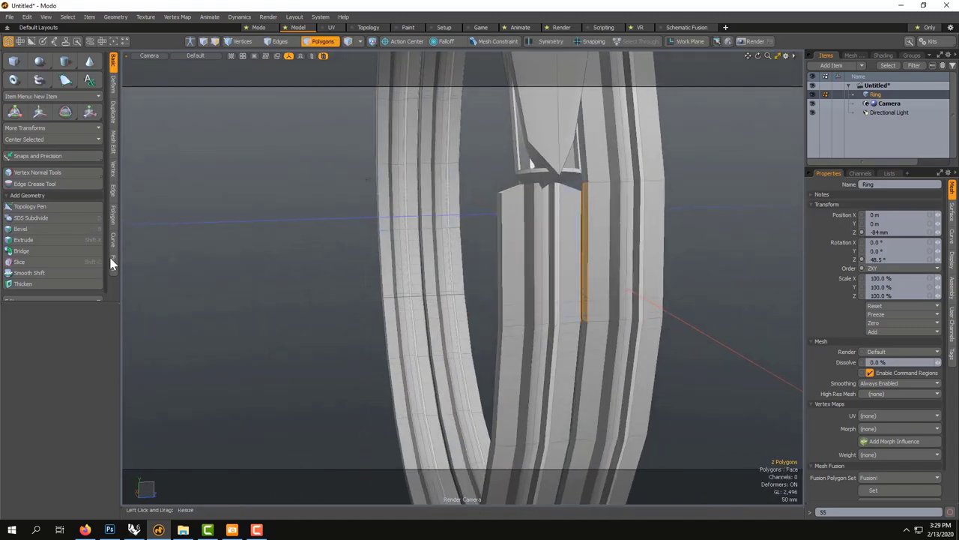
{"action": "left_click", "coordinate": [39, 251]}
{"action": "left_click", "coordinate": [235, 260]}
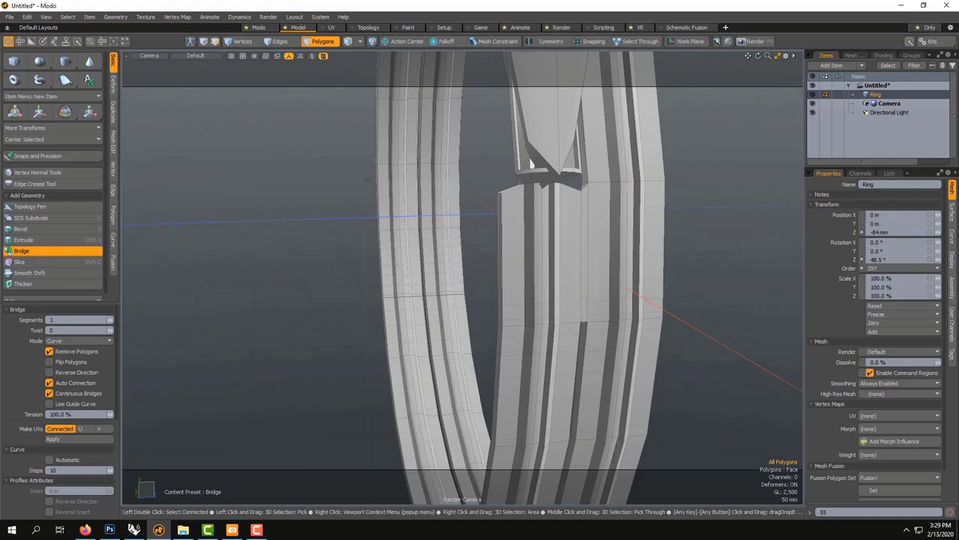
{"action": "key", "text": "space"}
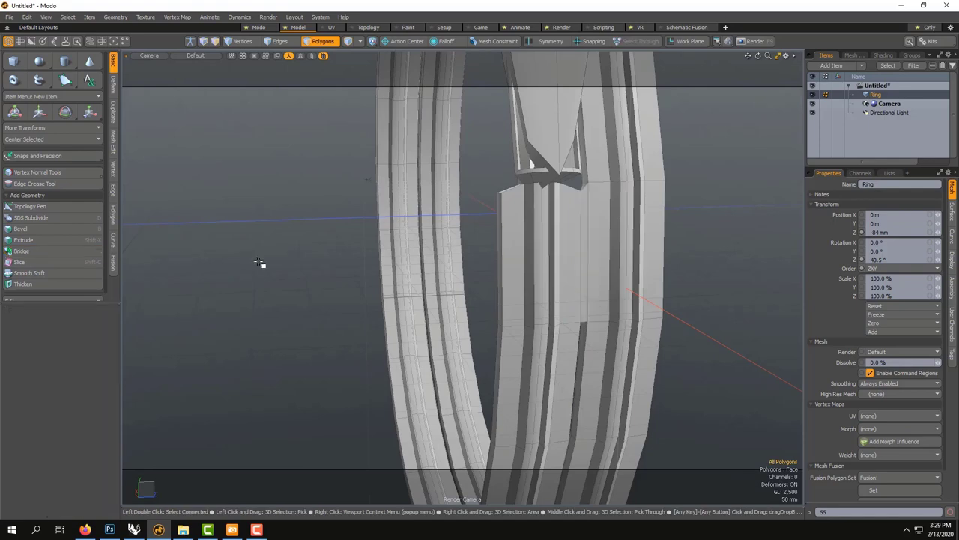
{"action": "left_click", "coordinate": [583, 348]}
{"action": "left_click_drag", "start_coordinate": [553, 360], "coordinate": [484, 347], "text": "alt"}
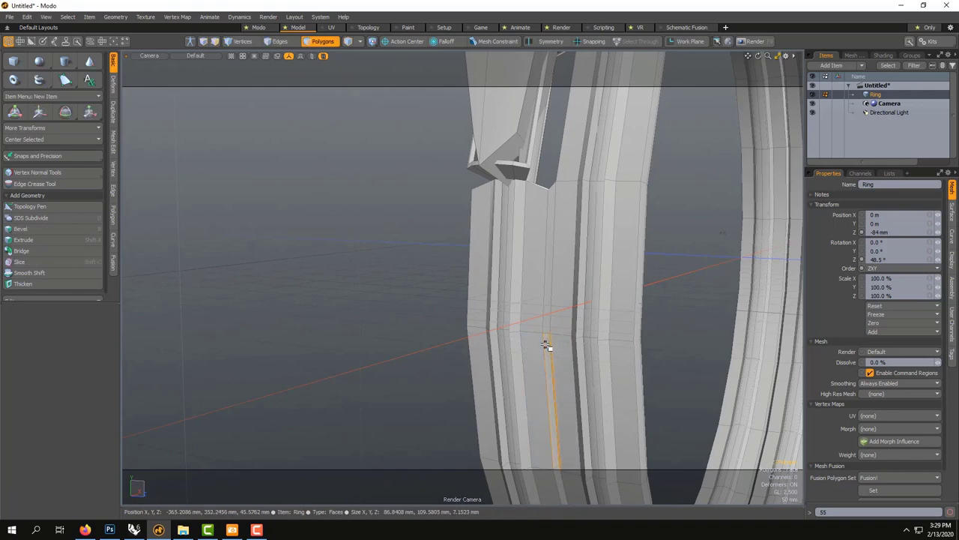
Step: Undo the single-pair bridge and step back to the selection of both facing polygon strips
{"action": "key", "text": "ctrl+z"}
{"action": "key", "text": "ctrl+z"}
{"action": "key", "text": "ctrl+z"}
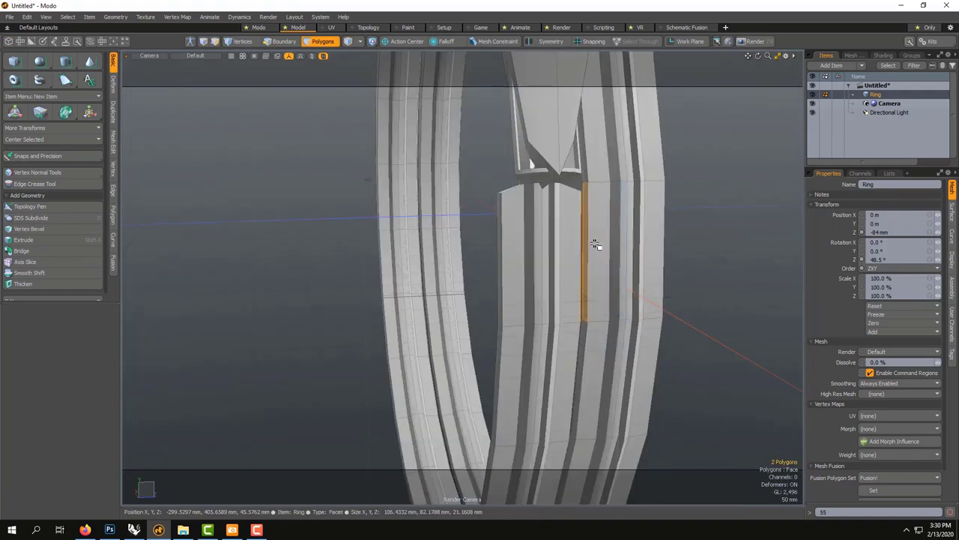
{"action": "key", "text": "ctrl+z"}
{"action": "key", "text": "ctrl+z"}
{"action": "key", "text": "ctrl+z"}
{"action": "key", "text": "ctrl+z"}
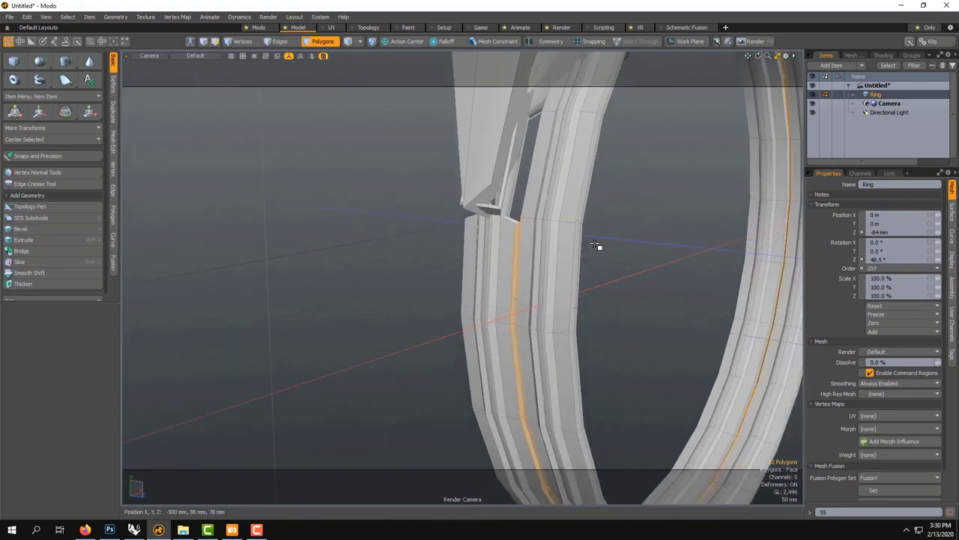
Step: Delete the selected facing strips and bridge the two open edge loops to join the bands
{"action": "left_click", "coordinate": [595, 244]}
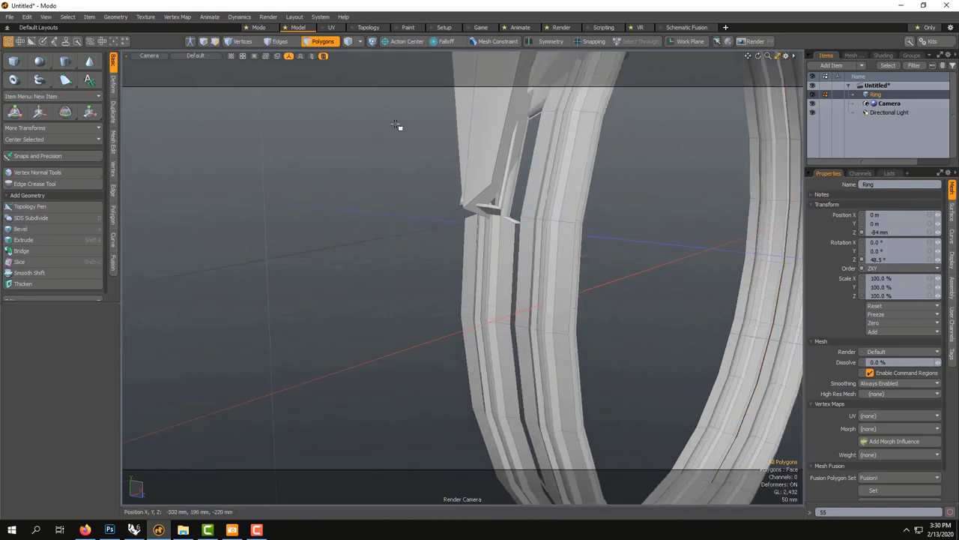
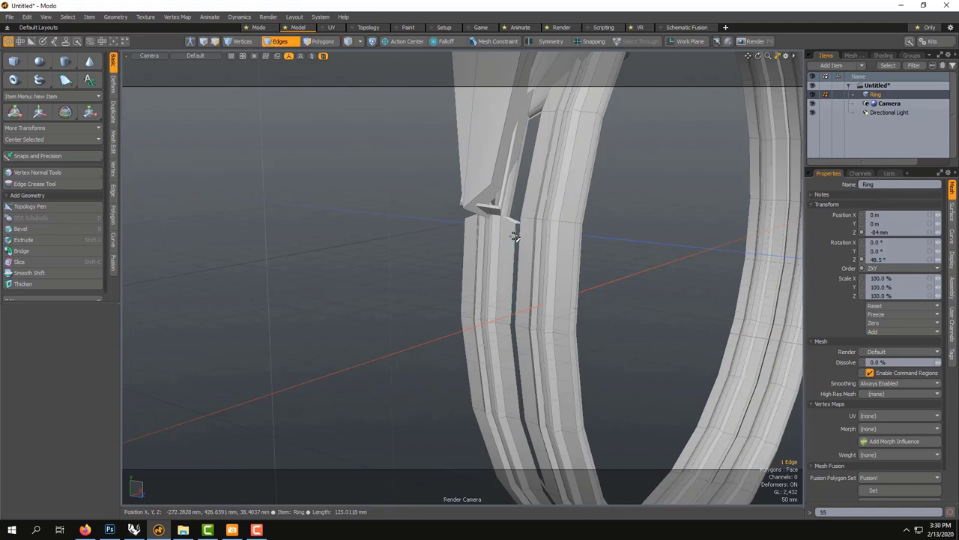
{"action": "double_click", "coordinate": [517, 237]}
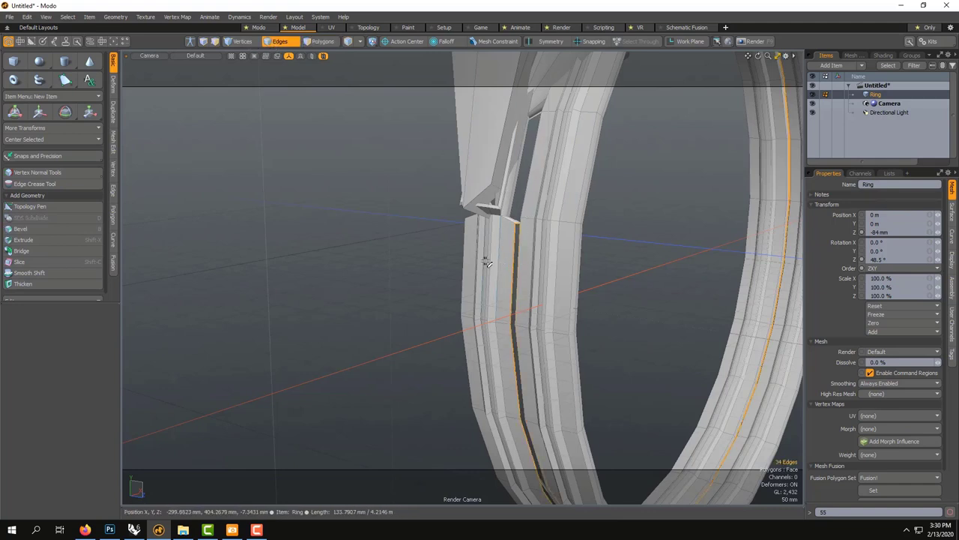
{"action": "middle_click_drag", "start_coordinate": [486, 261], "coordinate": [564, 238]}
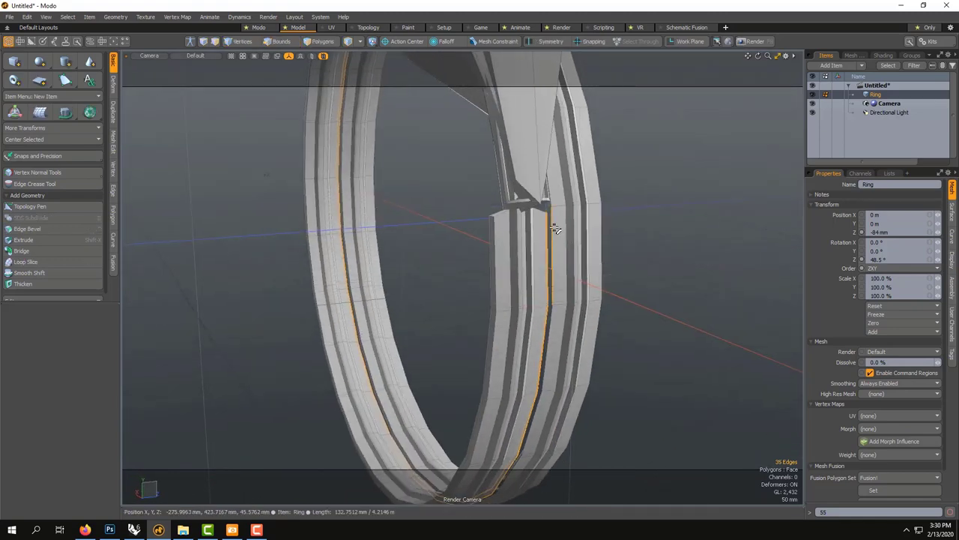
{"action": "double_click", "coordinate": [555, 228], "text": "shift"}
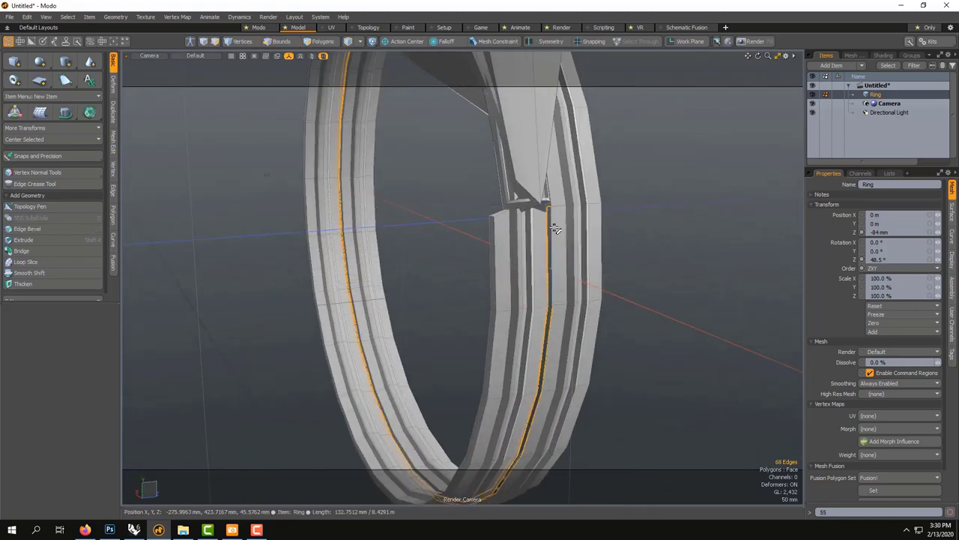
{"action": "left_click", "coordinate": [35, 252]}
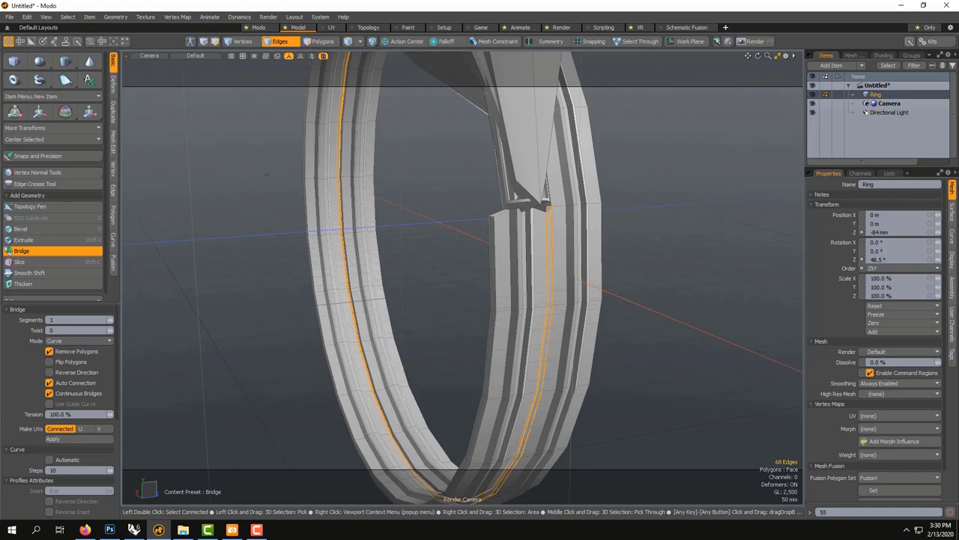
{"action": "key", "text": "Escape"}
{"action": "key", "text": "Escape"}
{"action": "scroll", "coordinate": [437, 280], "scroll_direction": "down", "scroll_amount": 4}
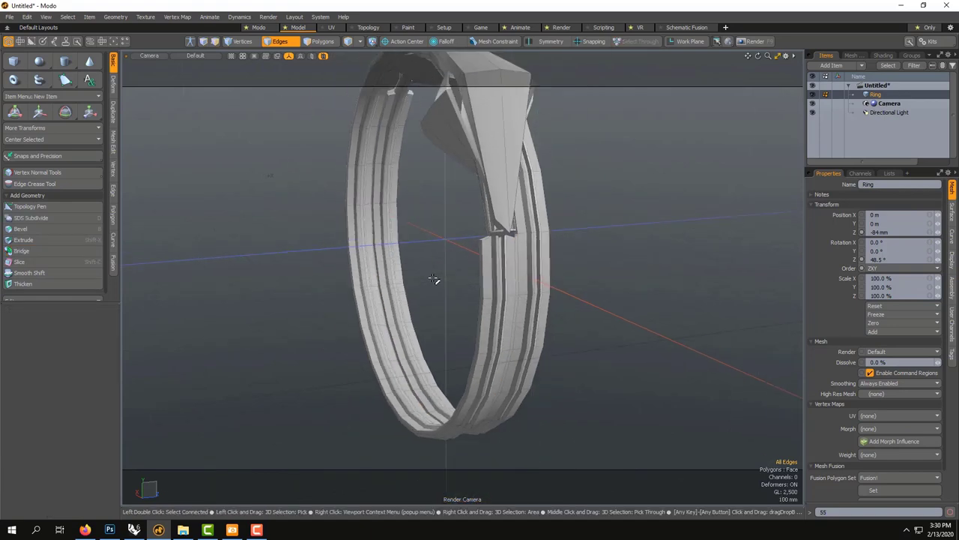
Step: Convert the joined ring mesh back to subdivision surfaces and inspect its smoothed shape from the other side
{"action": "left_click", "coordinate": [322, 42]}
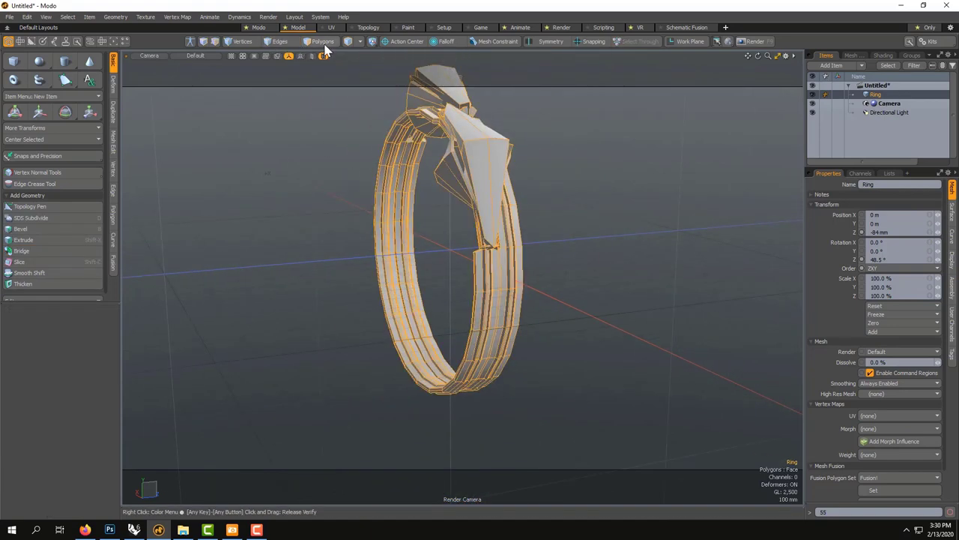
{"action": "key", "text": "Tab"}
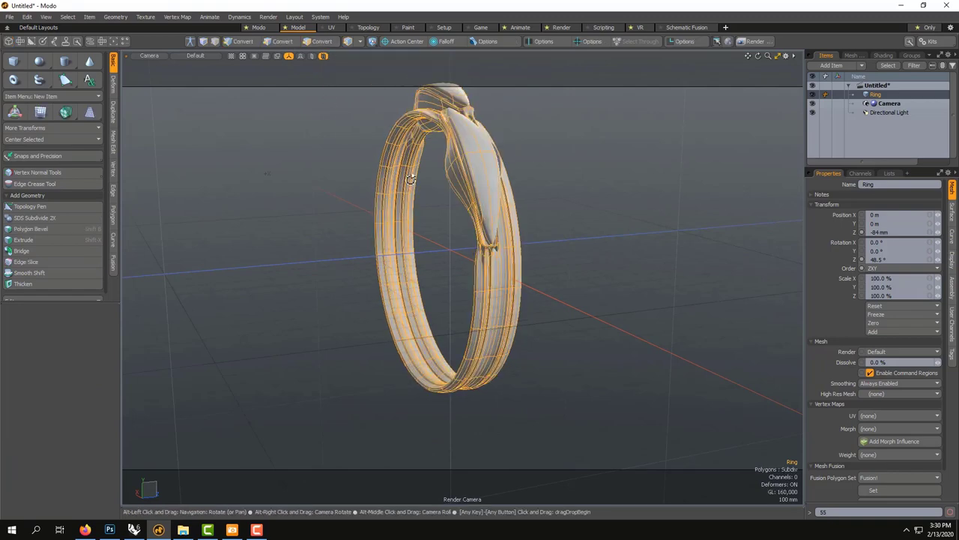
{"action": "left_click_drag", "start_coordinate": [325, 94], "coordinate": [441, 223], "text": "alt"}
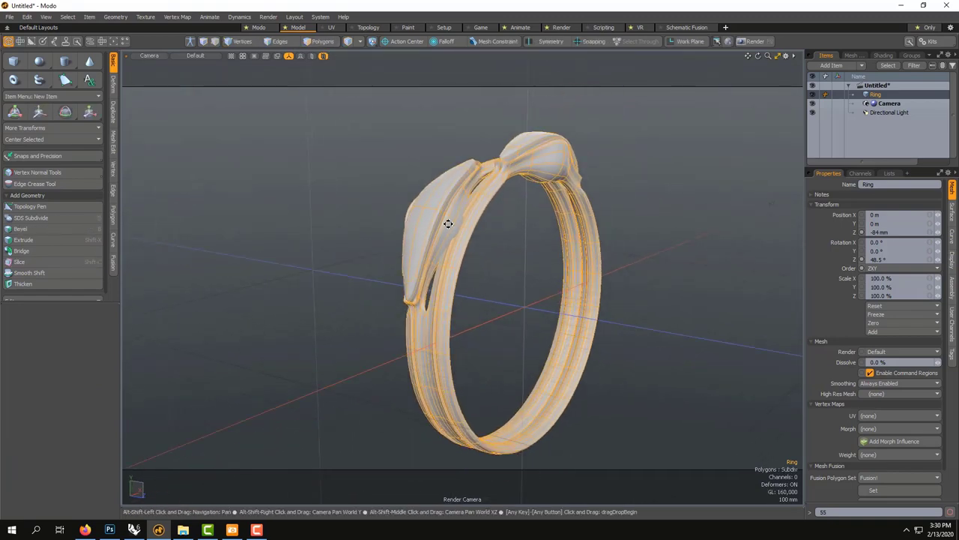
Step: Examine the ring's unsmoothed polygon cage around the bridged area below the ornamental head, restoring the subdivision smoothing at the end
{"action": "scroll", "coordinate": [429, 304], "scroll_direction": "up", "scroll_amount": 5}
{"action": "left_click_drag", "start_coordinate": [433, 302], "coordinate": [468, 280], "text": "alt"}
{"action": "scroll", "coordinate": [529, 220], "scroll_direction": "down", "scroll_amount": 4}
{"action": "key", "text": "Tab"}
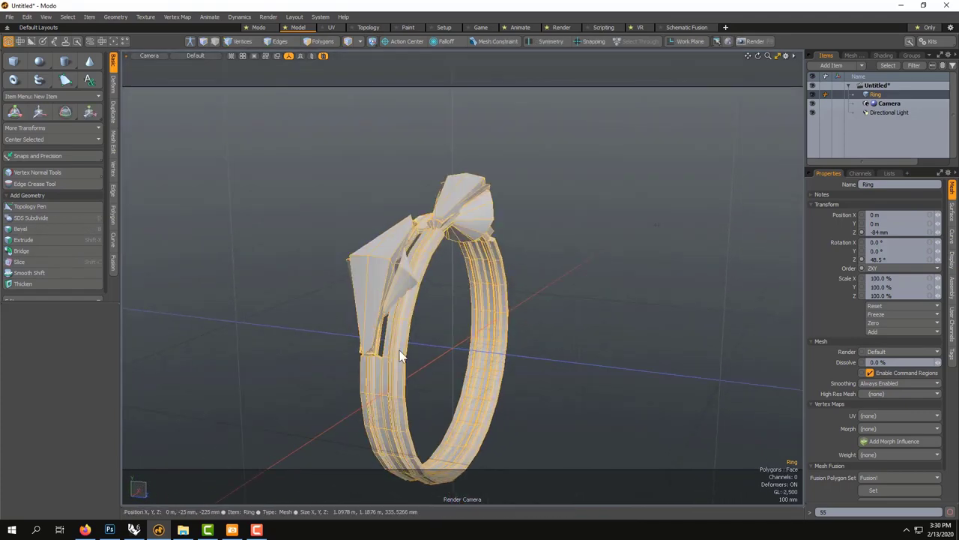
{"action": "scroll", "coordinate": [396, 347], "scroll_direction": "up", "scroll_amount": 3}
{"action": "left_click_drag", "start_coordinate": [299, 402], "coordinate": [428, 330], "text": "alt"}
{"action": "scroll", "coordinate": [466, 340], "scroll_direction": "up", "scroll_amount": 3}
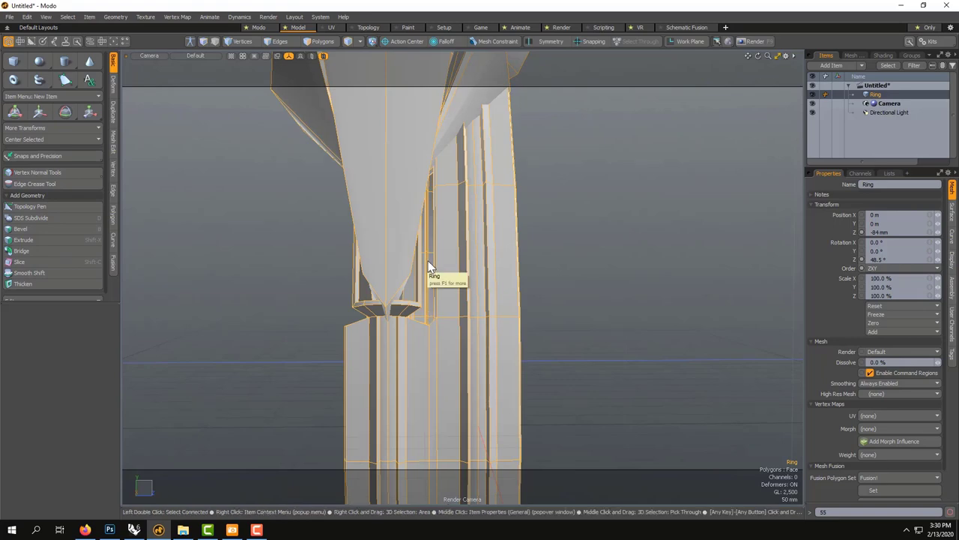
{"action": "left_click_drag", "start_coordinate": [431, 266], "coordinate": [244, 293], "text": "alt"}
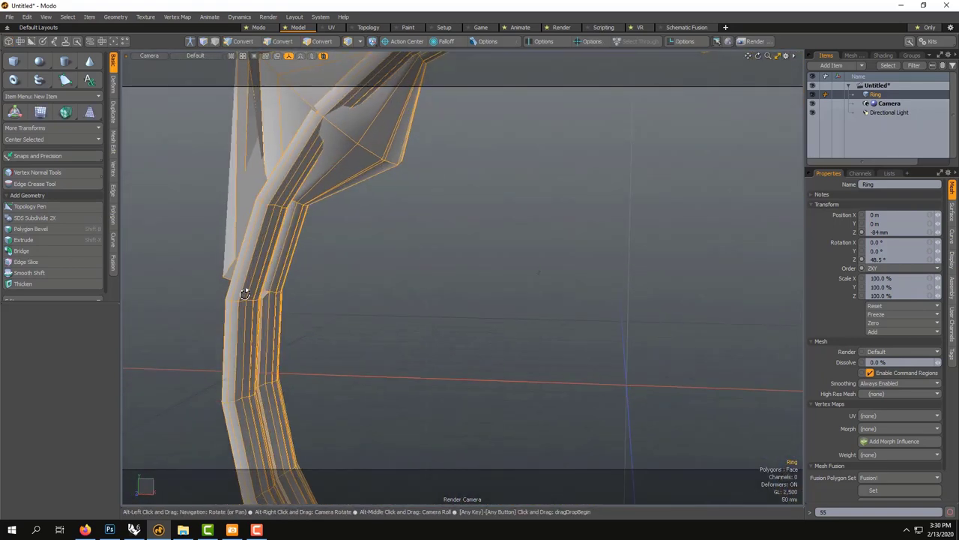
{"action": "scroll", "coordinate": [345, 290], "scroll_direction": "down", "scroll_amount": 4}
{"action": "left_click_drag", "start_coordinate": [348, 291], "coordinate": [519, 314], "text": "alt"}
{"action": "key", "text": "Tab"}
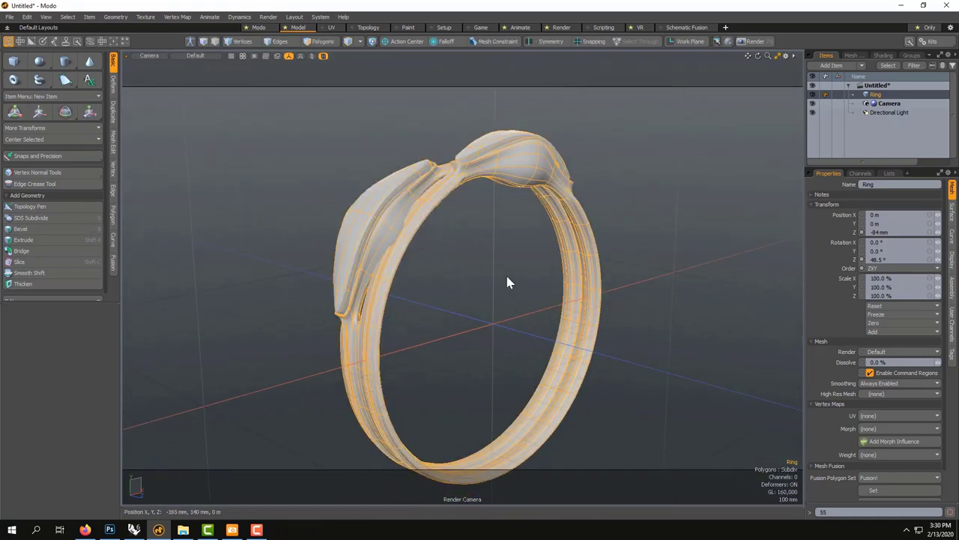
Step: Inspect the smoothed ring's shape with the mesh deselected, and reselect it for a closer look at the heads
{"action": "mouse_move", "coordinate": [480, 263]}
{"action": "left_mouse_down", "text": "alt"}
{"action": "mouse_move", "coordinate": [574, 263]}
{"action": "mouse_move", "coordinate": [499, 237]}
{"action": "mouse_move", "coordinate": [448, 278]}
{"action": "mouse_move", "coordinate": [482, 273]}
{"action": "mouse_move", "coordinate": [467, 268]}
{"action": "left_mouse_up", "text": "alt"}
{"action": "left_click", "coordinate": [483, 263]}
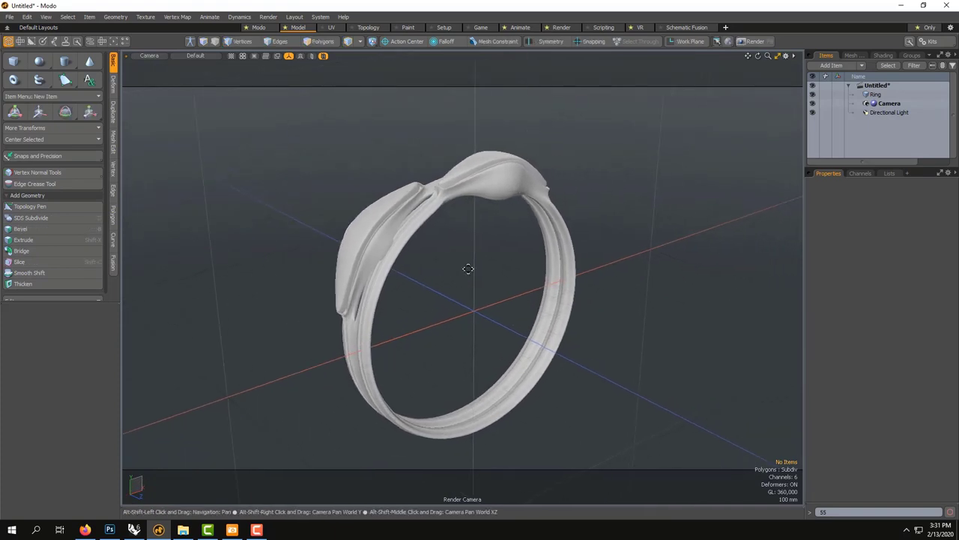
{"action": "left_click", "coordinate": [383, 252]}
{"action": "scroll", "coordinate": [370, 252], "scroll_direction": "up", "scroll_amount": 5}
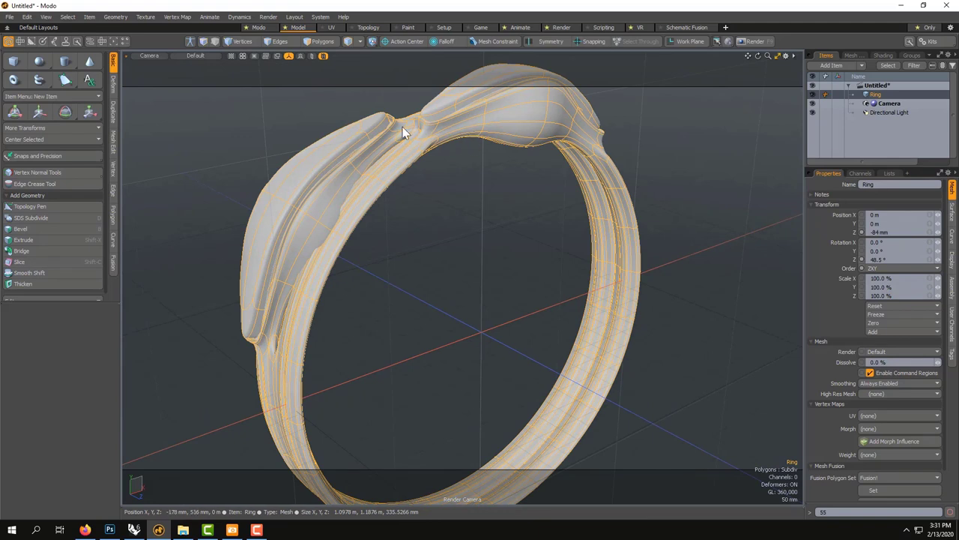
Step: Select the continuous polygon loop around the band's rim, including the underside of the head, and apply a Polygon Bevel
{"action": "left_click", "coordinate": [316, 40]}
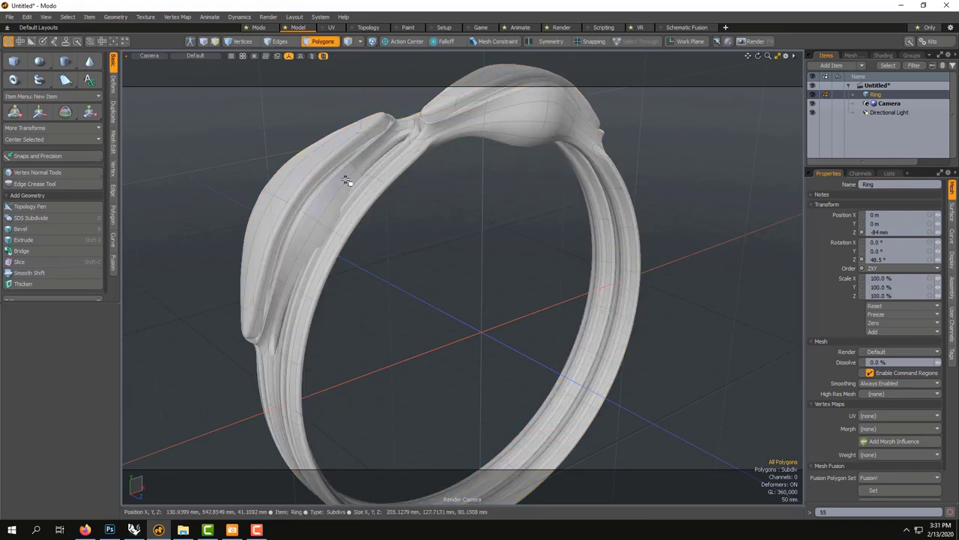
{"action": "left_click_drag", "start_coordinate": [386, 193], "coordinate": [412, 156]}
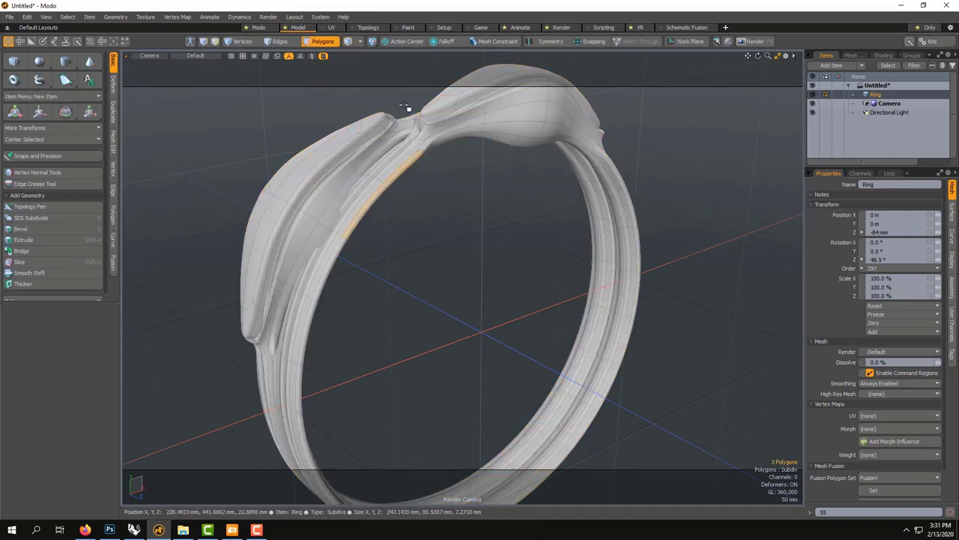
{"action": "key", "text": "l"}
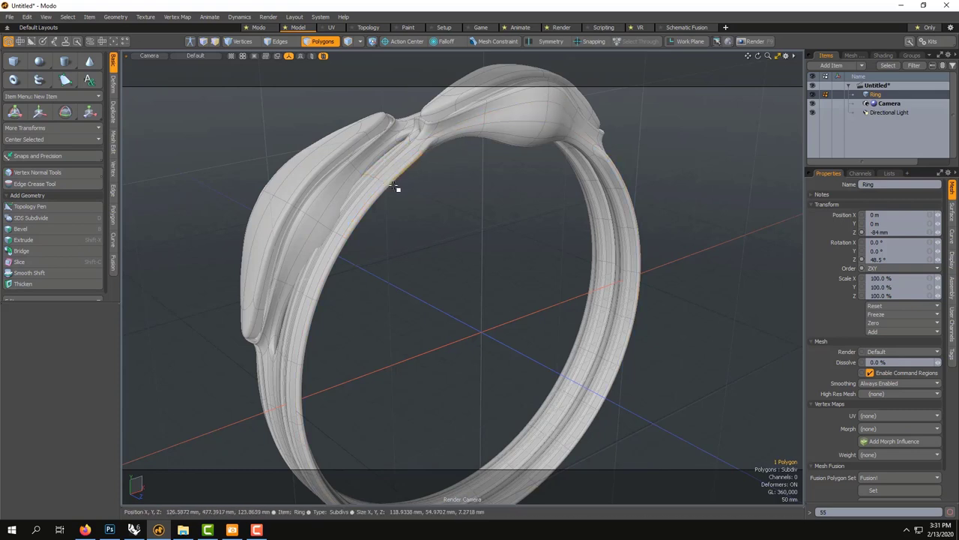
{"action": "key", "text": "ctrl"}
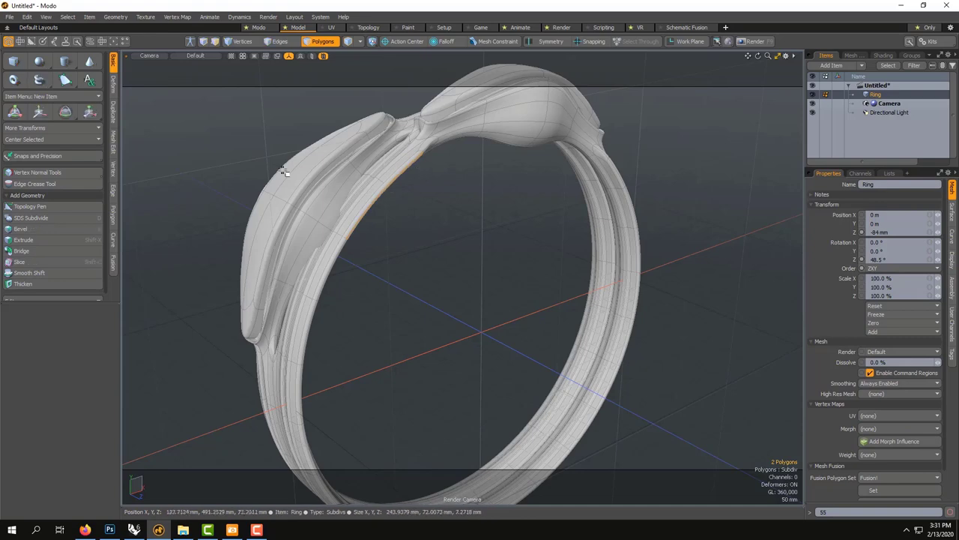
{"action": "key", "text": "l"}
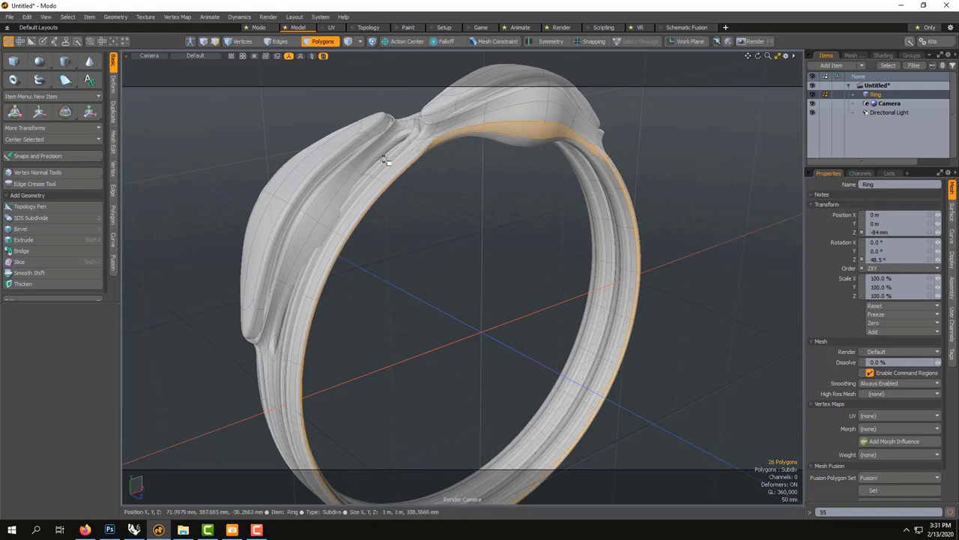
{"action": "left_click_drag", "start_coordinate": [448, 200], "coordinate": [391, 201], "text": "alt"}
{"action": "key", "text": "b"}
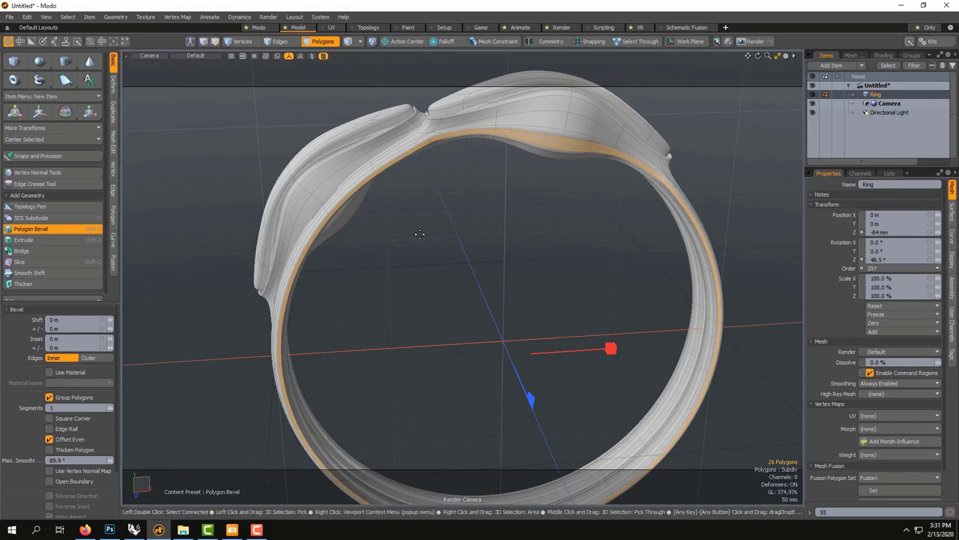
{"action": "key", "text": "Escape"}
{"action": "key", "text": "Escape"}
Step: Examine the opposite rim and inner surface of the ring, picking single polygons there and clearing the selection
{"action": "left_click_drag", "start_coordinate": [437, 239], "coordinate": [633, 234], "text": "alt"}
{"action": "key", "text": "3"}
{"action": "left_click_drag", "start_coordinate": [440, 144], "coordinate": [480, 203], "text": "alt"}
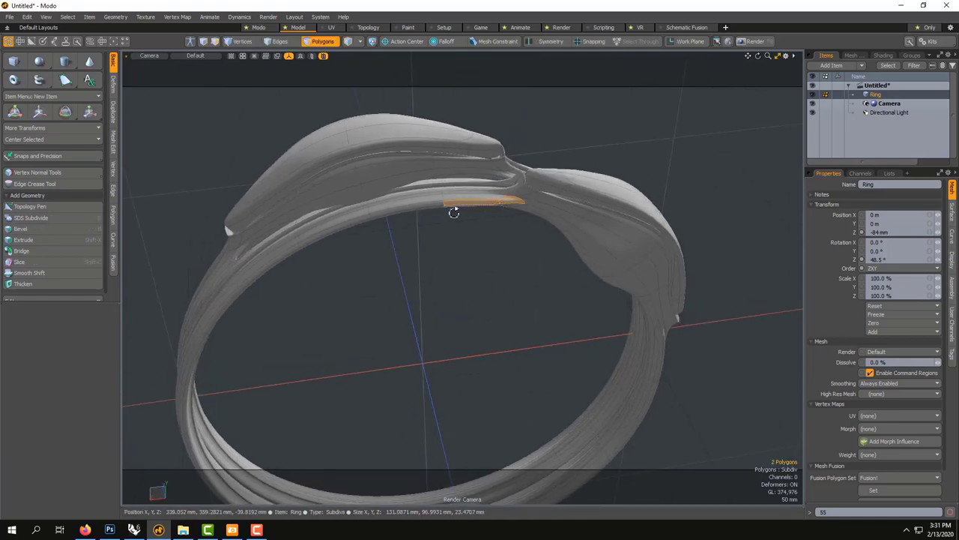
{"action": "left_click_drag", "start_coordinate": [453, 213], "coordinate": [457, 180], "text": "alt"}
{"action": "left_click_drag", "start_coordinate": [457, 142], "coordinate": [370, 147], "text": "alt"}
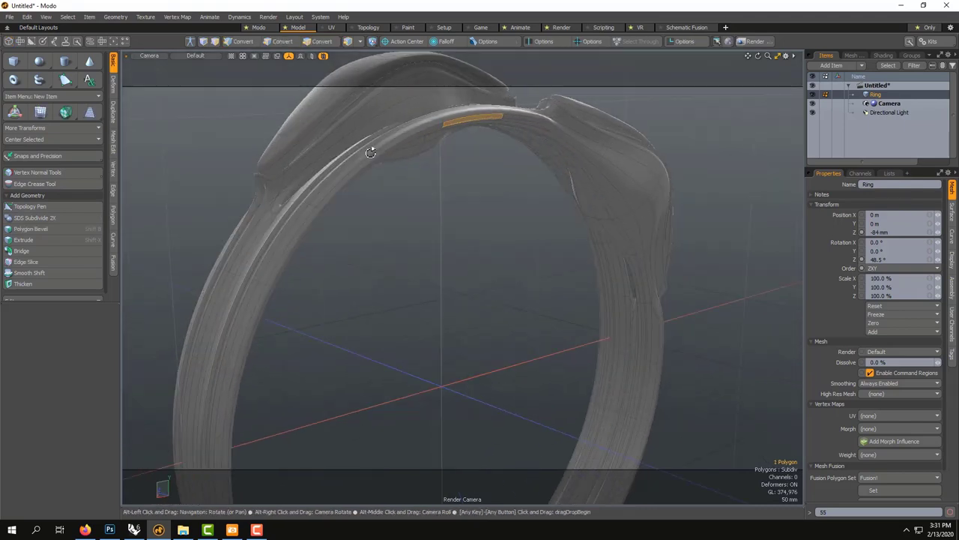
{"action": "left_click", "coordinate": [445, 205]}
{"action": "left_click_drag", "start_coordinate": [445, 205], "coordinate": [497, 165], "text": "alt"}
{"action": "left_click_drag", "start_coordinate": [403, 293], "coordinate": [444, 259], "text": "alt"}
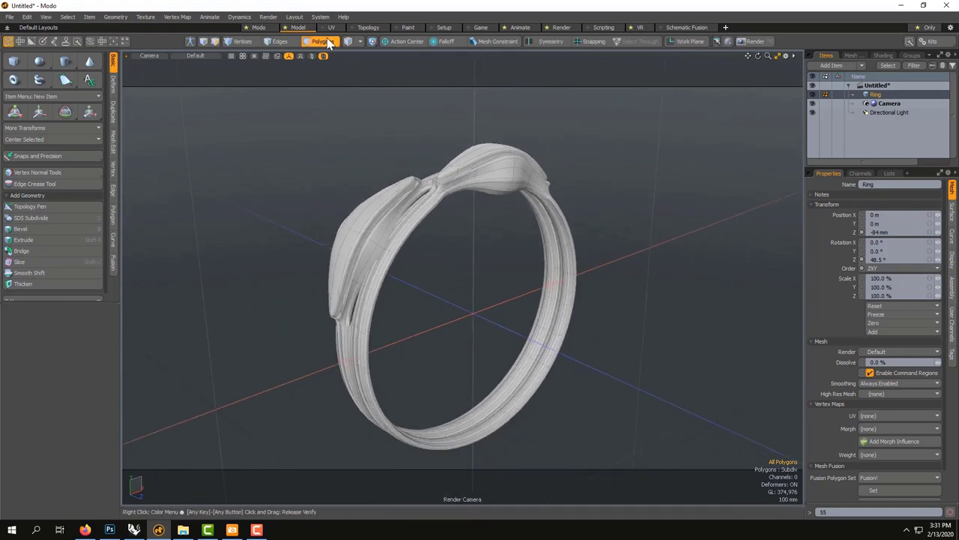
Step: Select the polygons of the left stone and assign them a new material named Stone1
{"action": "key", "text": "5"}
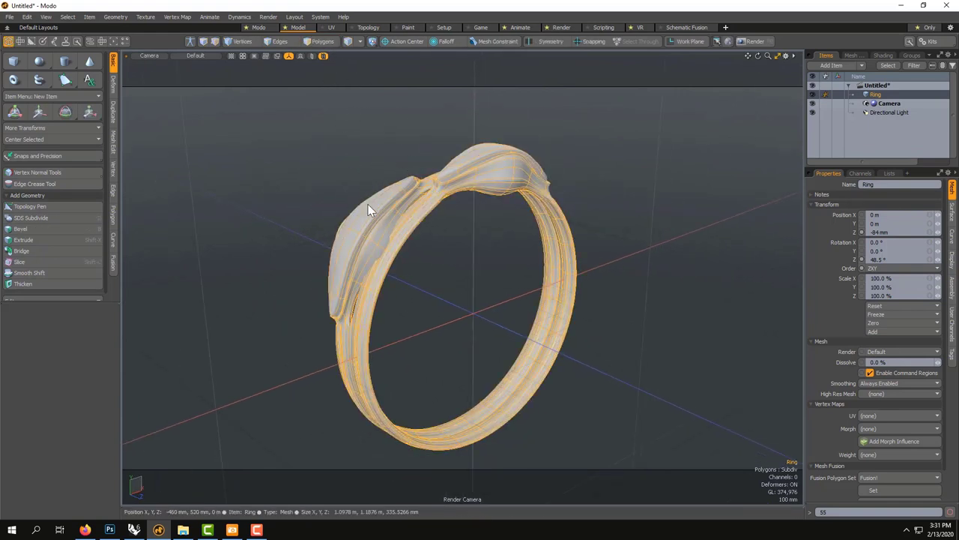
{"action": "left_click", "coordinate": [327, 42]}
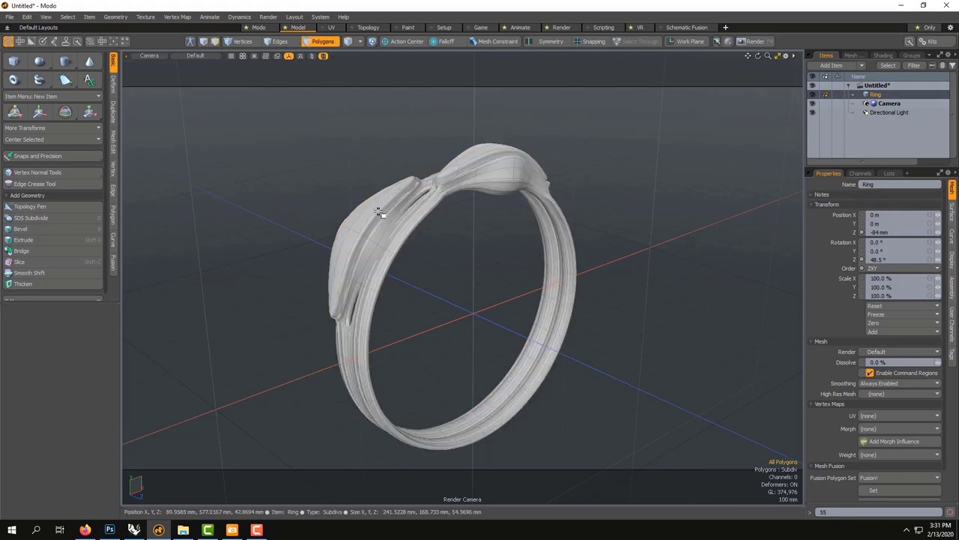
{"action": "key", "text": "m"}
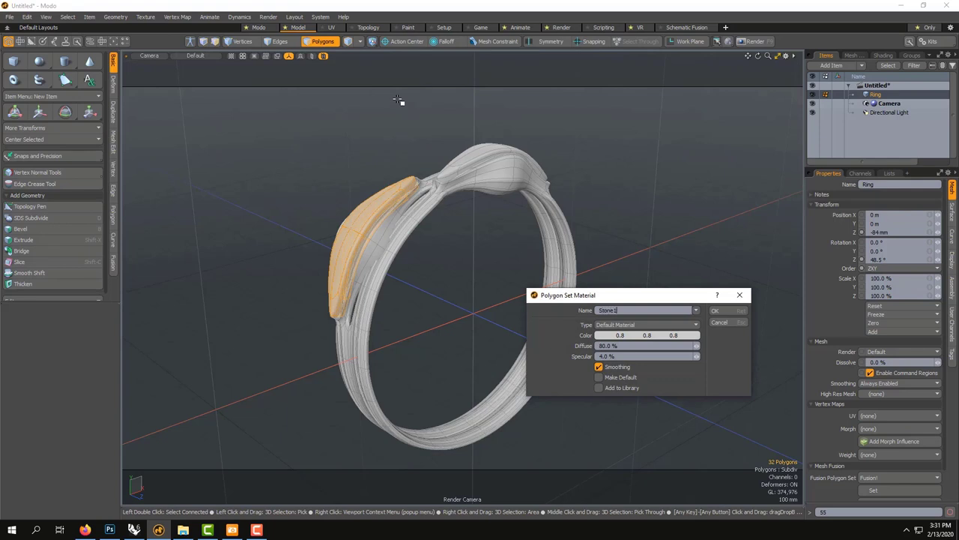
{"action": "key", "text": "Return"}
{"action": "left_click", "coordinate": [328, 43]}
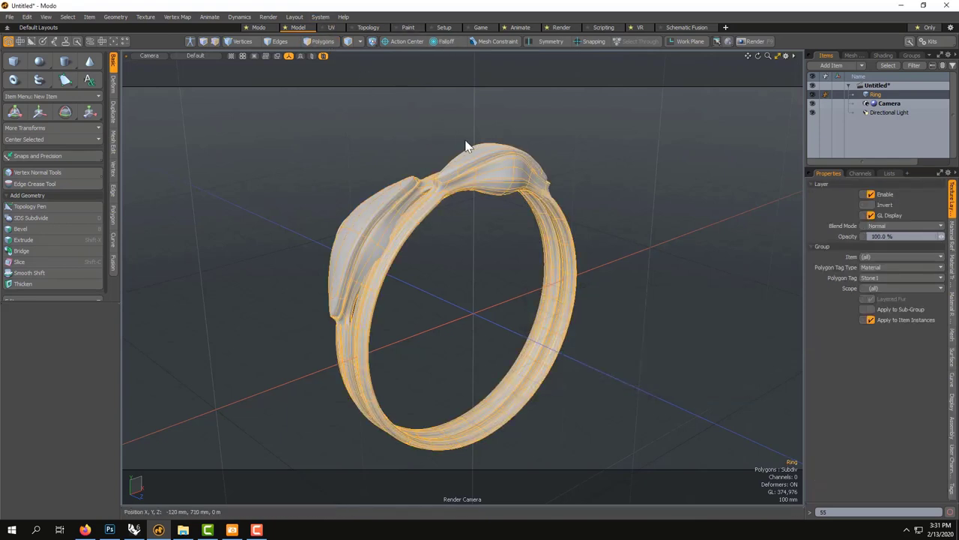
Step: Select the upper stone's connected polygons and assign them a new material named Stone2
{"action": "left_click", "coordinate": [319, 42]}
{"action": "double_click", "coordinate": [477, 154]}
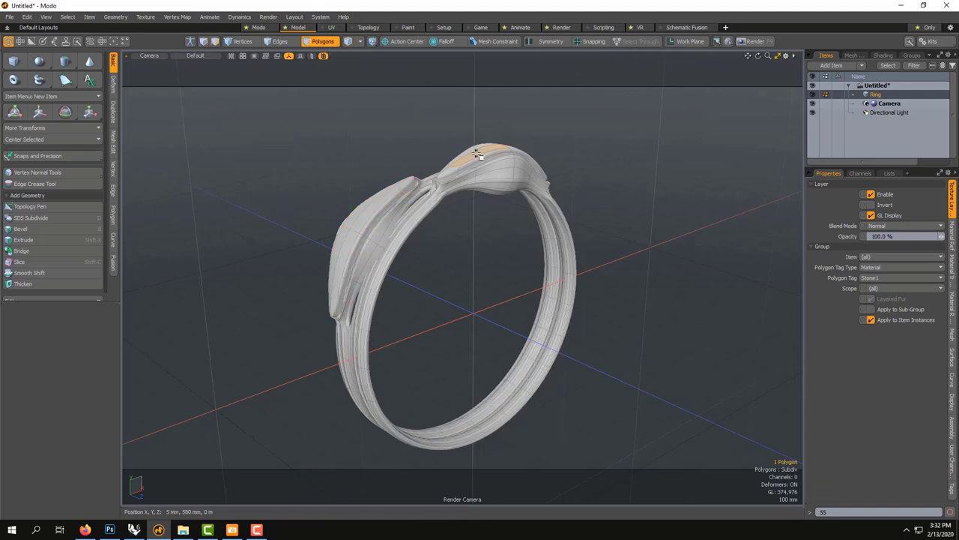
{"action": "key", "text": "m"}
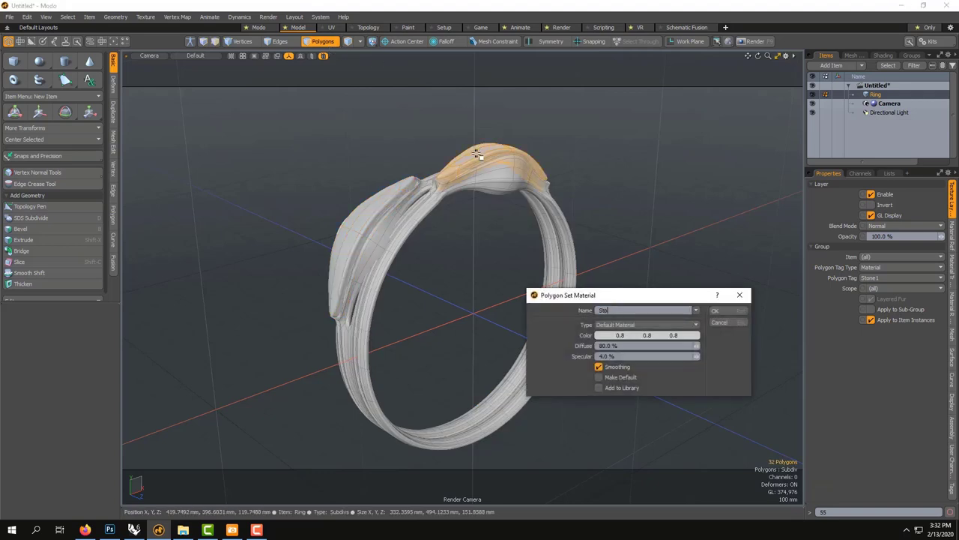
{"action": "key", "text": "Return"}
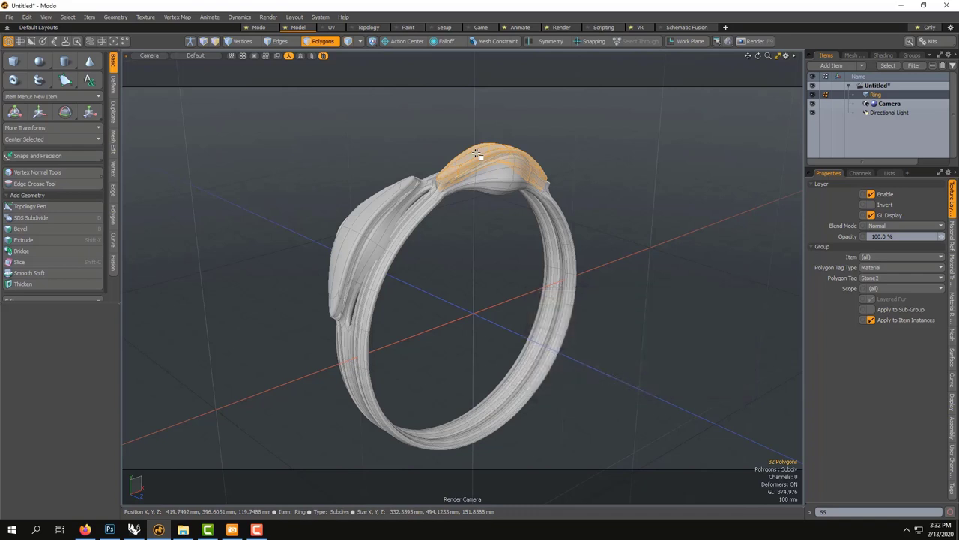
{"action": "left_click", "coordinate": [331, 45]}
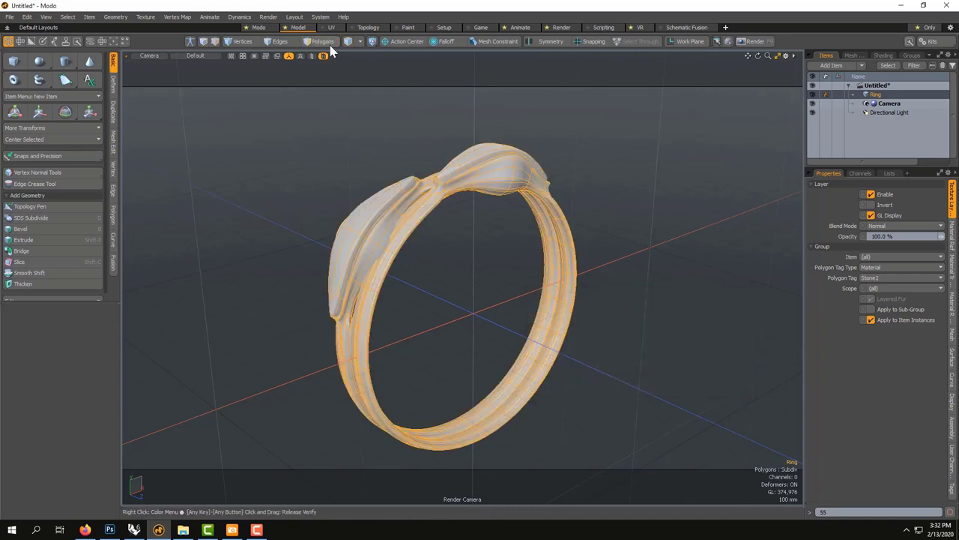
Step: Select all connected polygons of the metal bands and assign them a new material named Ring
{"action": "left_click", "coordinate": [322, 42]}
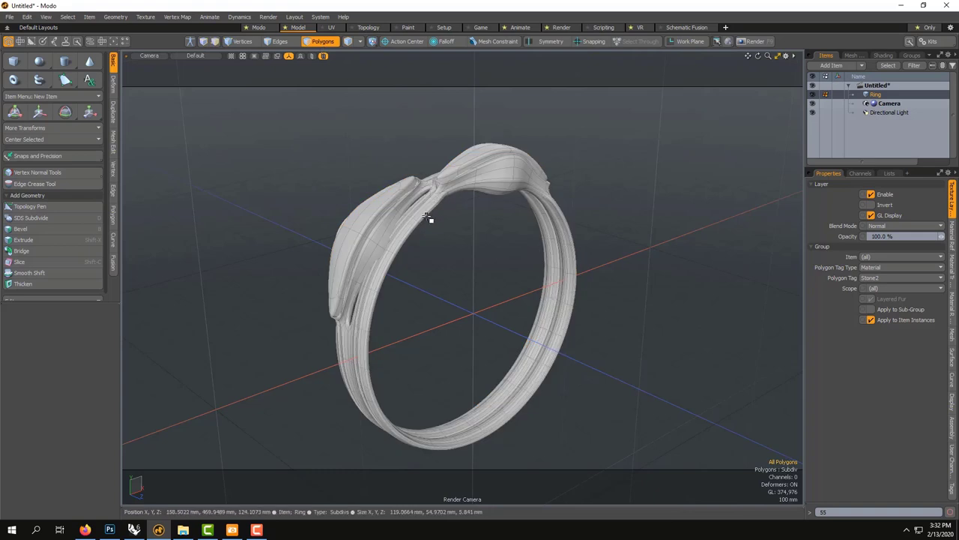
{"action": "double_click", "coordinate": [427, 217]}
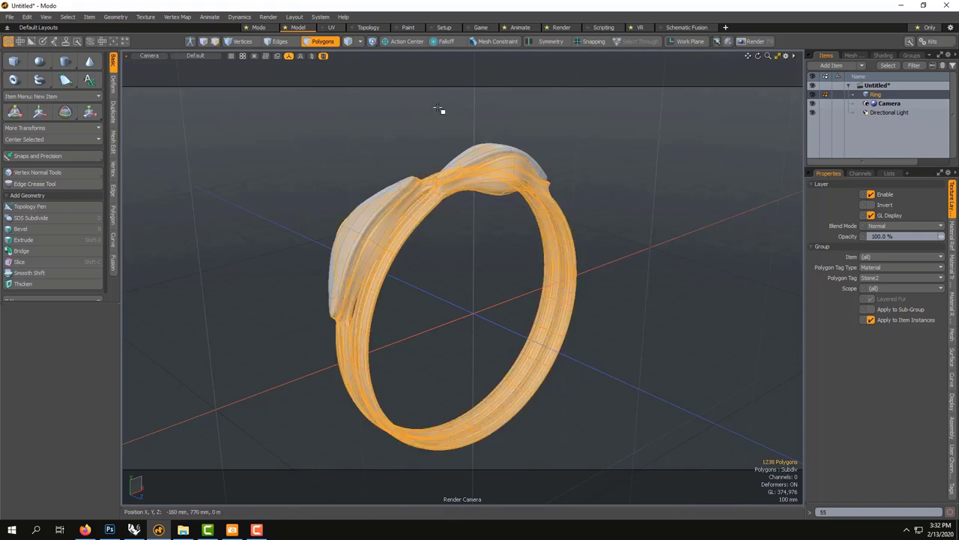
{"action": "key", "text": "m"}
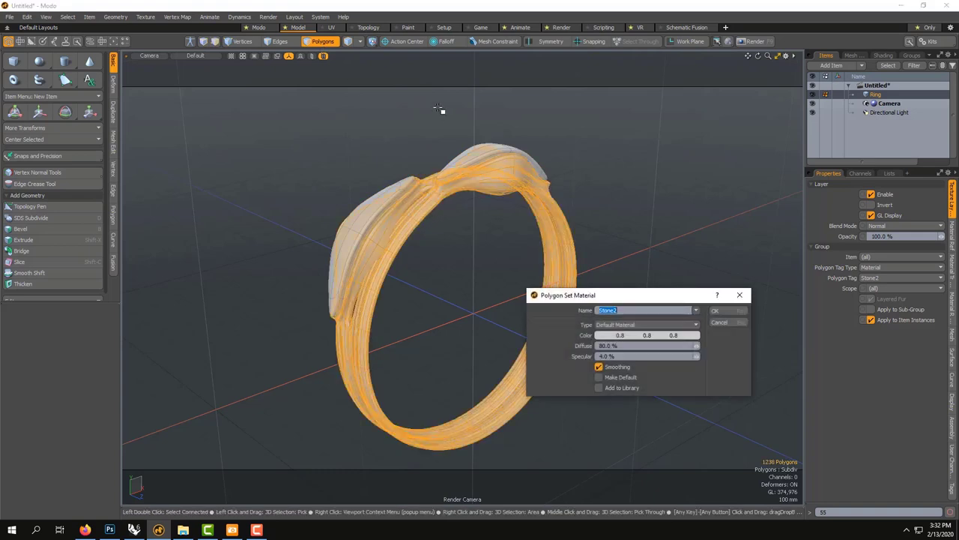
{"action": "key", "text": "Return"}
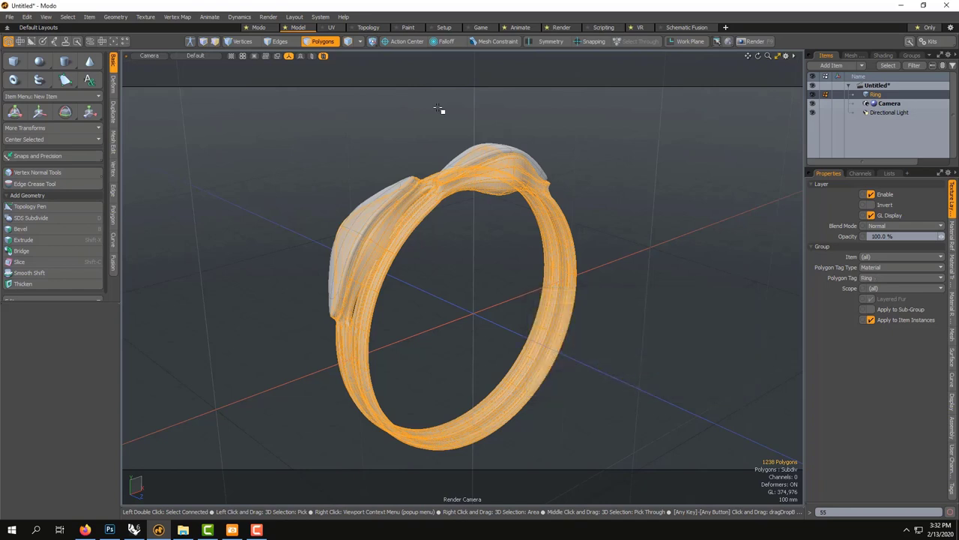
{"action": "left_click", "coordinate": [420, 116]}
{"action": "left_click", "coordinate": [331, 42]}
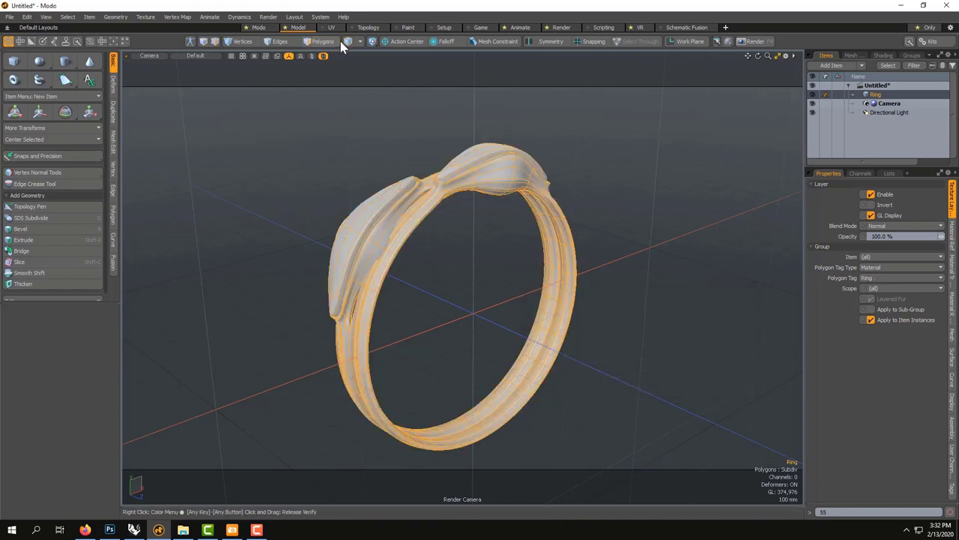
Step: Change the Directional Light's type to Area Light
{"action": "left_click", "coordinate": [885, 112]}
{"action": "right_click", "coordinate": [886, 111]}
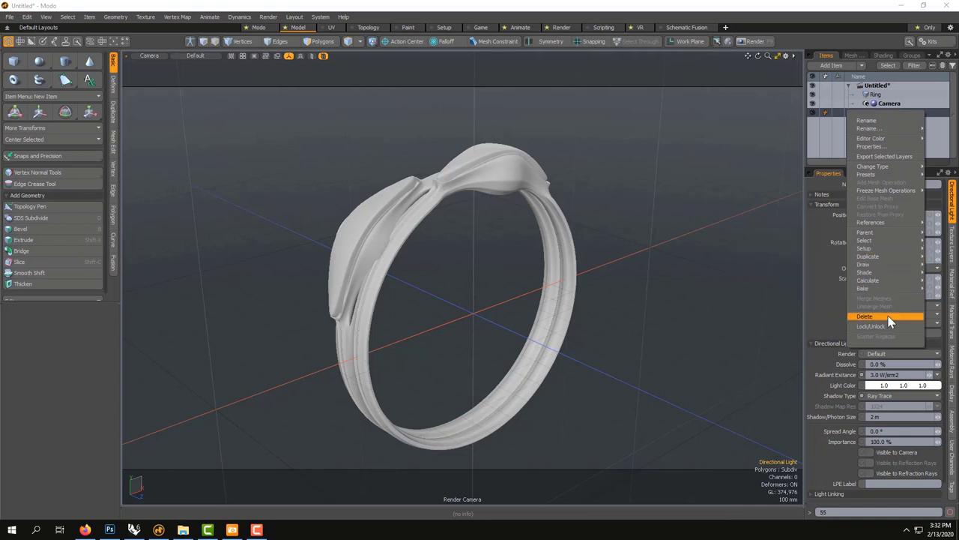
{"action": "mouse_move", "coordinate": [881, 235]}
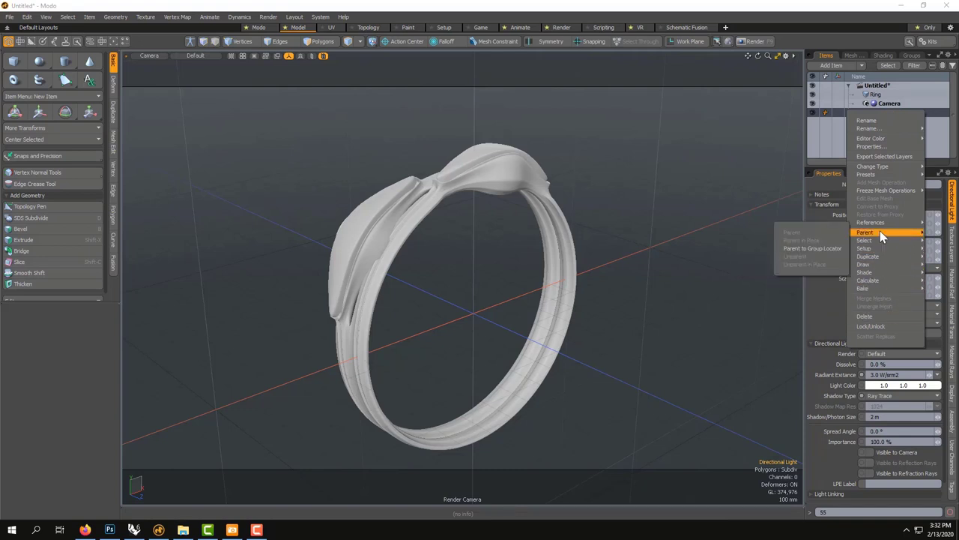
{"action": "mouse_move", "coordinate": [875, 165]}
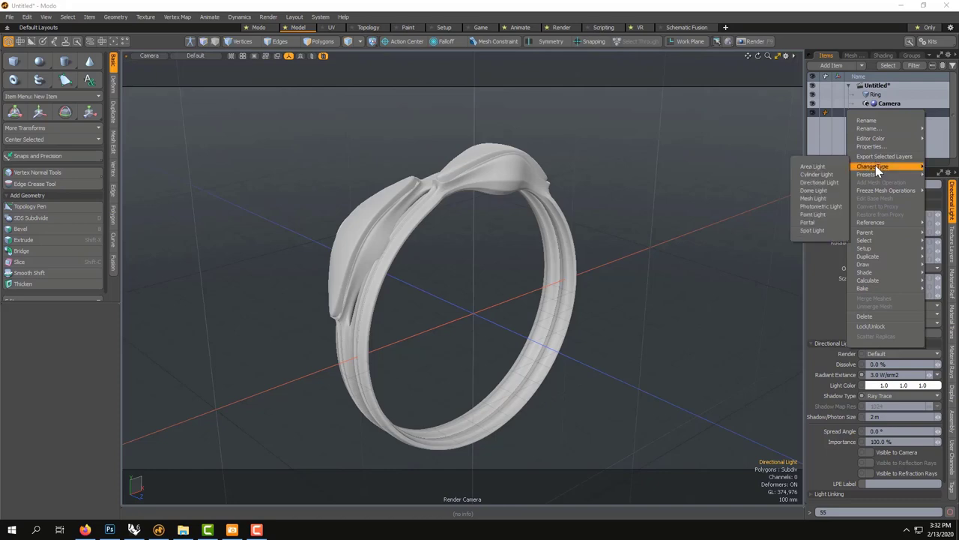
{"action": "left_click", "coordinate": [812, 166]}
Step: Move the area light closer to the ring, to about X -1.16 m and Z 1.28 m
{"action": "scroll", "coordinate": [577, 256], "scroll_direction": "down", "scroll_amount": 3}
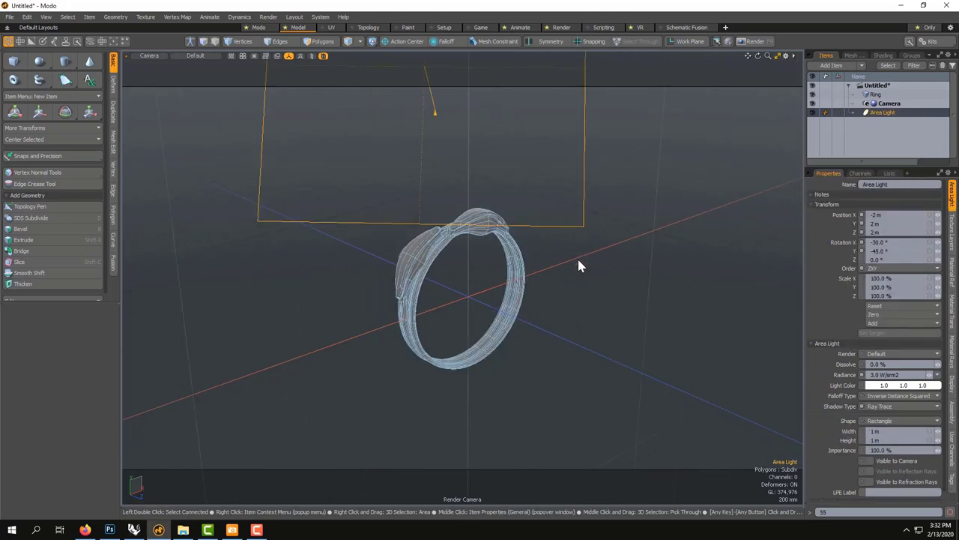
{"action": "scroll", "coordinate": [577, 262], "scroll_direction": "down", "scroll_amount": 3}
{"action": "left_click_drag", "start_coordinate": [544, 296], "coordinate": [415, 357], "text": "alt"}
{"action": "key", "text": "w"}
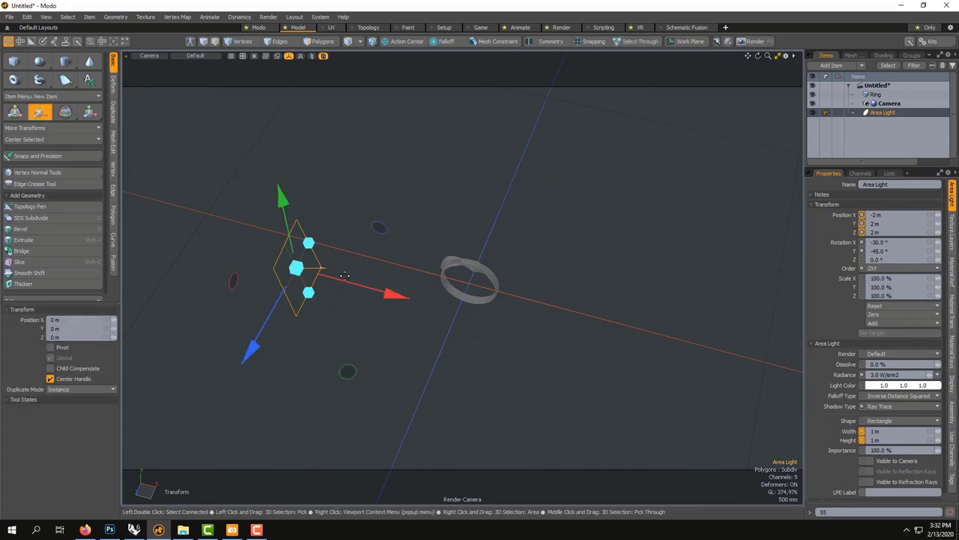
{"action": "left_click_drag", "start_coordinate": [345, 276], "coordinate": [471, 199]}
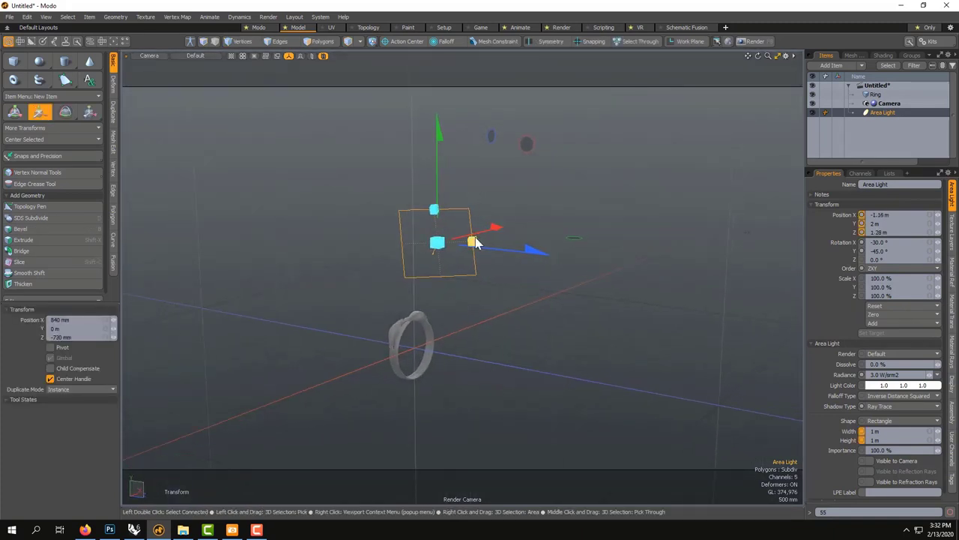
Step: Enlarge the area light's rectangle to about 2 m wide and 1.22 m high
{"action": "left_click_drag", "start_coordinate": [475, 243], "coordinate": [506, 240]}
{"action": "left_click_drag", "start_coordinate": [433, 212], "coordinate": [433, 199]}
{"action": "left_click_drag", "start_coordinate": [442, 201], "coordinate": [507, 219], "text": "alt"}
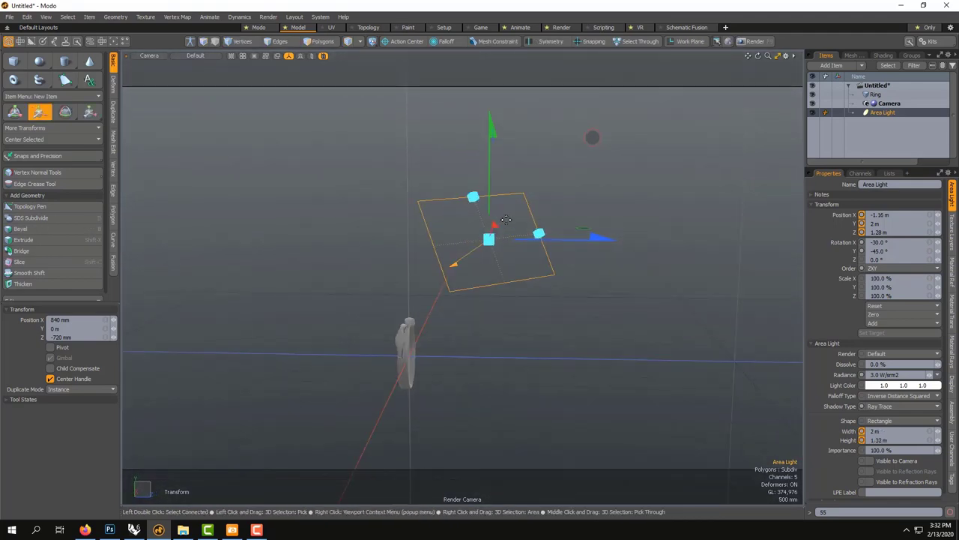
Step: Finish transforming the area light and add a unit cube primitive at the origin as a new mesh item
{"action": "key", "text": "q"}
{"action": "left_click", "coordinate": [435, 188]}
{"action": "left_click_drag", "start_coordinate": [434, 188], "coordinate": [456, 282], "text": "alt"}
{"action": "left_click", "coordinate": [424, 289]}
{"action": "key", "text": "w"}
{"action": "key", "text": "q"}
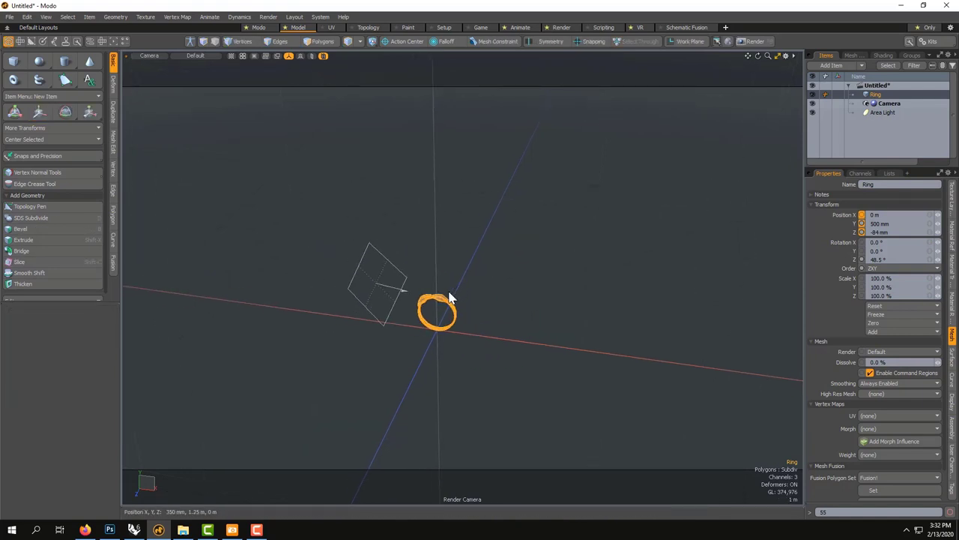
{"action": "right_click", "coordinate": [469, 255]}
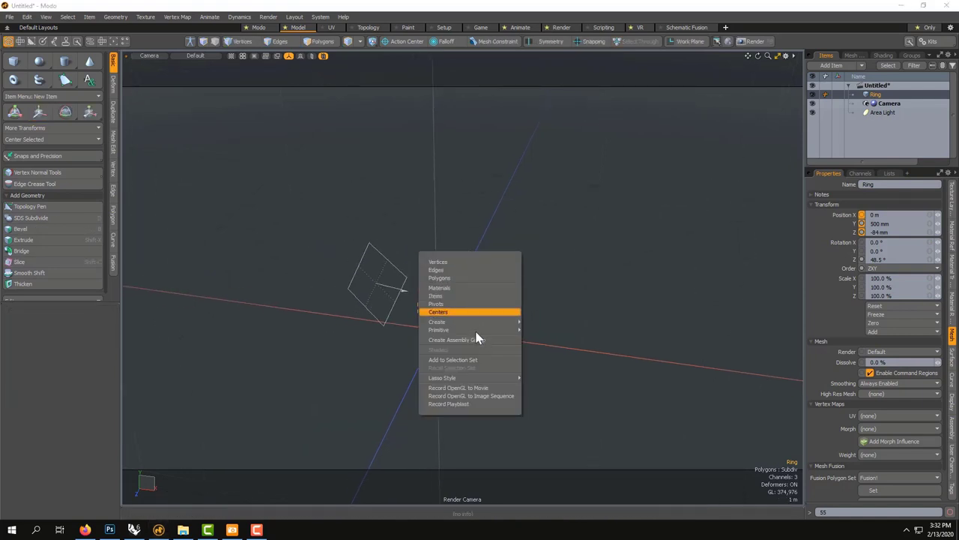
{"action": "mouse_move", "coordinate": [476, 332]}
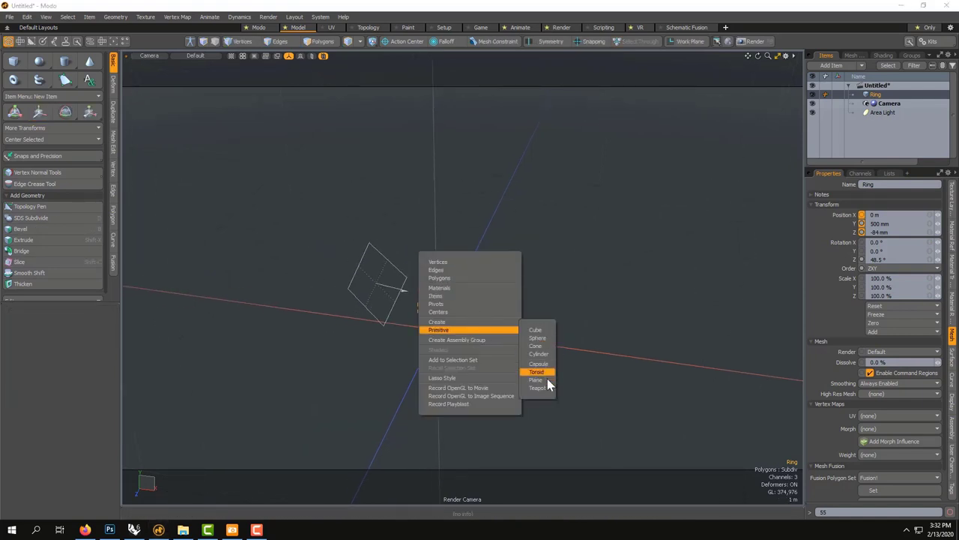
{"action": "left_click", "coordinate": [537, 330]}
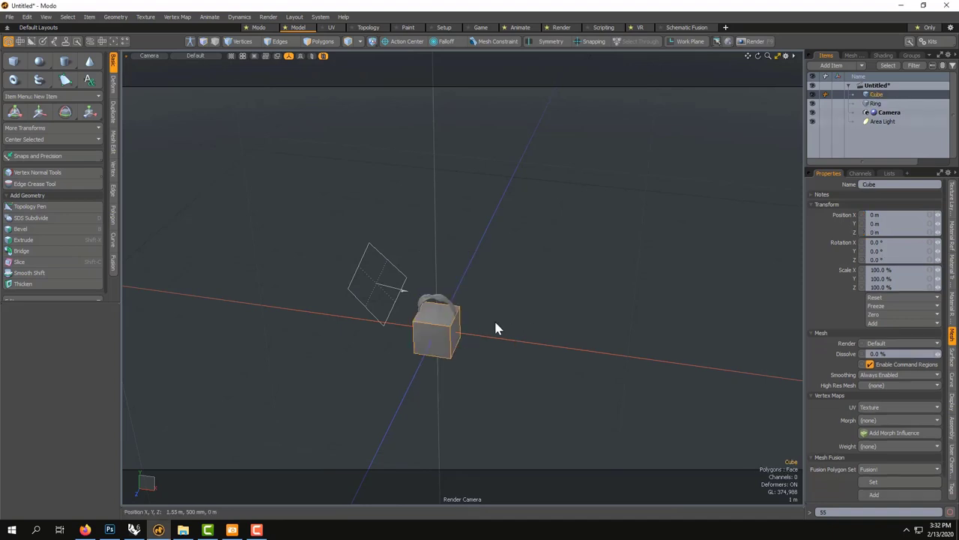
Step: Scale all of the cube's polygons uniformly to about 13.1 m per side
{"action": "left_click", "coordinate": [321, 41]}
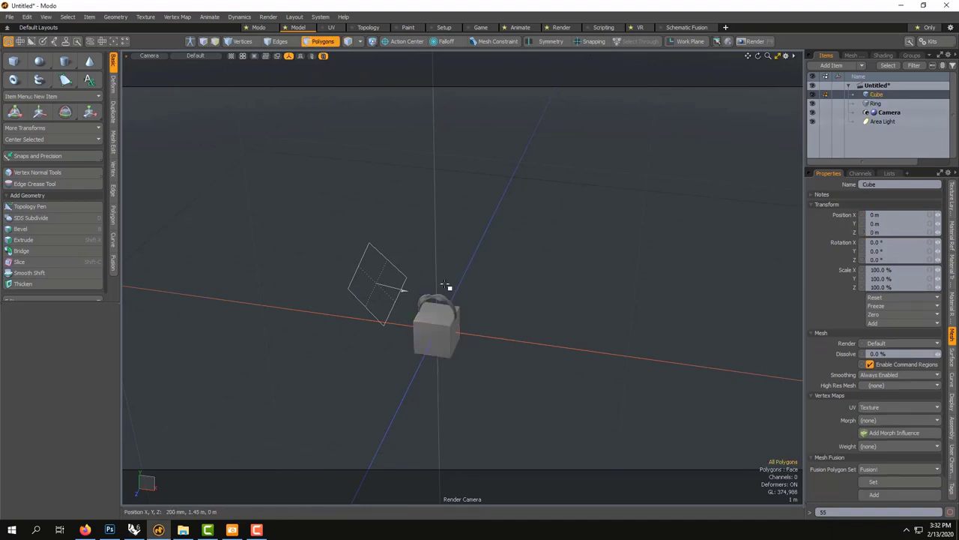
{"action": "key", "text": "r"}
{"action": "left_click_drag", "start_coordinate": [443, 331], "coordinate": [577, 328]}
{"action": "key", "text": "q"}
{"action": "scroll", "coordinate": [385, 361], "scroll_direction": "down", "scroll_amount": 5}
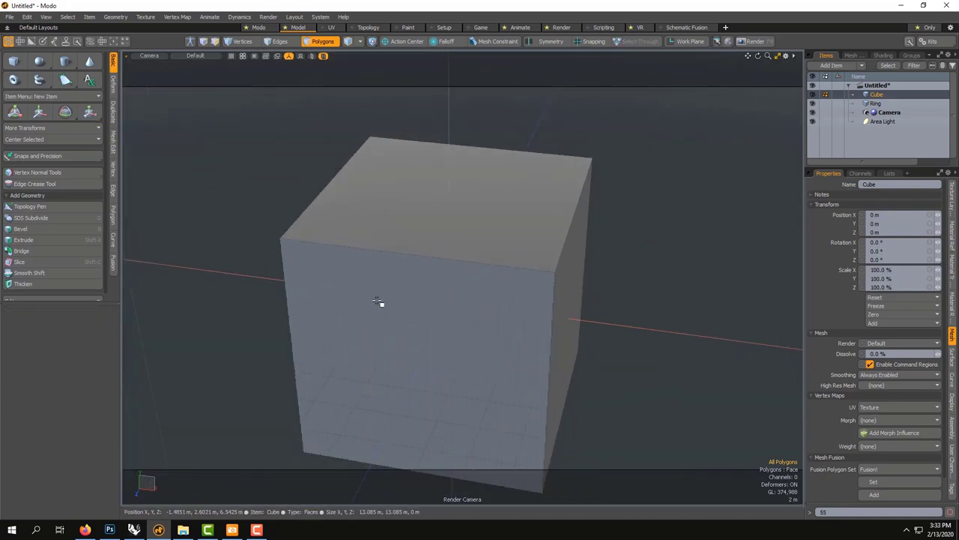
Step: Delete every cube face except the floor and back wall, and flip those two polygons to face inward
{"action": "left_click_drag", "start_coordinate": [439, 251], "coordinate": [528, 344], "text": "alt"}
{"action": "key", "text": "Delete"}
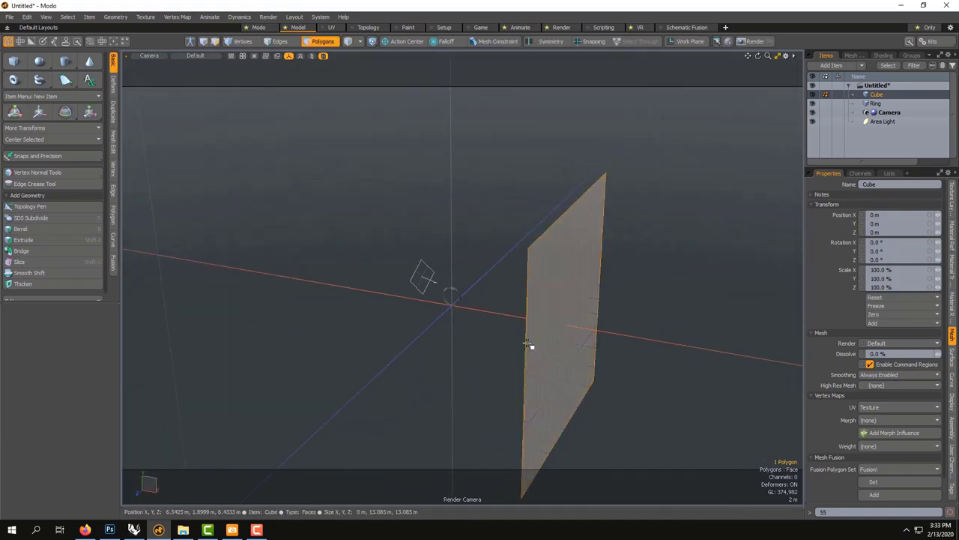
{"action": "key", "text": "Delete"}
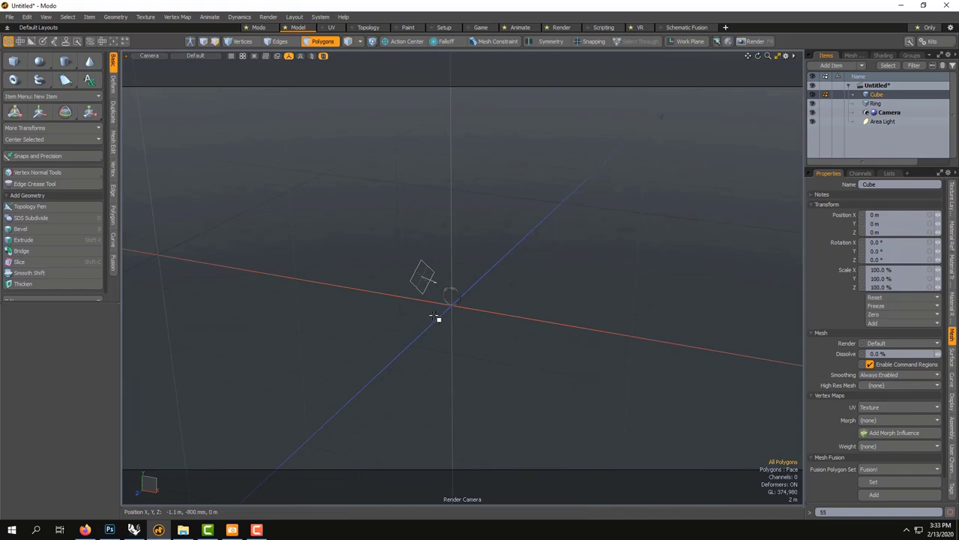
{"action": "key", "text": "f"}
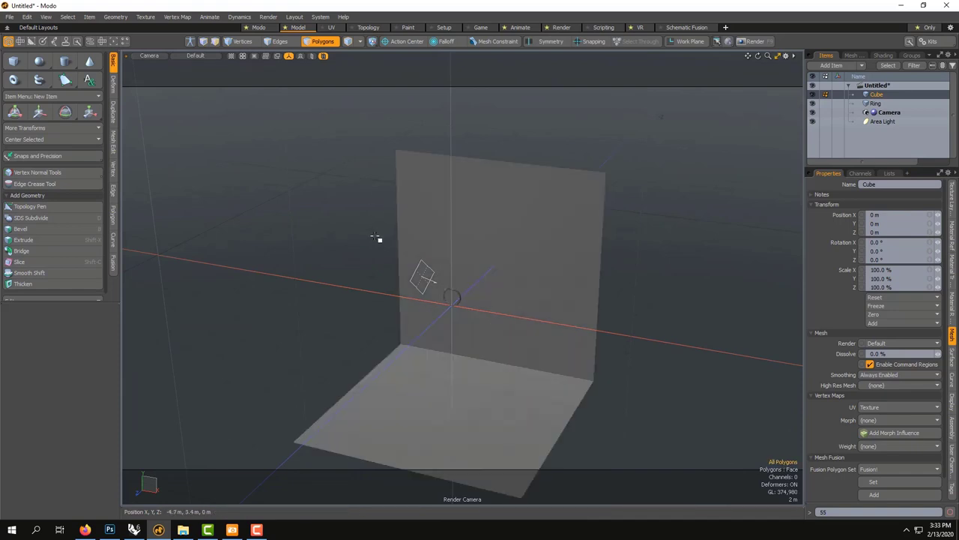
Step: Bevel the edge between the floor and back wall by about 1.9 m with a round level of 8
{"action": "left_click", "coordinate": [278, 42]}
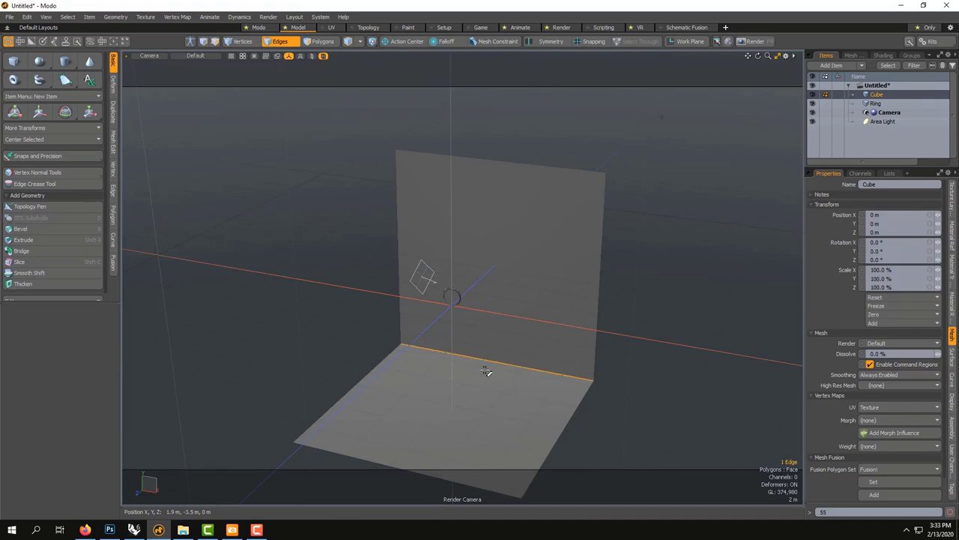
{"action": "key", "text": "b"}
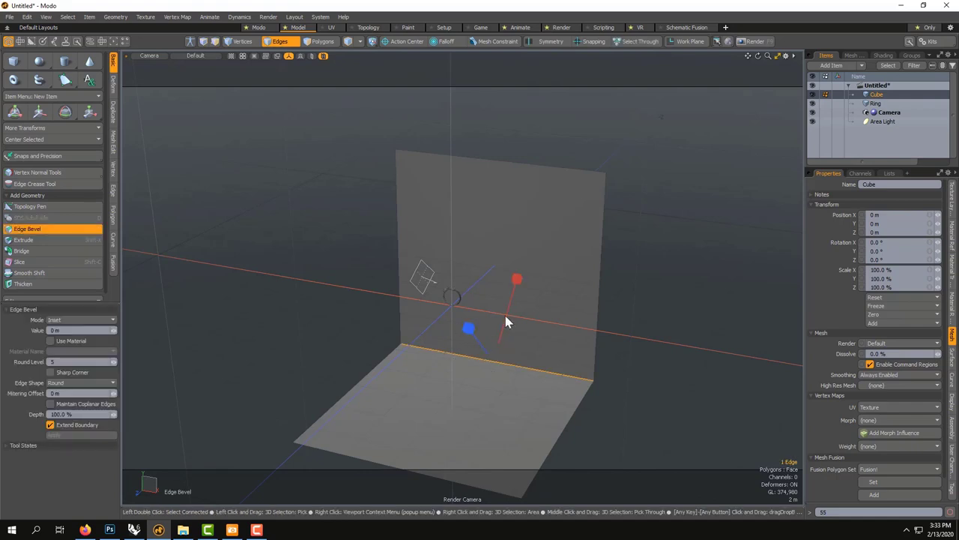
{"action": "left_click_drag", "start_coordinate": [172, 368], "coordinate": [217, 368]}
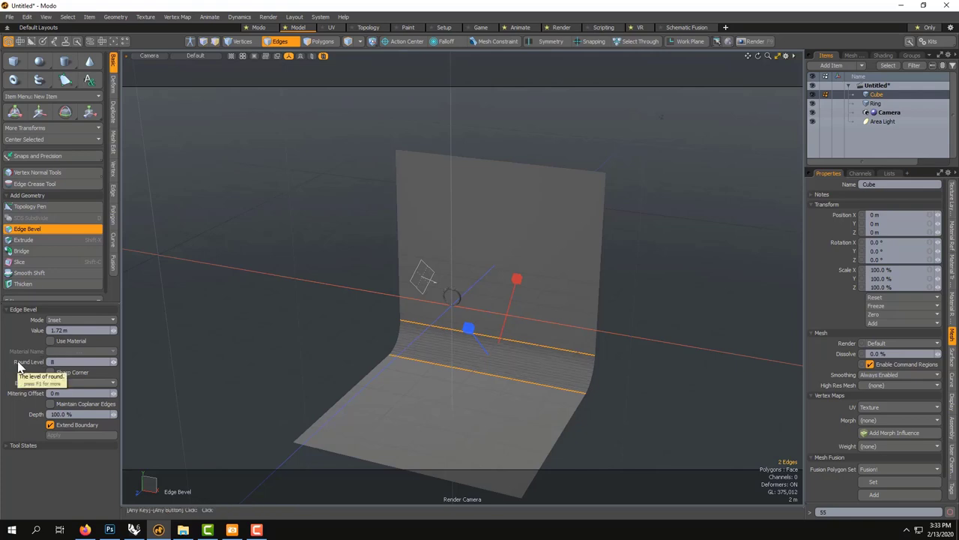
{"action": "left_click_drag", "start_coordinate": [220, 347], "coordinate": [225, 348]}
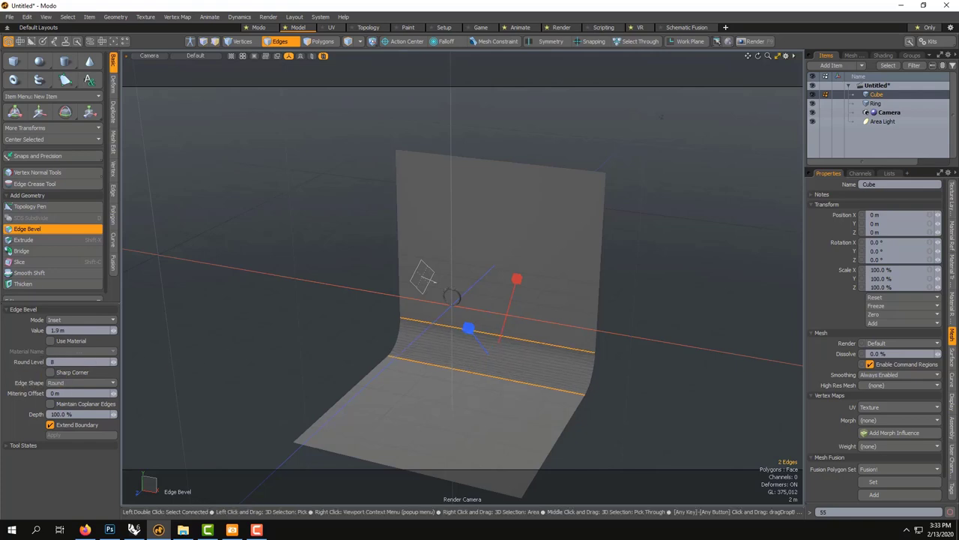
{"action": "key", "text": "space"}
Step: Widen the backdrop along X to about 27.5 m and raise it about 6.3 m to bring its floor under the ring
{"action": "left_click", "coordinate": [321, 41]}
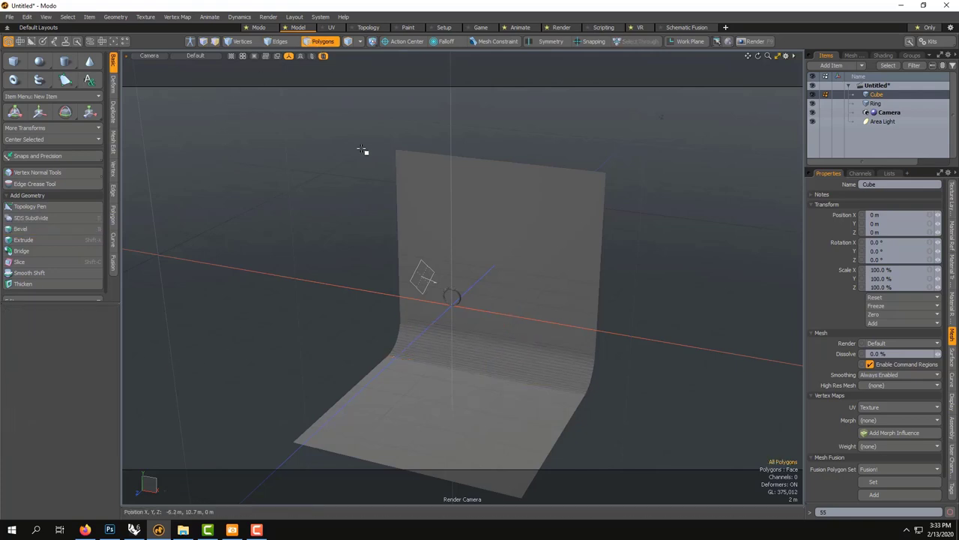
{"action": "key", "text": "r"}
{"action": "left_click_drag", "start_coordinate": [555, 325], "coordinate": [681, 345]}
{"action": "key", "text": "w"}
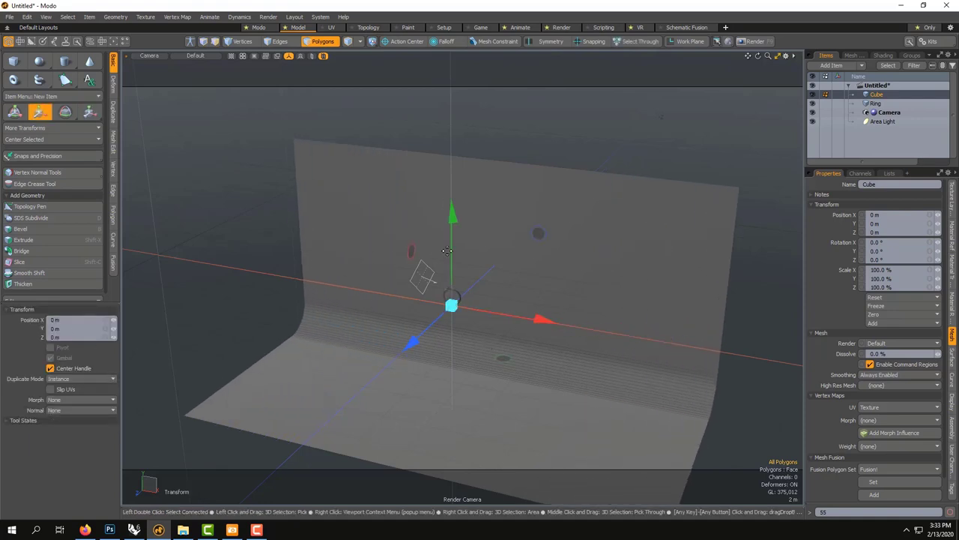
{"action": "left_click_drag", "start_coordinate": [451, 255], "coordinate": [451, 146]}
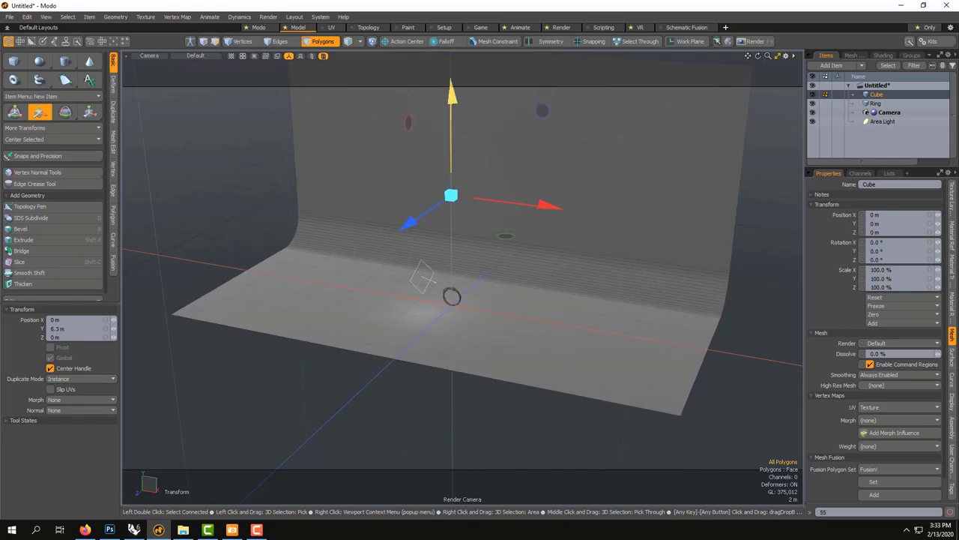
{"action": "key", "text": "q"}
Step: Reframe the render camera on a close, low three-quarter view of the ring with the curved backdrop behind it
{"action": "scroll", "coordinate": [427, 244], "scroll_direction": "up", "scroll_amount": 8}
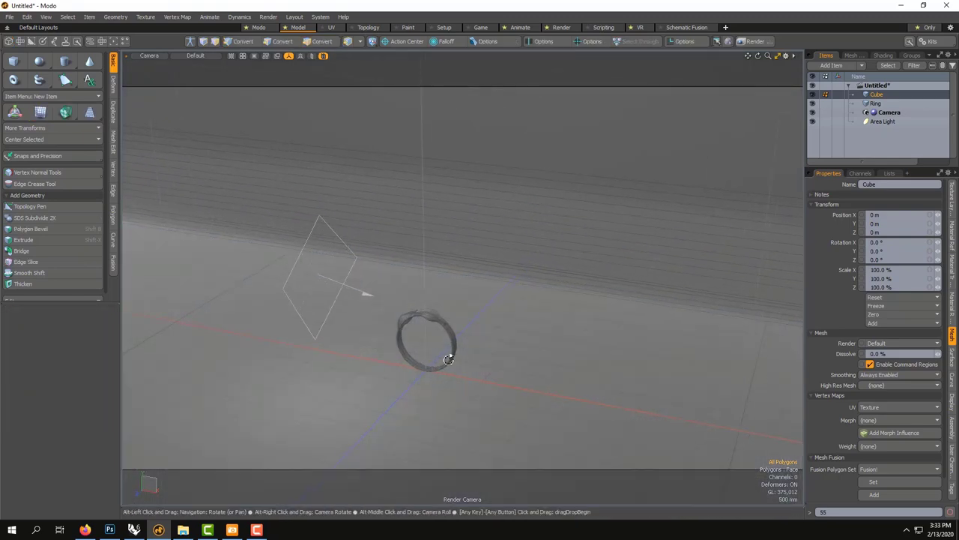
{"action": "left_click_drag", "start_coordinate": [448, 359], "coordinate": [510, 368], "text": "alt"}
{"action": "key", "text": "3"}
{"action": "scroll", "coordinate": [445, 343], "scroll_direction": "up", "scroll_amount": 3}
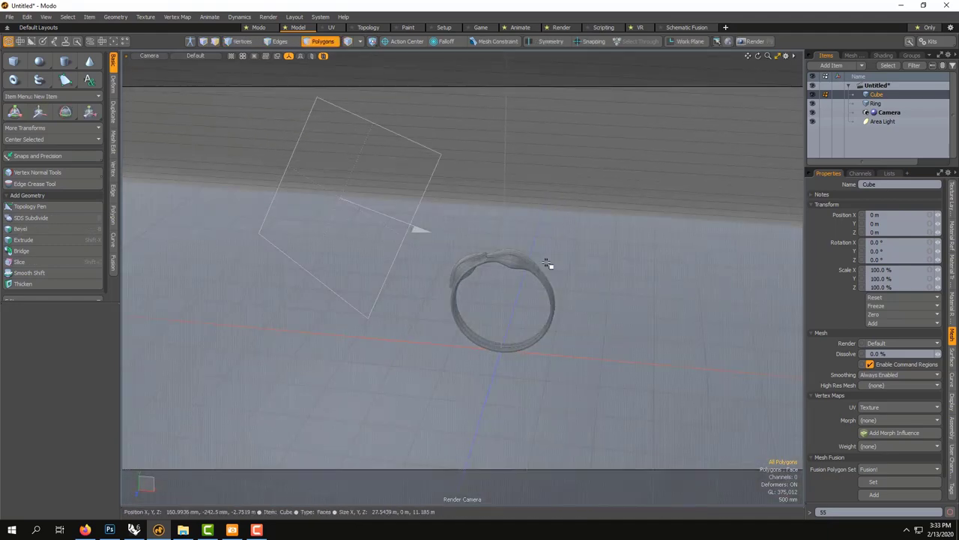
{"action": "left_click_drag", "start_coordinate": [547, 263], "coordinate": [610, 246], "text": "alt"}
{"action": "left_click", "coordinate": [329, 41]}
{"action": "left_click_drag", "start_coordinate": [546, 278], "coordinate": [617, 279], "text": "alt"}
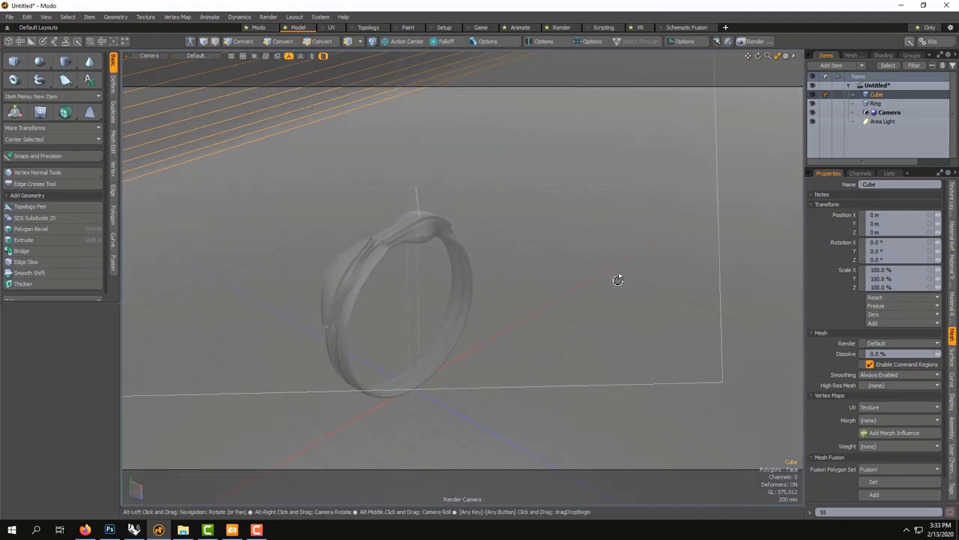
{"action": "left_click_drag", "start_coordinate": [544, 283], "coordinate": [487, 291], "text": "alt"}
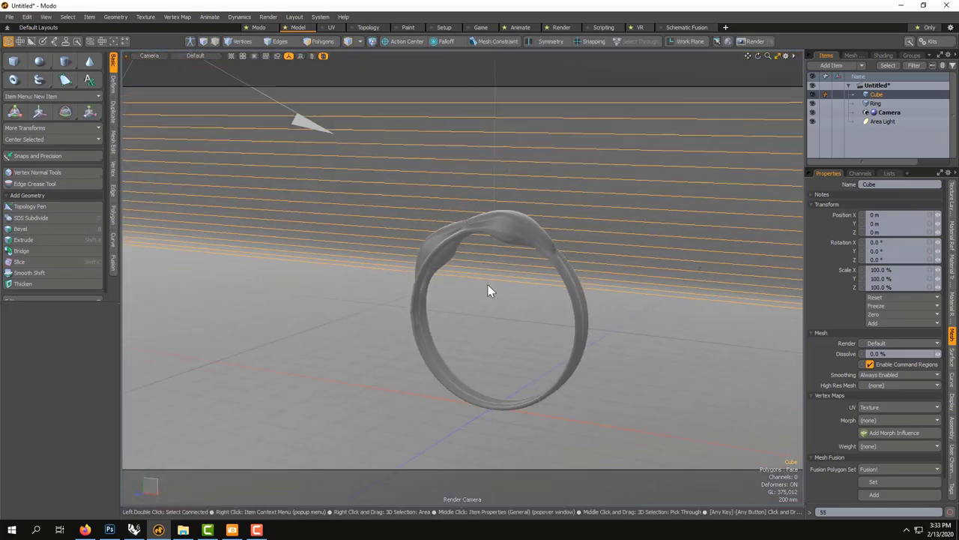
Step: Open the render Preview, shrink its window, and place it beside the ring
{"action": "key", "text": "F8"}
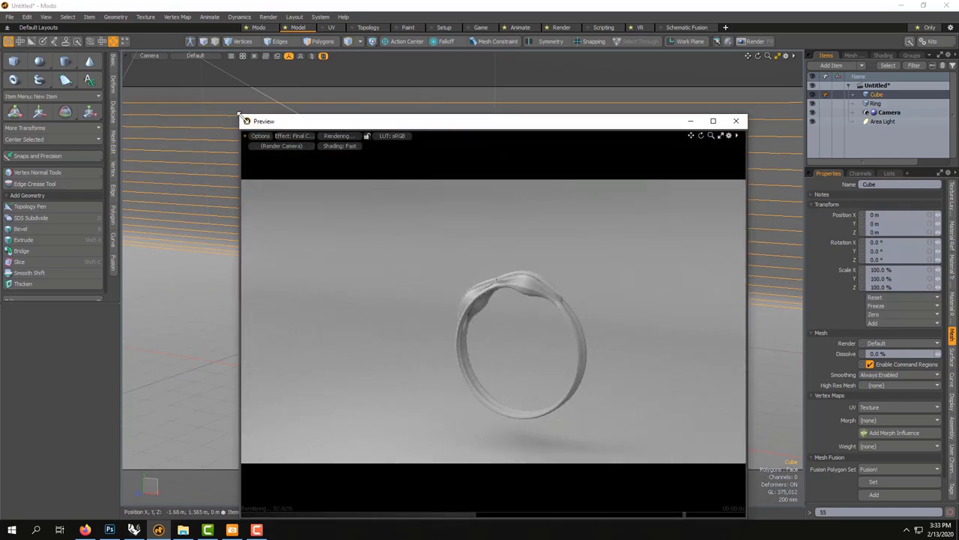
{"action": "left_click_drag", "start_coordinate": [236, 114], "coordinate": [475, 285]}
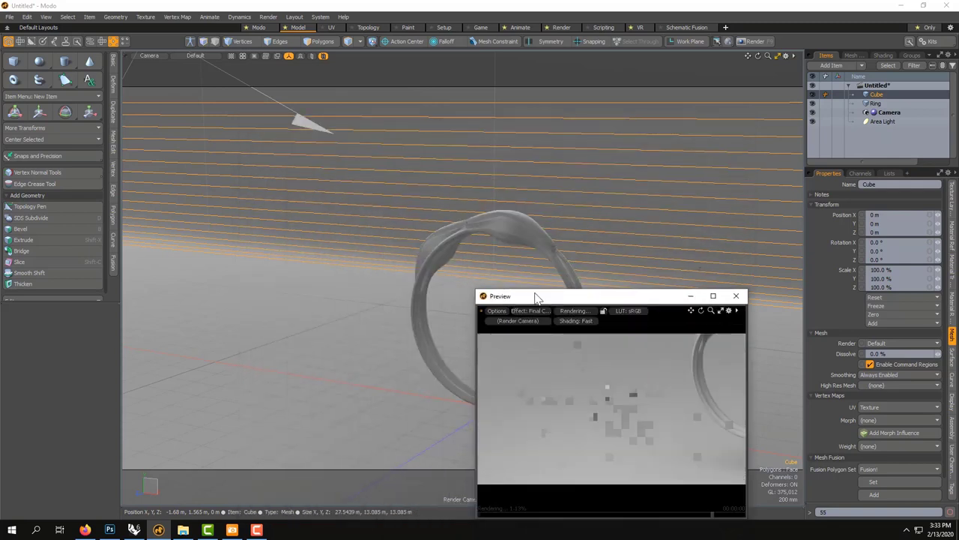
{"action": "left_click_drag", "start_coordinate": [535, 294], "coordinate": [246, 175]}
Step: Lower the Ring mesh to a Y position of about 270 mm, resting it on the backdrop floor
{"action": "left_click", "coordinate": [507, 218]}
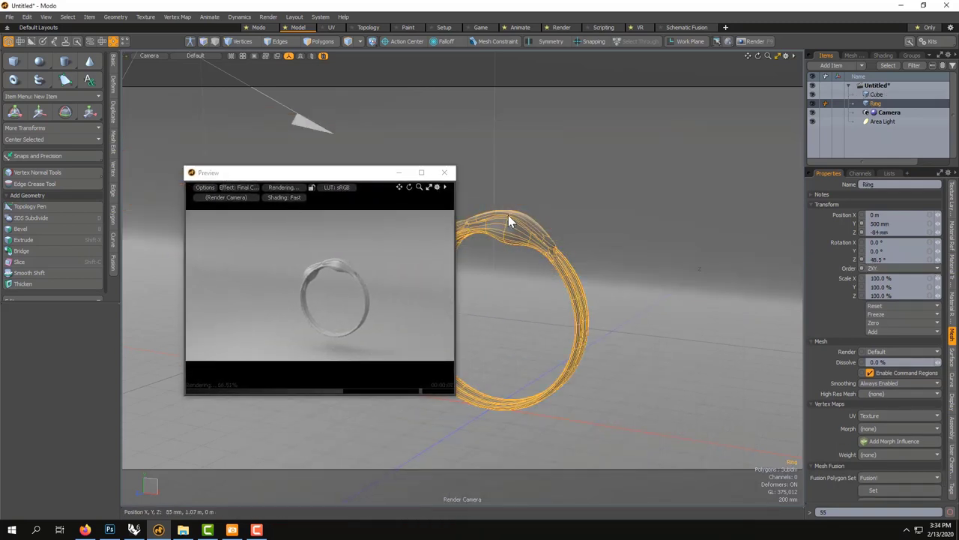
{"action": "key", "text": "w"}
{"action": "left_click_drag", "start_coordinate": [503, 219], "coordinate": [501, 261]}
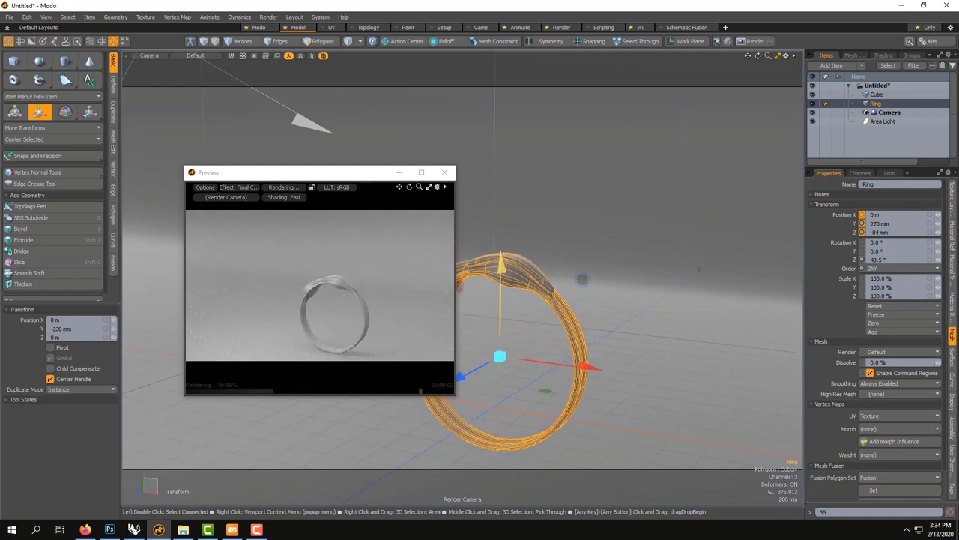
{"action": "key", "text": "space"}
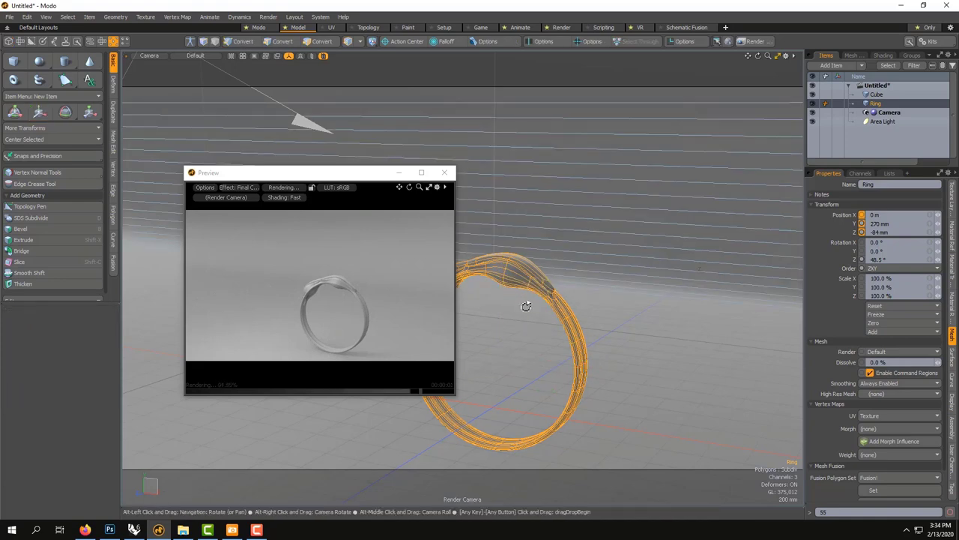
Step: Move the render camera closer to the ring and center the ring in the preview frame
{"action": "left_click_drag", "start_coordinate": [526, 307], "coordinate": [514, 285], "text": "alt+shift"}
{"action": "scroll", "coordinate": [517, 292], "scroll_direction": "up", "scroll_amount": 1}
{"action": "scroll", "coordinate": [517, 291], "scroll_direction": "up", "scroll_amount": 1}
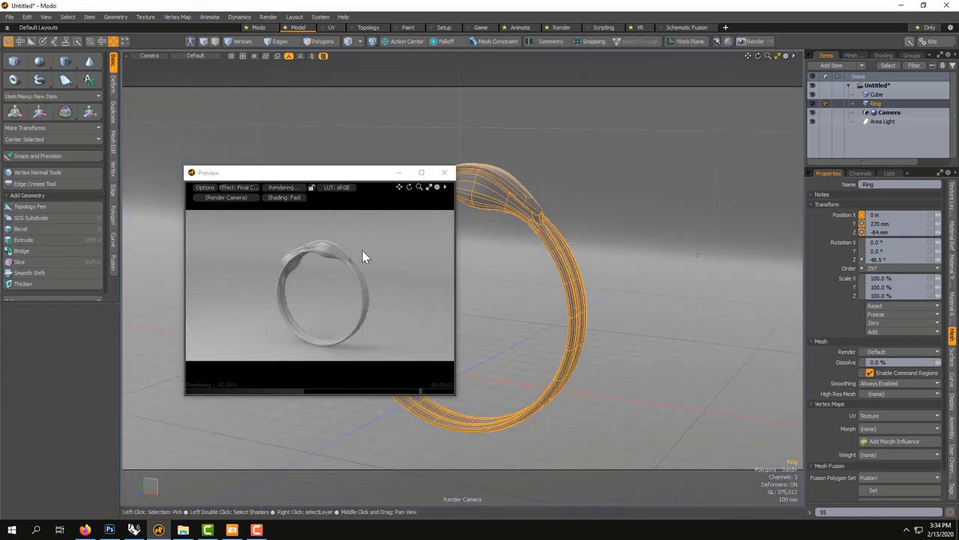
Step: Assign the Cube backdrop a new material named Bg
{"action": "left_click", "coordinate": [398, 249]}
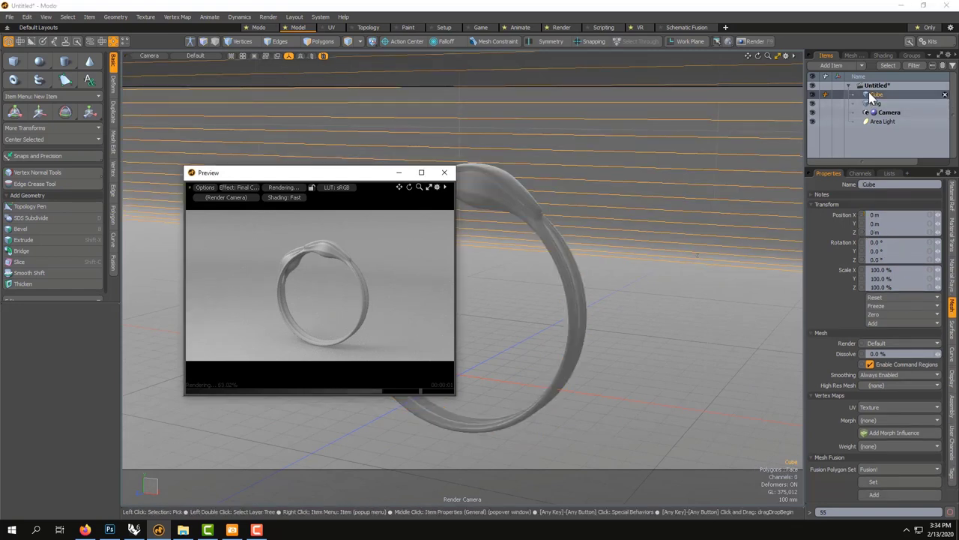
{"action": "key", "text": "m"}
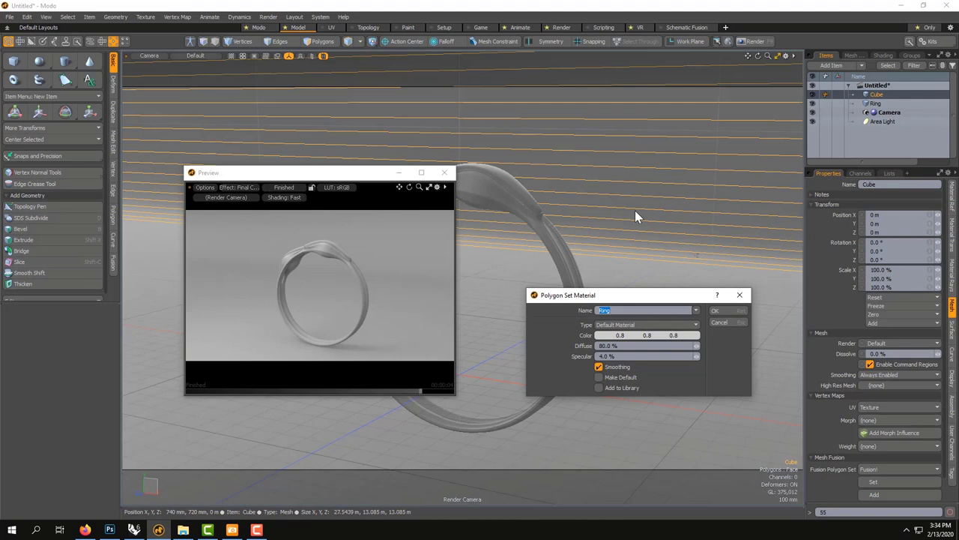
{"action": "type", "text": "Bg"}
{"action": "key", "text": "Return"}
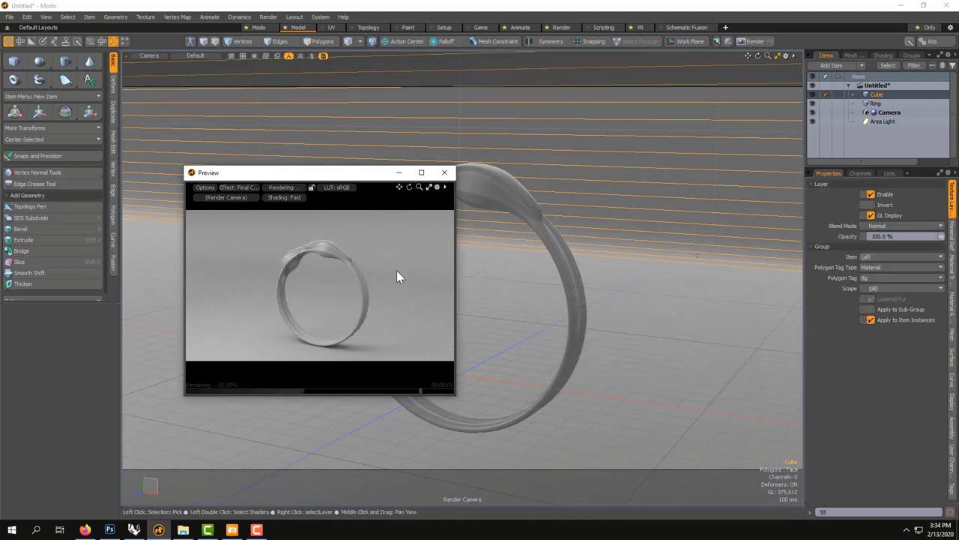
Step: Set the Bg material's specular amount to 1% and its Fresnel to 80%
{"action": "left_click", "coordinate": [883, 55]}
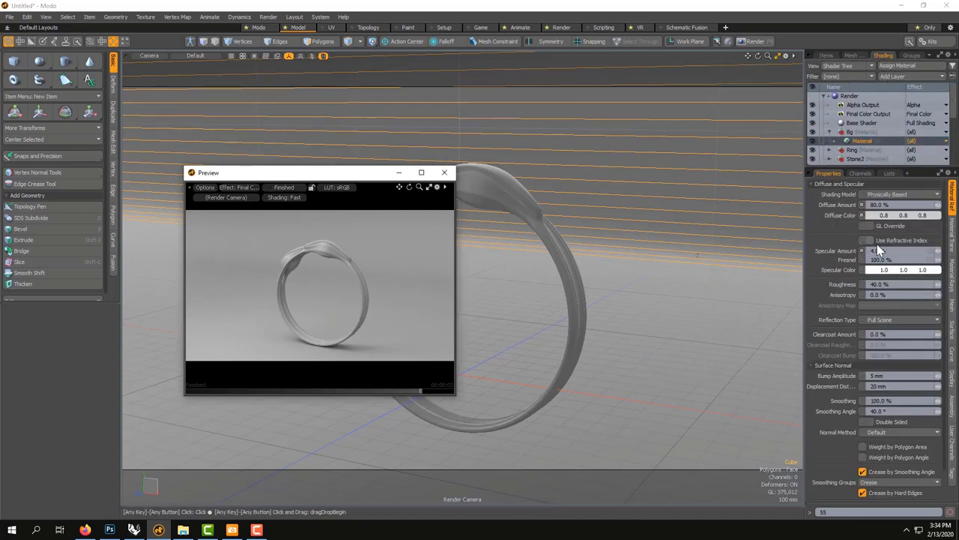
{"action": "left_click", "coordinate": [884, 250]}
{"action": "type", "text": "1"}
{"action": "key", "text": "Tab"}
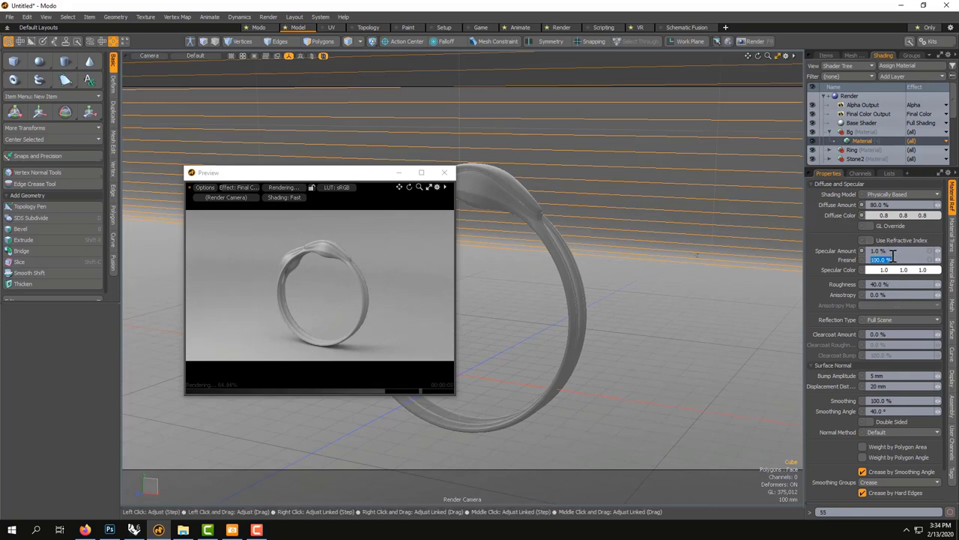
{"action": "type", "text": "80"}
{"action": "key", "text": "Return"}
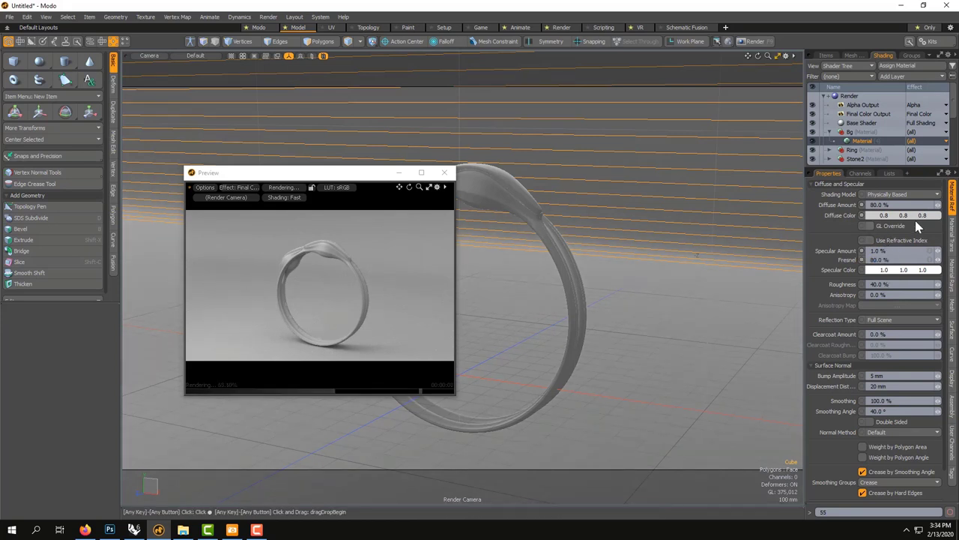
Step: Lighten the Bg material's diffuse color to 0.95, 0.95, 0.95
{"action": "left_click", "coordinate": [913, 218]}
{"action": "left_click_drag", "start_coordinate": [656, 239], "coordinate": [683, 238]}
{"action": "left_click", "coordinate": [839, 74]}
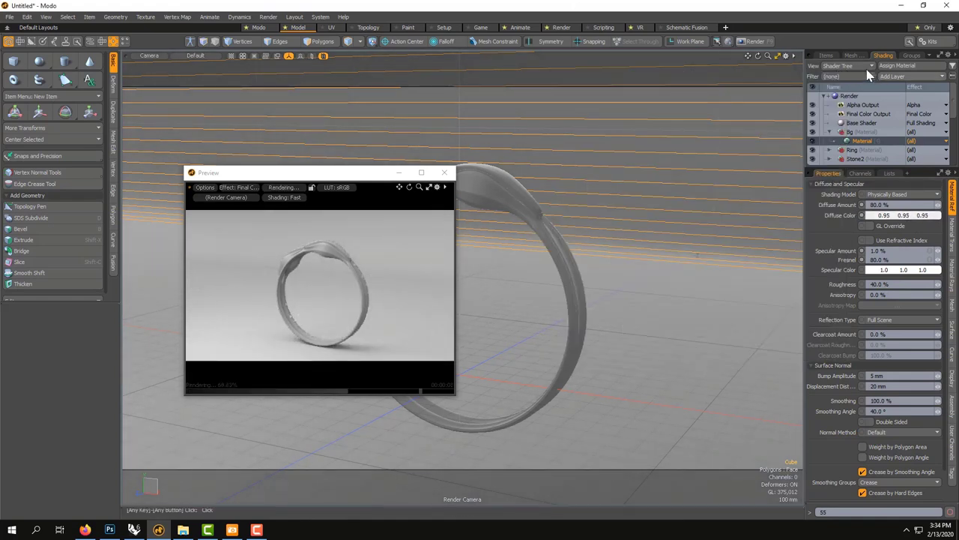
Step: Toggle the Area Light's visibility off and on to check its effect on the preview
{"action": "left_click", "coordinate": [826, 56]}
{"action": "left_click", "coordinate": [812, 120]}
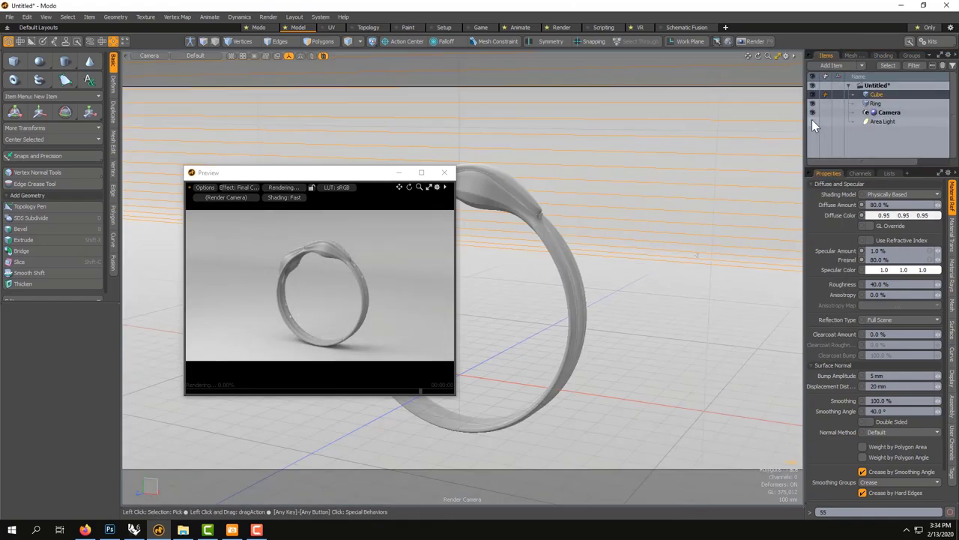
{"action": "left_click", "coordinate": [813, 122]}
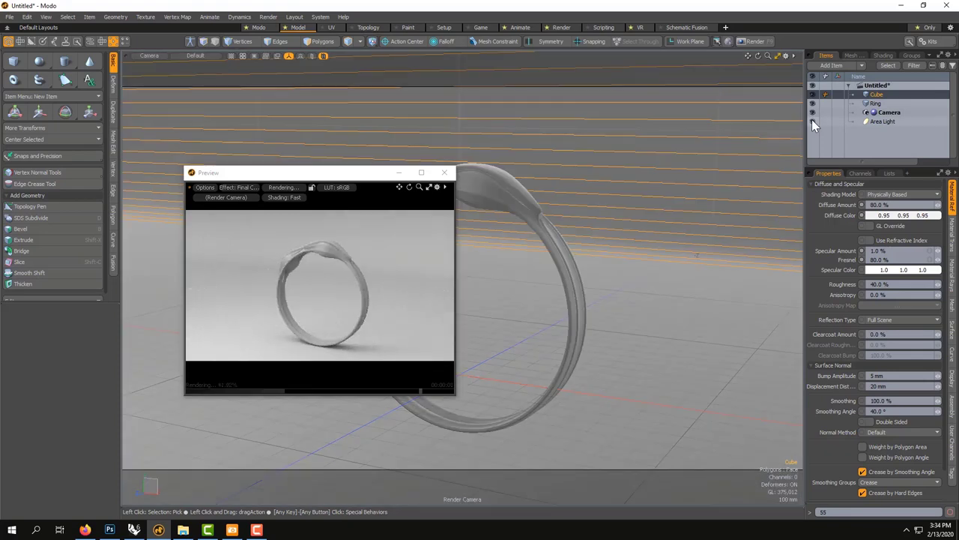
Step: Set the Area Light's radiance to 2.6 W/srm2
{"action": "left_click", "coordinate": [812, 121]}
{"action": "left_click", "coordinate": [812, 121]}
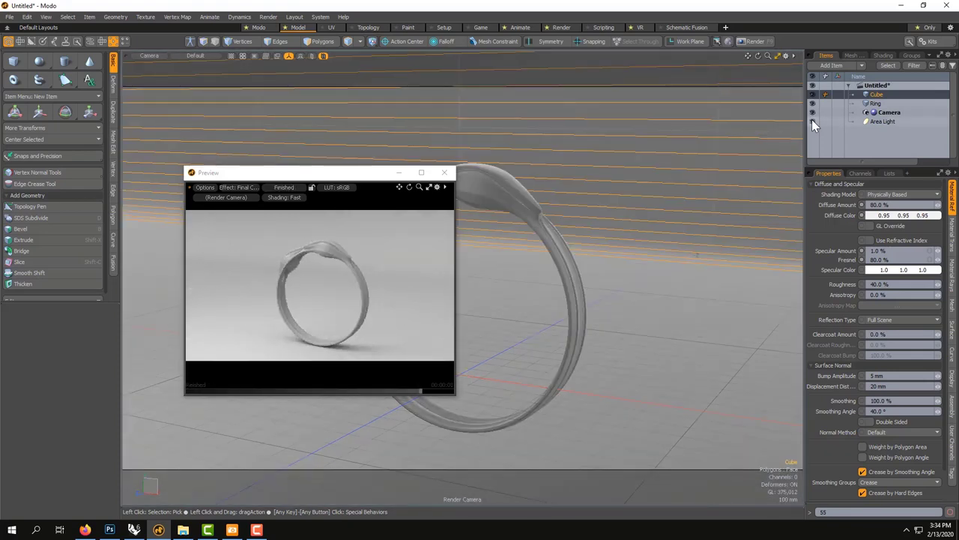
{"action": "left_click", "coordinate": [880, 122]}
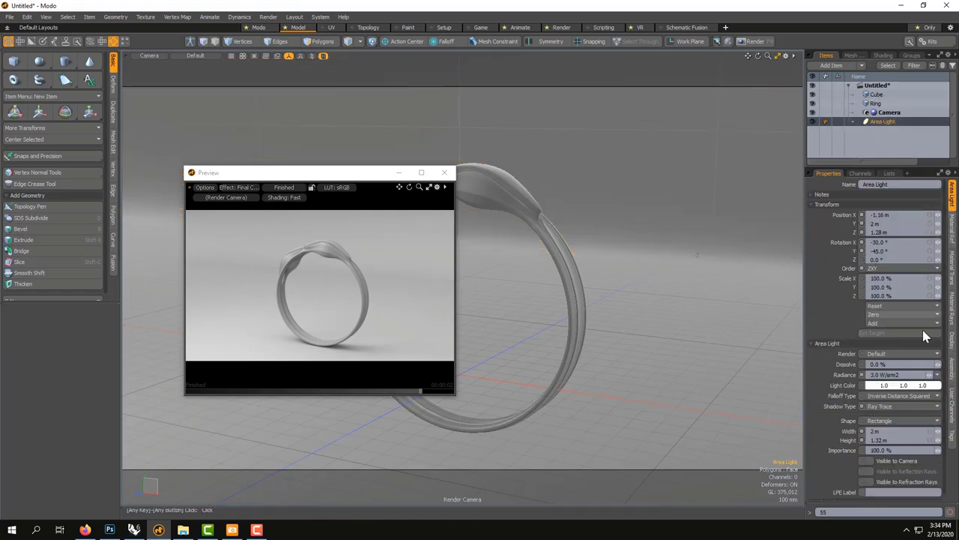
{"action": "double_click", "coordinate": [887, 376]}
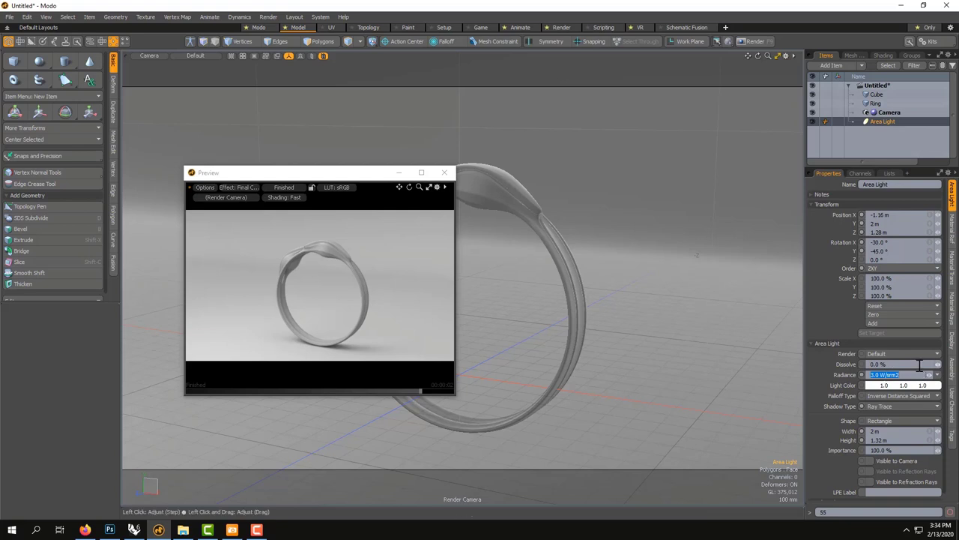
{"action": "type", "text": "2.6"}
{"action": "key", "text": "Return"}
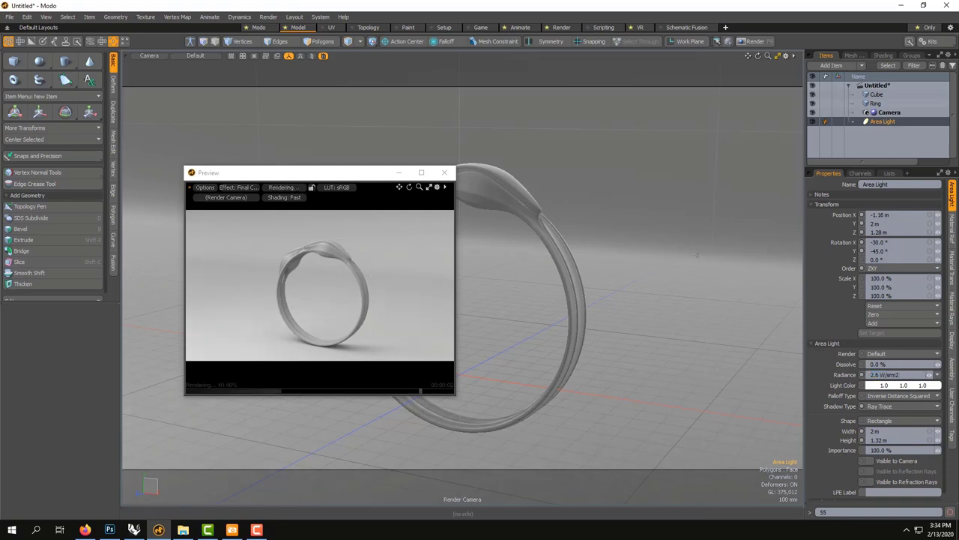
Step: Apply the Tri Grid 01 indoor environment preset to the scene after trying Kitchen 01 and Kitchen Probe 01
{"action": "left_click", "coordinate": [877, 85]}
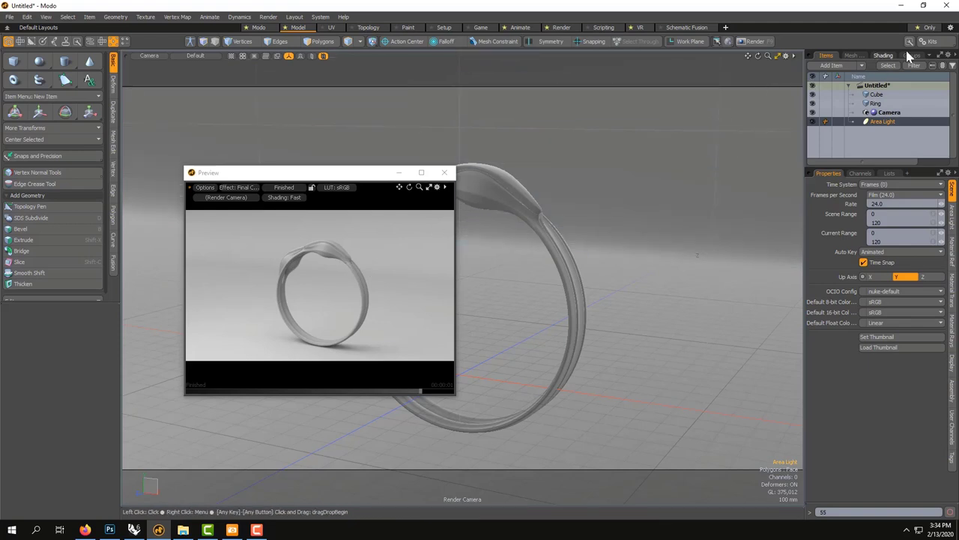
{"action": "left_click", "coordinate": [884, 57]}
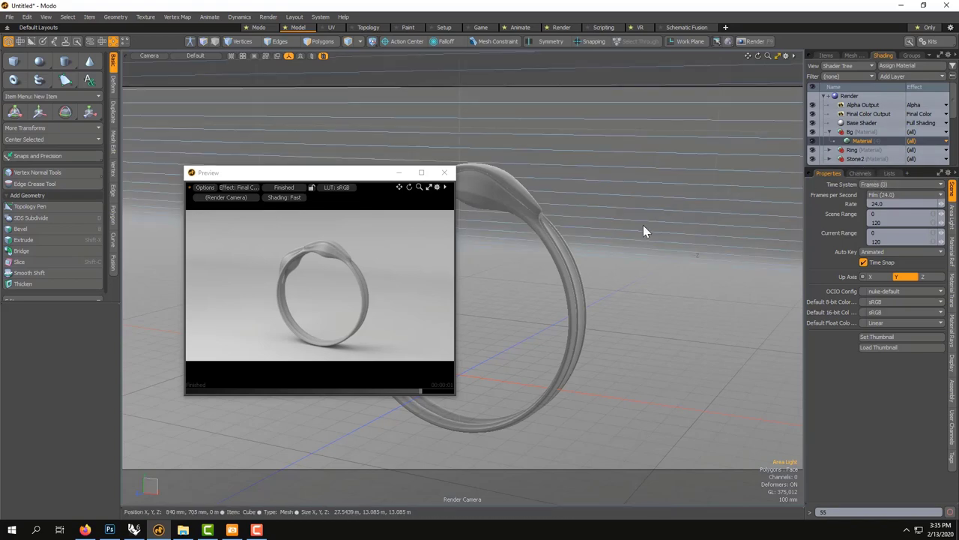
{"action": "key", "text": "F6"}
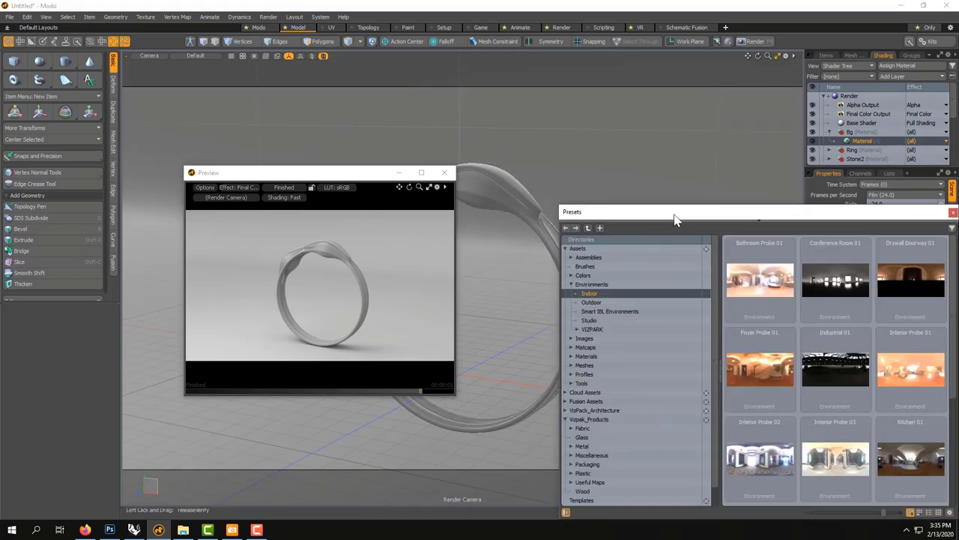
{"action": "left_click_drag", "start_coordinate": [677, 217], "coordinate": [542, 149]}
{"action": "scroll", "coordinate": [701, 270], "scroll_direction": "down", "scroll_amount": 1}
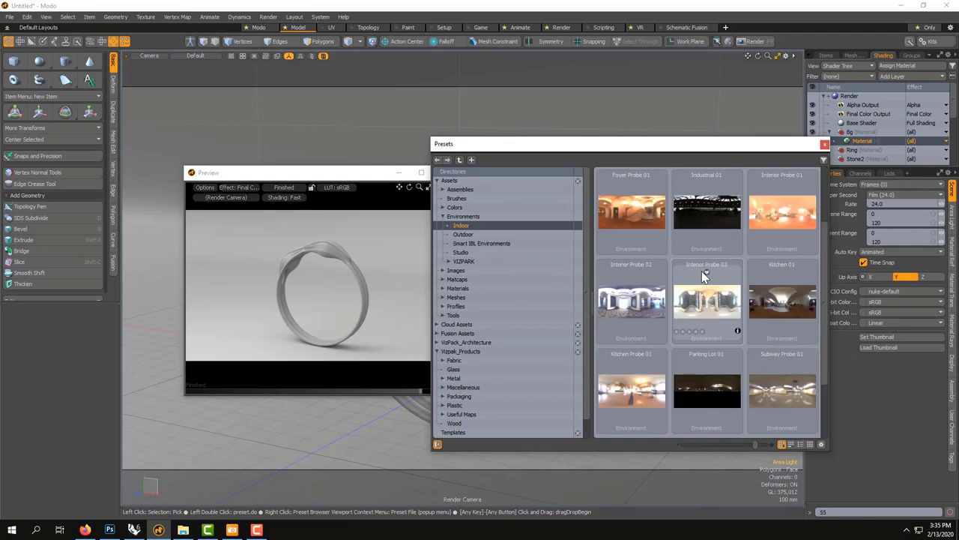
{"action": "scroll", "coordinate": [672, 279], "scroll_direction": "down", "scroll_amount": 1}
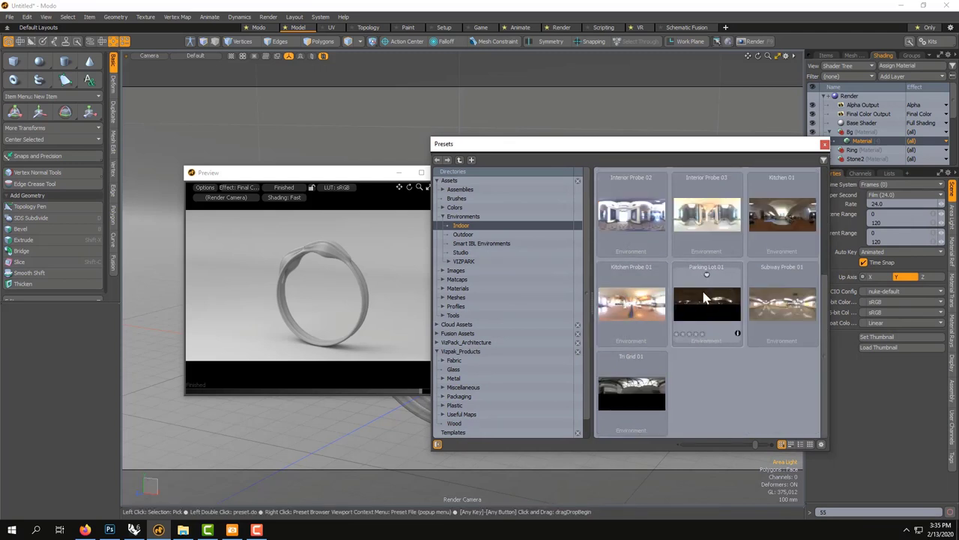
{"action": "double_click", "coordinate": [781, 216]}
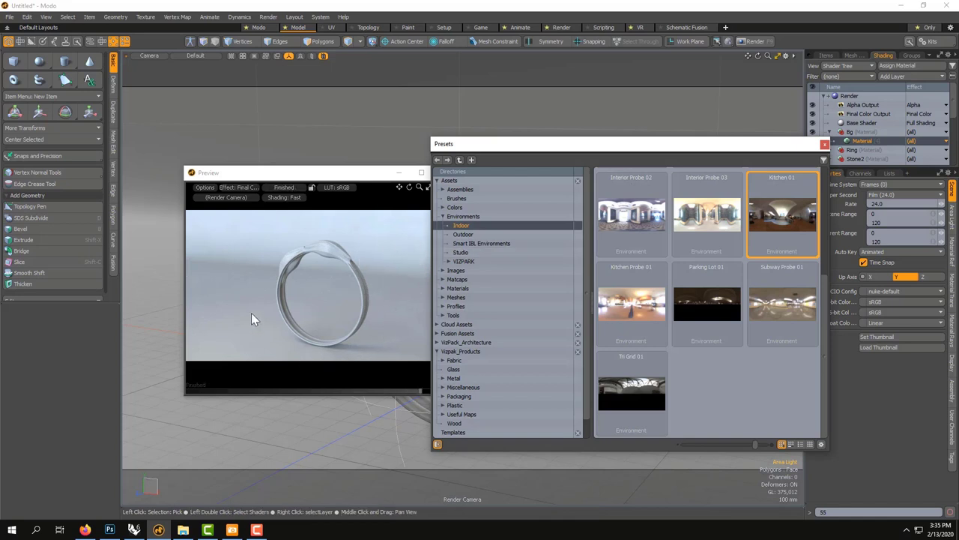
{"action": "double_click", "coordinate": [639, 304]}
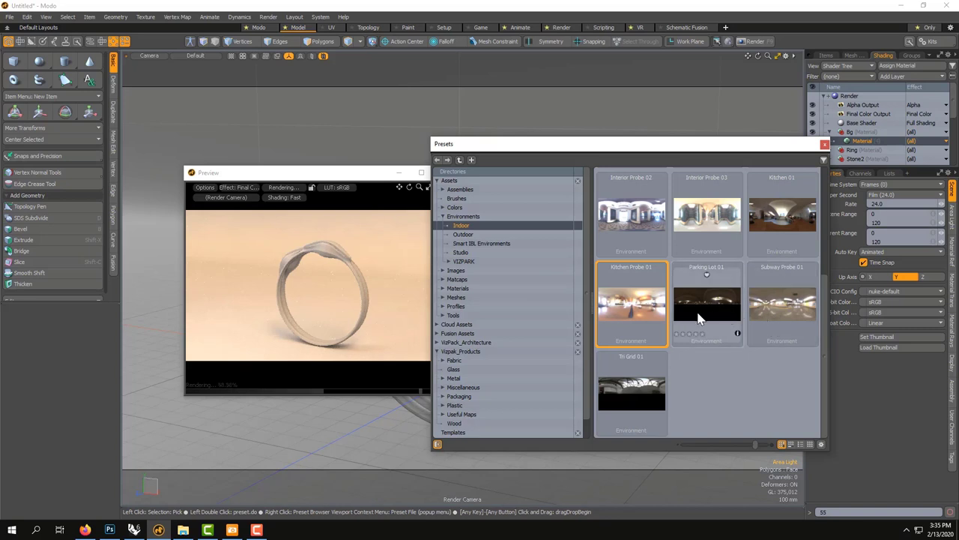
{"action": "double_click", "coordinate": [641, 397]}
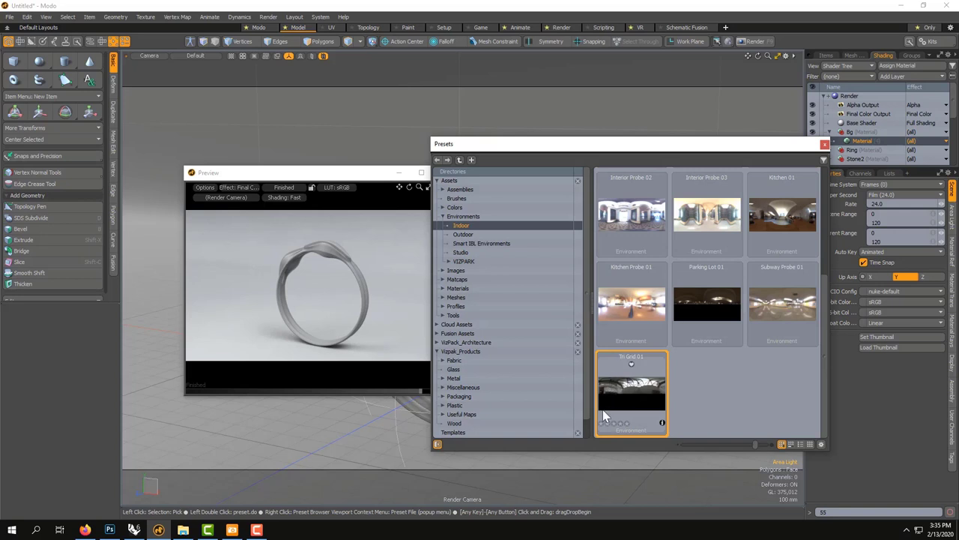
{"action": "left_click", "coordinate": [824, 144]}
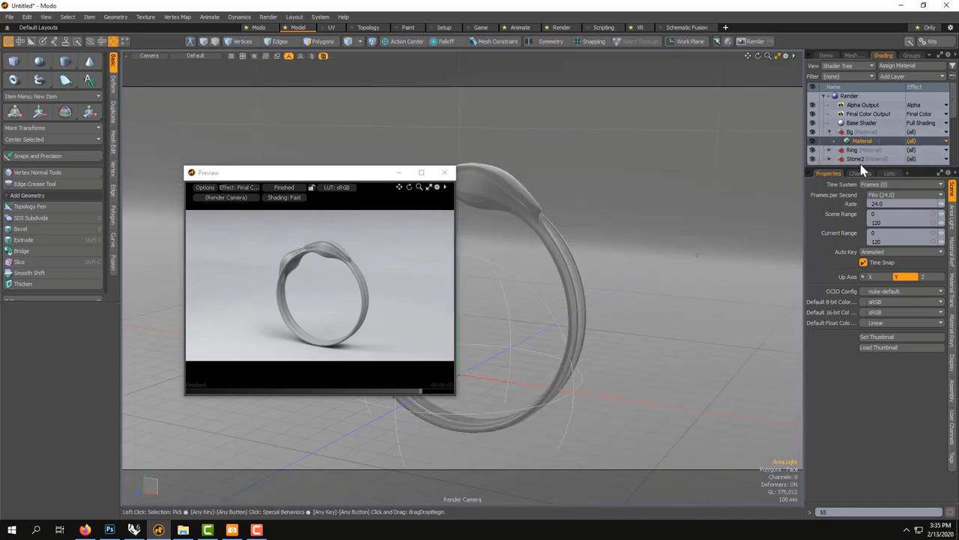
Step: Assign the Burnished Bronze preset from the metal materials to the Ring material on the ring's bands
{"action": "left_click_drag", "start_coordinate": [859, 170], "coordinate": [858, 304]}
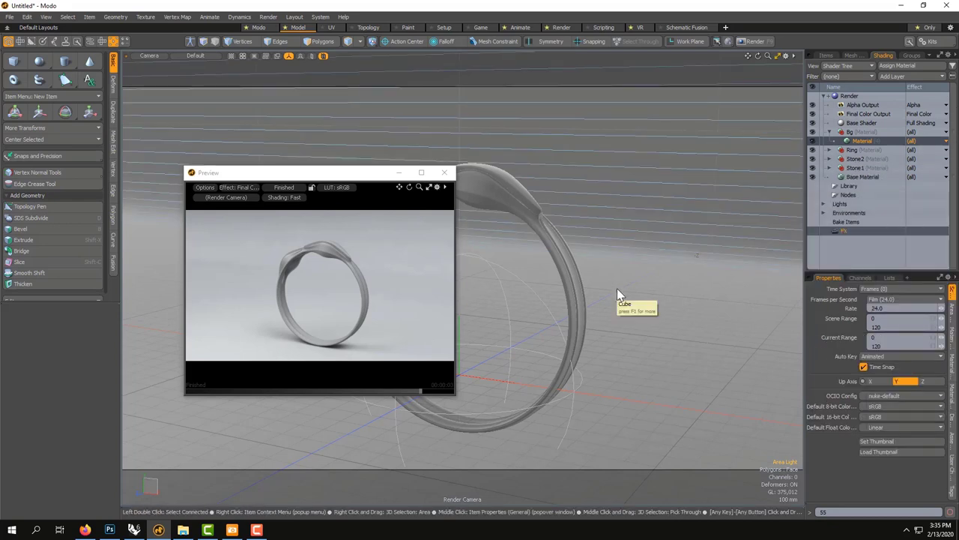
{"action": "key", "text": "F6"}
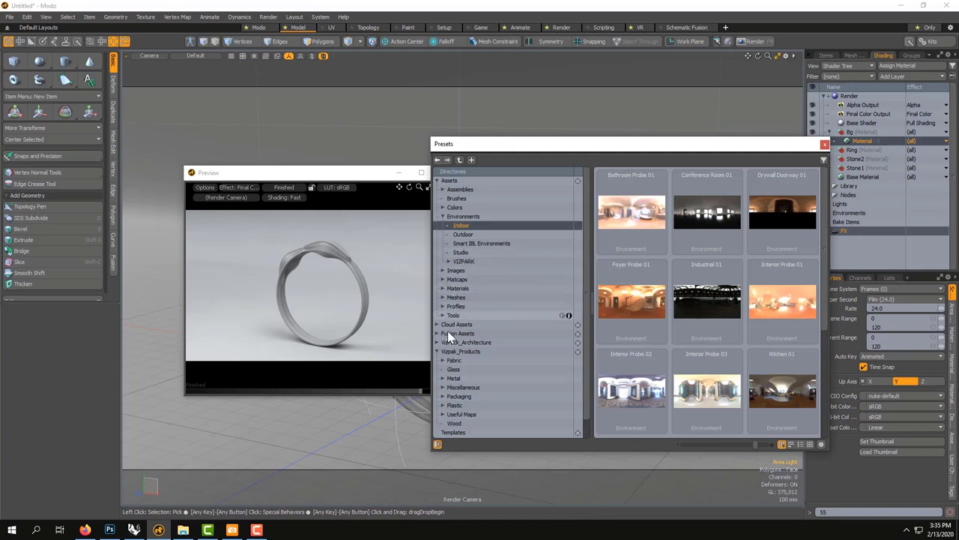
{"action": "left_click", "coordinate": [437, 350]}
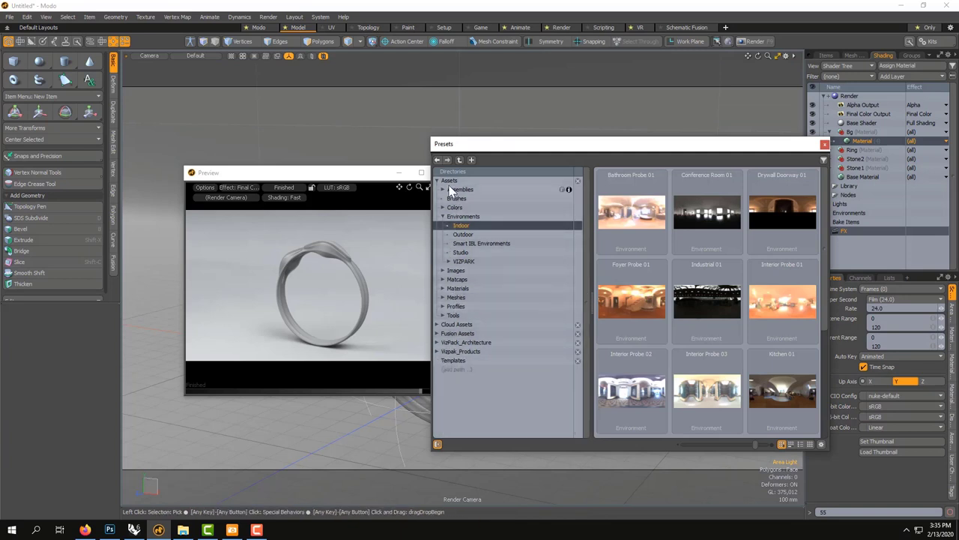
{"action": "left_click", "coordinate": [443, 217]}
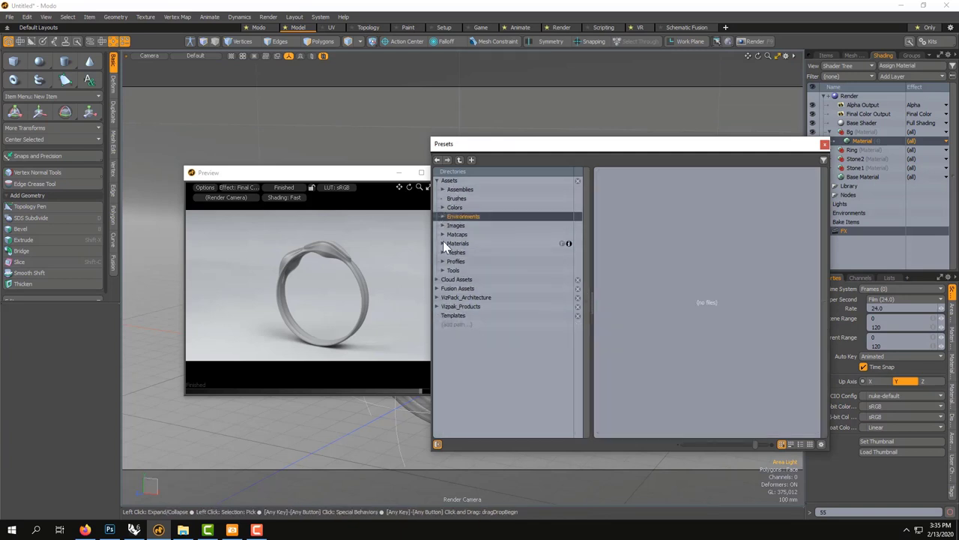
{"action": "left_click", "coordinate": [442, 242]}
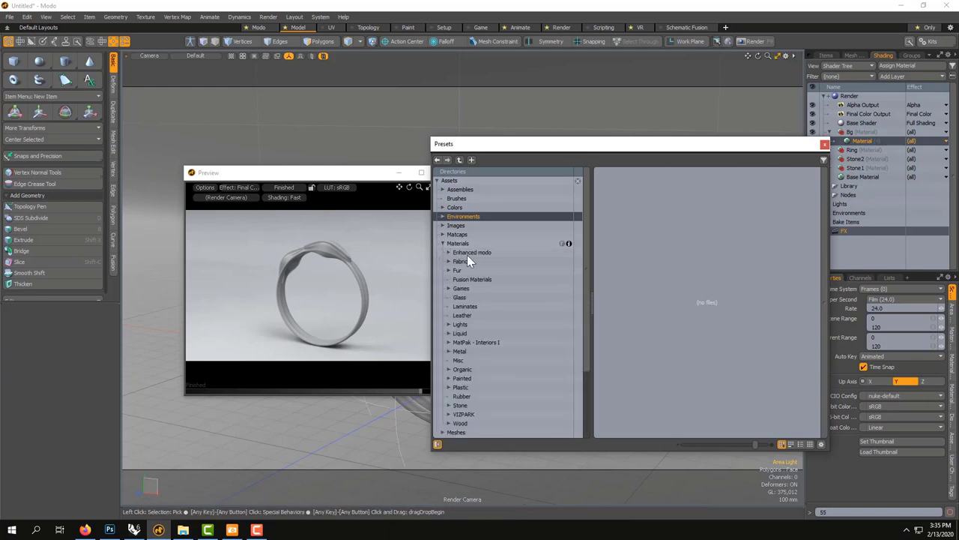
{"action": "scroll", "coordinate": [467, 359], "scroll_direction": "down", "scroll_amount": 2}
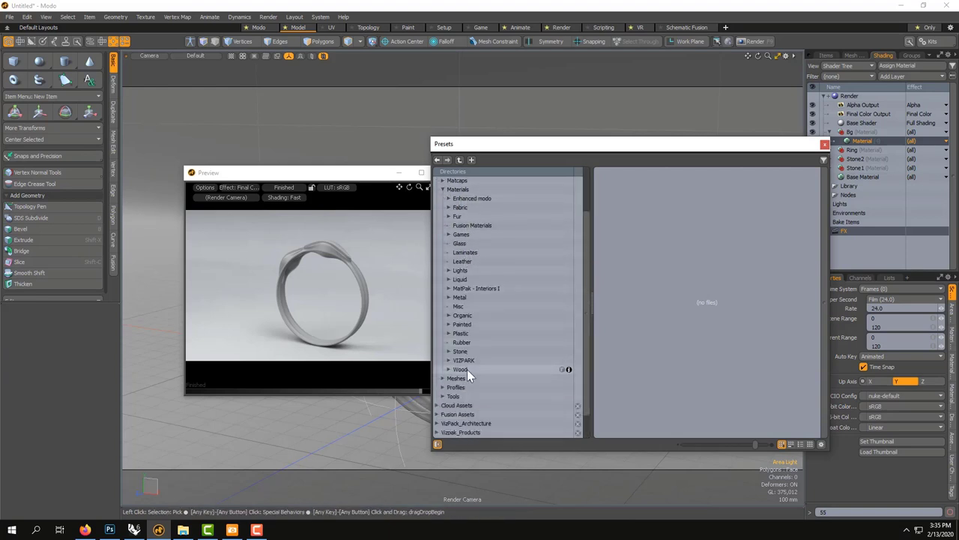
{"action": "left_click", "coordinate": [453, 297]}
{"action": "scroll", "coordinate": [469, 295], "scroll_direction": "down", "scroll_amount": 2}
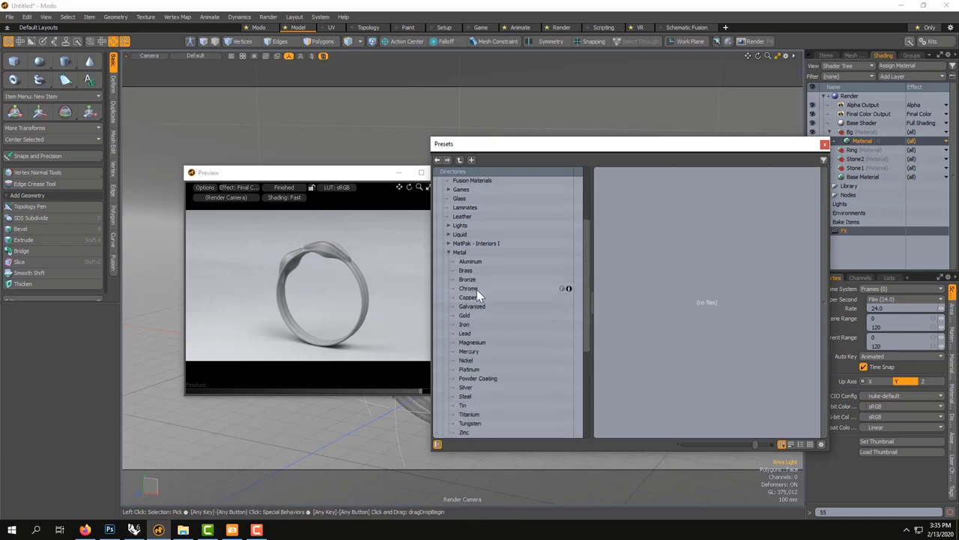
{"action": "left_click", "coordinate": [475, 289]}
{"action": "left_click", "coordinate": [477, 297]}
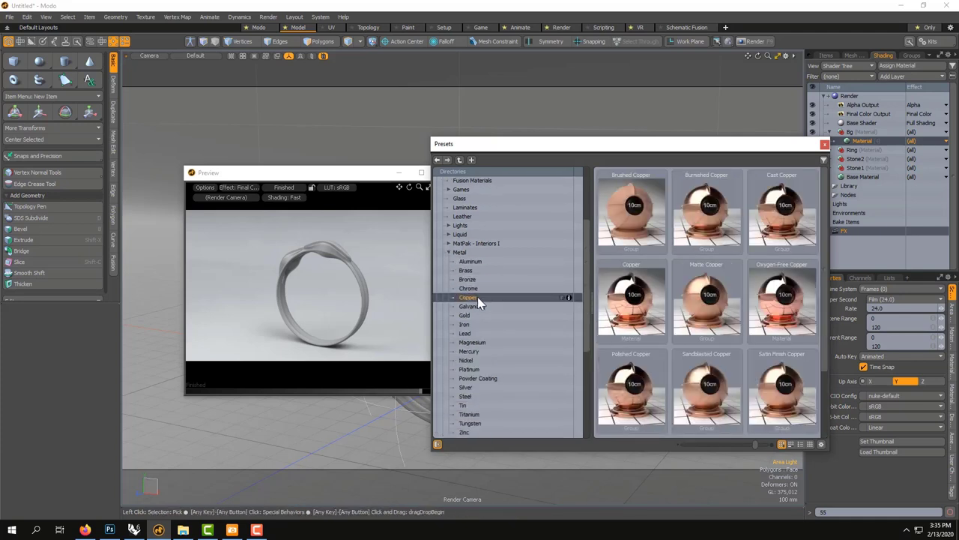
{"action": "left_click", "coordinate": [471, 279]}
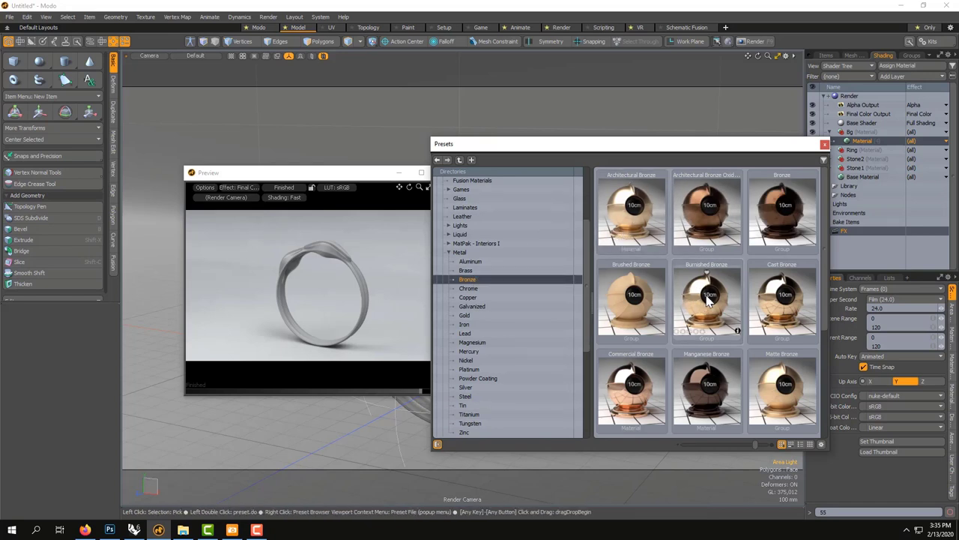
{"action": "left_click_drag", "start_coordinate": [699, 306], "coordinate": [364, 291]}
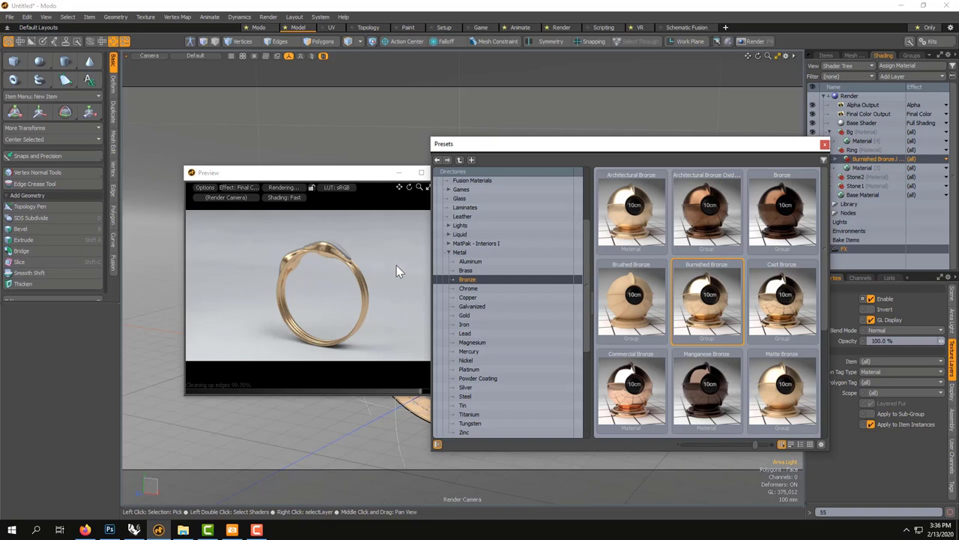
Step: Assign the Candy Apple Red car paint preset to both stones, Stone2 and Stone1
{"action": "scroll", "coordinate": [466, 294], "scroll_direction": "down", "scroll_amount": 3}
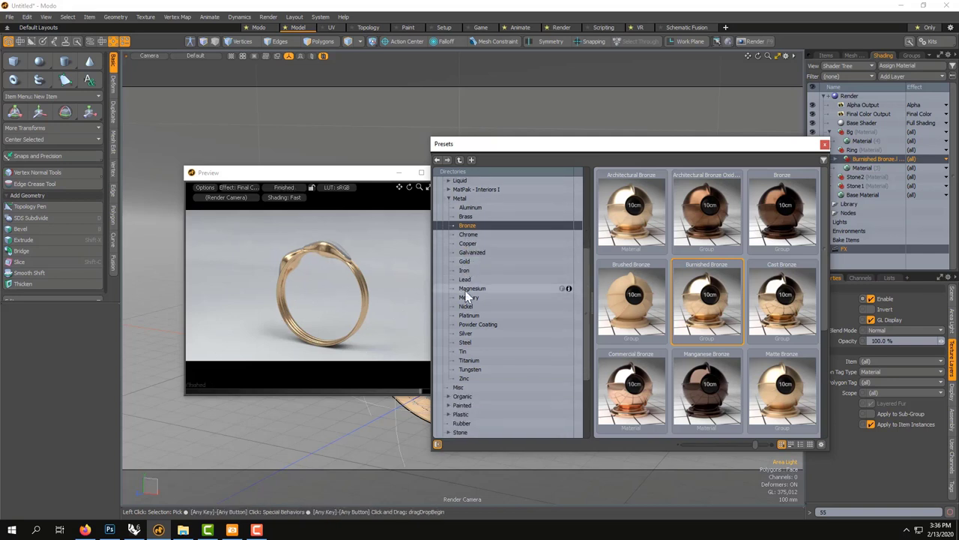
{"action": "scroll", "coordinate": [466, 295], "scroll_direction": "down", "scroll_amount": 5}
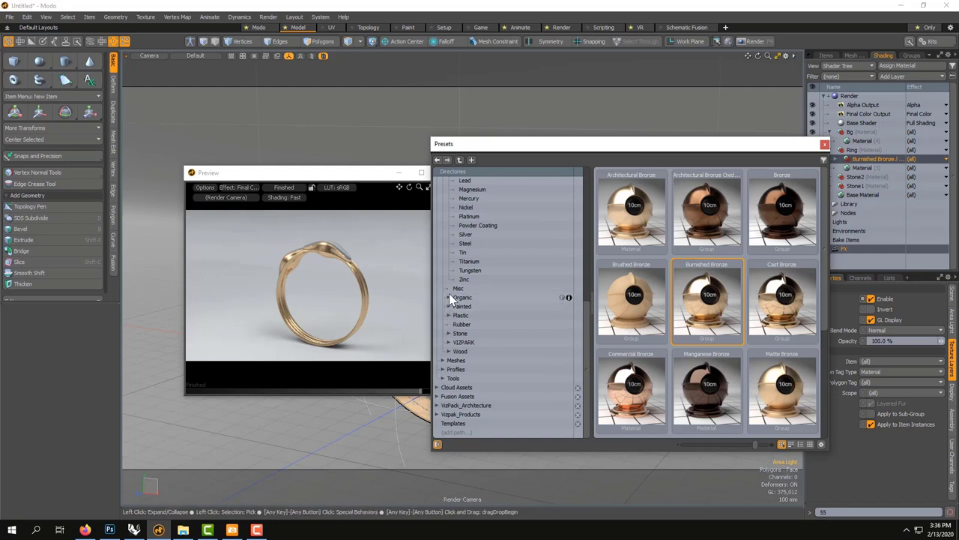
{"action": "left_click", "coordinate": [448, 298]}
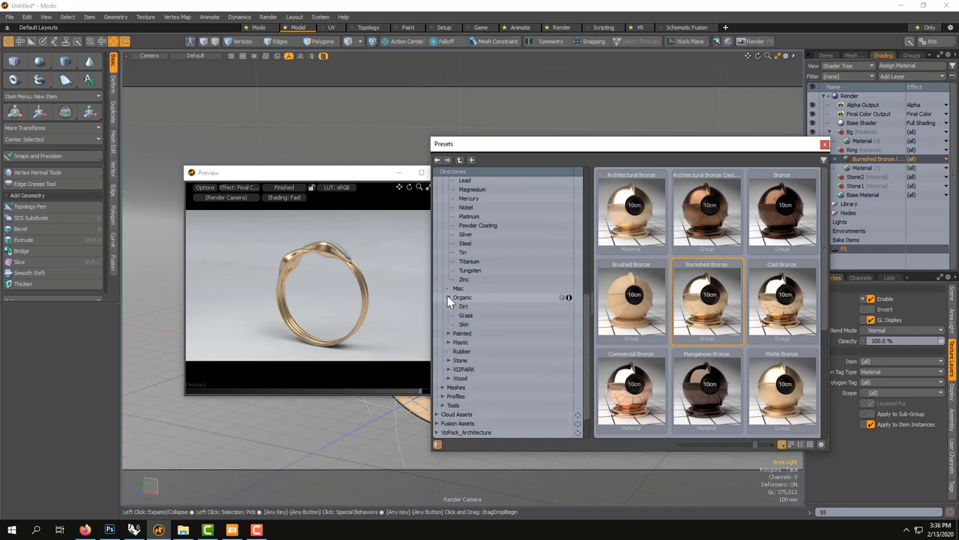
{"action": "left_click", "coordinate": [448, 333]}
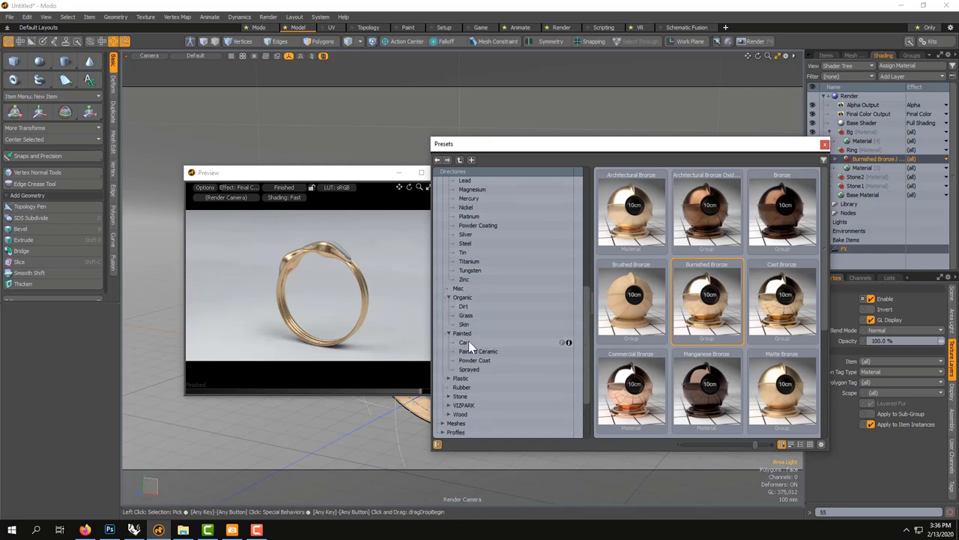
{"action": "left_click", "coordinate": [466, 342]}
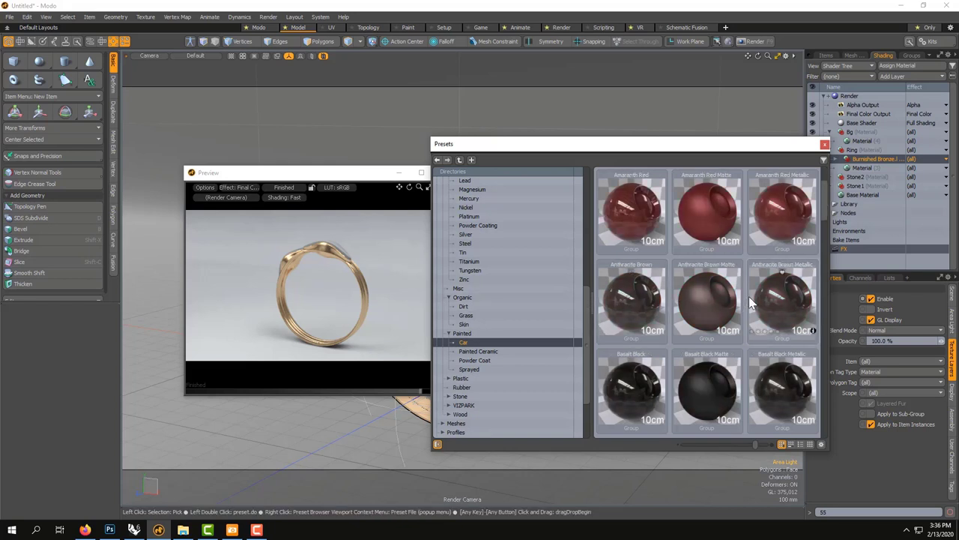
{"action": "scroll", "coordinate": [751, 300], "scroll_direction": "down", "scroll_amount": 2}
{"action": "left_click", "coordinate": [693, 308]}
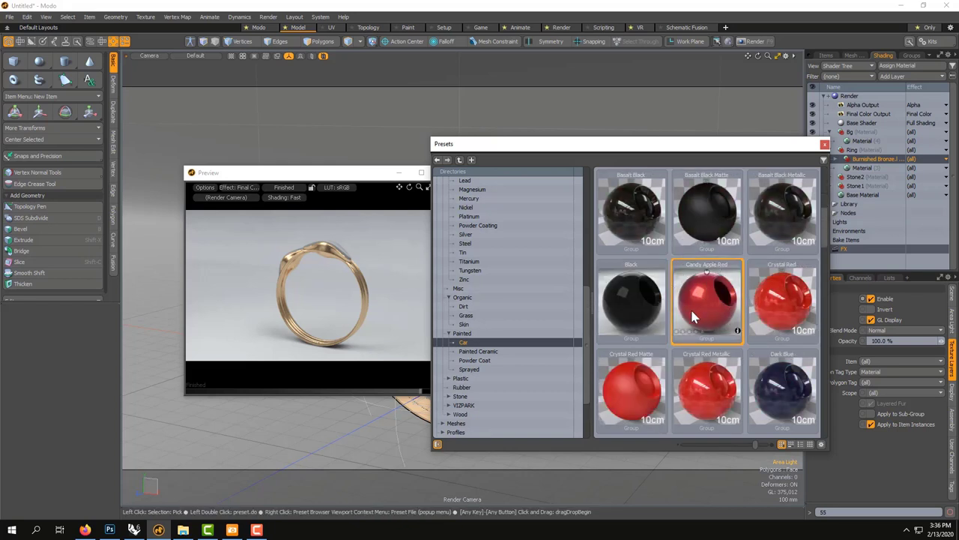
{"action": "left_click_drag", "start_coordinate": [705, 301], "coordinate": [333, 243]}
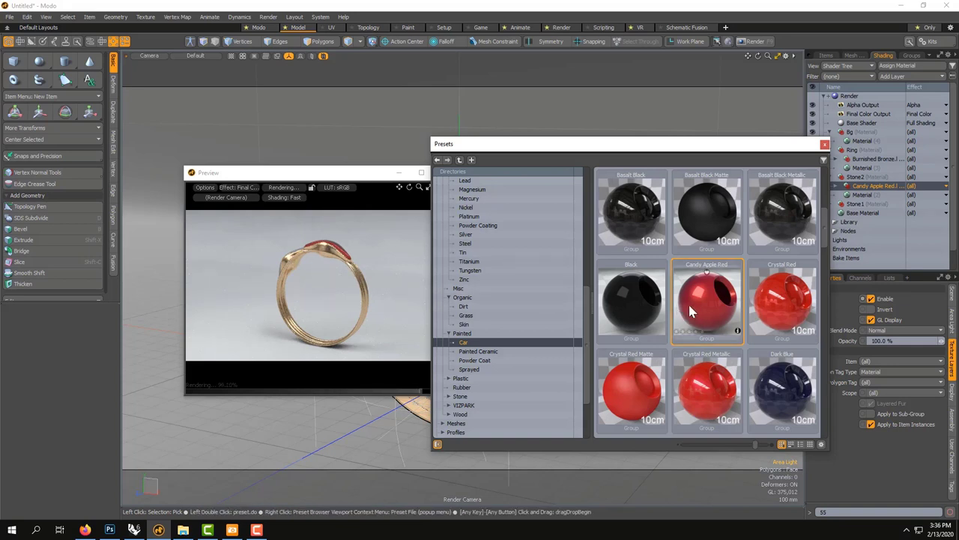
{"action": "left_click_drag", "start_coordinate": [689, 306], "coordinate": [297, 258]}
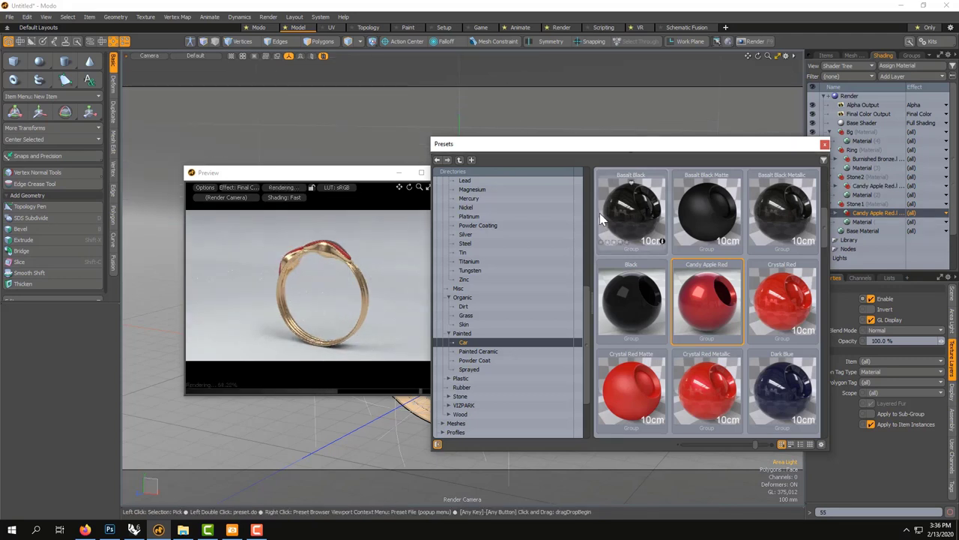
{"action": "left_click", "coordinate": [825, 145]}
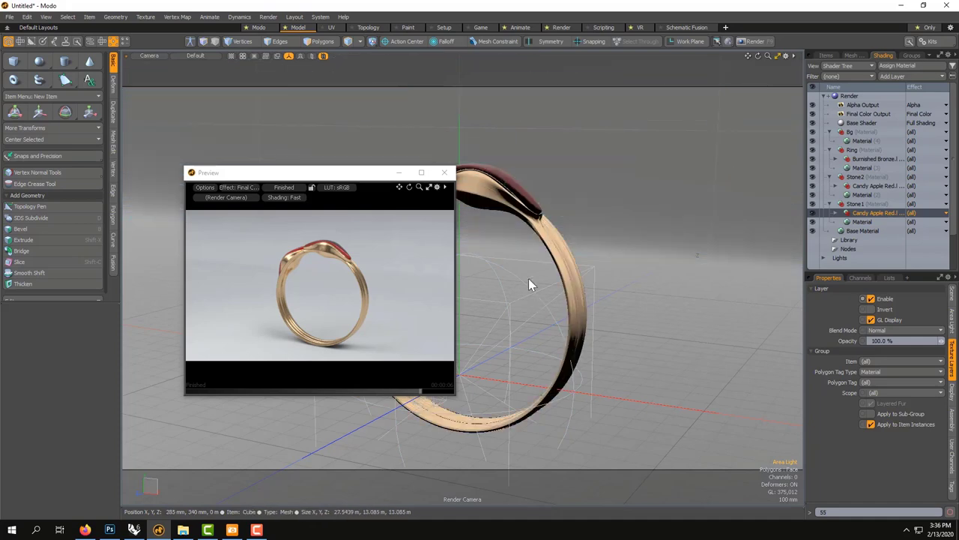
Step: Hide the texture locators in the 3D viewport
{"action": "left_click", "coordinate": [786, 56]}
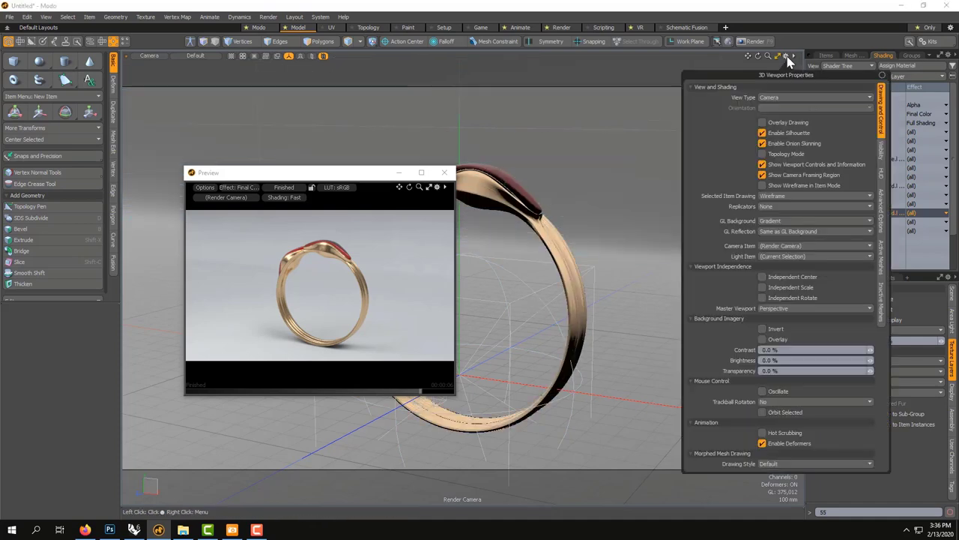
{"action": "left_click", "coordinate": [882, 152]}
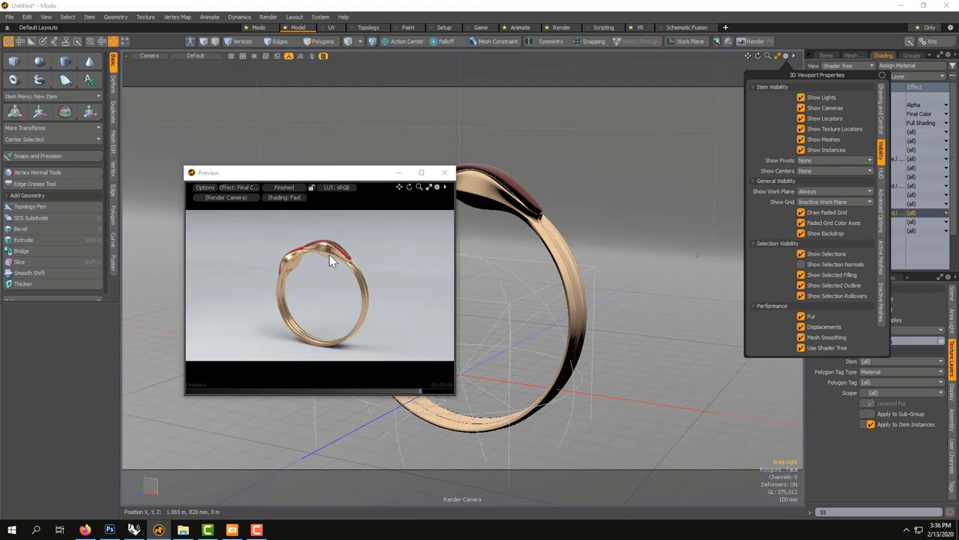
{"action": "left_click", "coordinate": [819, 131]}
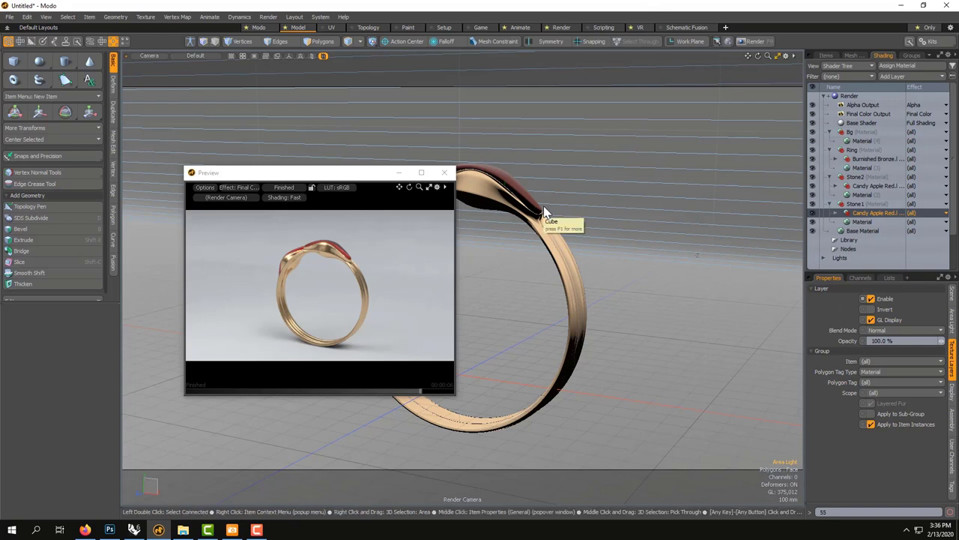
Step: In the Final Color Output, set the tone map amount to 15%, enable Bloom and set the bloom threshold to 140%
{"action": "left_click", "coordinate": [868, 114]}
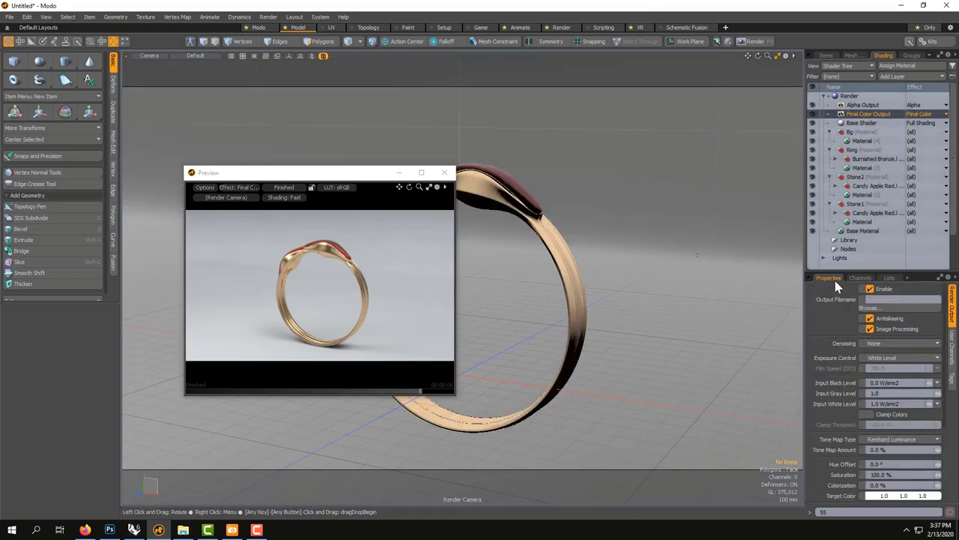
{"action": "left_click_drag", "start_coordinate": [836, 276], "coordinate": [837, 126]}
{"action": "left_click", "coordinate": [870, 399]}
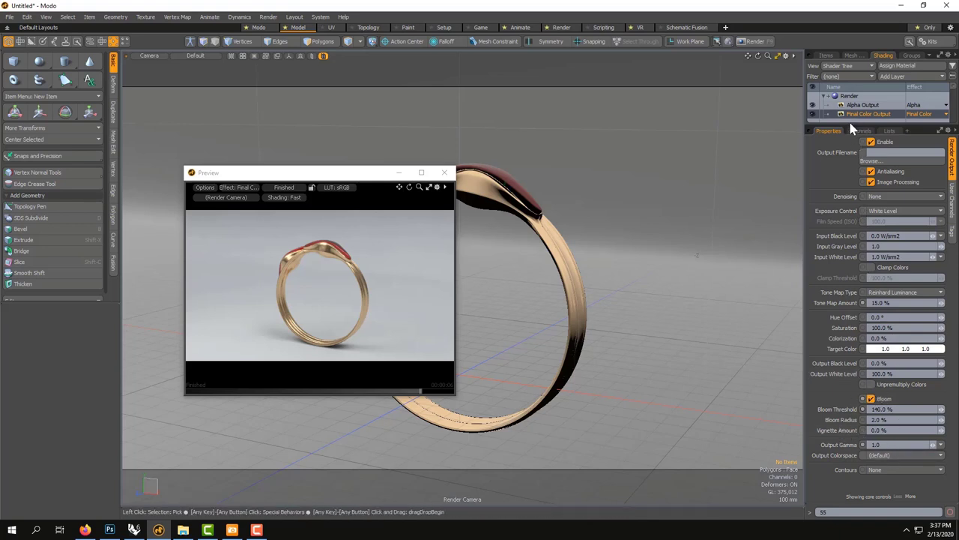
Step: Set the vignette amount of the Final Color Output to 130% after trying 80%
{"action": "left_click_drag", "start_coordinate": [851, 125], "coordinate": [850, 86]}
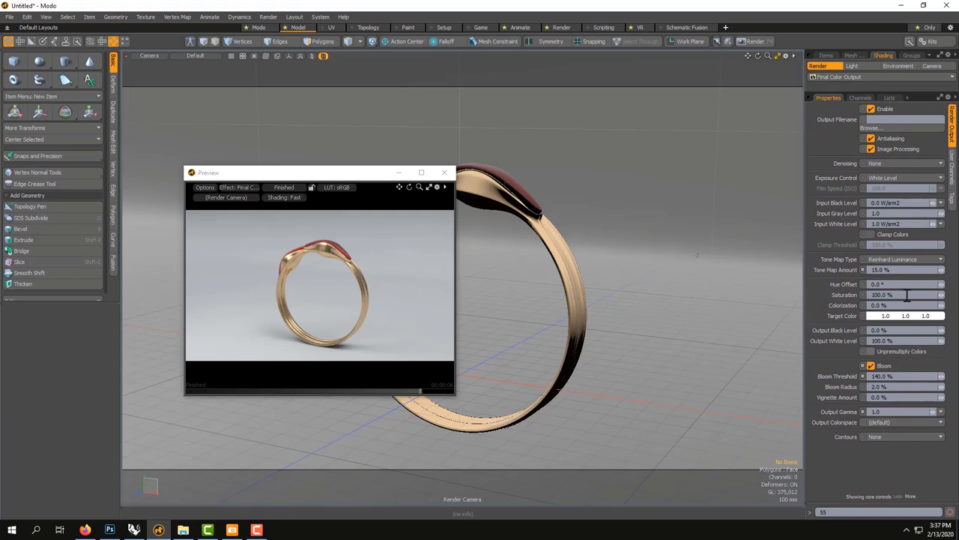
{"action": "left_click", "coordinate": [879, 394]}
{"action": "type", "text": "80"}
{"action": "key", "text": "Return"}
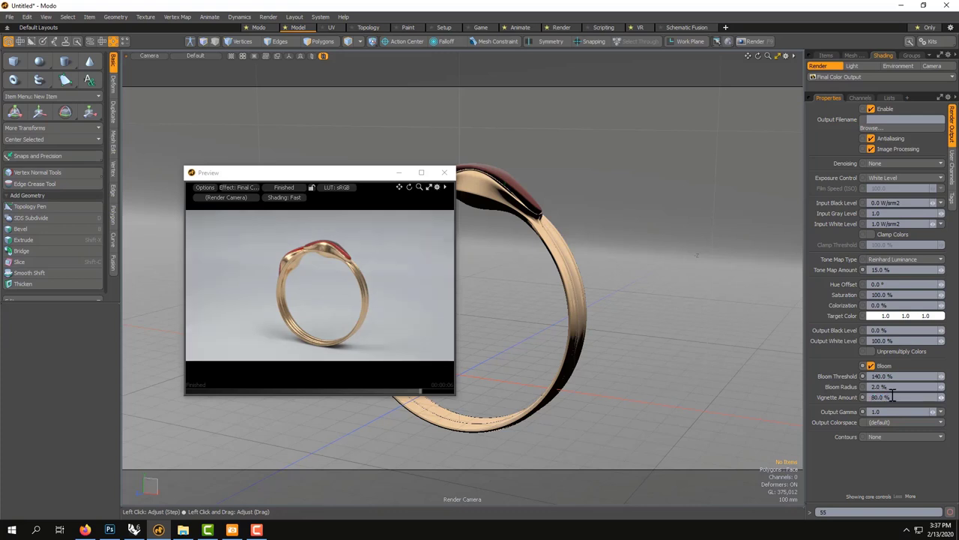
{"action": "type", "text": "130"}
{"action": "key", "text": "Return"}
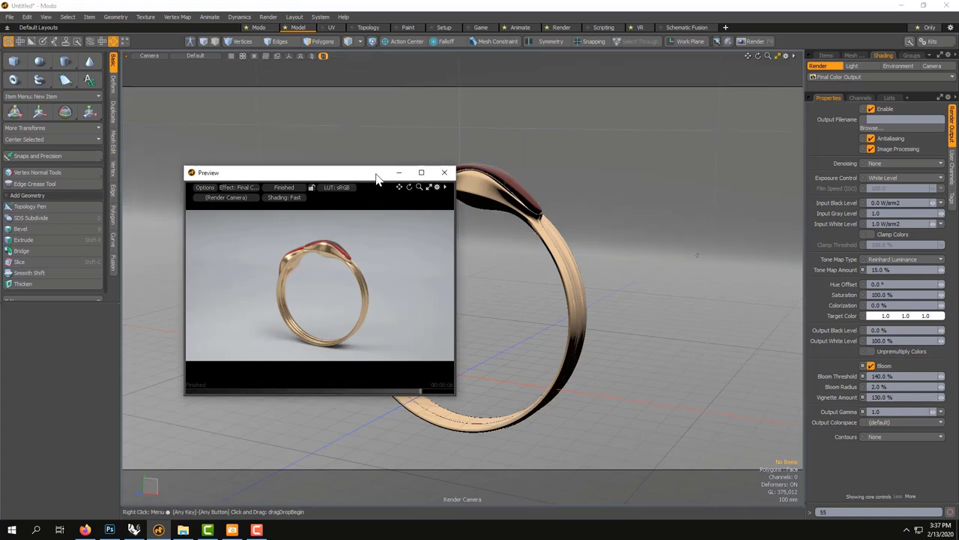
Step: Set both the specular amount and Fresnel of the ring's bronze material to 90%
{"action": "left_click_drag", "start_coordinate": [381, 178], "coordinate": [369, 138]}
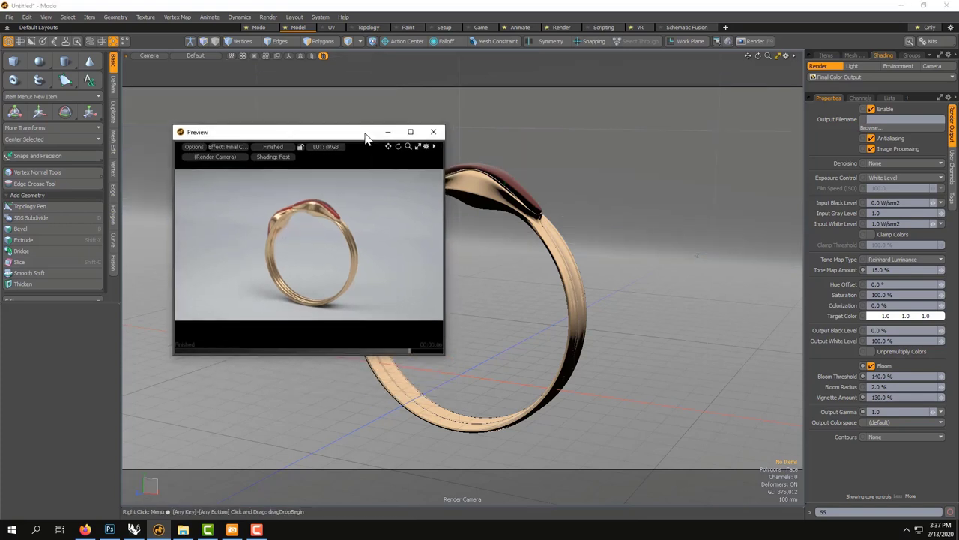
{"action": "left_click", "coordinate": [321, 213]}
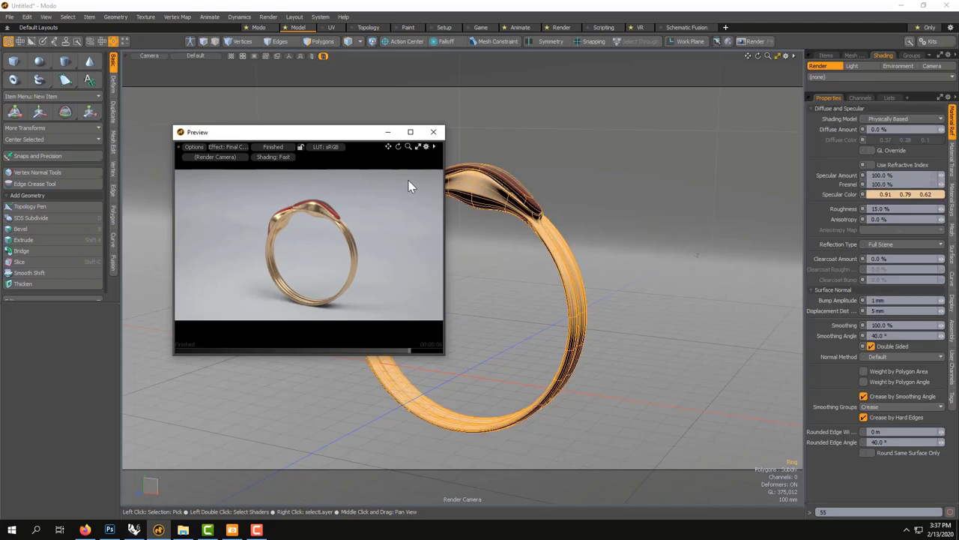
{"action": "left_click", "coordinate": [897, 175]}
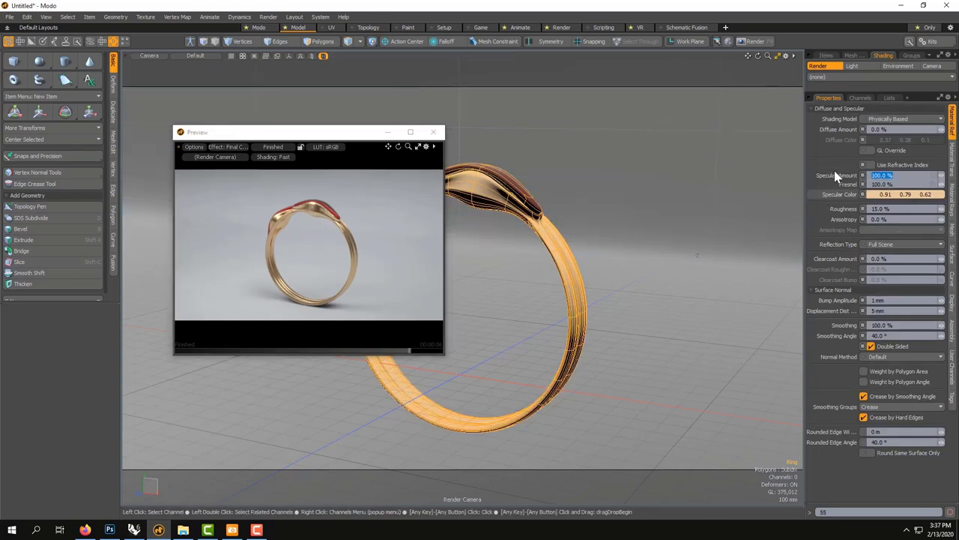
{"action": "type", "text": "9"}
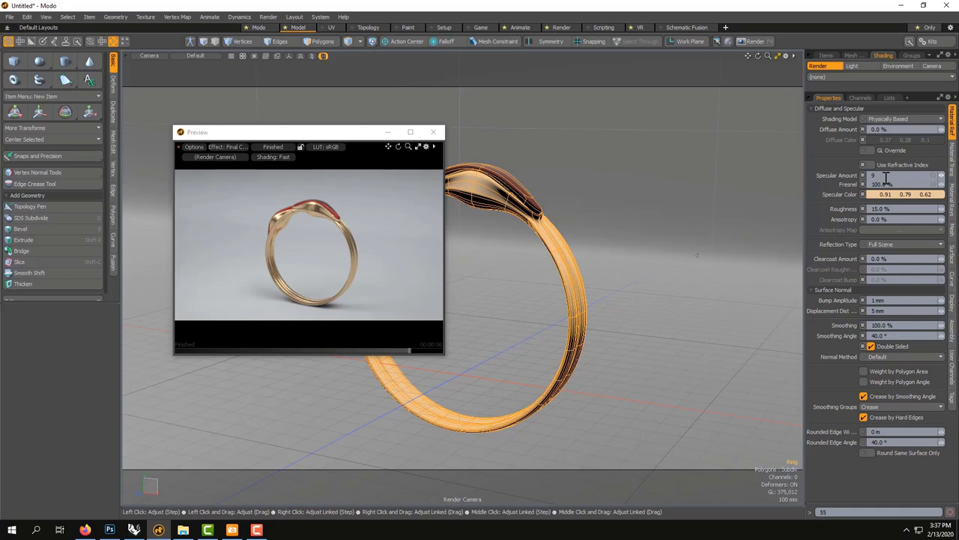
{"action": "type", "text": "0"}
{"action": "key", "text": "Return"}
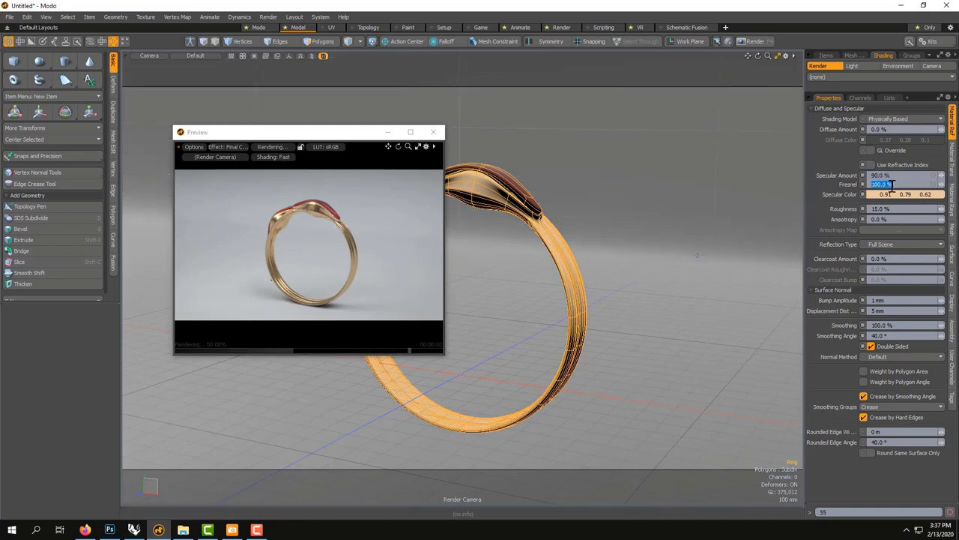
{"action": "type", "text": "90"}
{"action": "key", "text": "Return"}
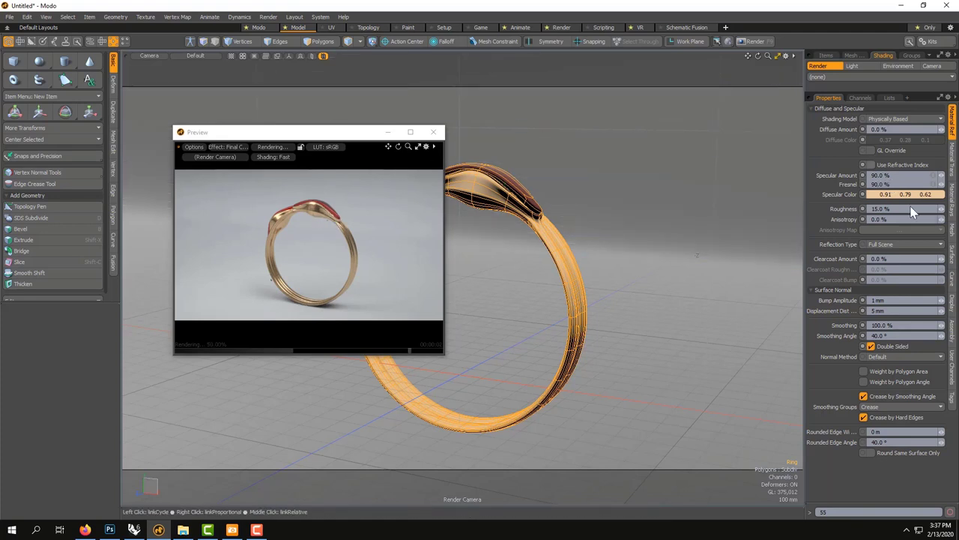
{"action": "scroll", "coordinate": [873, 178], "scroll_direction": "down", "scroll_amount": 2}
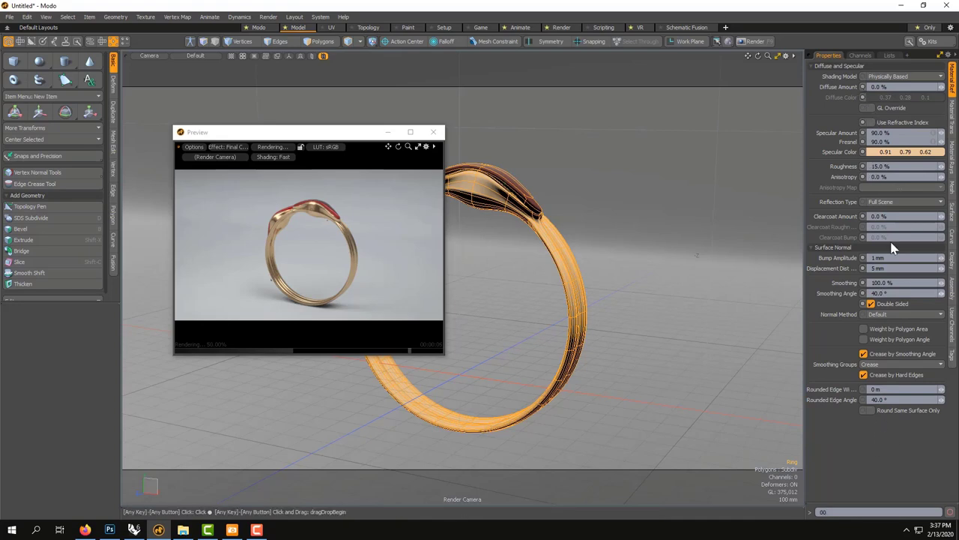
{"action": "scroll", "coordinate": [855, 88], "scroll_direction": "up", "scroll_amount": 2}
Step: In the render settings, set antialiasing to 16 Samples/Pixel and the shading rate to 0.2 pixels
{"action": "left_click", "coordinate": [860, 98]}
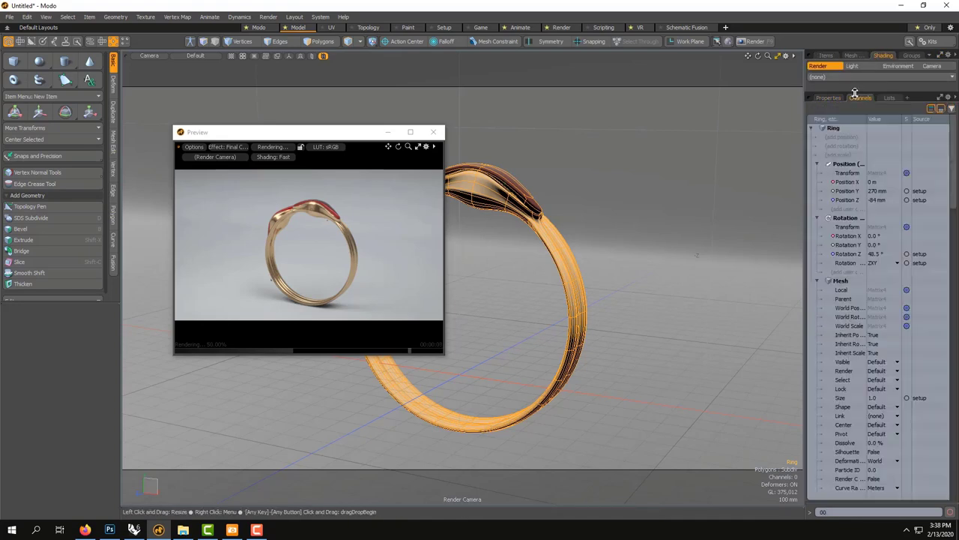
{"action": "left_click", "coordinate": [830, 97]}
{"action": "left_click", "coordinate": [837, 91]}
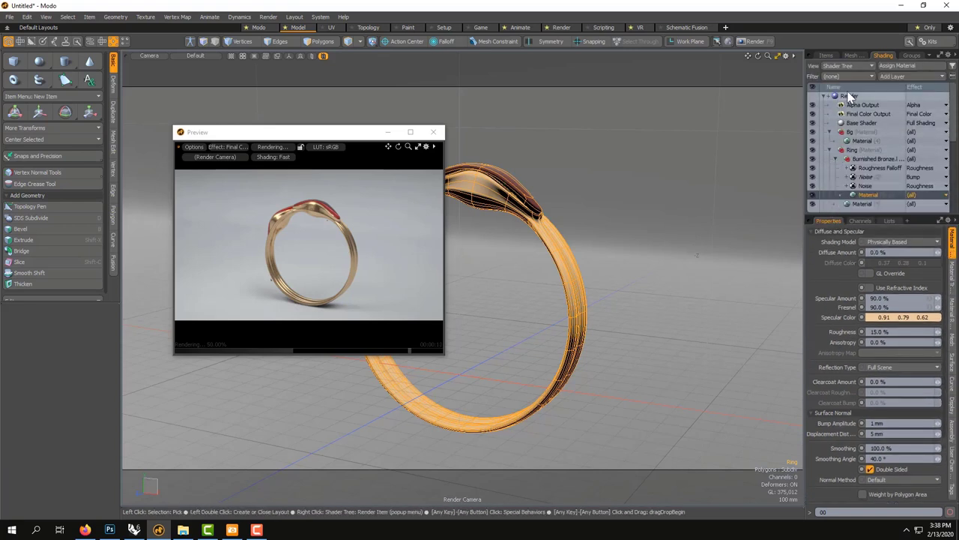
{"action": "left_click", "coordinate": [849, 96]}
{"action": "left_click", "coordinate": [953, 262]}
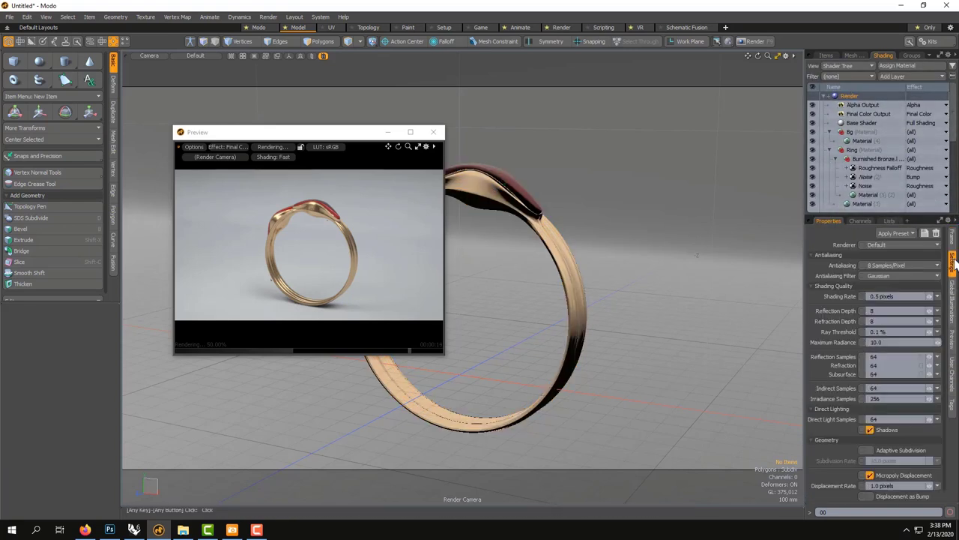
{"action": "left_click", "coordinate": [891, 265]}
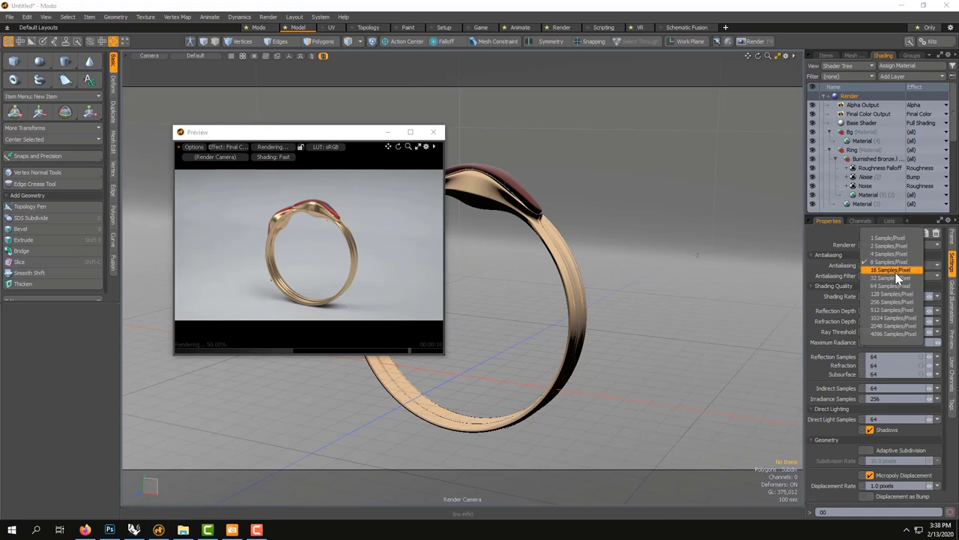
{"action": "left_click", "coordinate": [892, 275]}
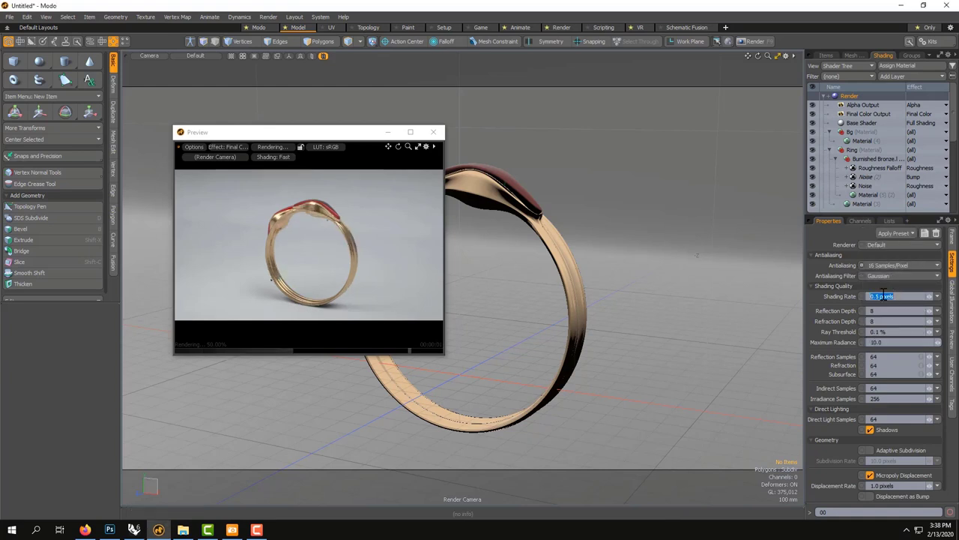
{"action": "left_click", "coordinate": [883, 294]}
{"action": "type", "text": "0.2"}
{"action": "key", "text": "Return"}
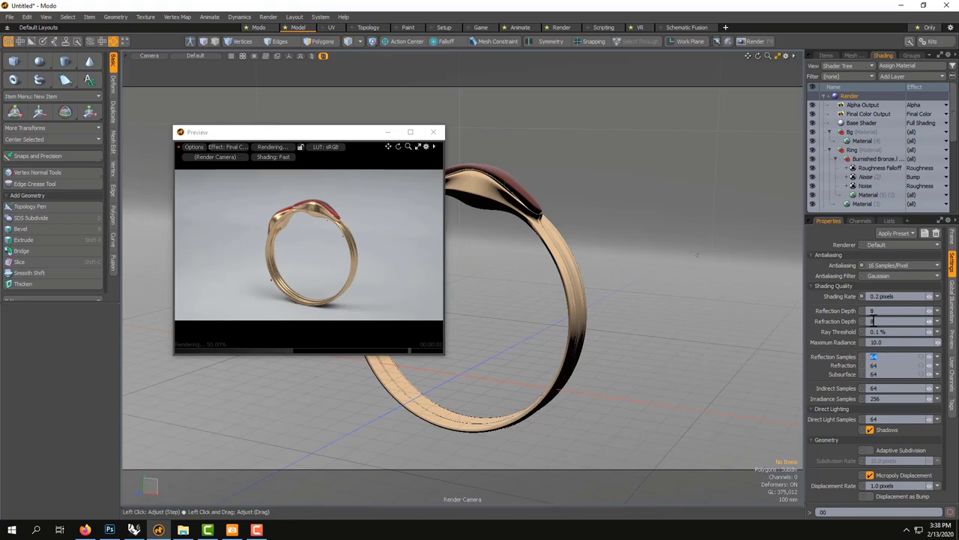
Step: Set the reflection, refraction, subsurface and direct light samples of the render to 512 each
{"action": "key", "text": "Tab"}
{"action": "type", "text": "512"}
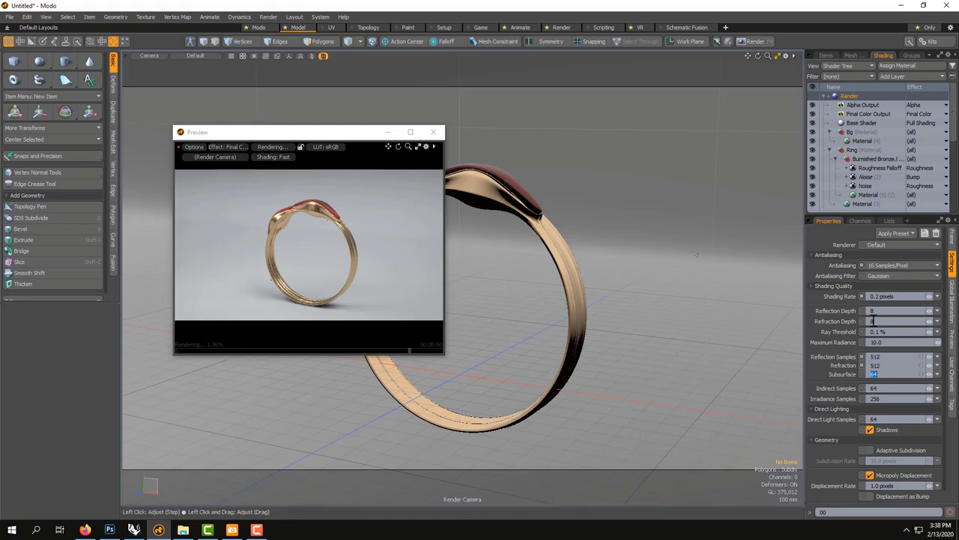
{"action": "key", "text": "Tab"}
{"action": "type", "text": "512"}
{"action": "key", "text": "Tab"}
{"action": "key", "text": "Tab"}
{"action": "key", "text": "Tab"}
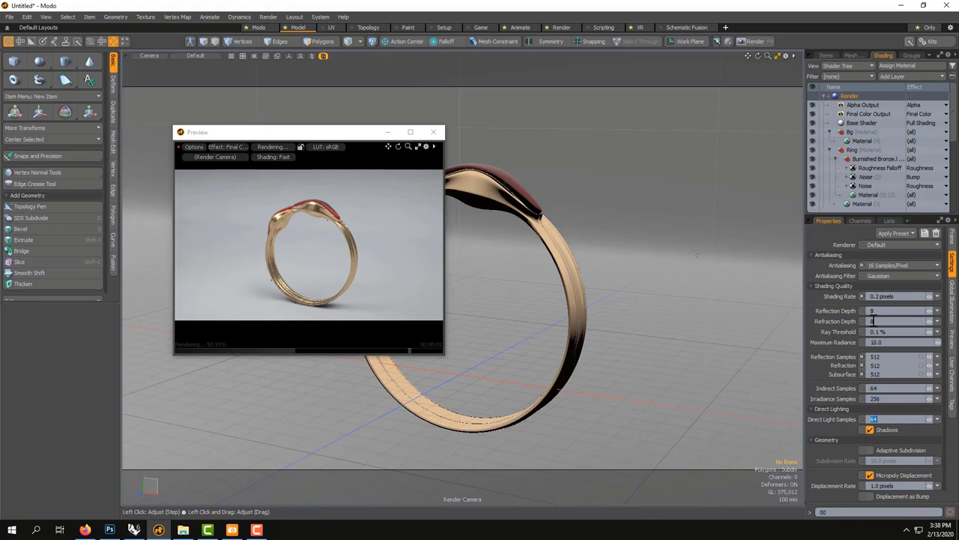
{"action": "type", "text": "512"}
{"action": "key", "text": "Return"}
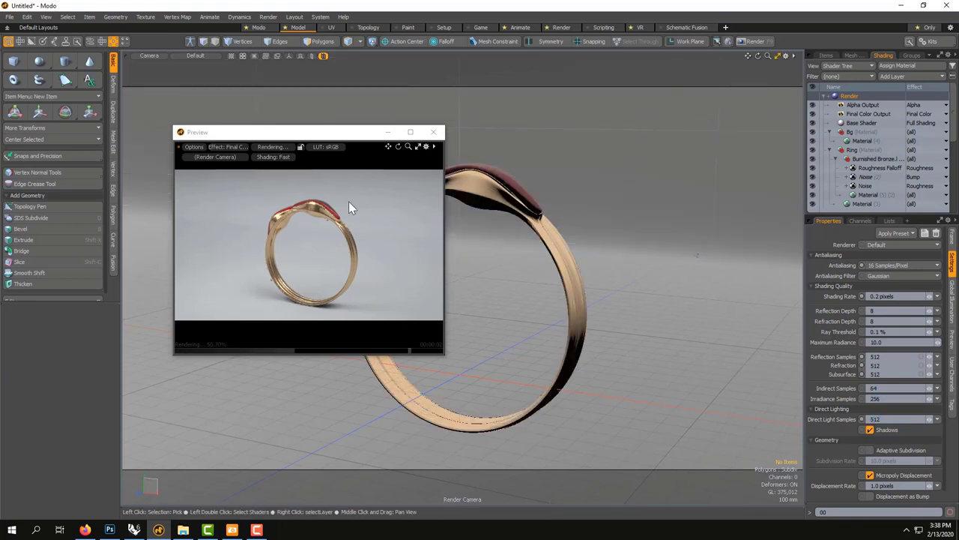
Step: Try environment intensities of 0.9 and 1.2 W/srm2 and return the intensity to 1.0 W/srm2
{"action": "scroll", "coordinate": [917, 156], "scroll_direction": "down", "scroll_amount": 5}
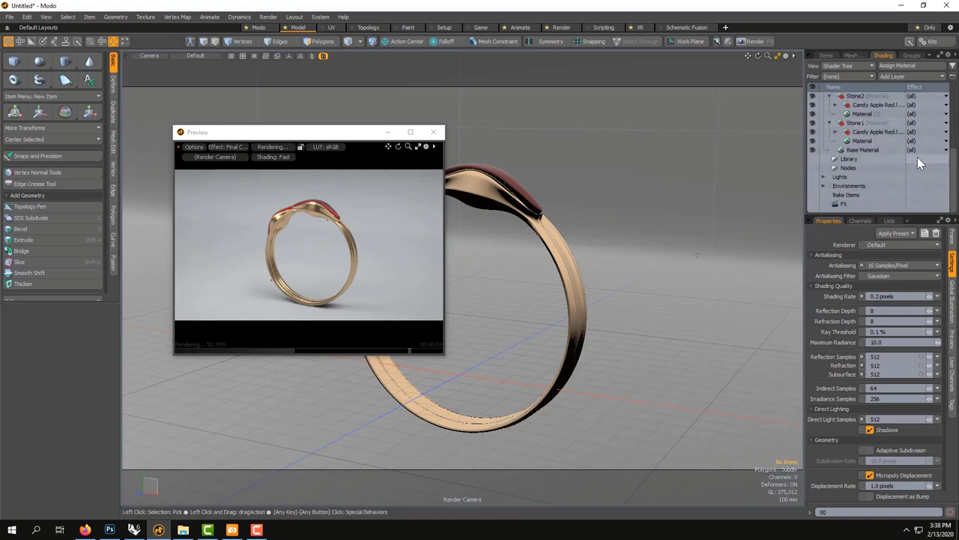
{"action": "left_click", "coordinate": [822, 186]}
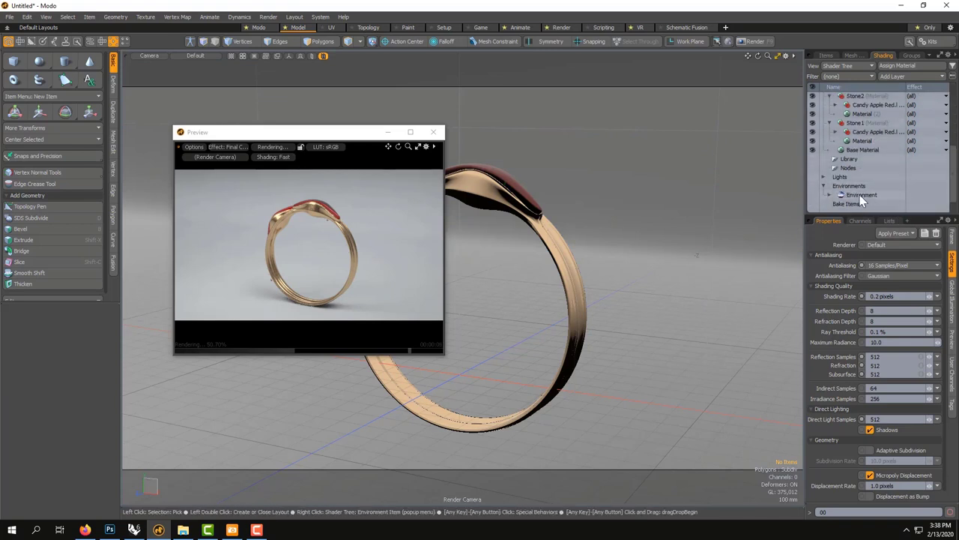
{"action": "left_click", "coordinate": [859, 196]}
{"action": "left_click", "coordinate": [888, 241]}
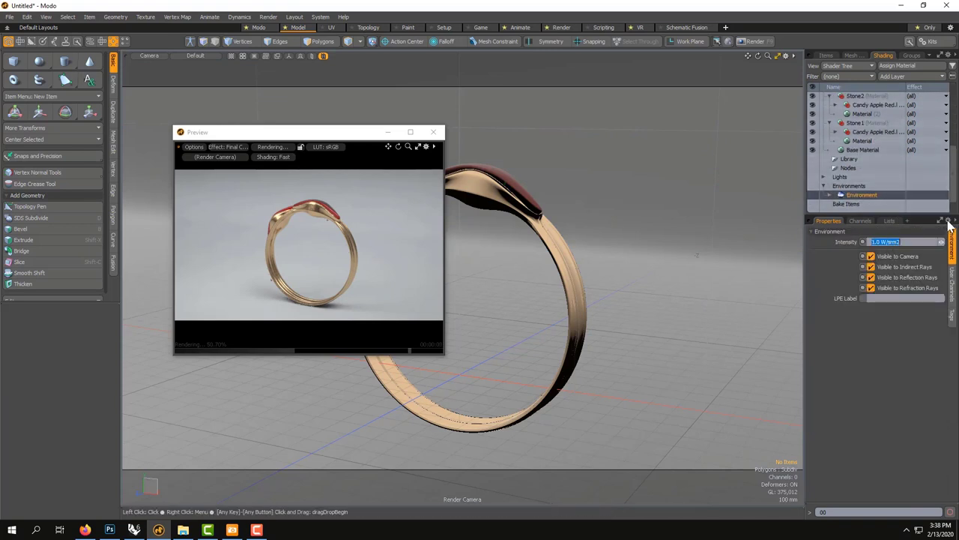
{"action": "key", "text": "Return"}
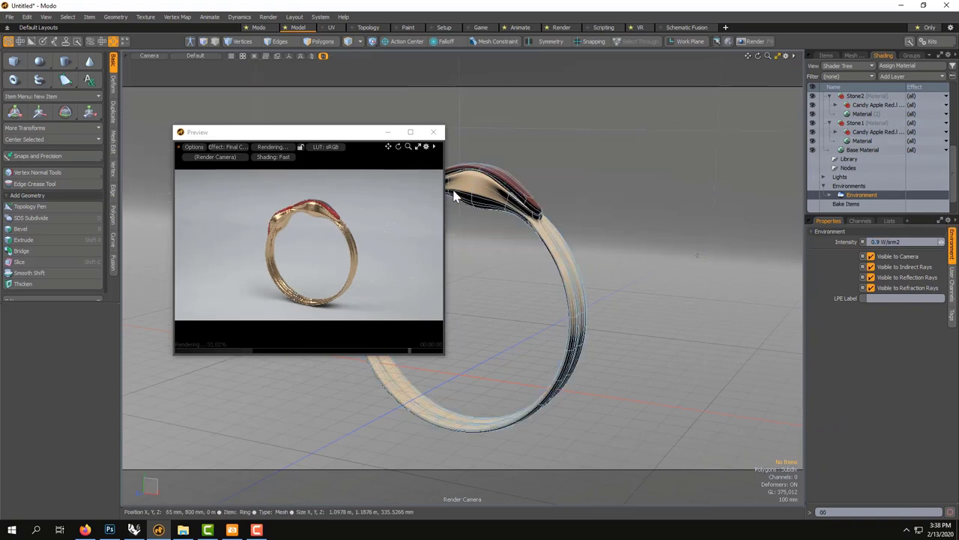
{"action": "left_click", "coordinate": [907, 241]}
{"action": "type", "text": "1.2"}
{"action": "key", "text": "Return"}
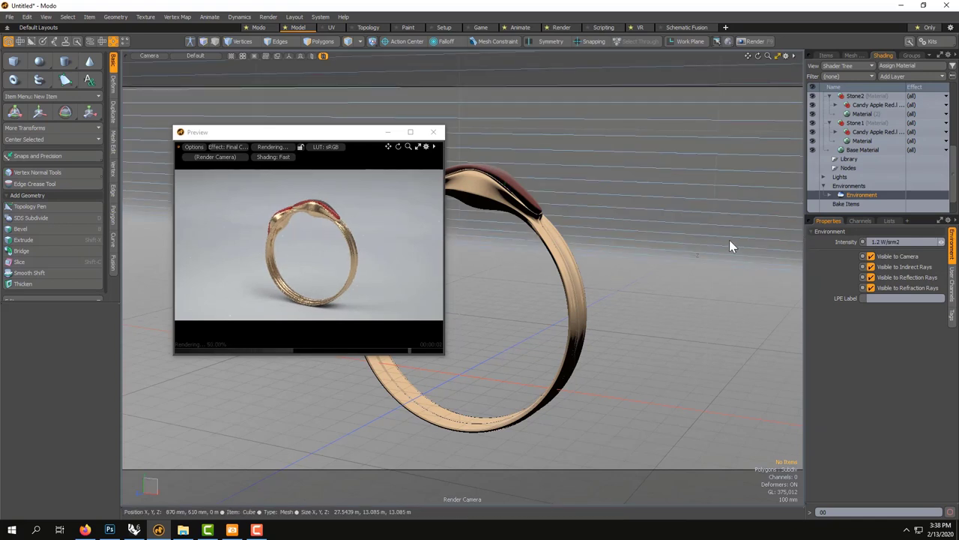
{"action": "left_click_drag", "start_coordinate": [913, 244], "coordinate": [834, 246]}
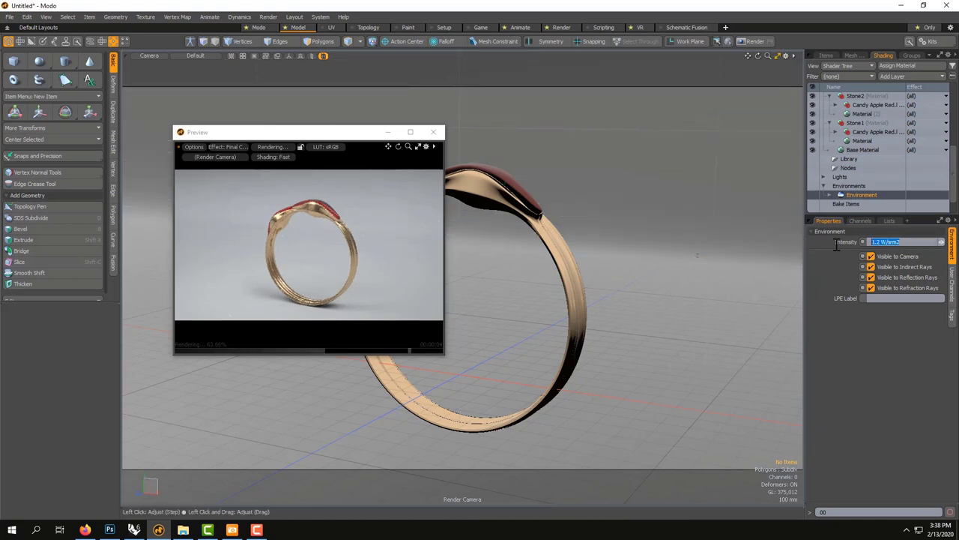
{"action": "type", "text": "1"}
{"action": "key", "text": "Return"}
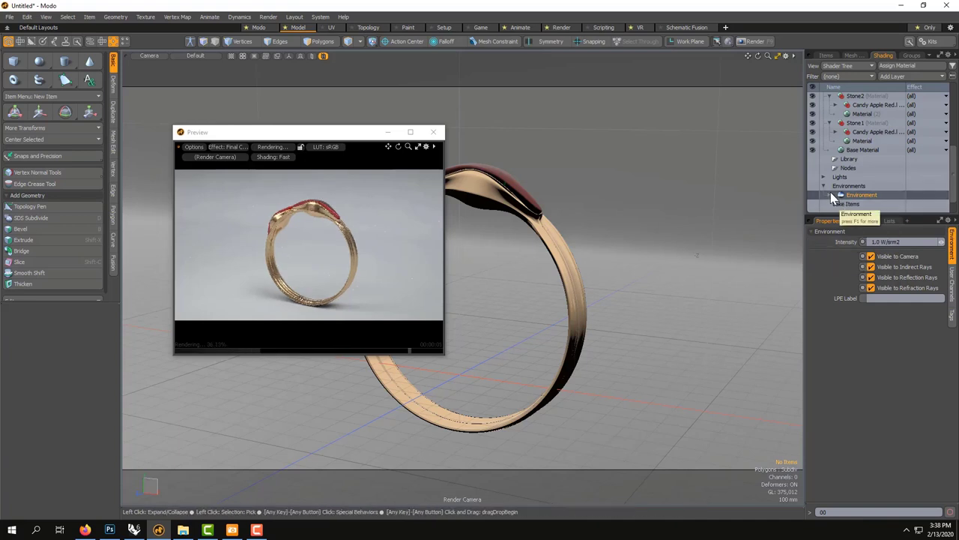
Step: Try Y rotations of 30° and 80° on the TriGrid-SkyDome texture locator and reset the rotation to 0°
{"action": "left_click", "coordinate": [829, 194]}
{"action": "left_click", "coordinate": [881, 196]}
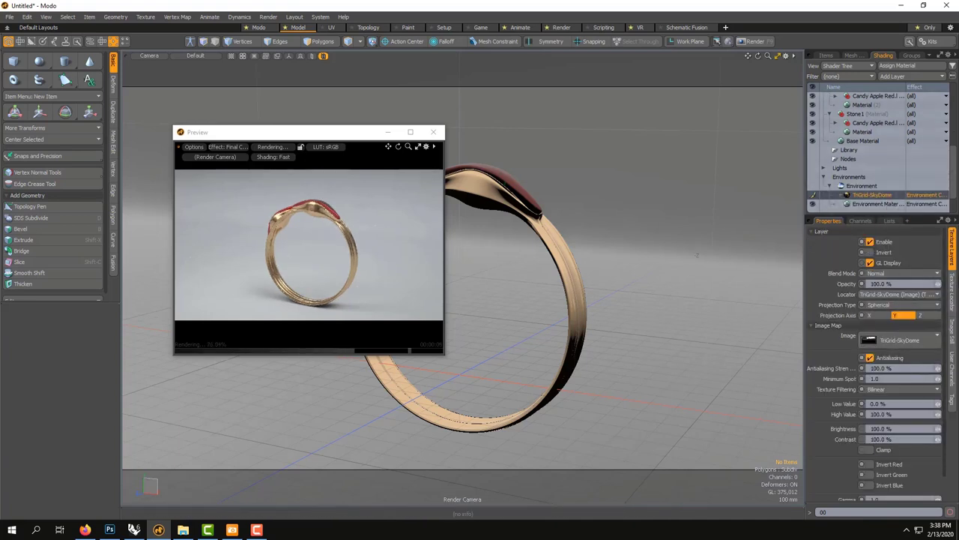
{"action": "left_click", "coordinate": [952, 292]}
{"action": "left_click", "coordinate": [888, 330]}
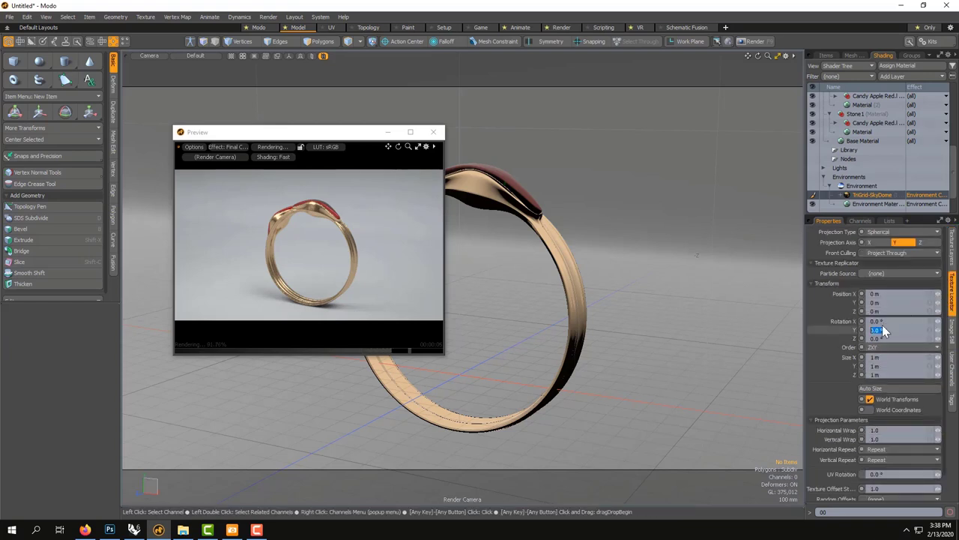
{"action": "type", "text": "30"}
{"action": "key", "text": "Return"}
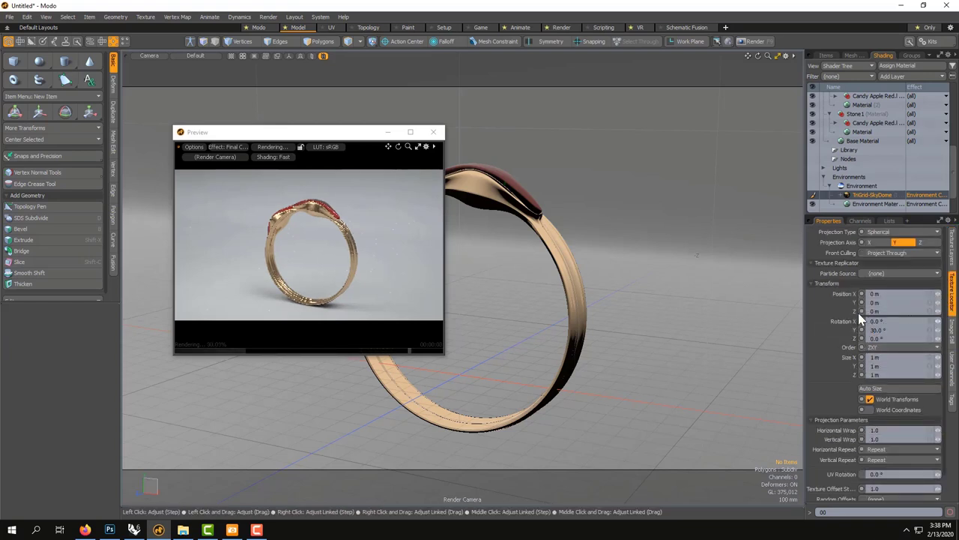
{"action": "left_click", "coordinate": [875, 333]}
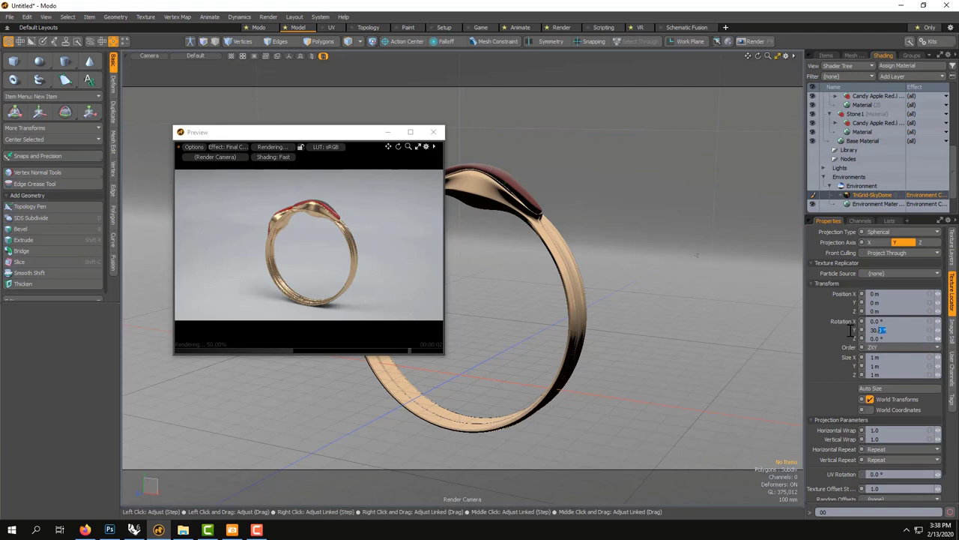
{"action": "type", "text": "80"}
{"action": "key", "text": "Return"}
{"action": "left_click_drag", "start_coordinate": [892, 330], "coordinate": [840, 329]}
{"action": "type", "text": "0"}
{"action": "key", "text": "Return"}
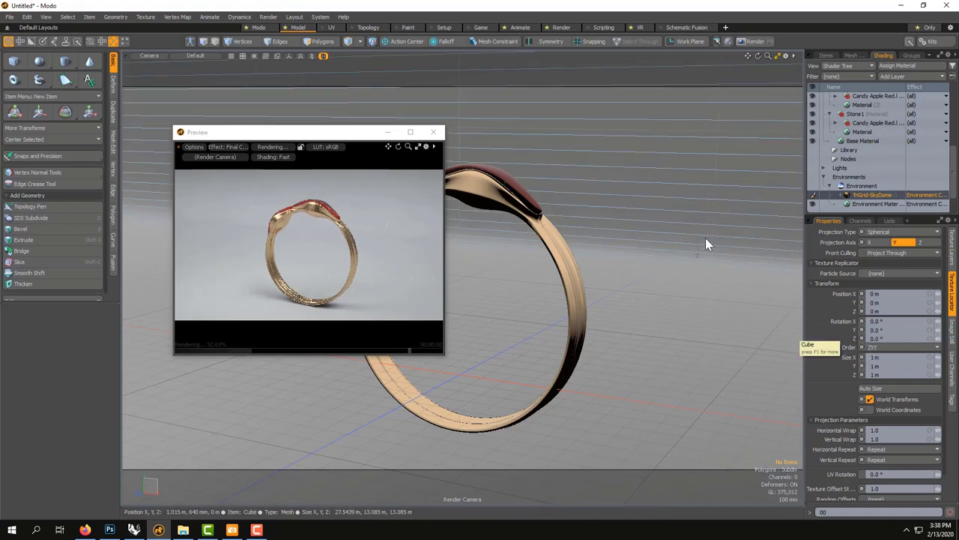
Step: Tint the area light's color slightly warm, to RGB 1.0, 0.99, 0.98
{"action": "left_click_drag", "start_coordinate": [835, 215], "coordinate": [836, 358]}
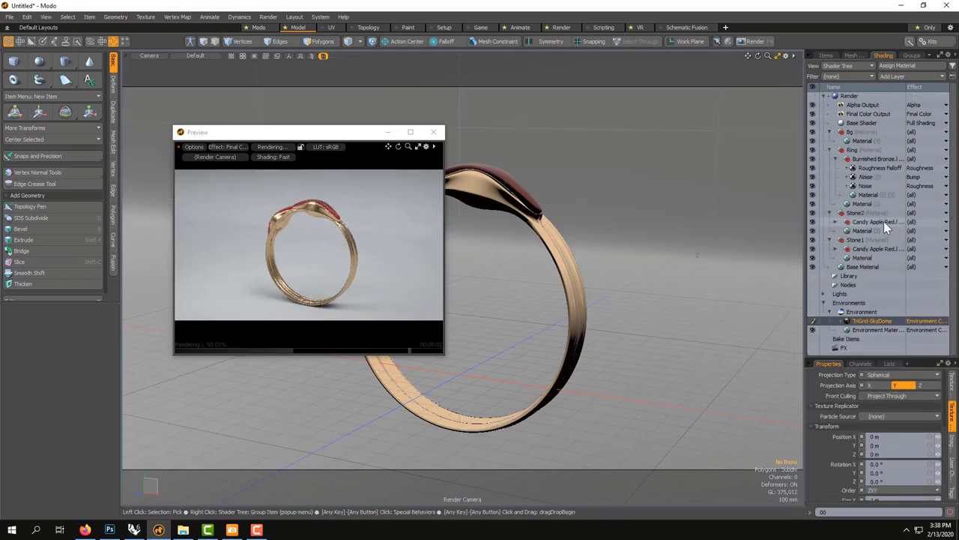
{"action": "left_click", "coordinate": [826, 55]}
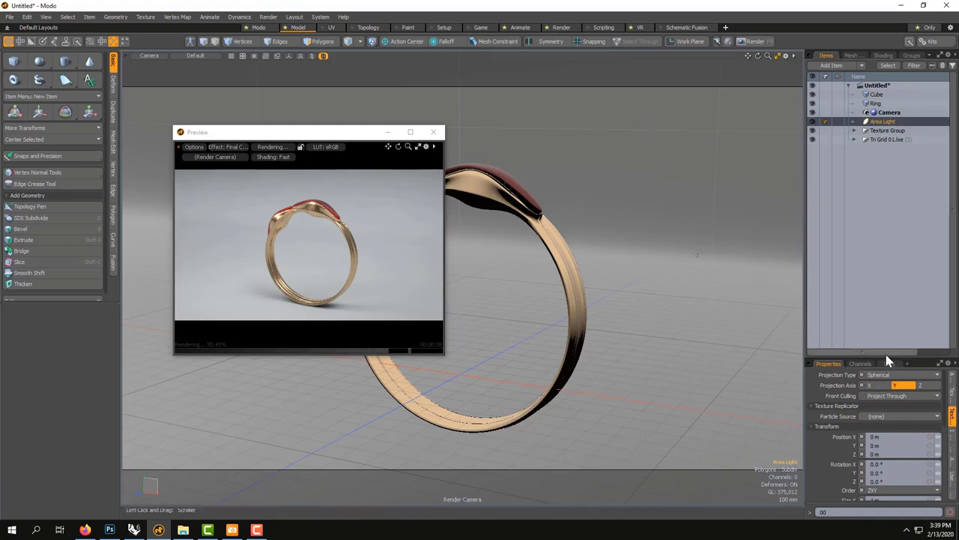
{"action": "left_click_drag", "start_coordinate": [886, 355], "coordinate": [887, 184]}
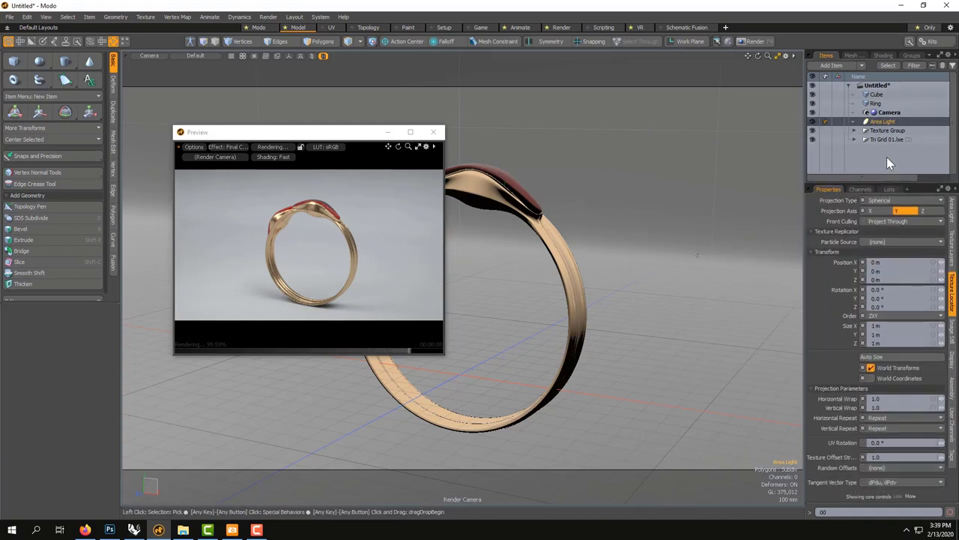
{"action": "left_click", "coordinate": [952, 214]}
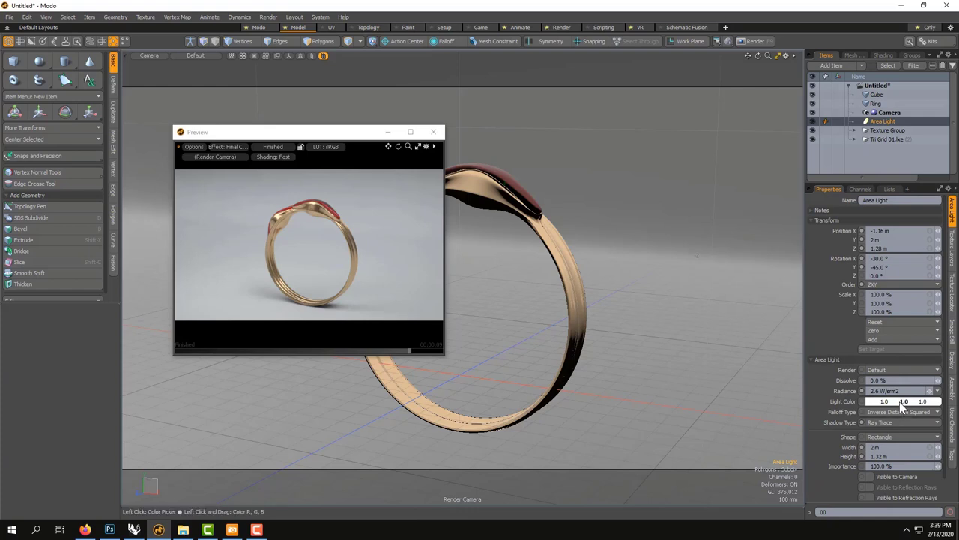
{"action": "double_click", "coordinate": [903, 402]}
{"action": "left_click", "coordinate": [625, 311]}
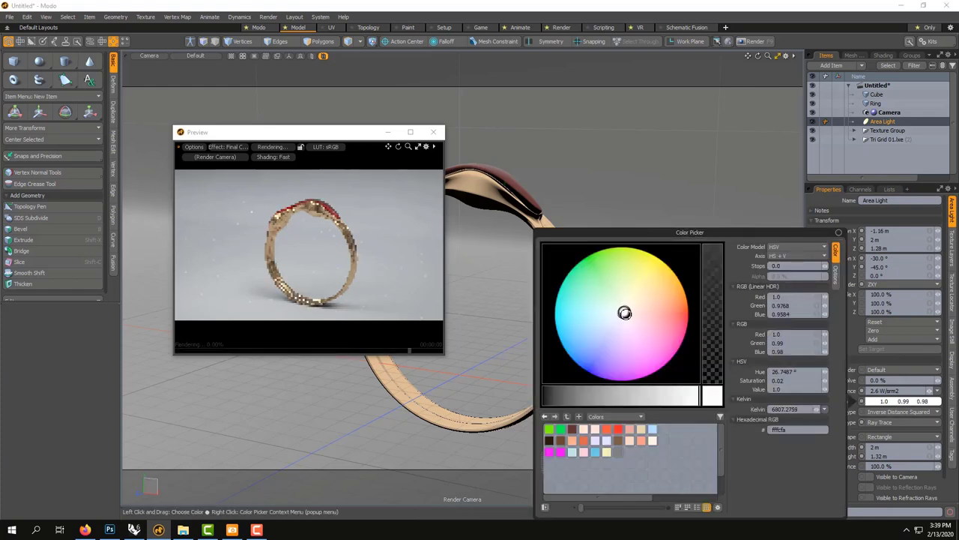
{"action": "left_click", "coordinate": [449, 4]}
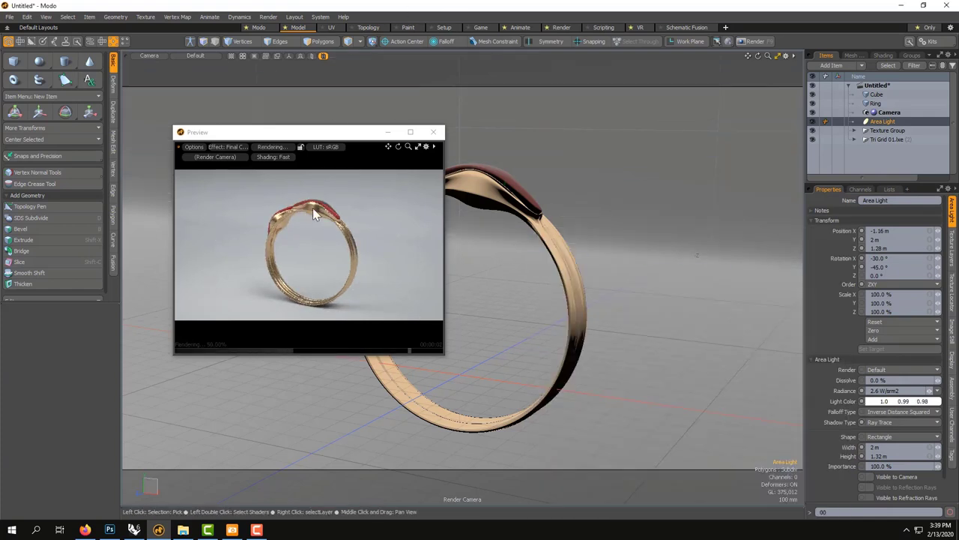
Step: Close the render preview and save the scene as Ring.lxo on the SSD (S:) drive
{"action": "left_click", "coordinate": [443, 132]}
{"action": "left_click", "coordinate": [441, 133]}
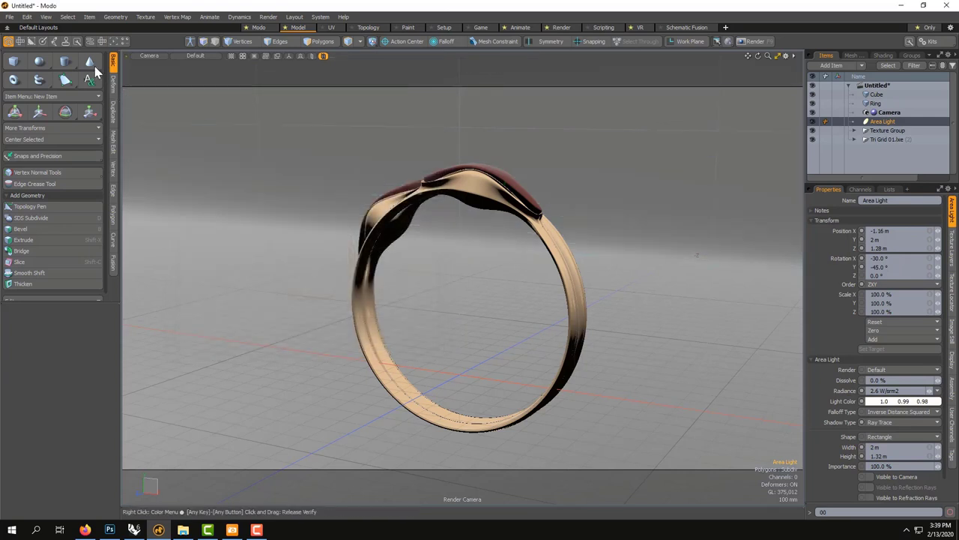
{"action": "left_click", "coordinate": [10, 17]}
{"action": "left_click", "coordinate": [24, 118]}
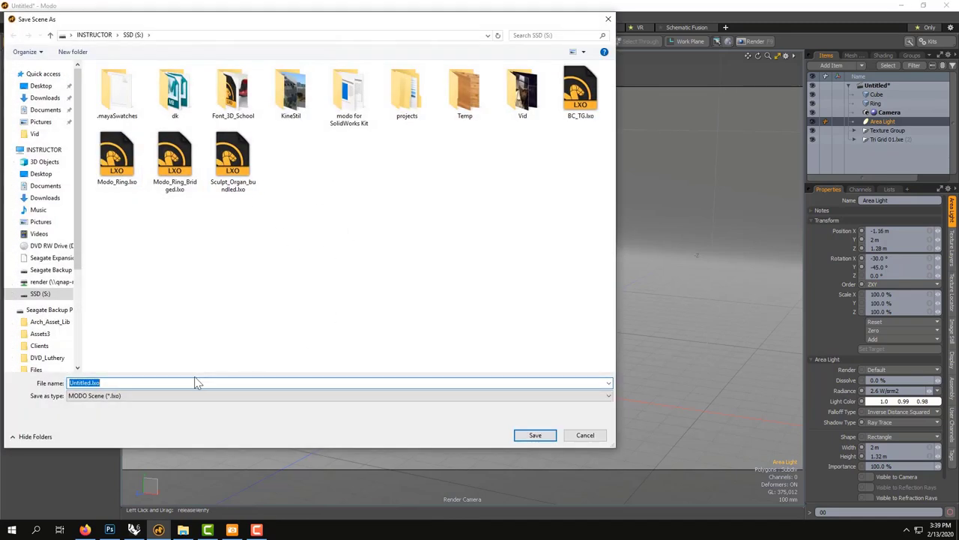
{"action": "left_click", "coordinate": [113, 382]}
{"action": "key", "text": "Return"}
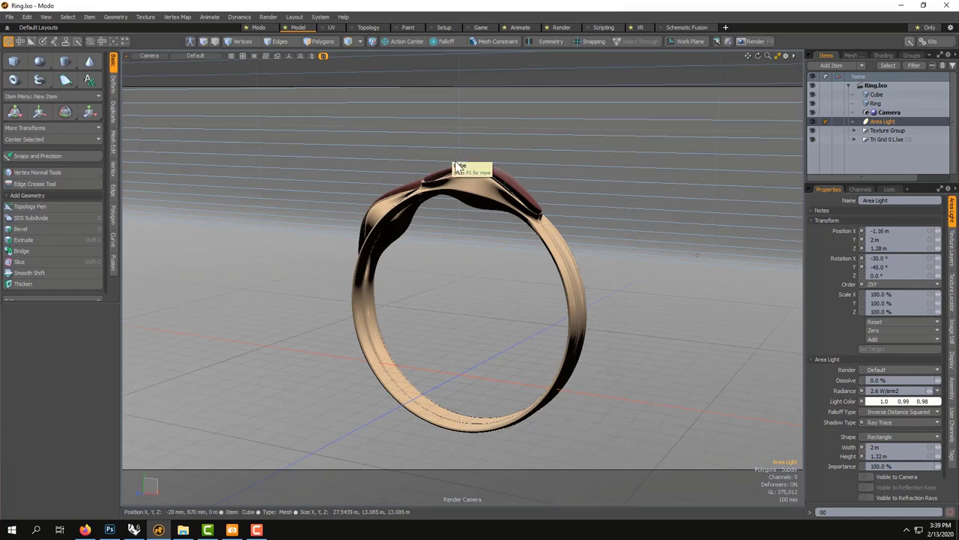
Step: Reframe the ring in the render camera's view and start a full render of the scene
{"action": "left_click_drag", "start_coordinate": [466, 217], "coordinate": [493, 223], "text": "alt"}
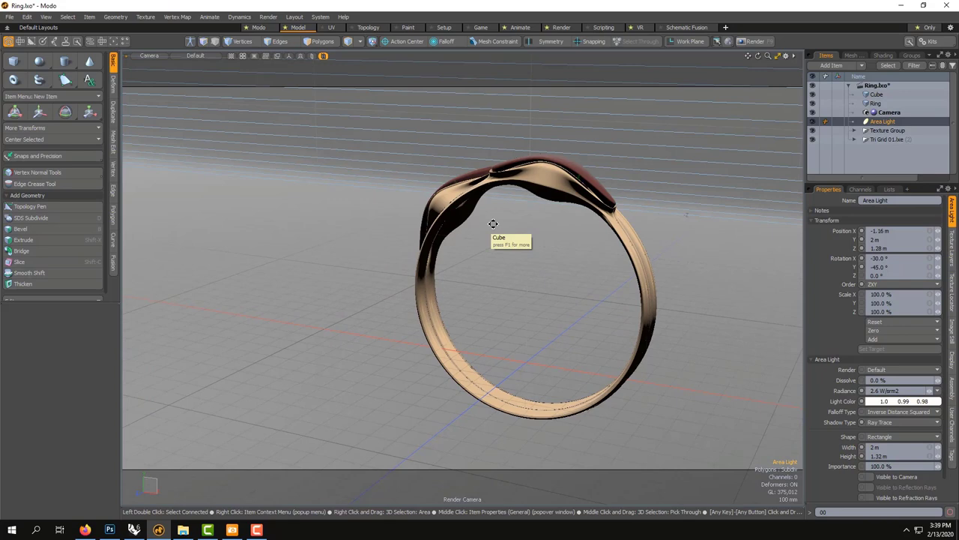
{"action": "left_click", "coordinate": [270, 17]}
{"action": "left_click", "coordinate": [275, 27]}
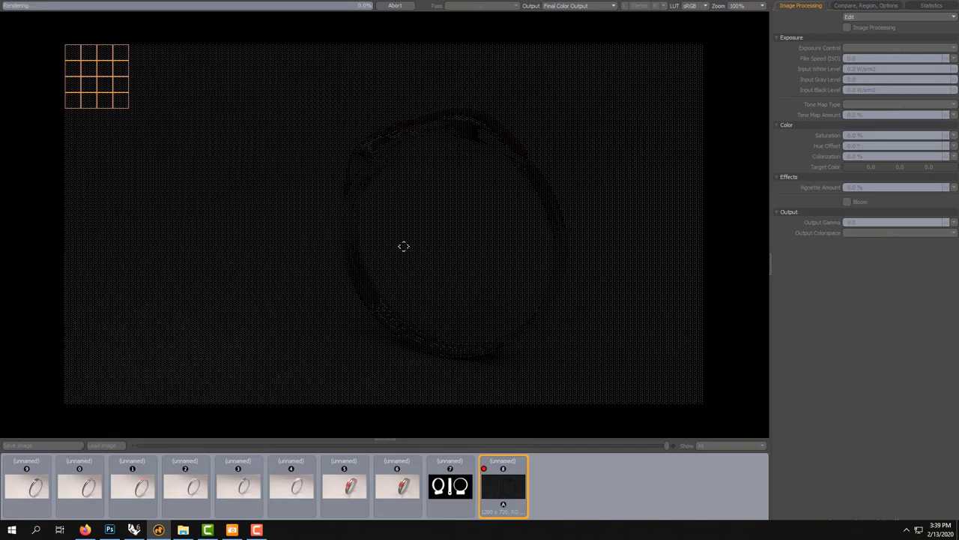
{"action": "left_click", "coordinate": [257, 530]}
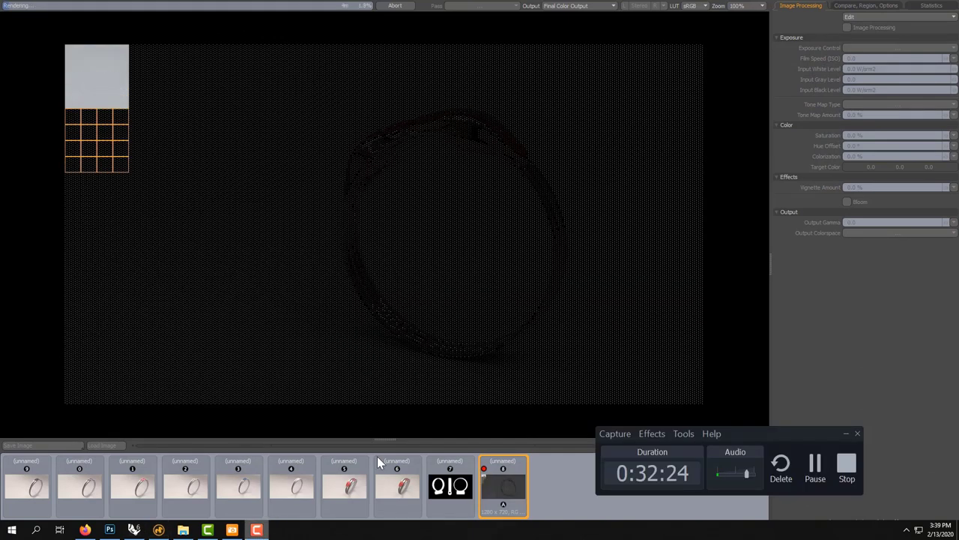
{"action": "left_click", "coordinate": [815, 462]}
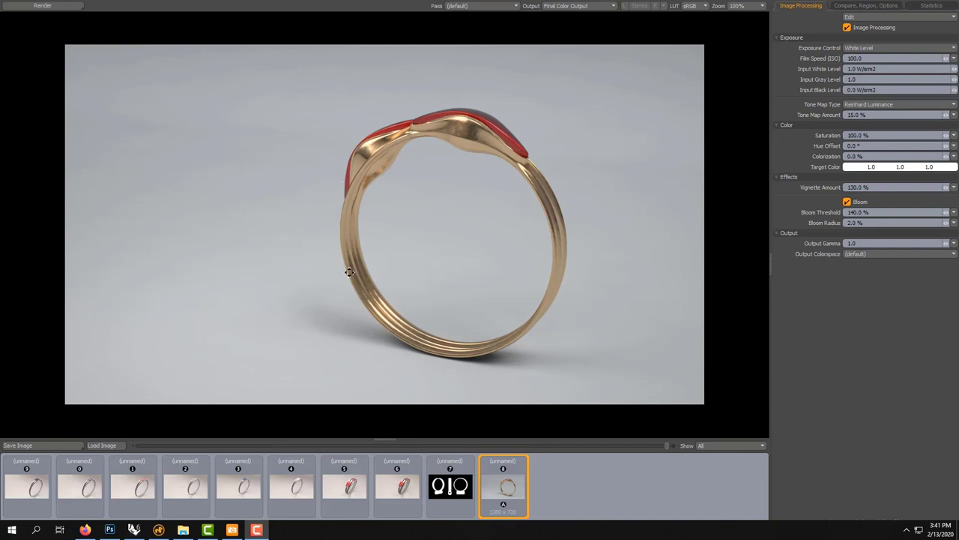
Step: Compare the finished render with the bloom effect off and on, leaving bloom enabled
{"action": "left_click", "coordinate": [857, 204]}
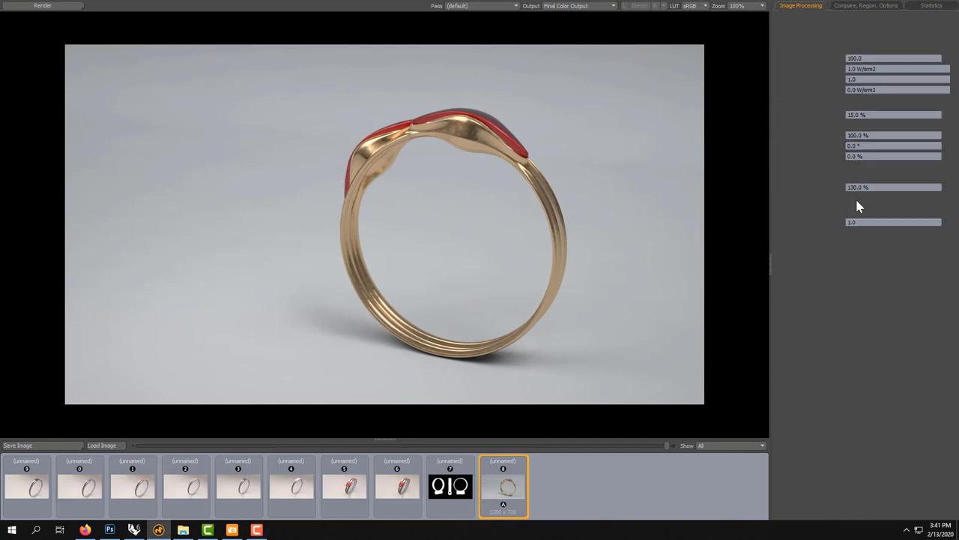
{"action": "left_click", "coordinate": [847, 203]}
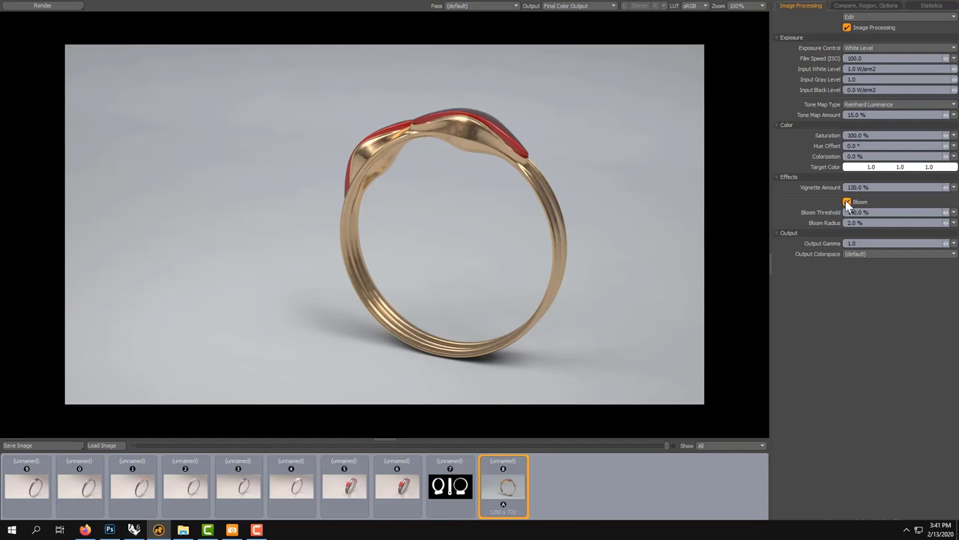
{"action": "left_click", "coordinate": [847, 203]}
{"action": "left_click", "coordinate": [847, 203]}
Step: Start saving the rendered image and choose JPEG as its file format
{"action": "left_click", "coordinate": [61, 446]}
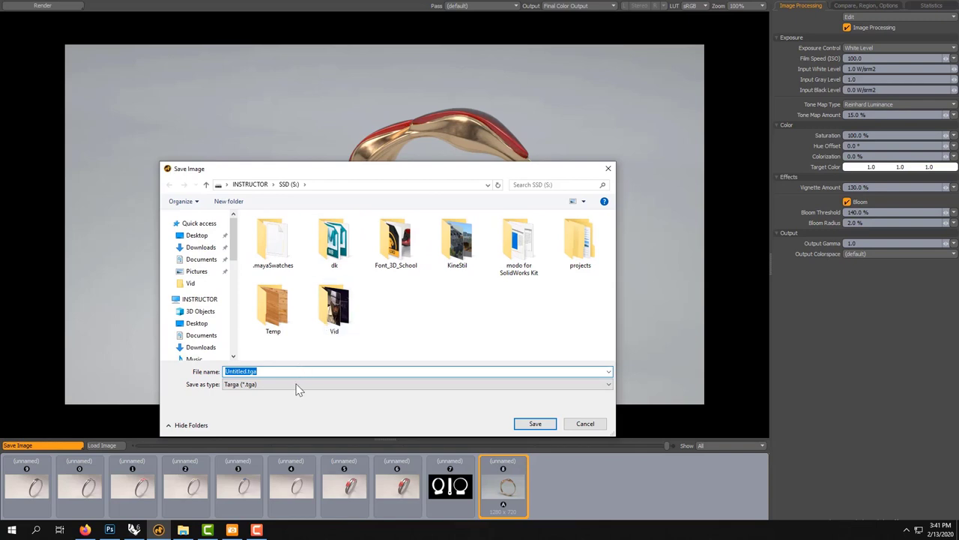
{"action": "left_click", "coordinate": [296, 384]}
{"action": "left_click", "coordinate": [300, 423]}
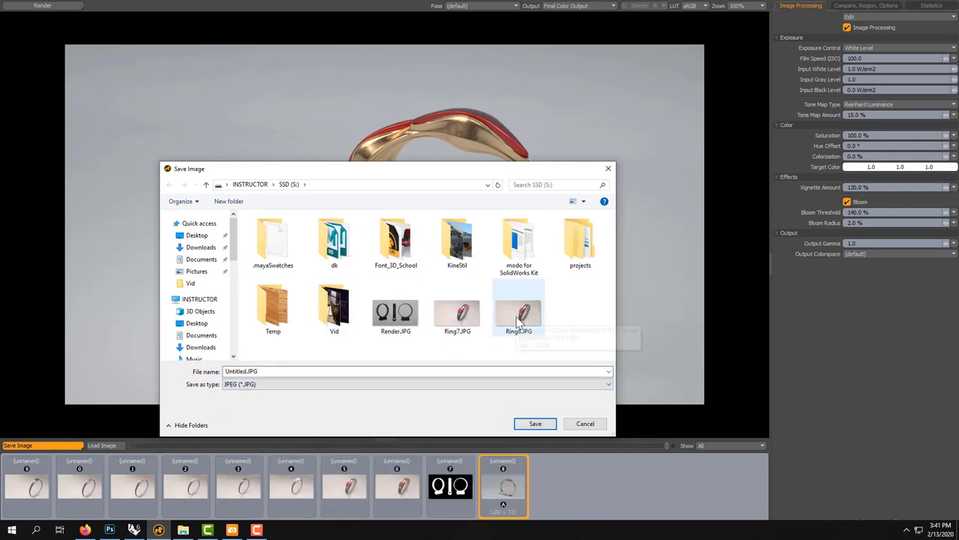
Step: Open the earlier render Ring7.JPG from the save dialog in the ACDSee viewer
{"action": "left_click", "coordinate": [459, 313]}
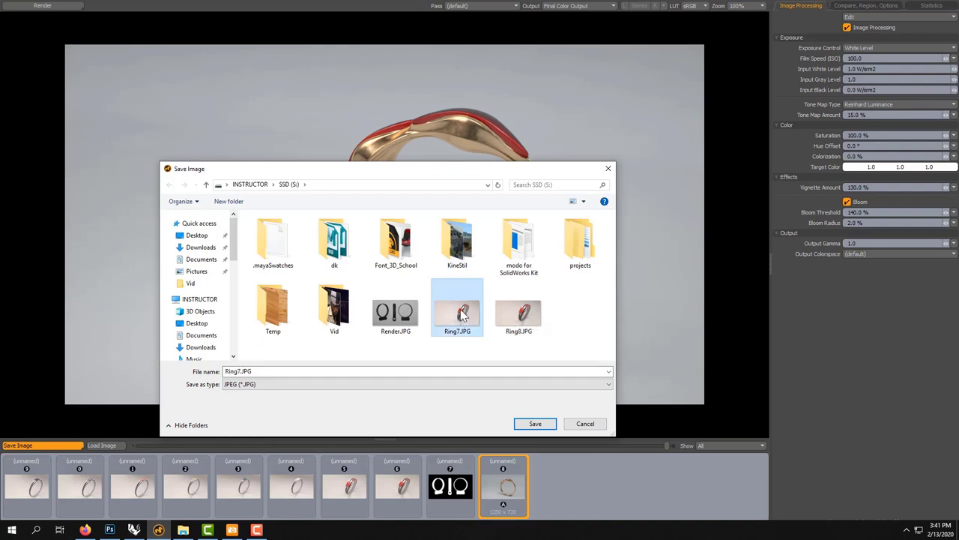
{"action": "right_click", "coordinate": [460, 316]}
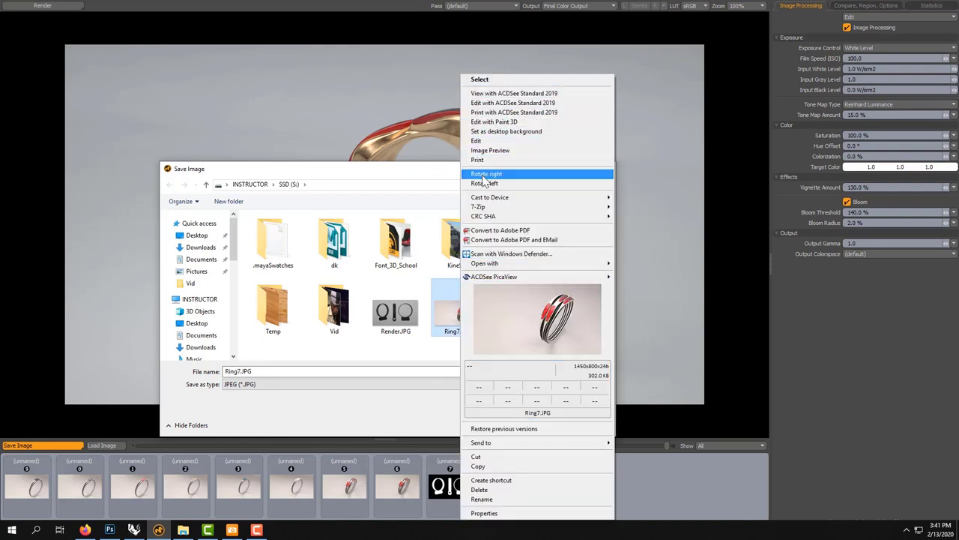
{"action": "left_click", "coordinate": [510, 92]}
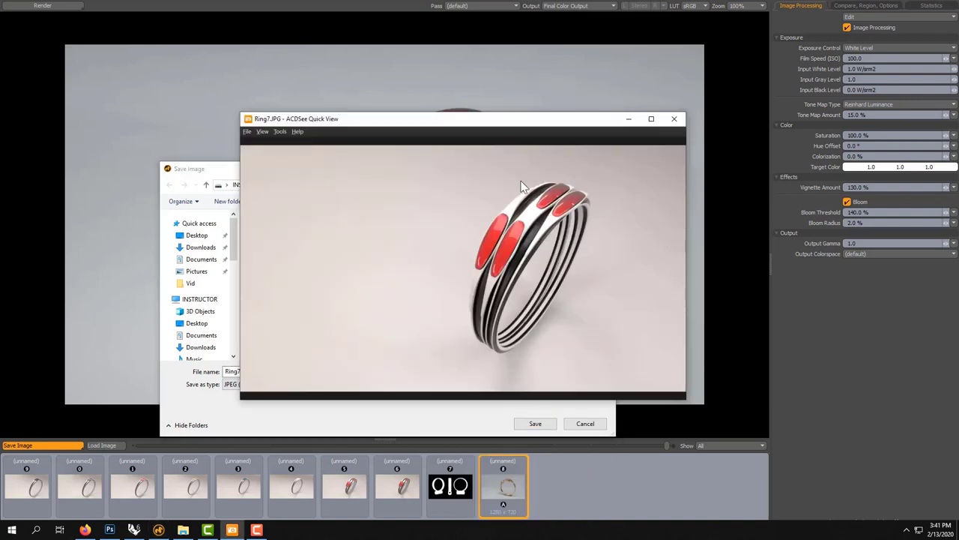